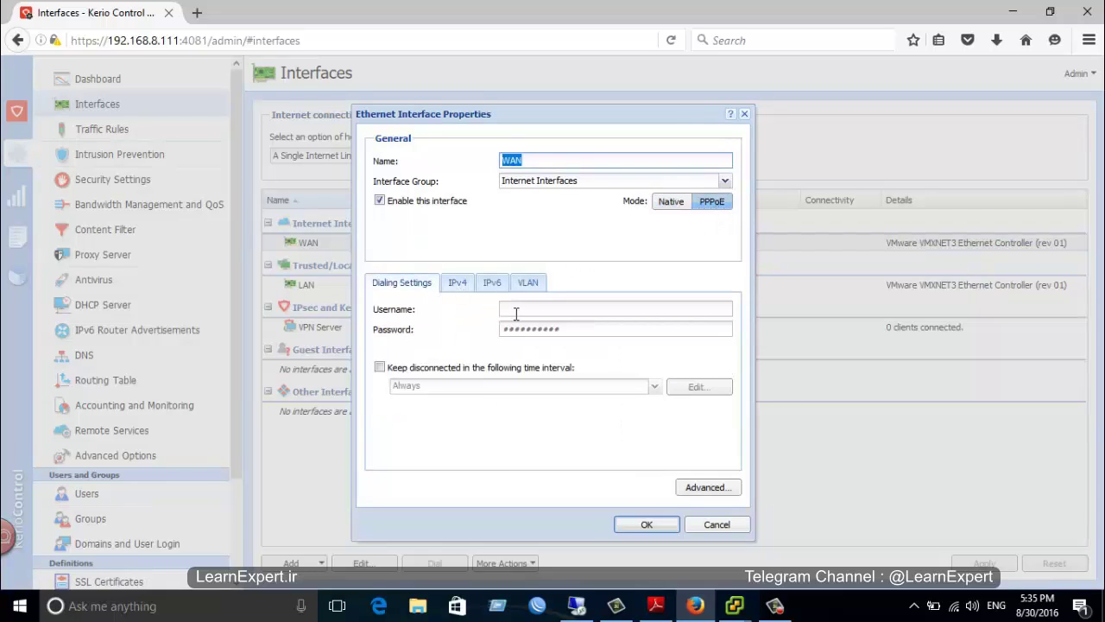
Review the username and password fields in the WAN interface's PPPoE dialing settings and close its properties without saving
left_click(517, 311)
left_click(520, 328)
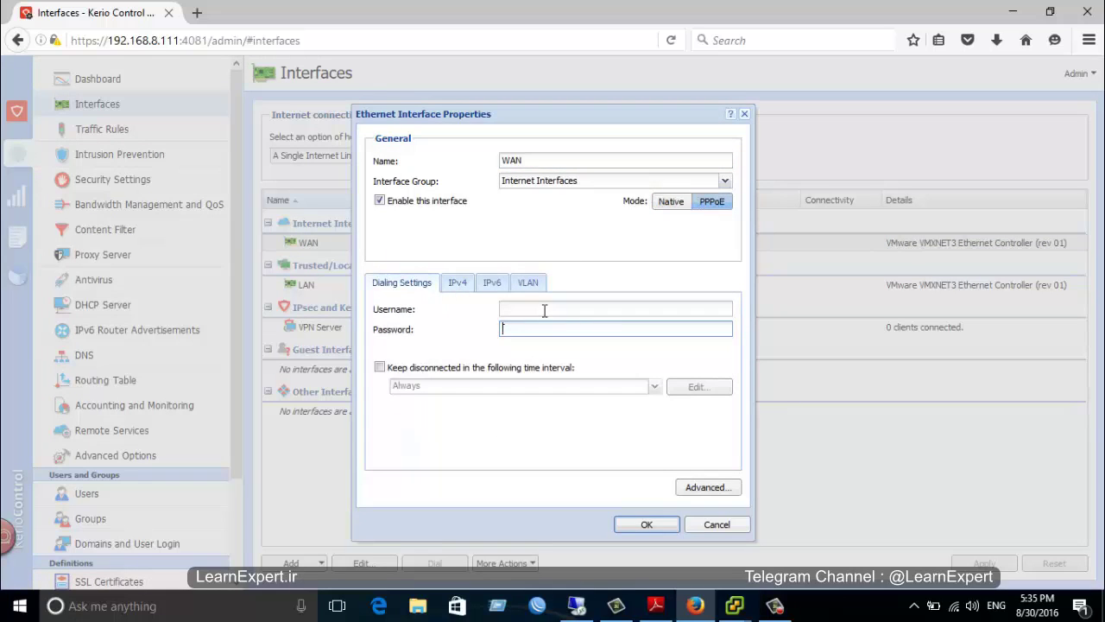
left_click(529, 311)
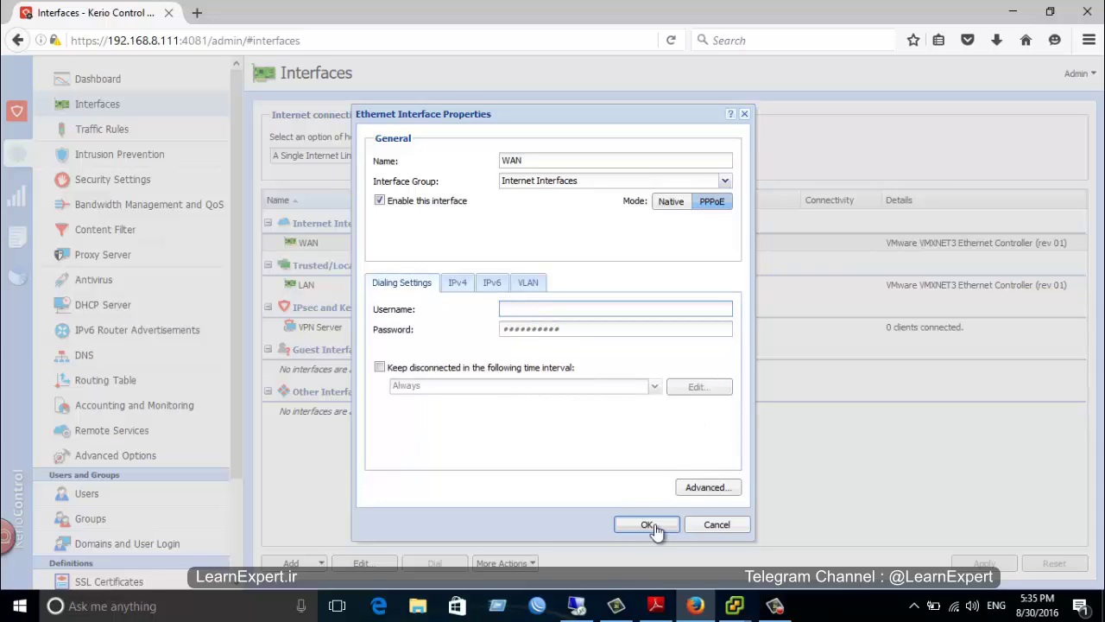
key("Escape")
Reopen the WAN interface's properties and examine its VLAN subinterface settings
double_click(309, 243)
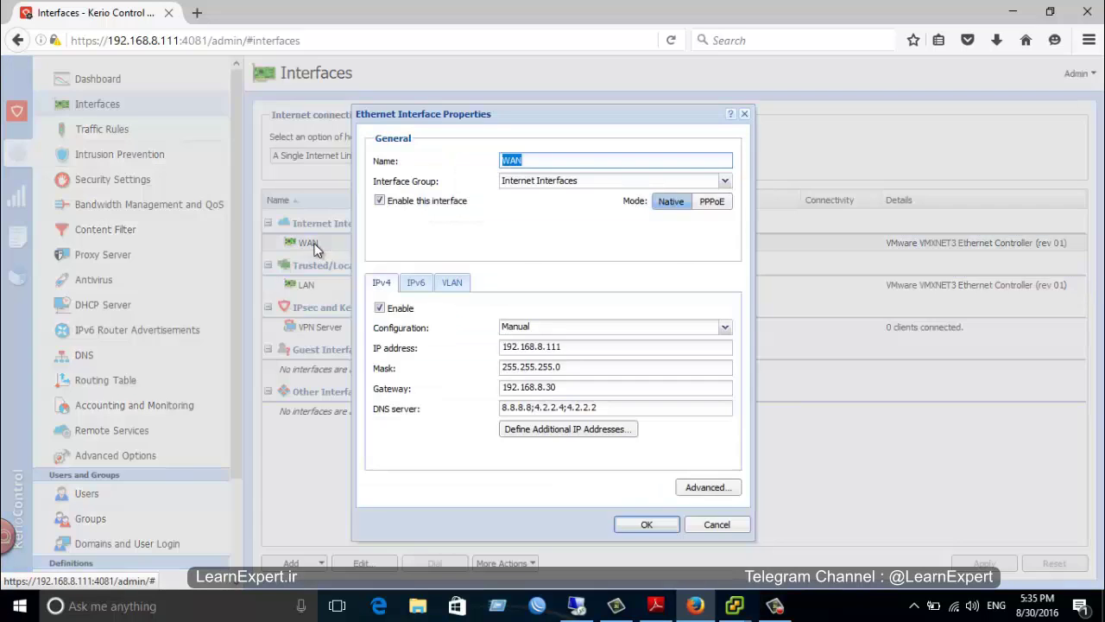
left_click(445, 285)
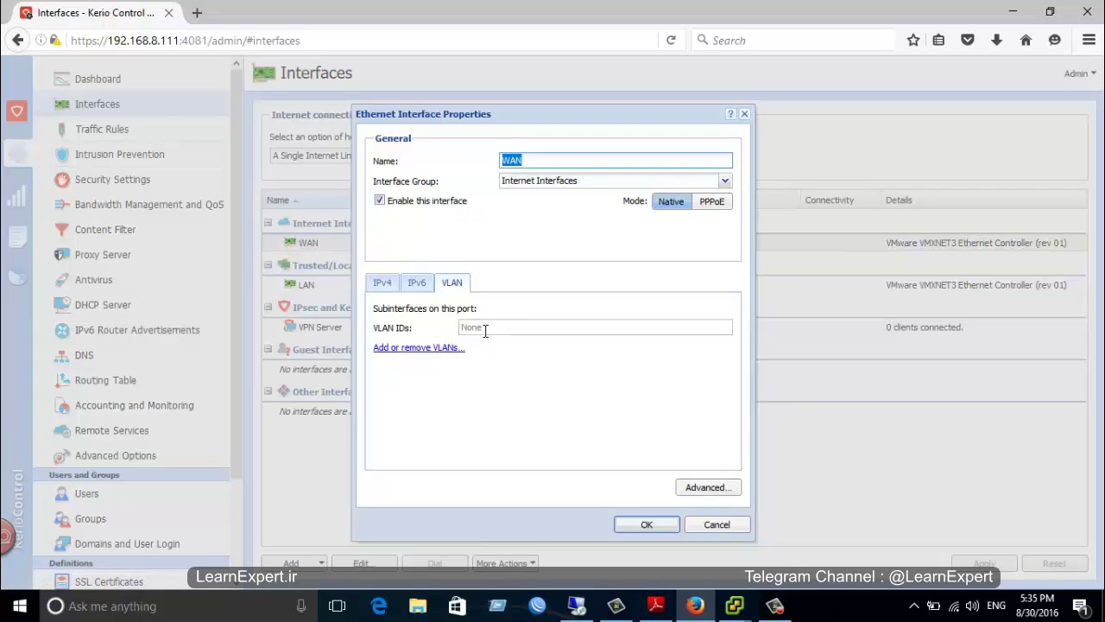
left_click(485, 330)
left_click_drag(481, 326, 439, 341)
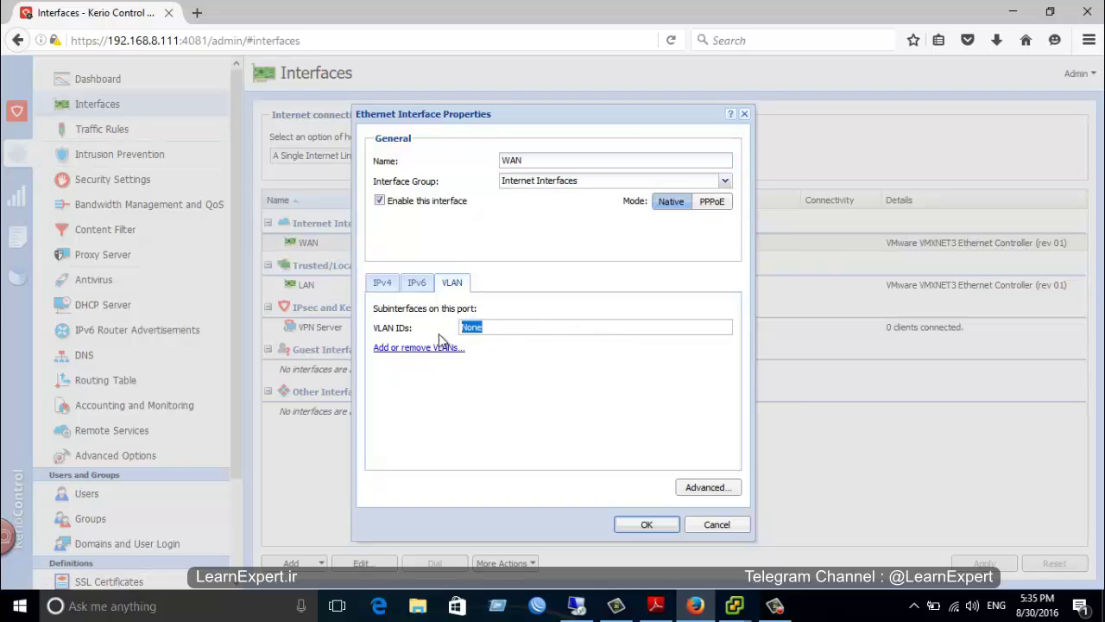
Check the MAC address and MTU override options in the WAN interface's advanced properties, leaving them disabled, and return to the interface list
left_click(722, 489)
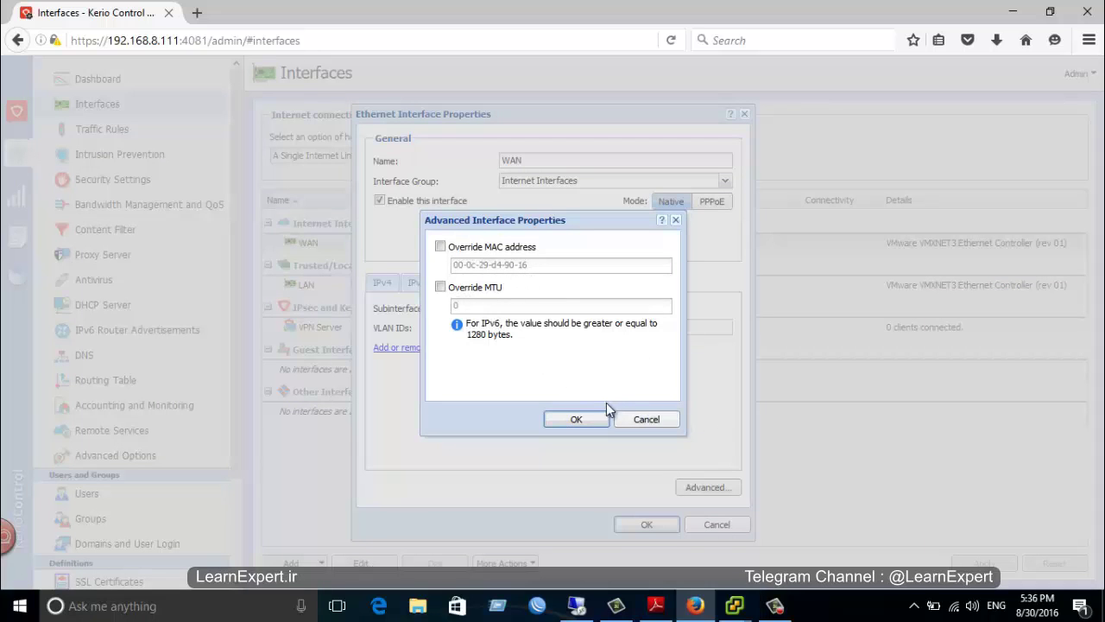
left_click(592, 424)
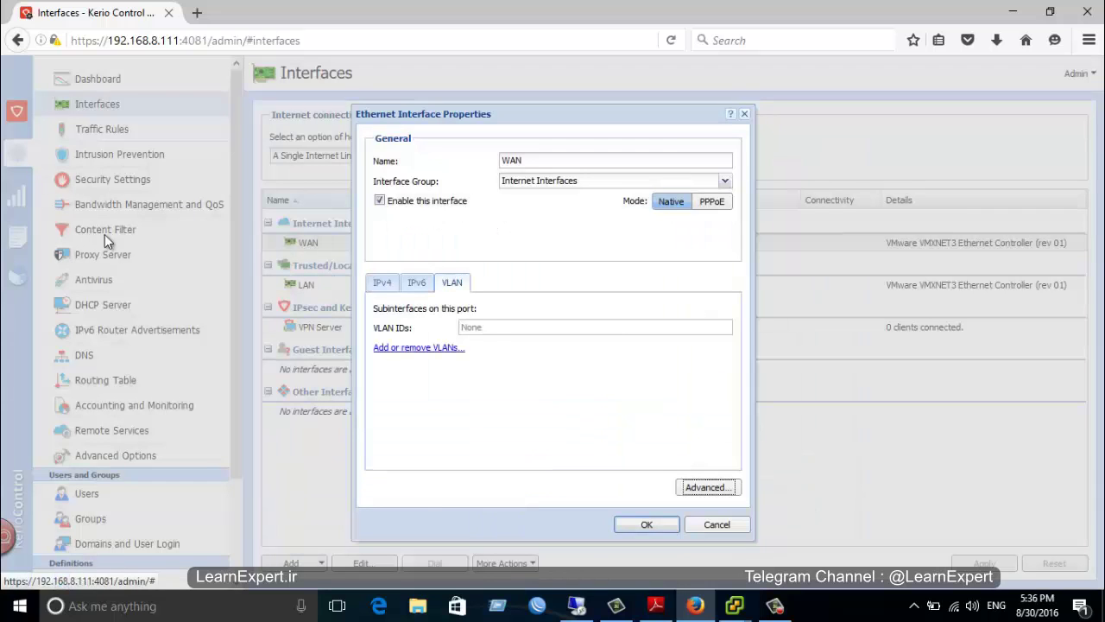
left_click(649, 524)
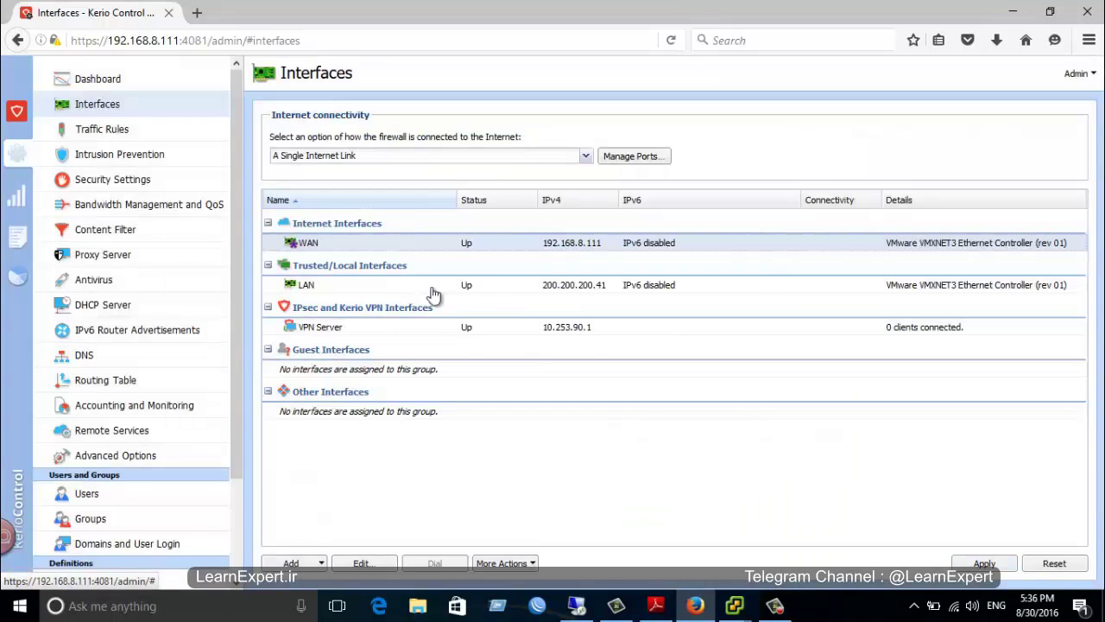
double_click(311, 244)
left_click(733, 525)
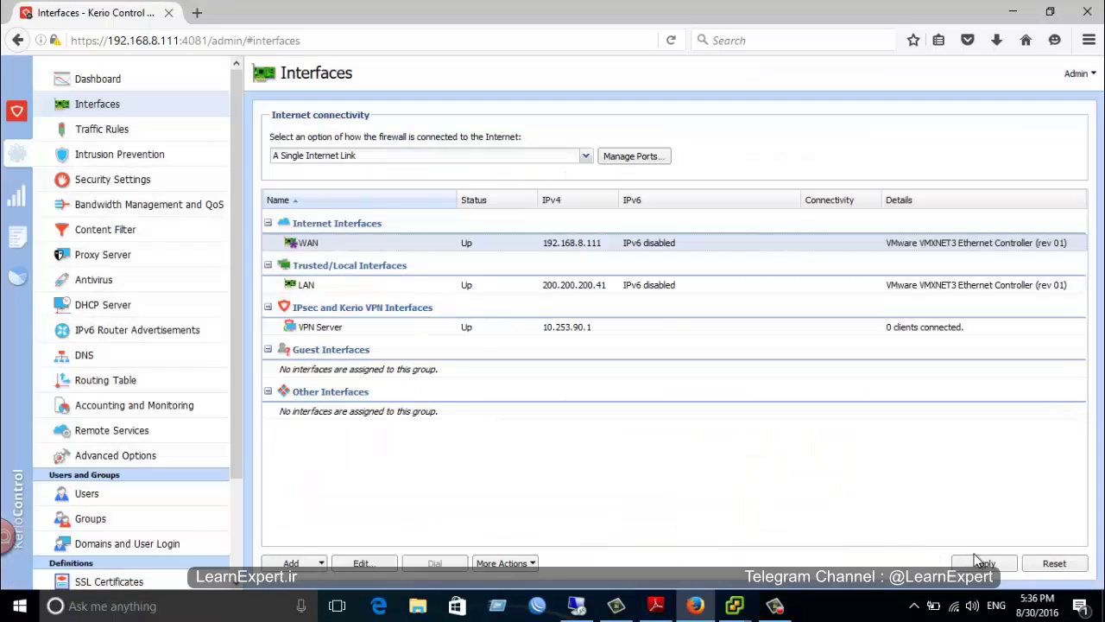
left_click(156, 154)
left_click(555, 350)
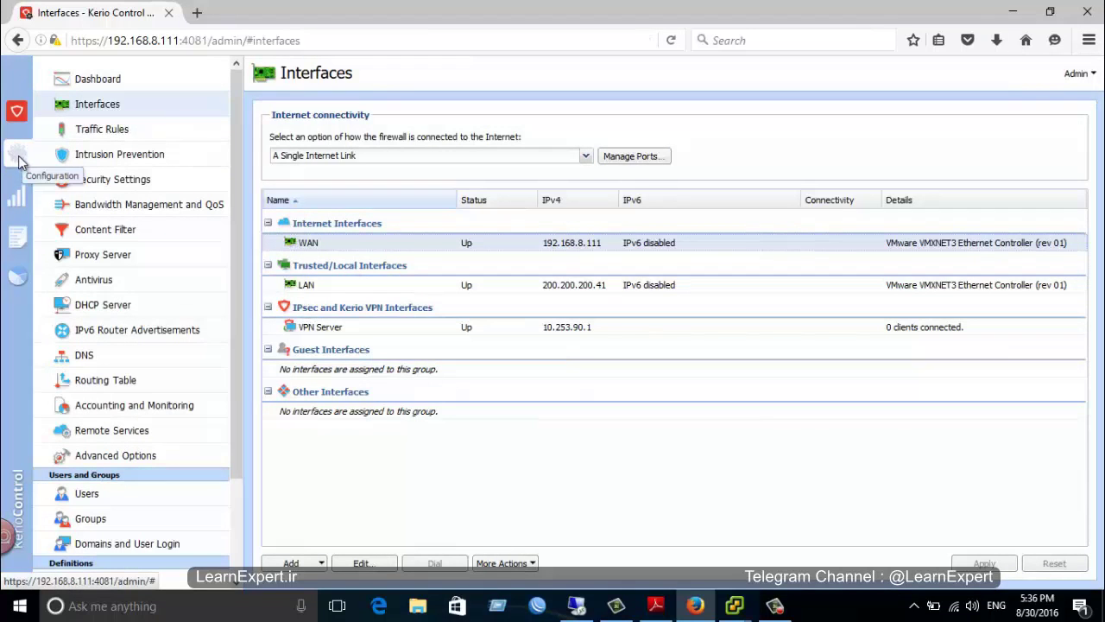
Start joining a domain from the directory services settings, with domain name learnexpert.local and Kerio Control server name Kerio
scroll(143, 351, "down", 2)
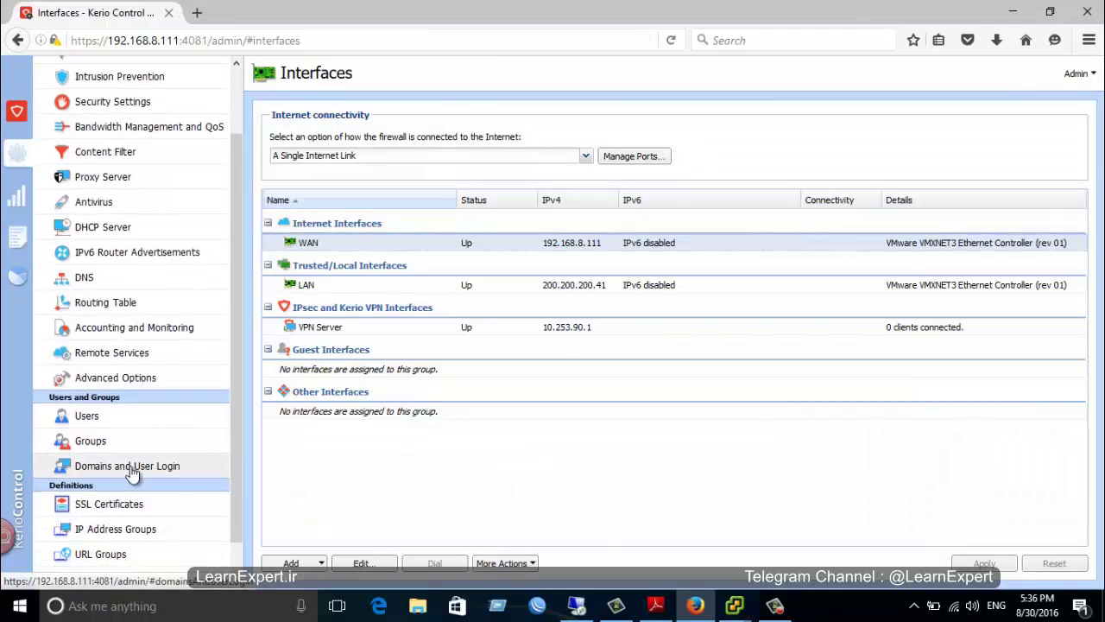
left_click(132, 469)
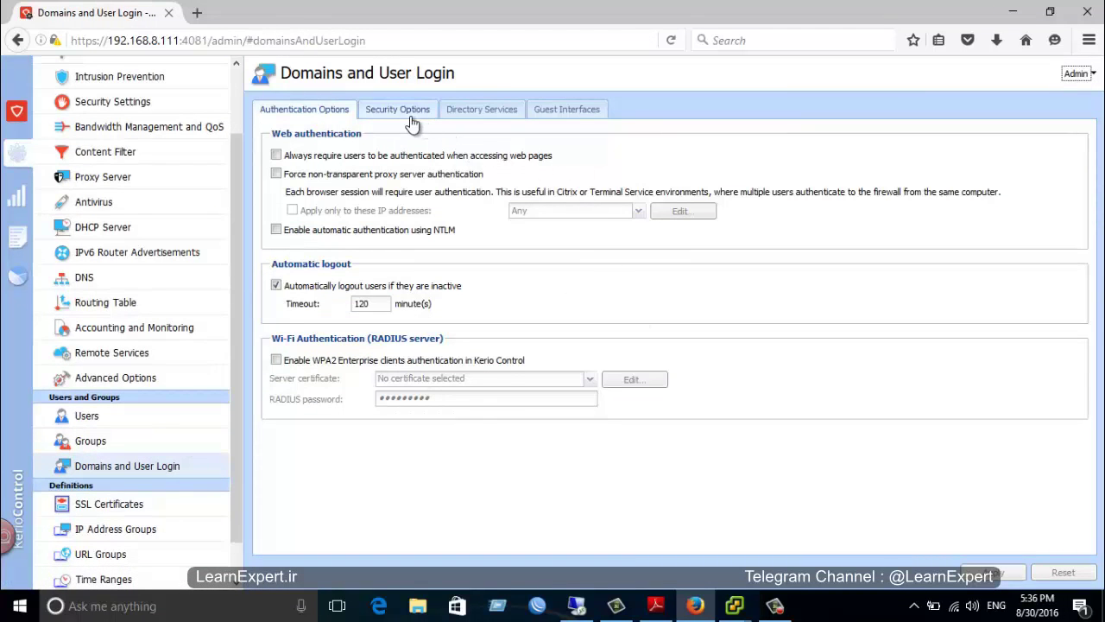
left_click(470, 116)
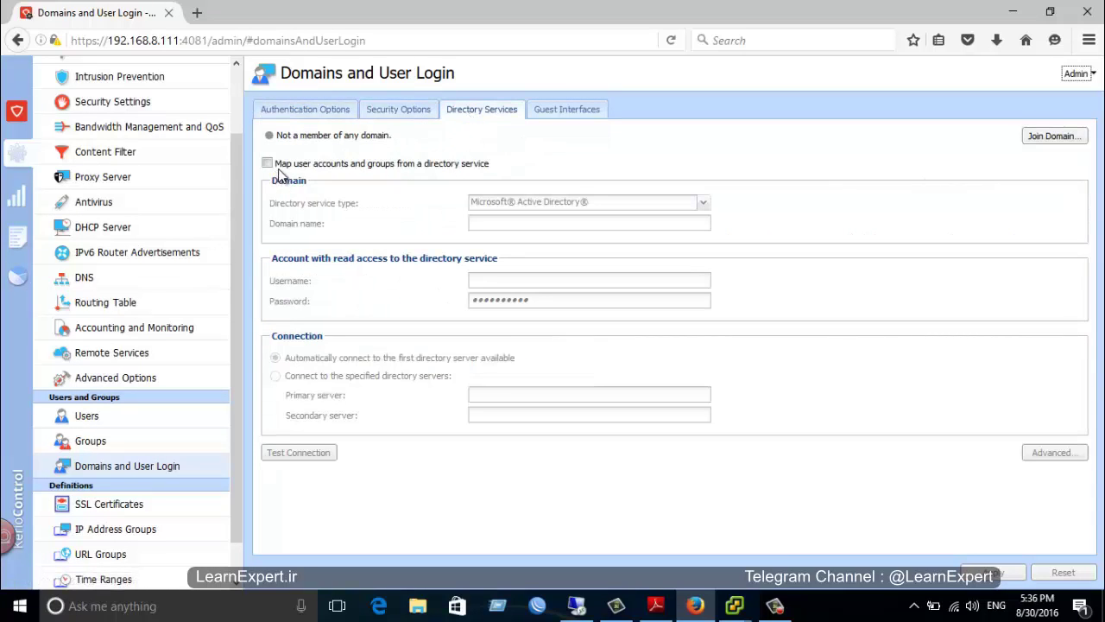
left_click(1051, 138)
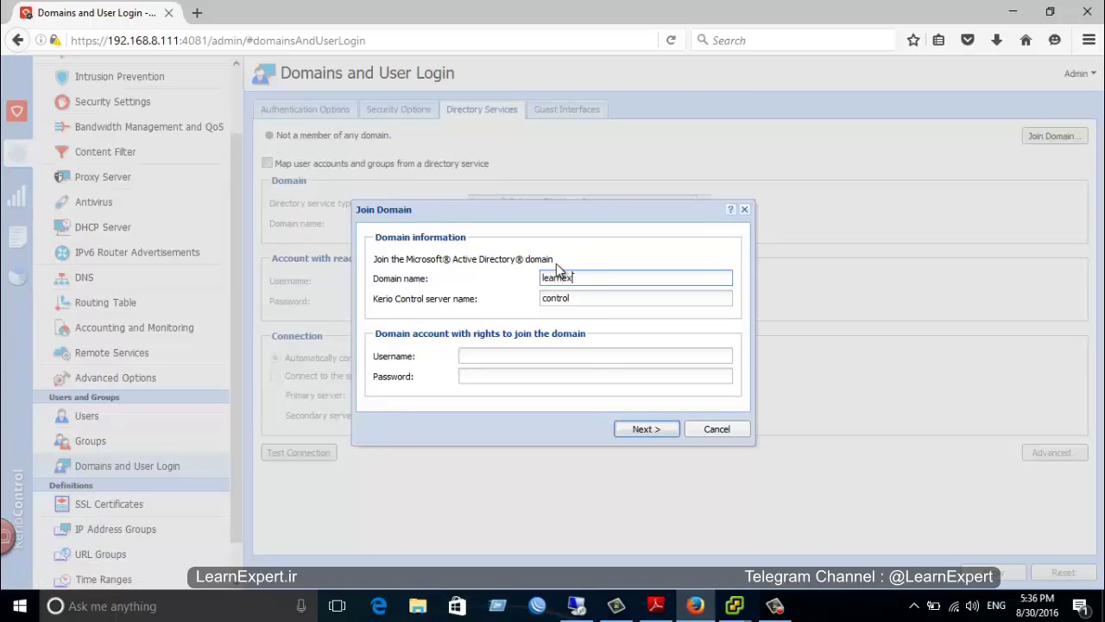
type("learnexpert.local")
key("Tab")
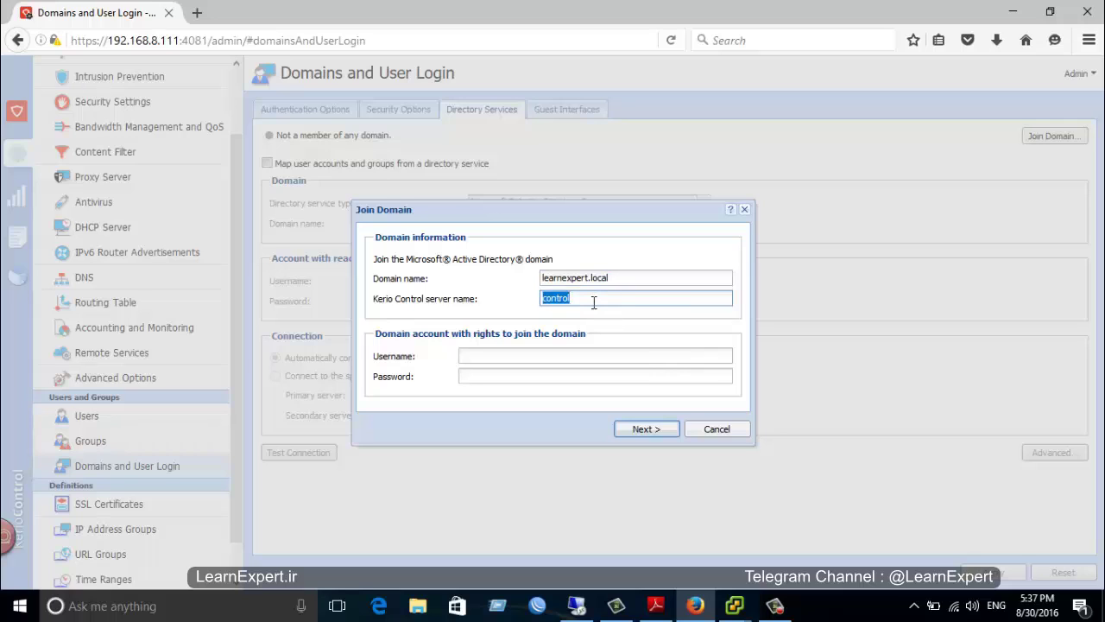
type("Kerio")
Enter the domain account username administrator and its password, and continue the domain join
left_click(483, 355)
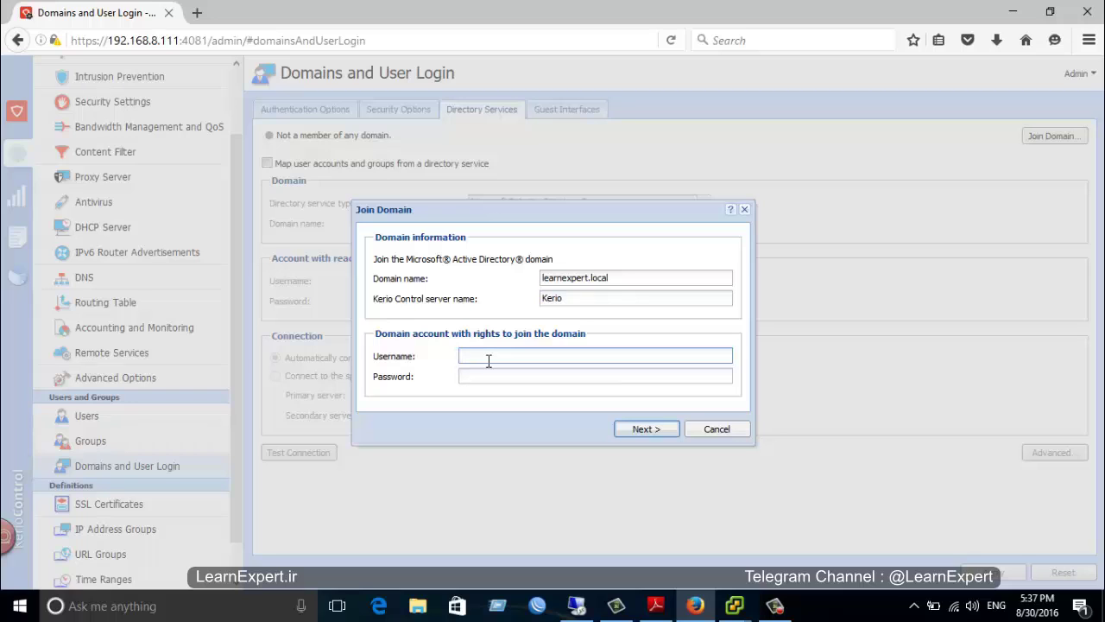
type("administrator")
key("Tab")
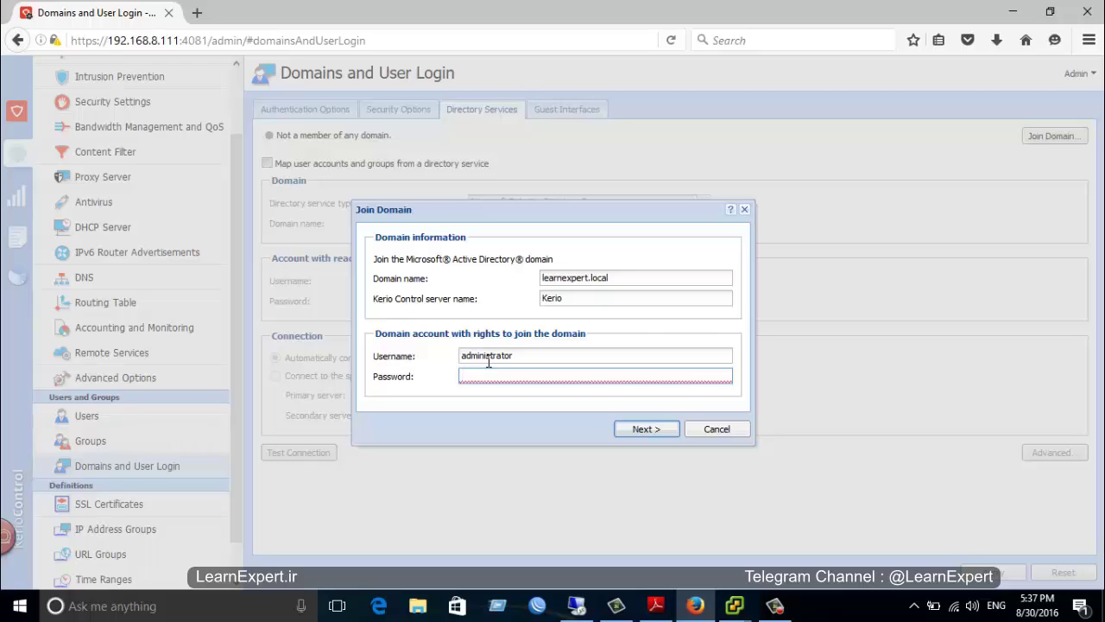
type("••••••••••")
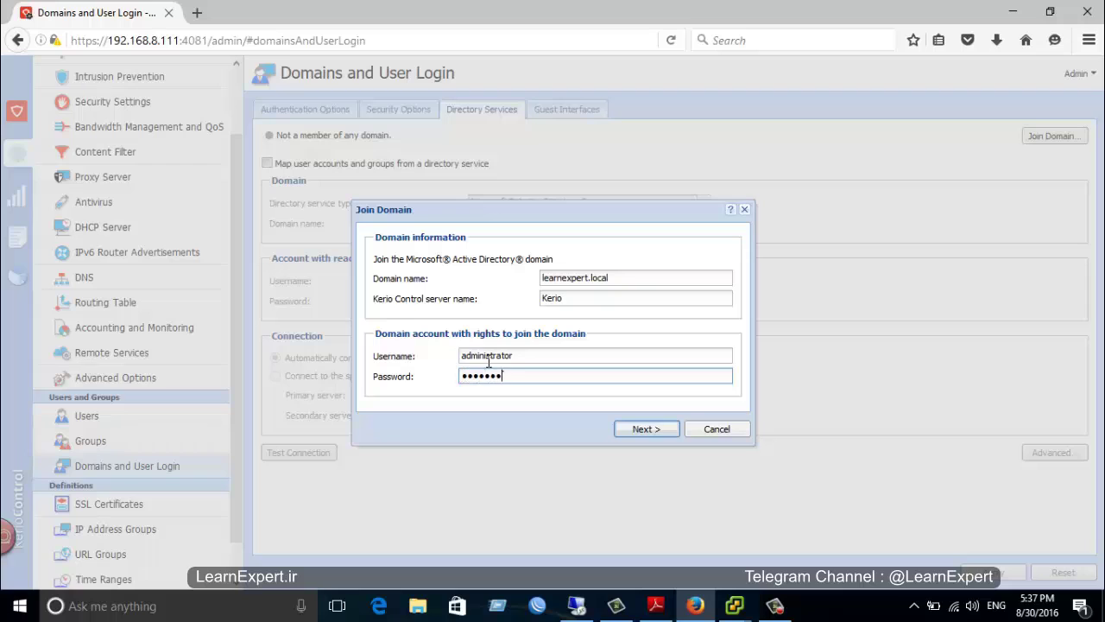
left_click(647, 436)
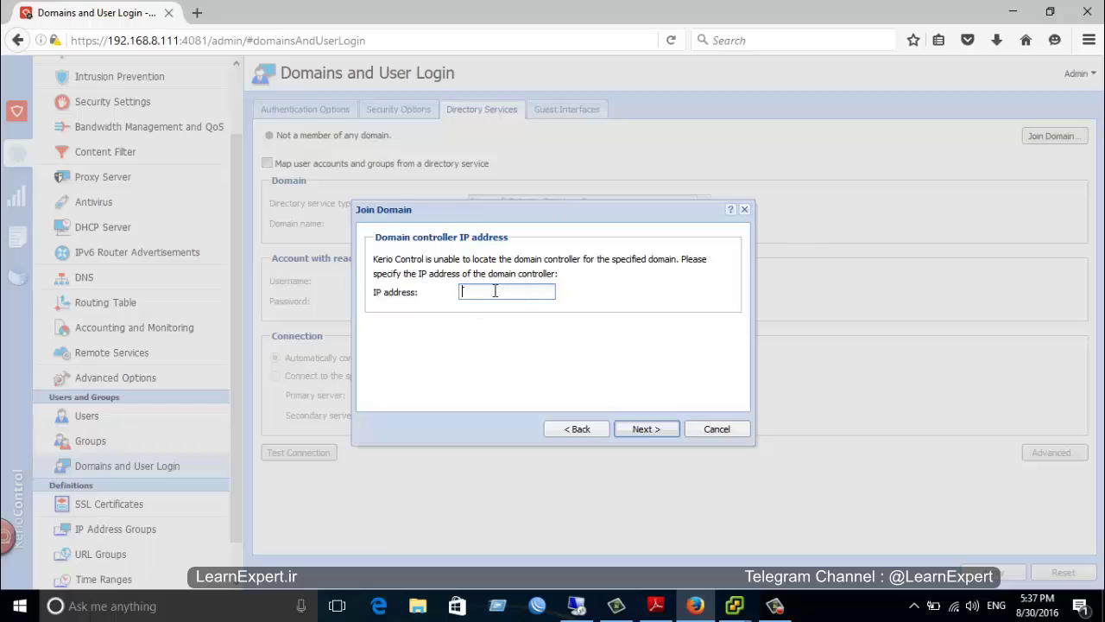
Complete the domain join using domain controller IP address 200.200.200.40 and test the directory service connection
type("200.200.200.40")
left_click(646, 429)
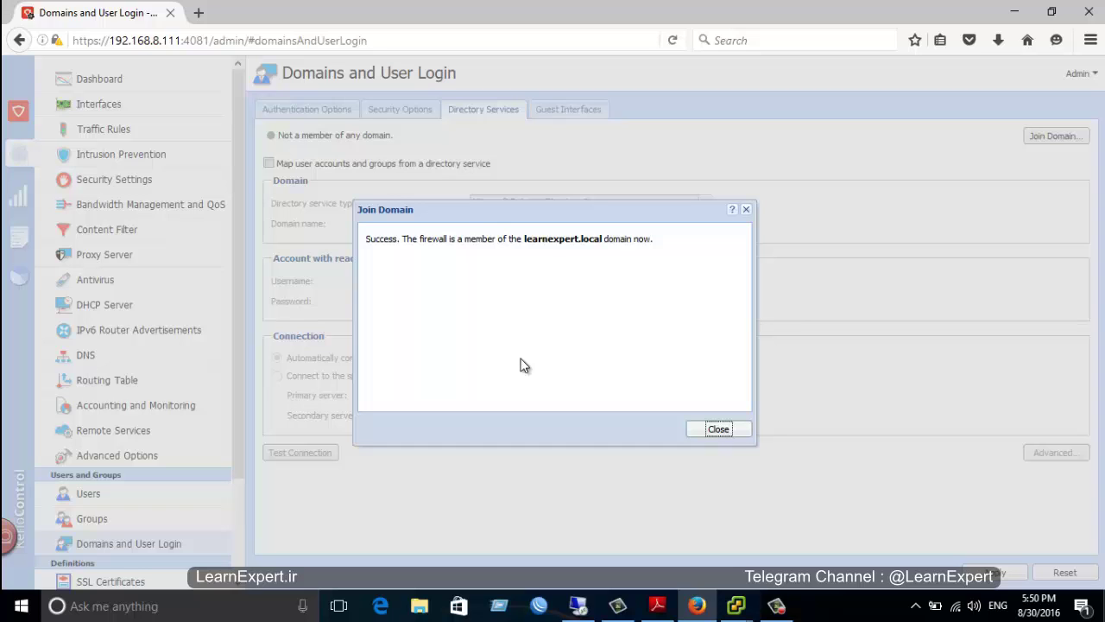
left_click(713, 428)
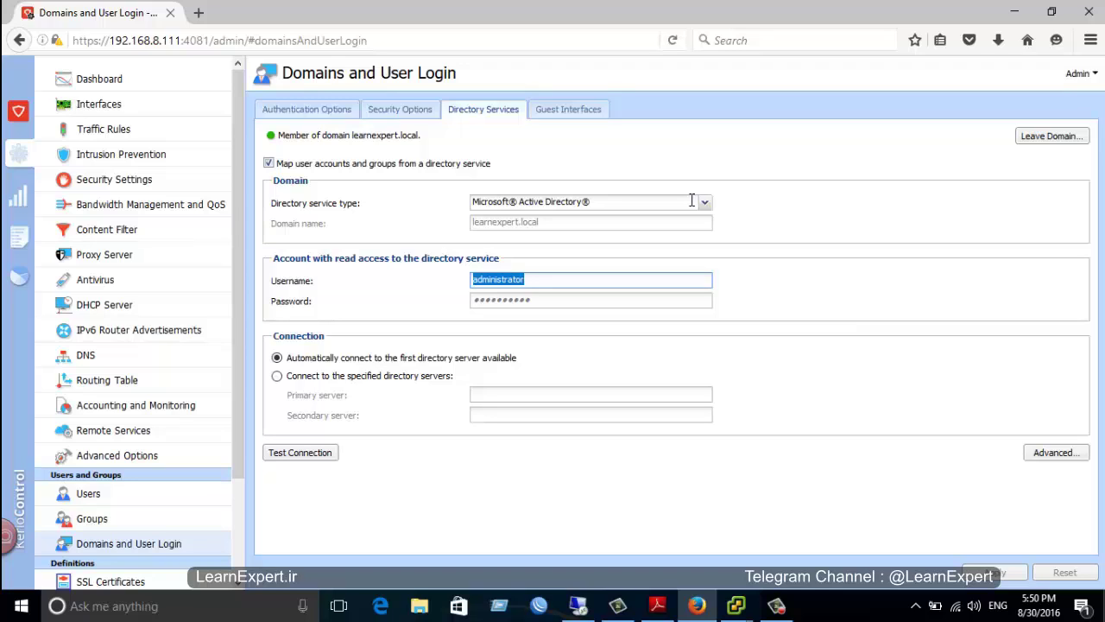
left_click(300, 452)
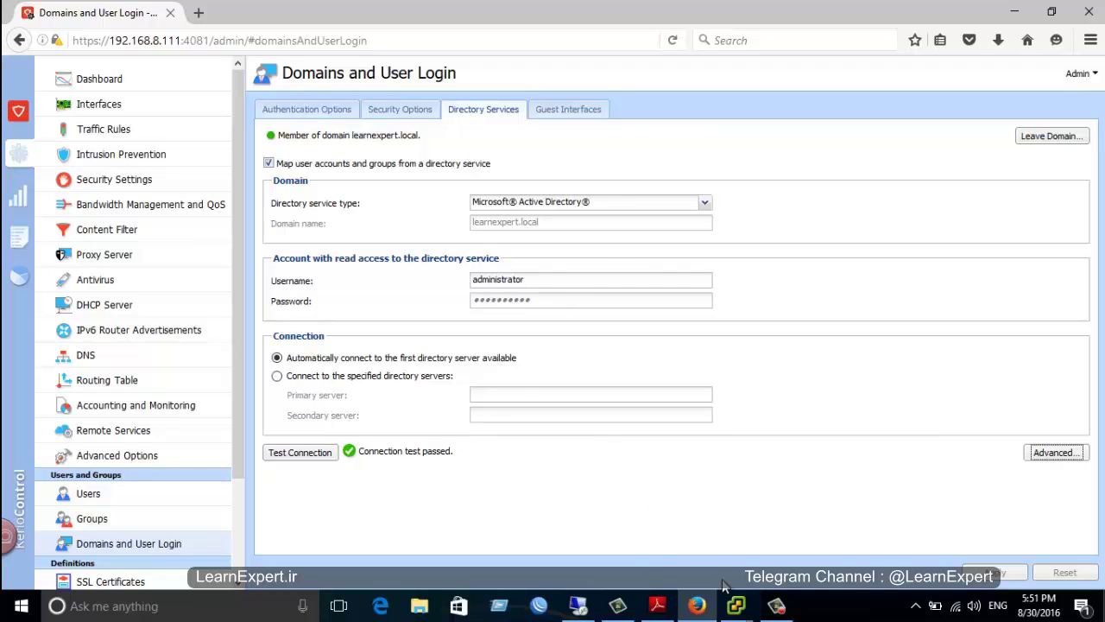
Switch to Adobe Reader to review the network diagram in Visio-Keiro.pdf, and return to the Kerio Control administration
left_click(657, 606)
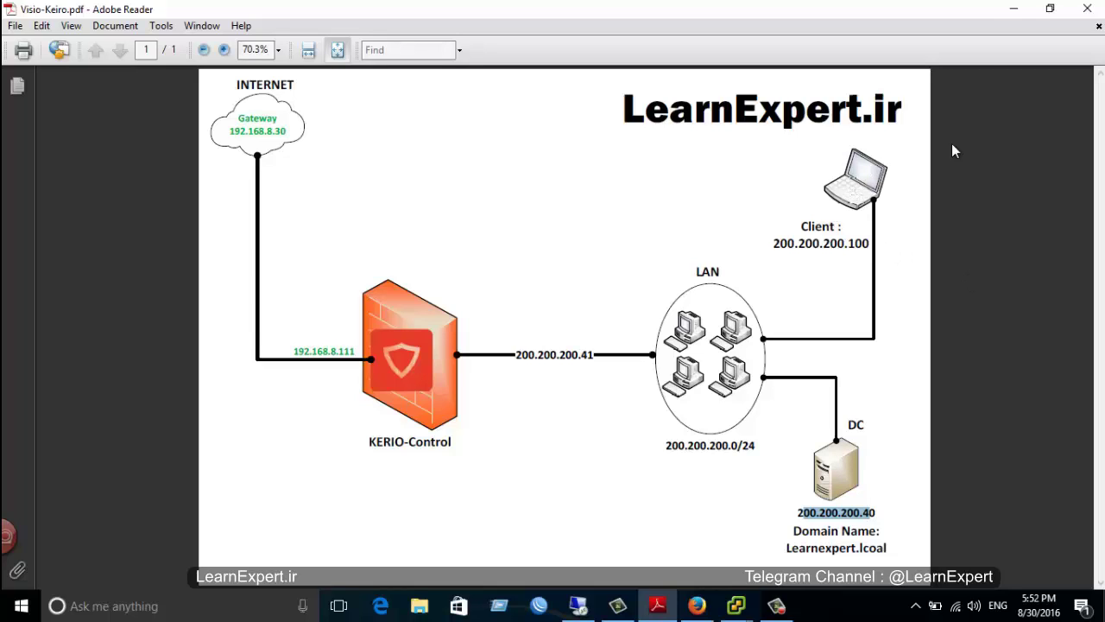
left_click(1014, 13)
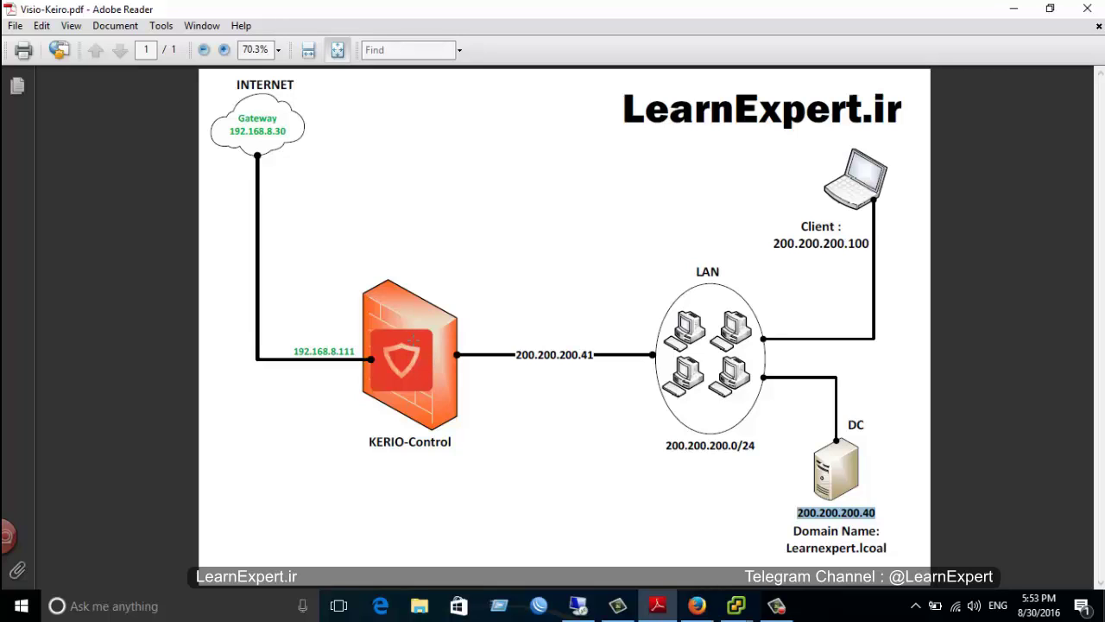
left_click(1009, 8)
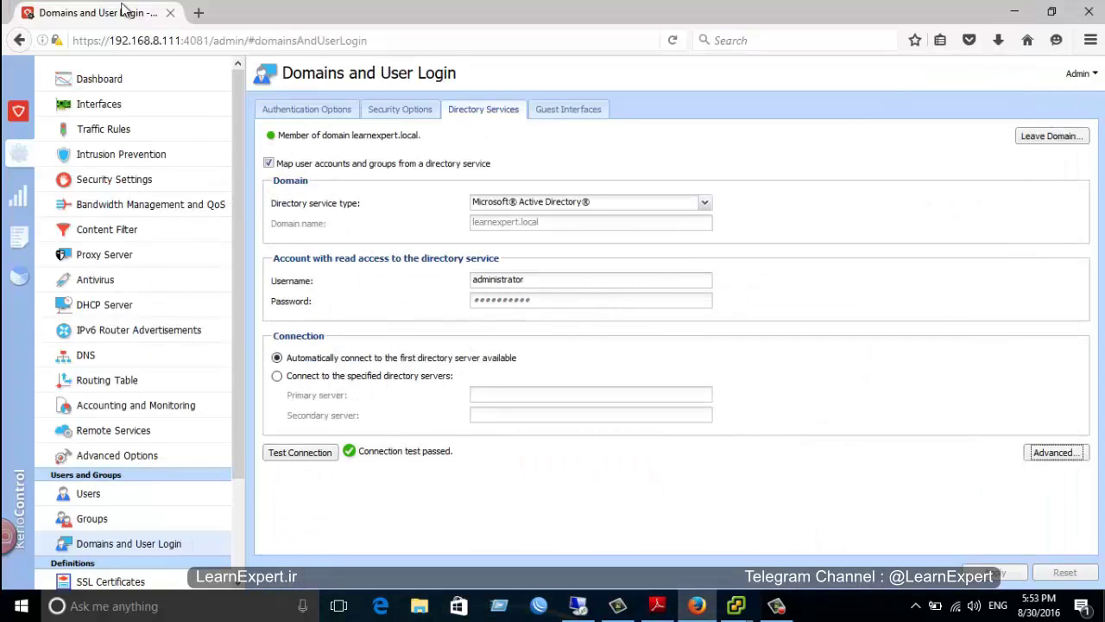
Remove the DNS rule from the traffic rules and apply the change
left_click(124, 135)
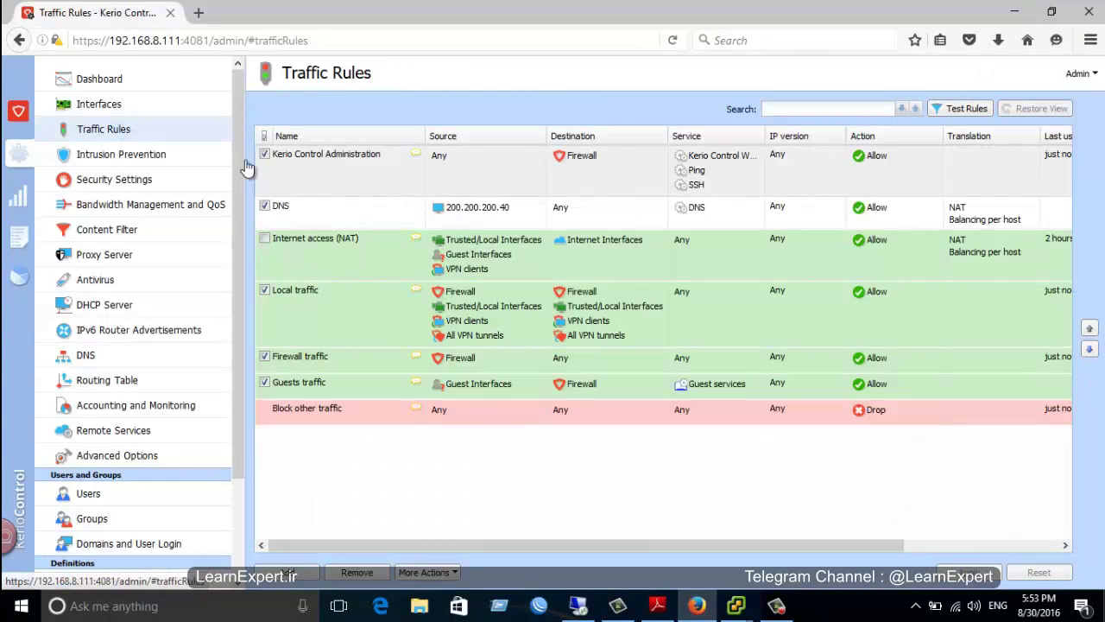
left_click(372, 210)
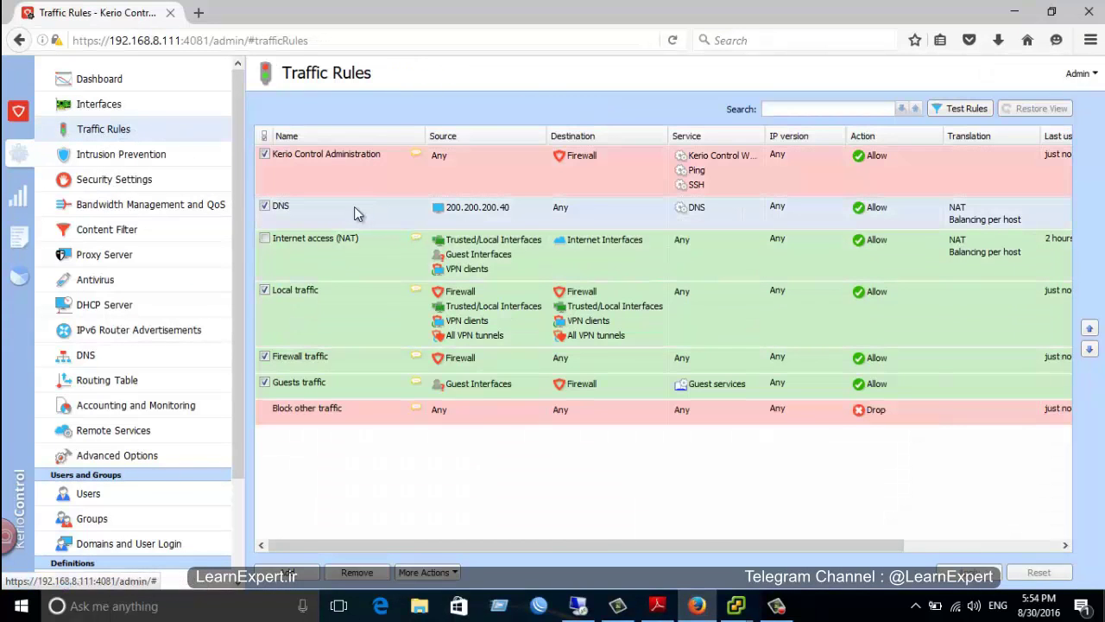
left_click(356, 572)
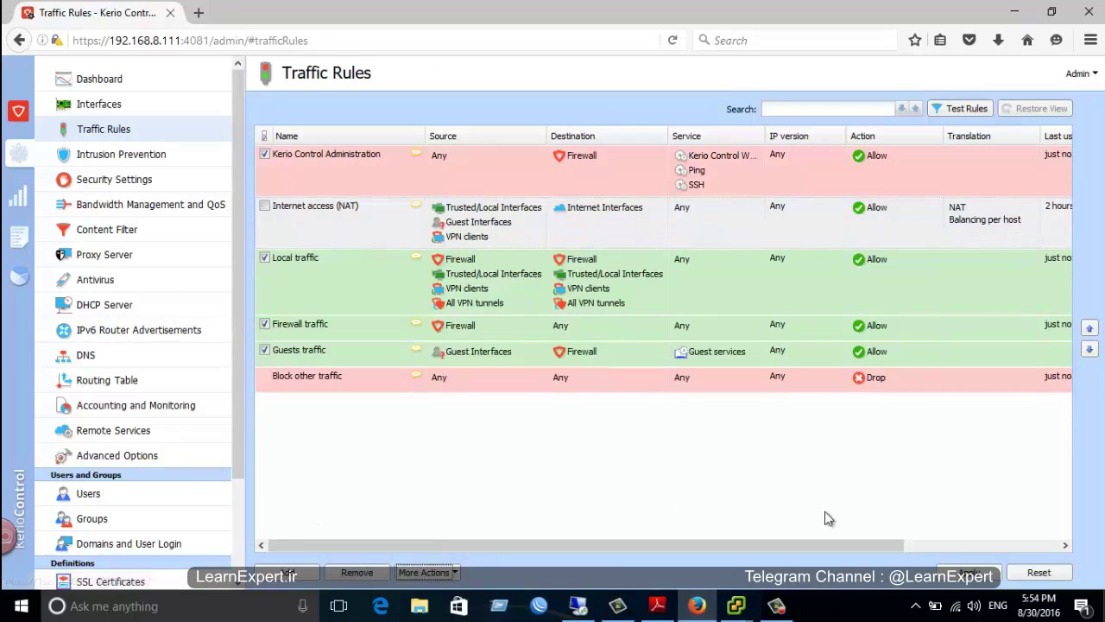
left_click(969, 573)
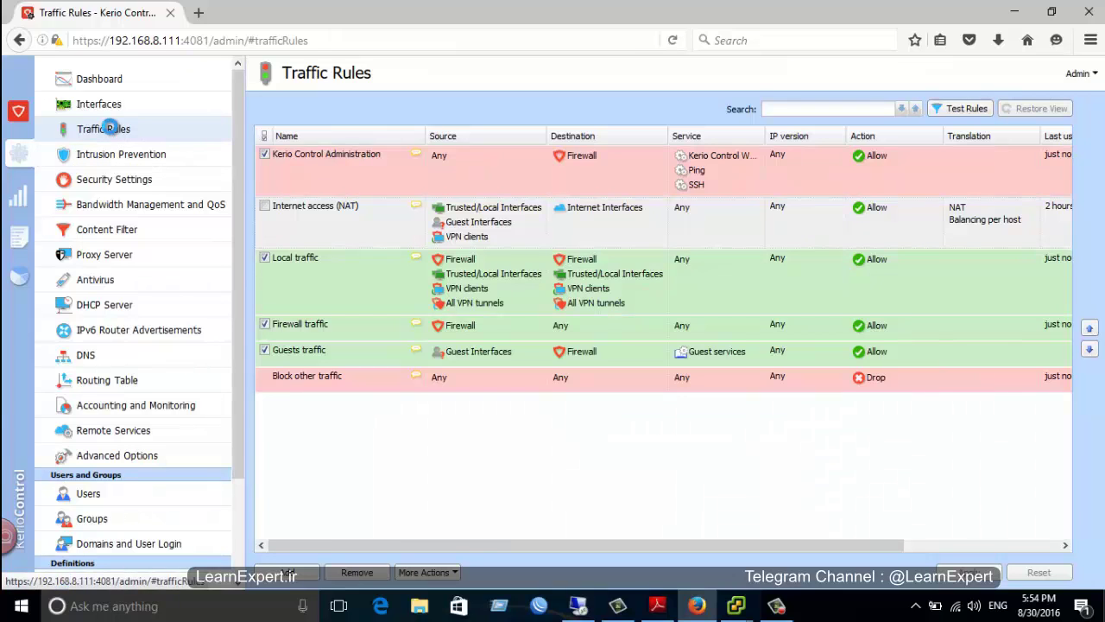
Start a new traffic rule of the Generic type with the action Allow
left_click(292, 573)
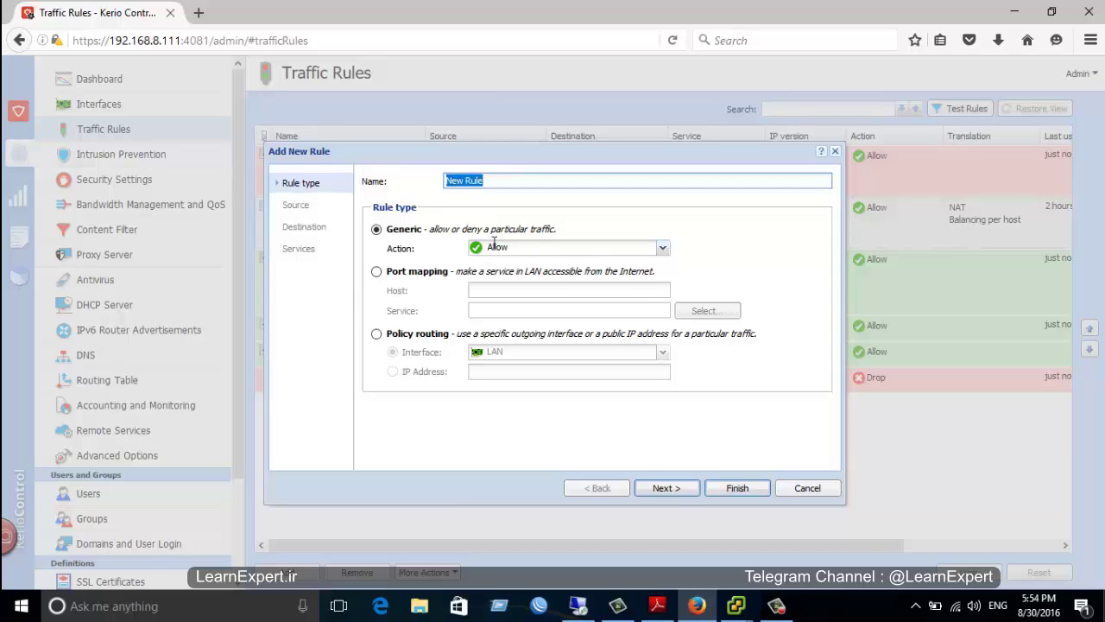
left_click(659, 249)
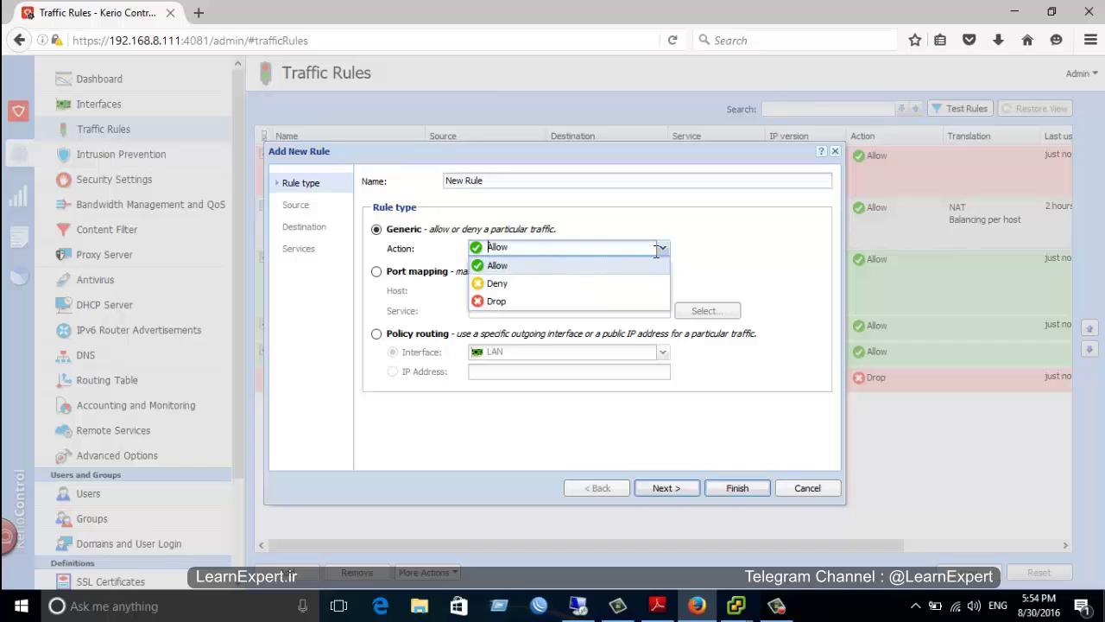
left_click(513, 267)
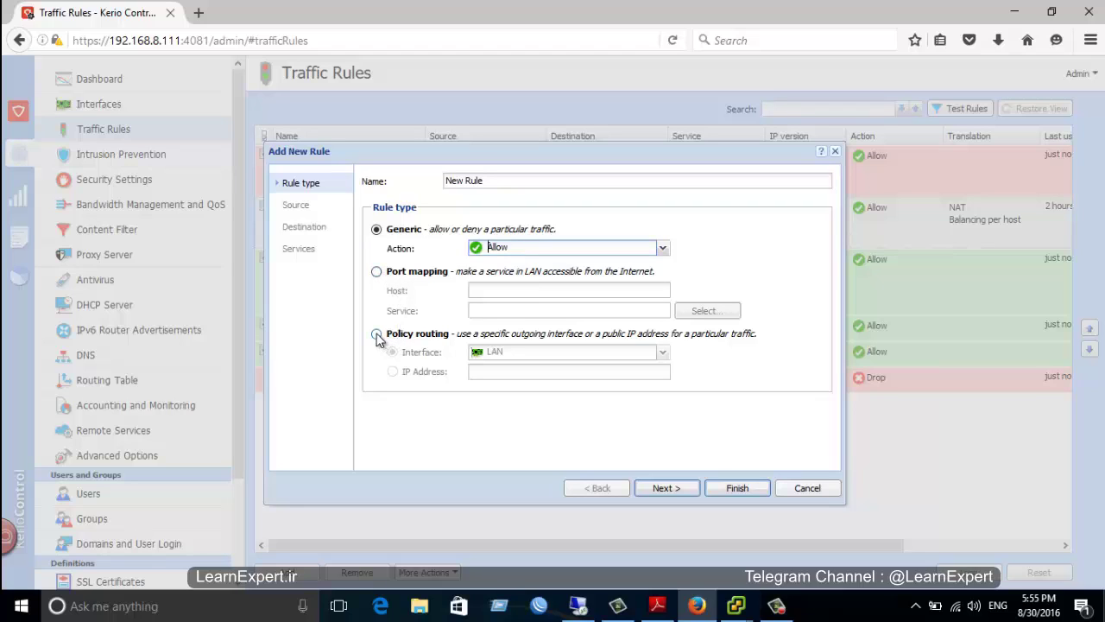
Look through the source, destination and services options of the new traffic rule, and return to its source options
left_click(313, 211)
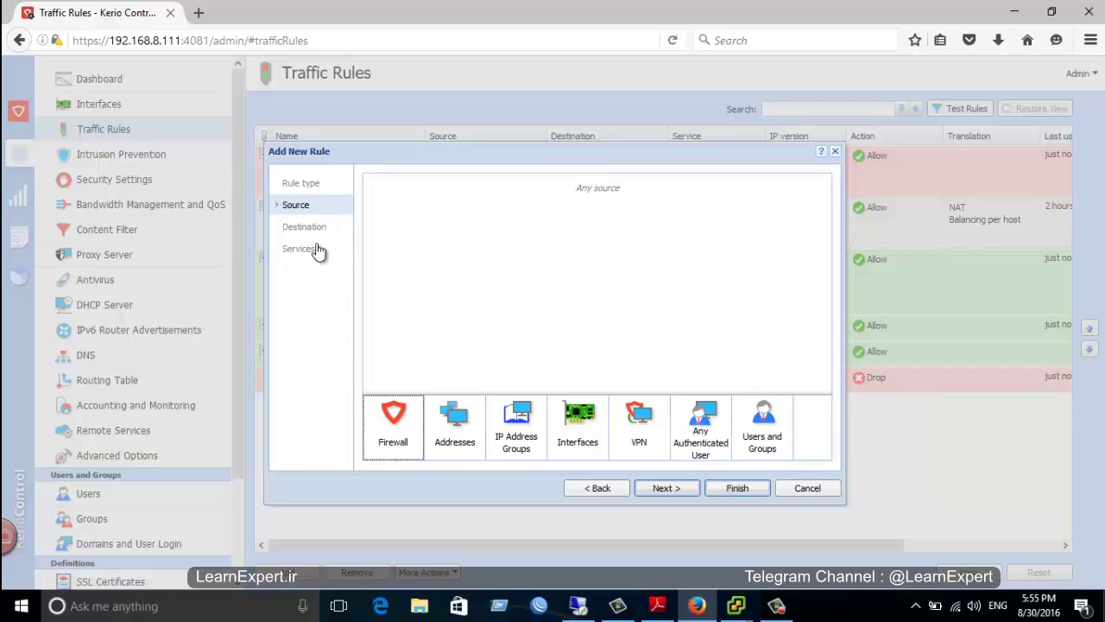
left_click(319, 227)
left_click(306, 251)
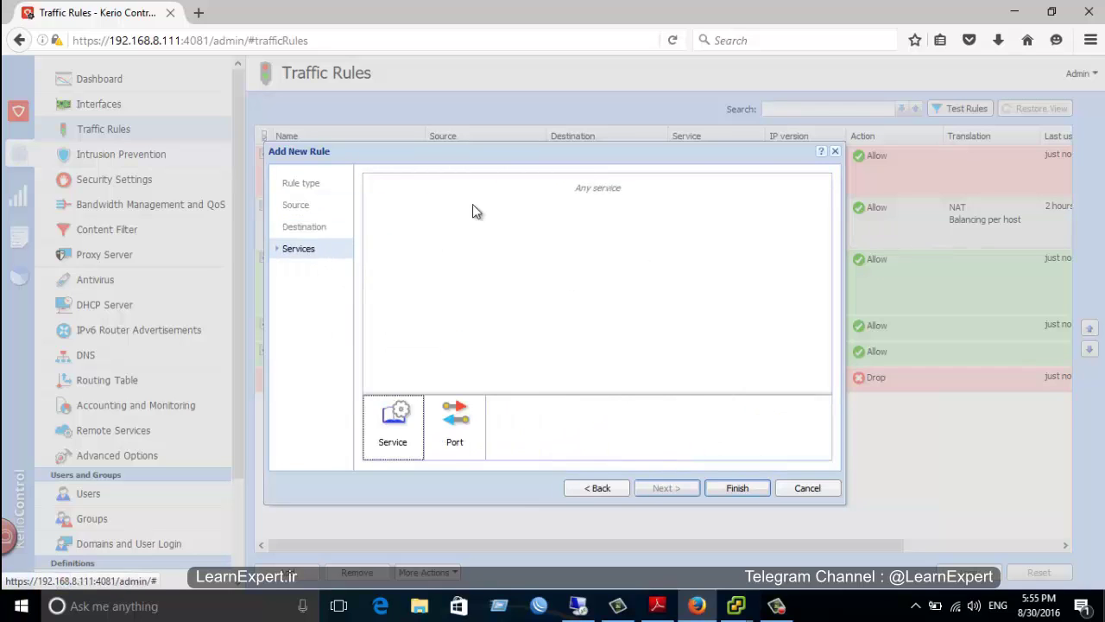
left_click(304, 207)
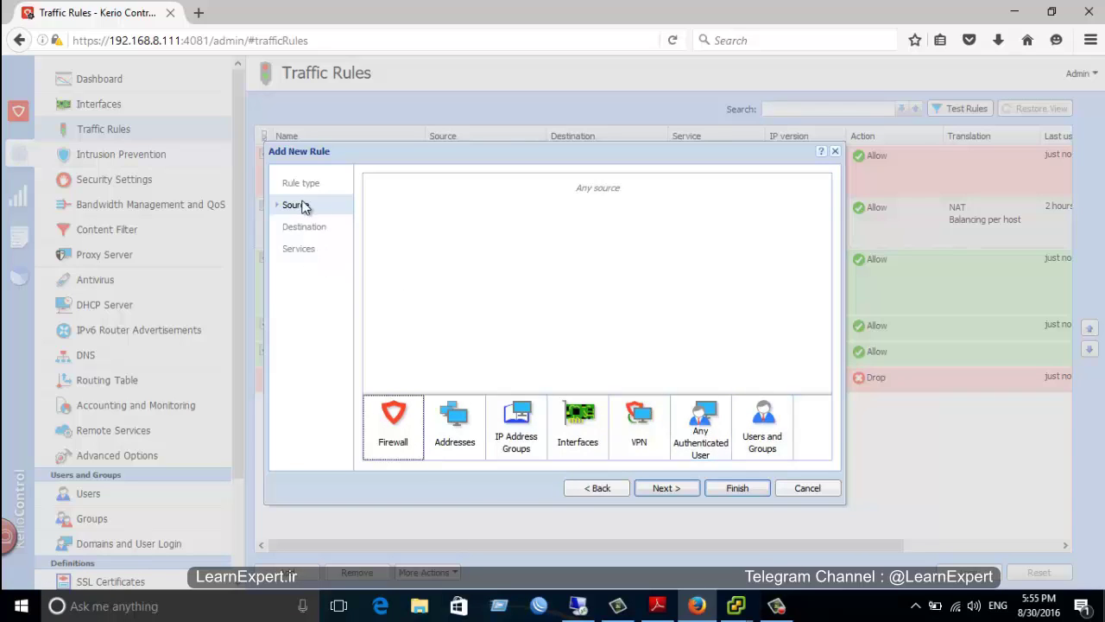
Finish creating the new Allow rule and move it directly below the Kerio Control Administration rule
left_click(322, 185)
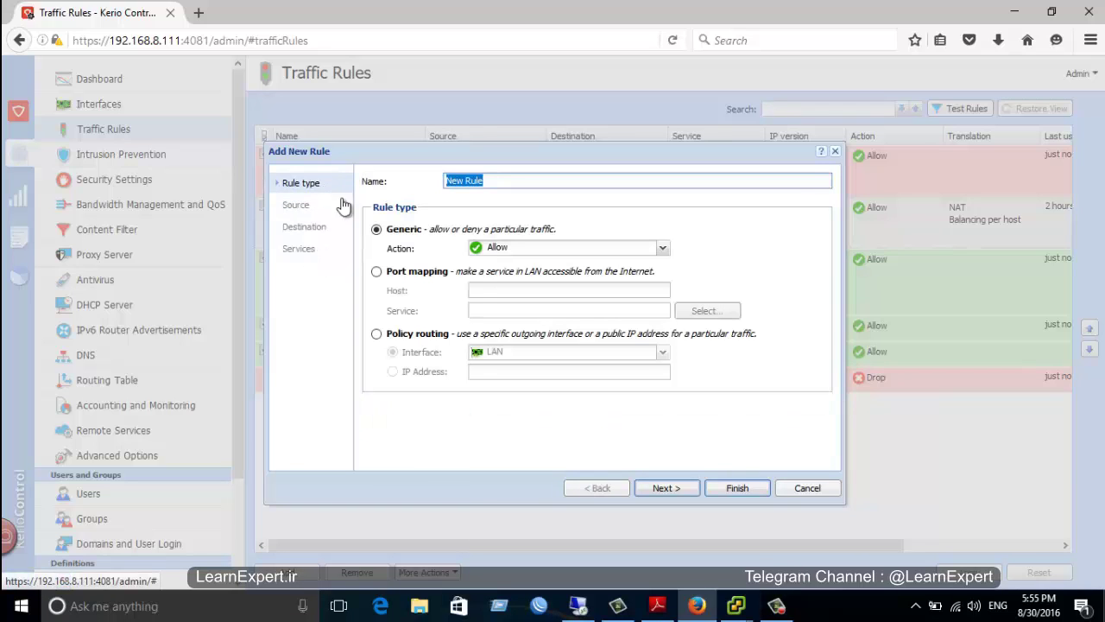
left_click(725, 488)
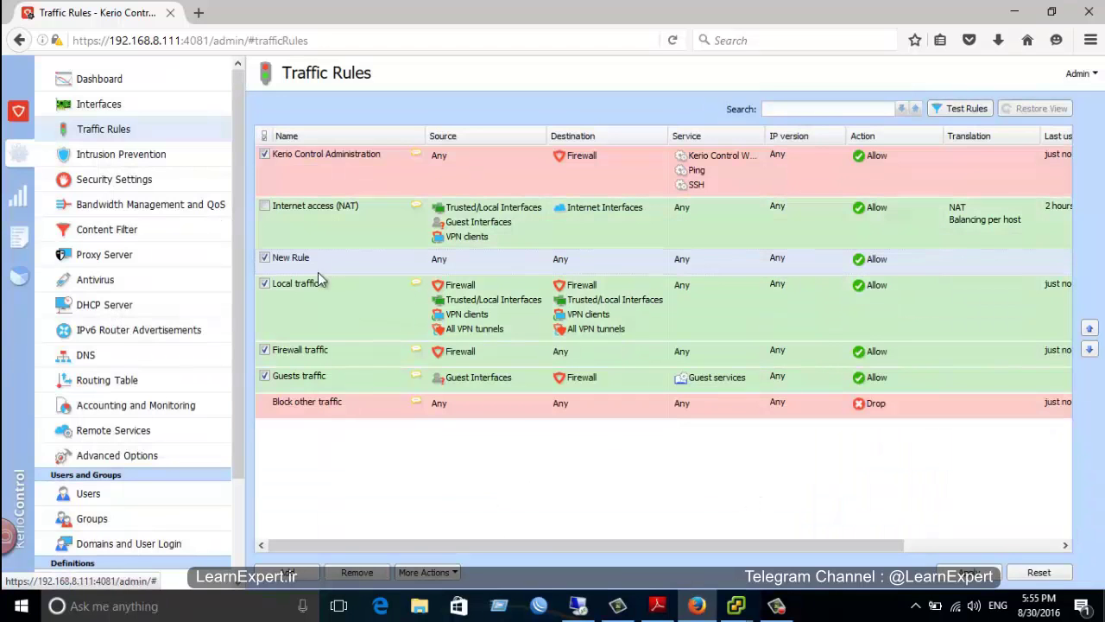
left_click_drag(345, 263, 347, 200)
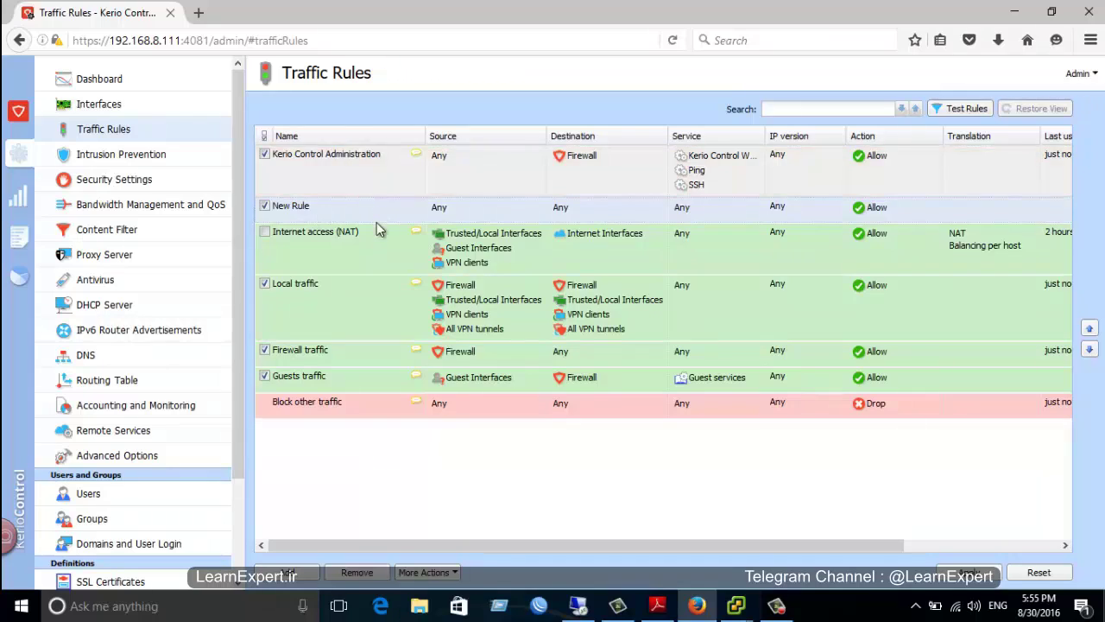
Rename the new traffic rule as DNS
double_click(331, 209)
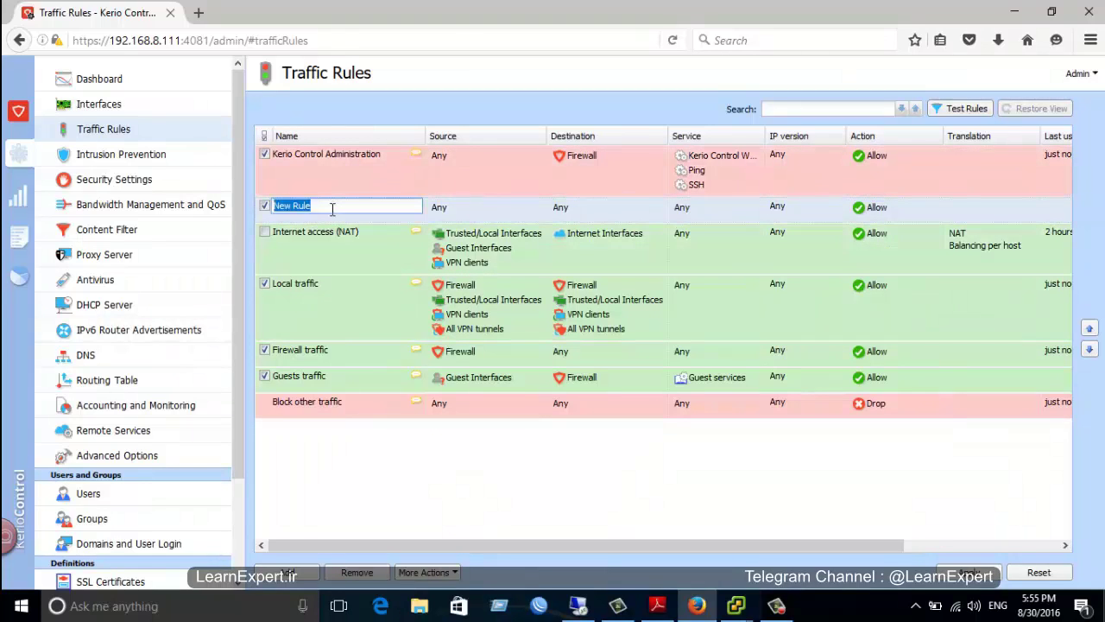
type("DNS")
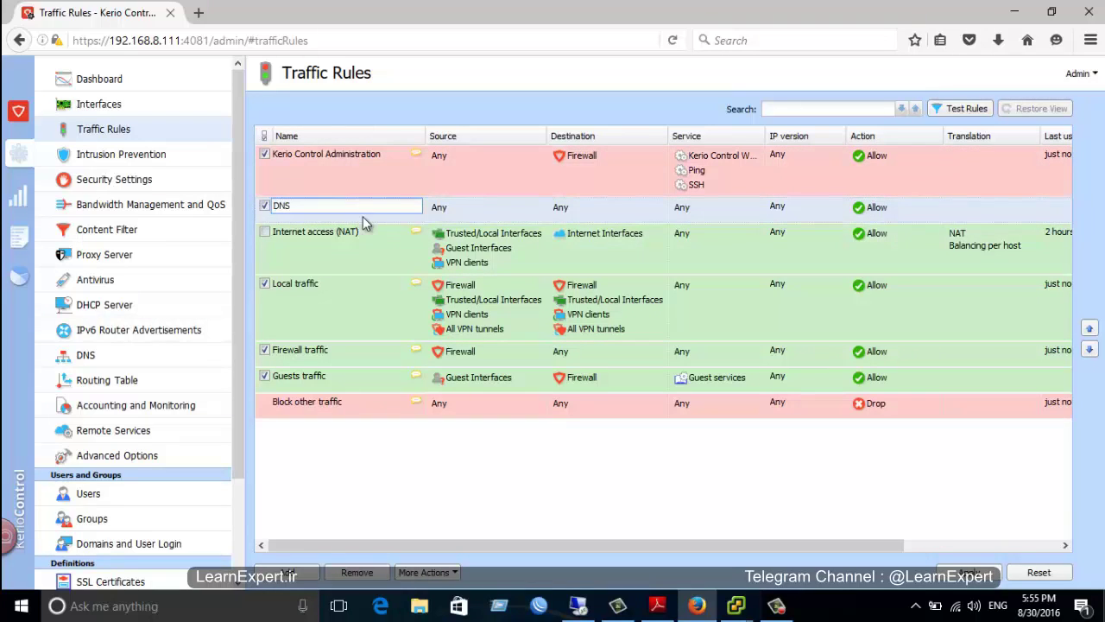
left_click(482, 215)
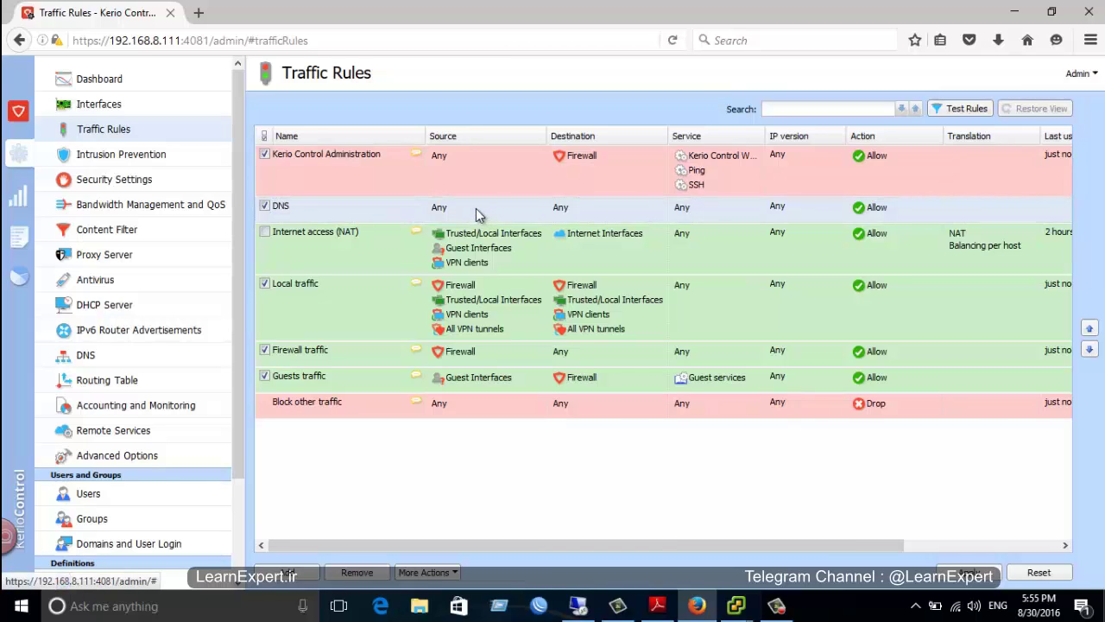
Set the source of the DNS rule to the address 200.200.200.40
double_click(476, 208)
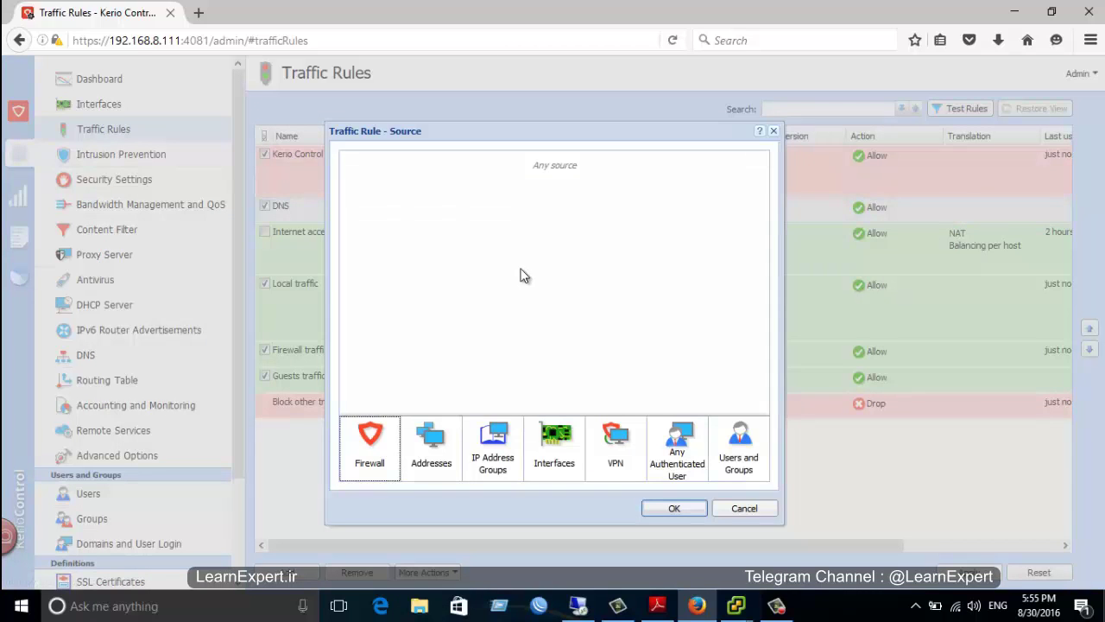
left_click(435, 456)
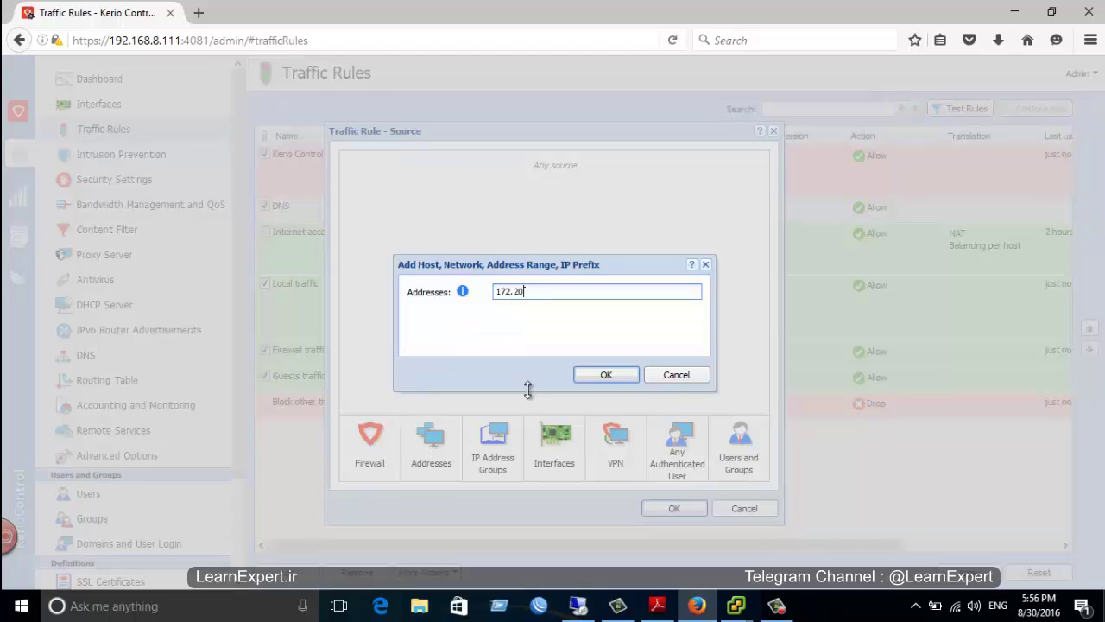
type("172.2")
key("BackSpace")
key("BackSpace")
key("BackSpace")
key("BackSpace")
left_click(596, 374)
left_click(672, 509)
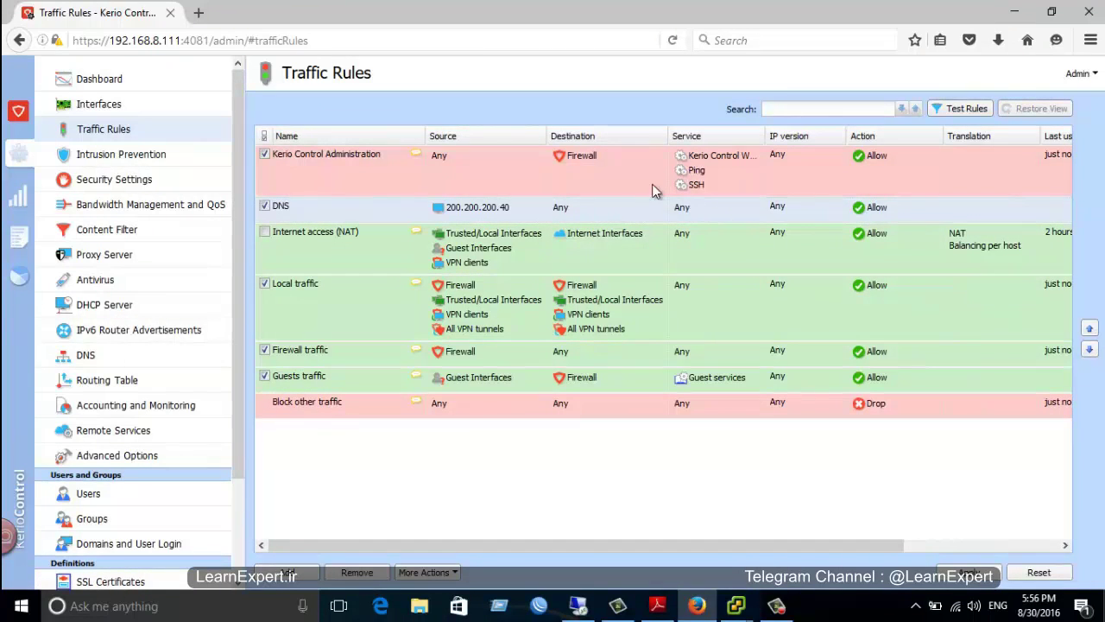
Set the service of the DNS rule to DNS, browsing the other available services before accepting
double_click(704, 213)
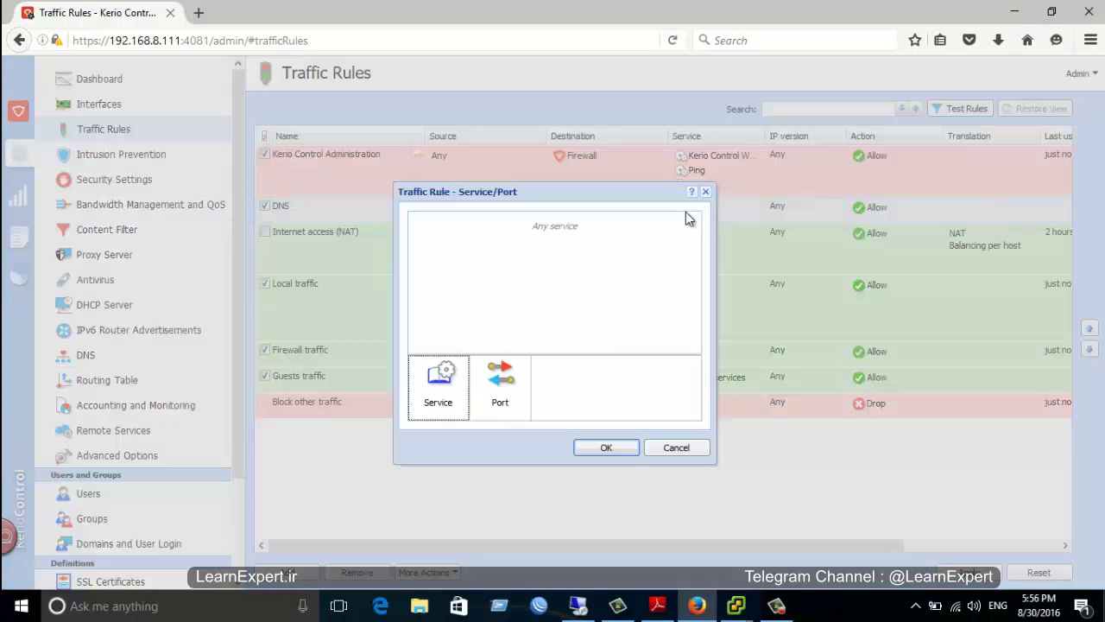
left_click(461, 393)
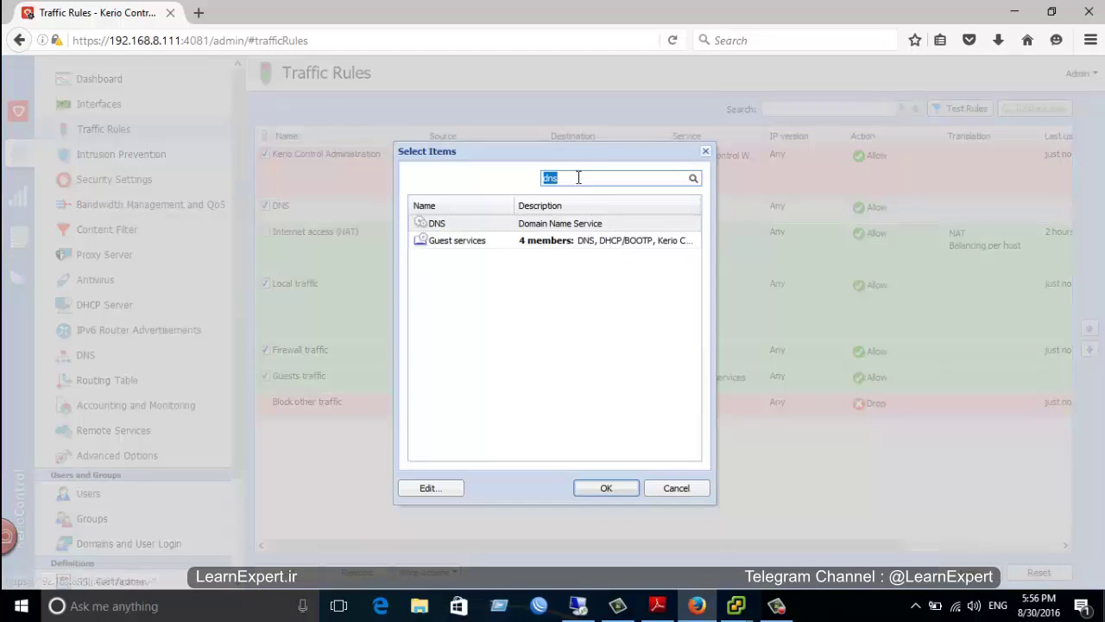
type("dns")
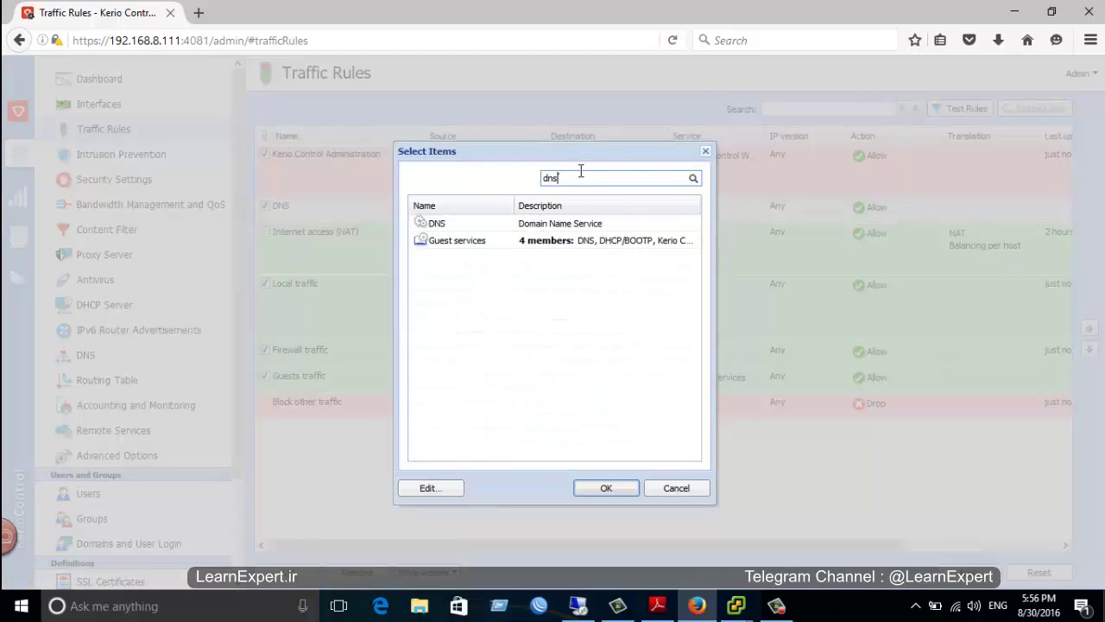
key("BackSpace")
key("BackSpace")
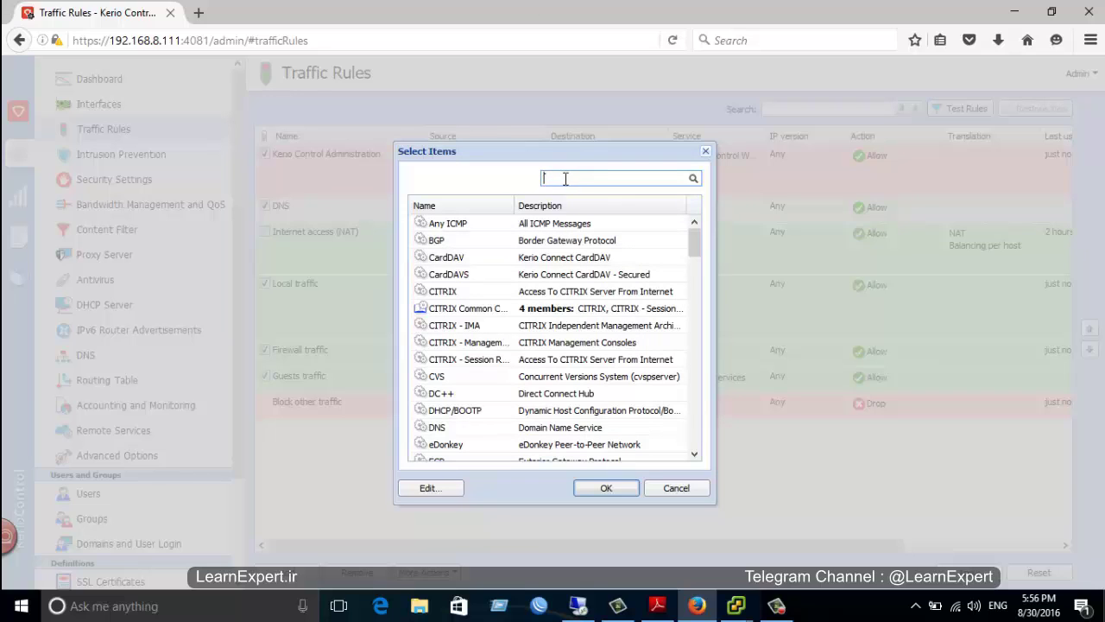
type("dns")
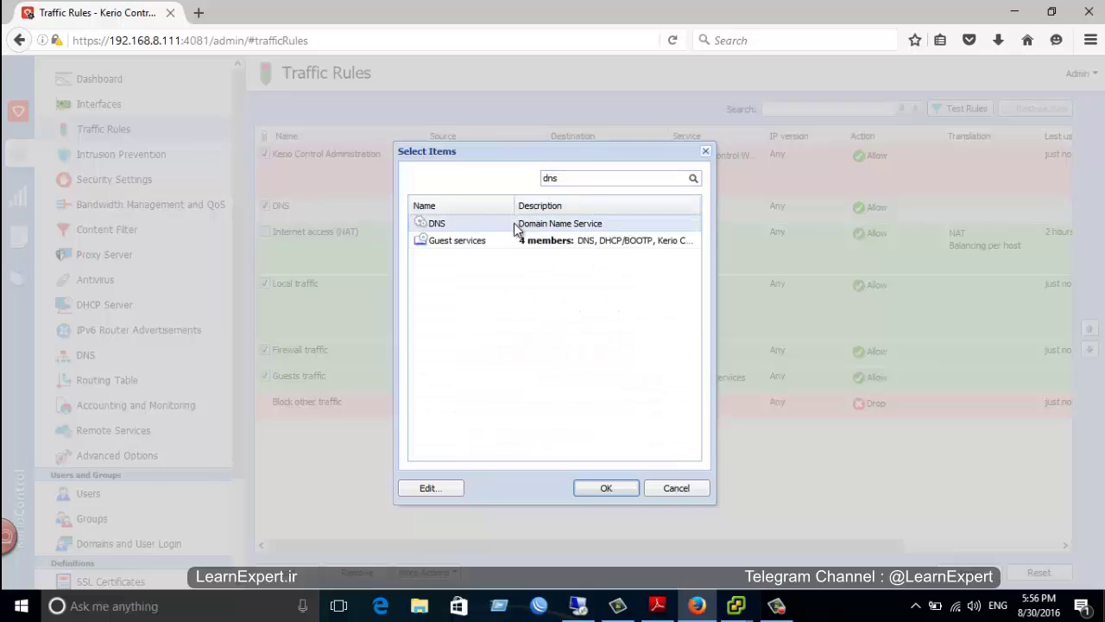
double_click(516, 224)
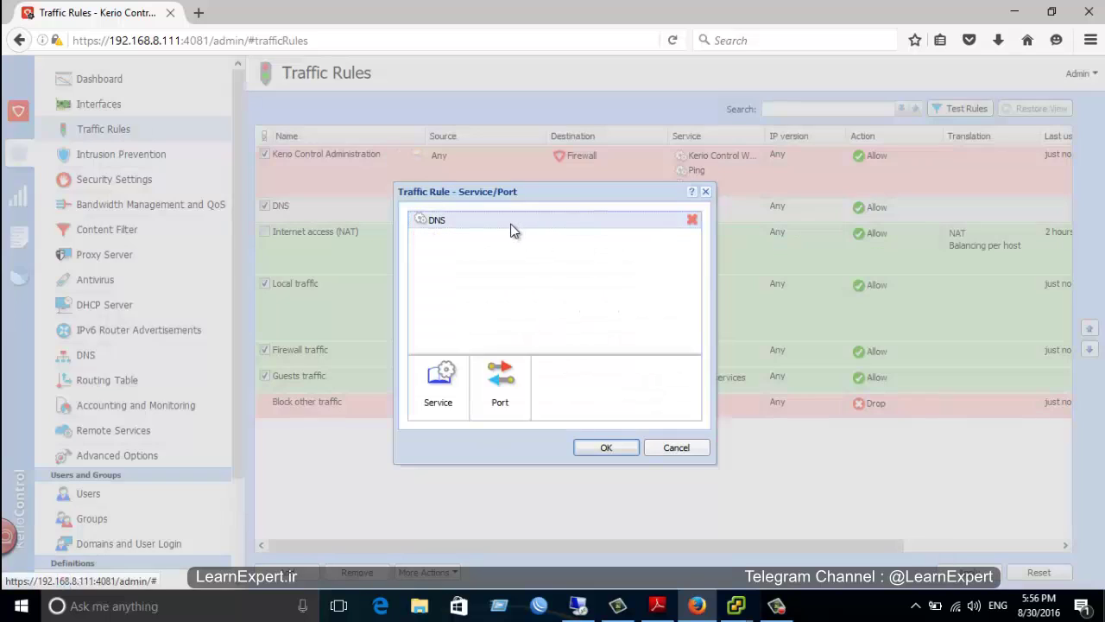
left_click(437, 384)
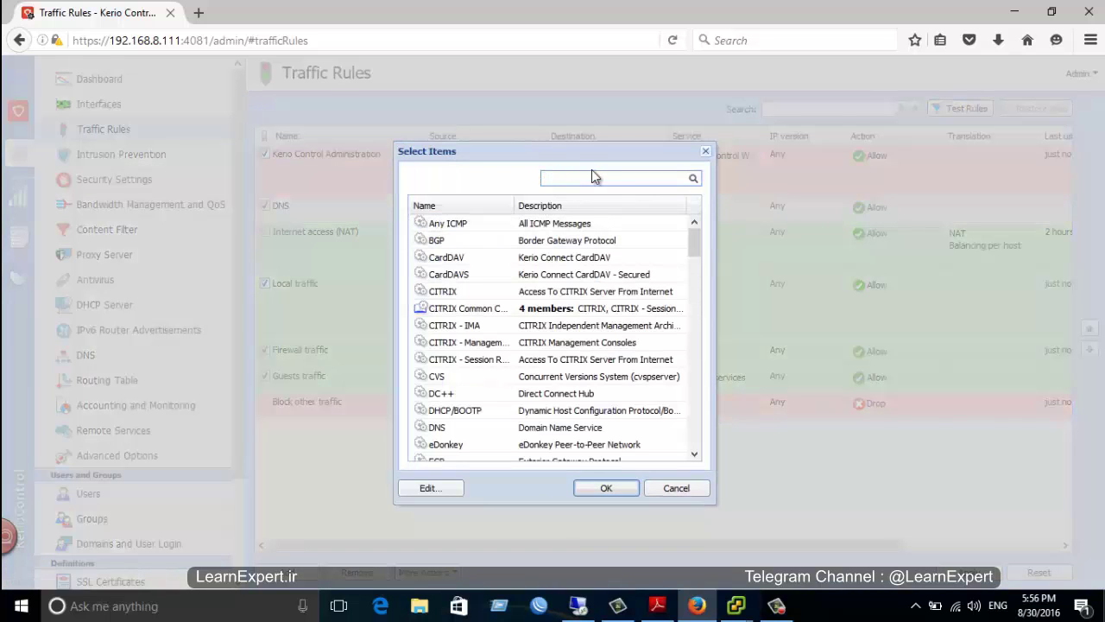
scroll(509, 349, "down", 14)
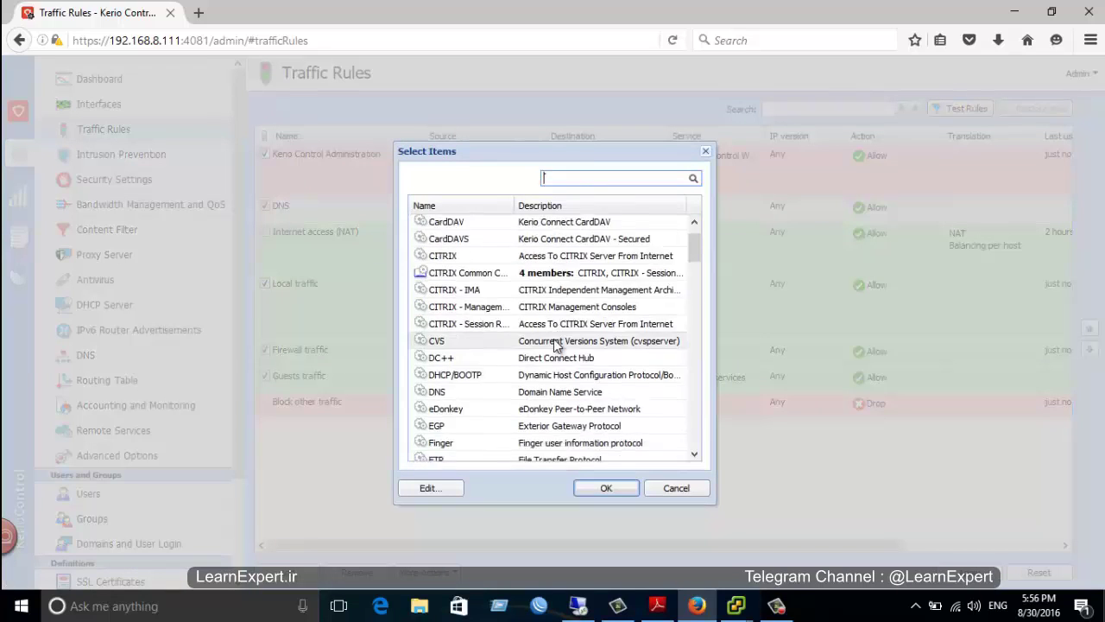
scroll(512, 359, "down", 15)
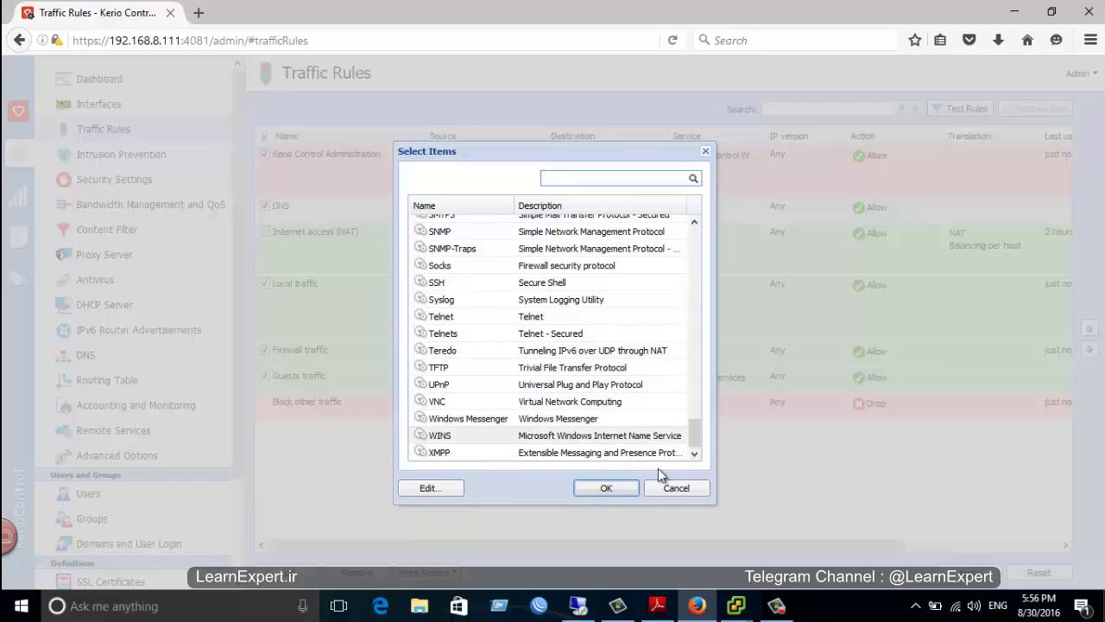
left_click(665, 489)
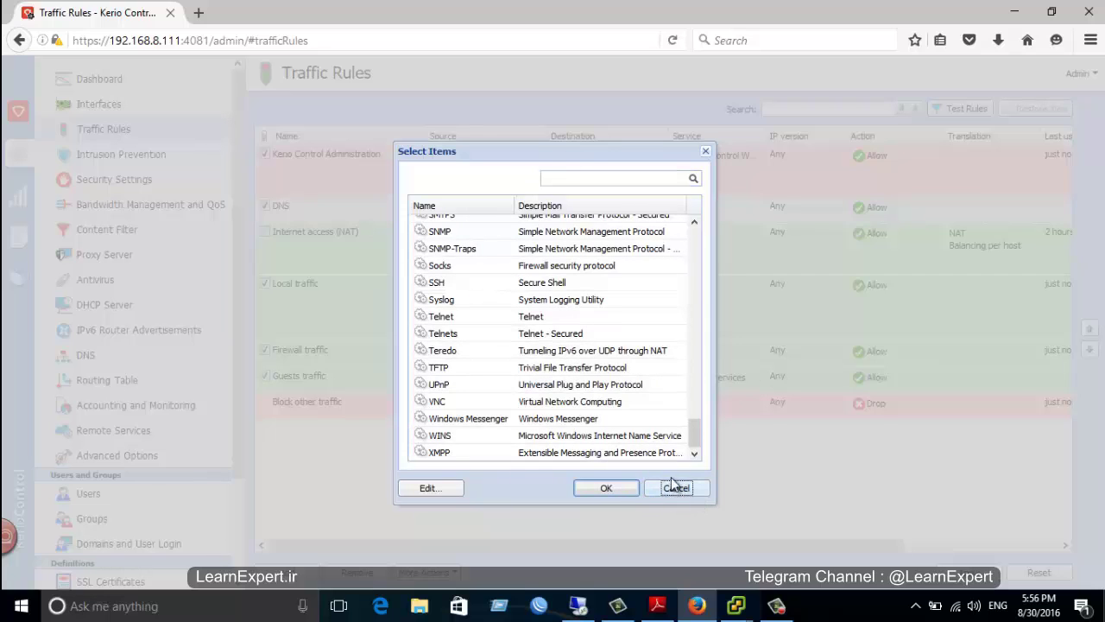
left_click(680, 489)
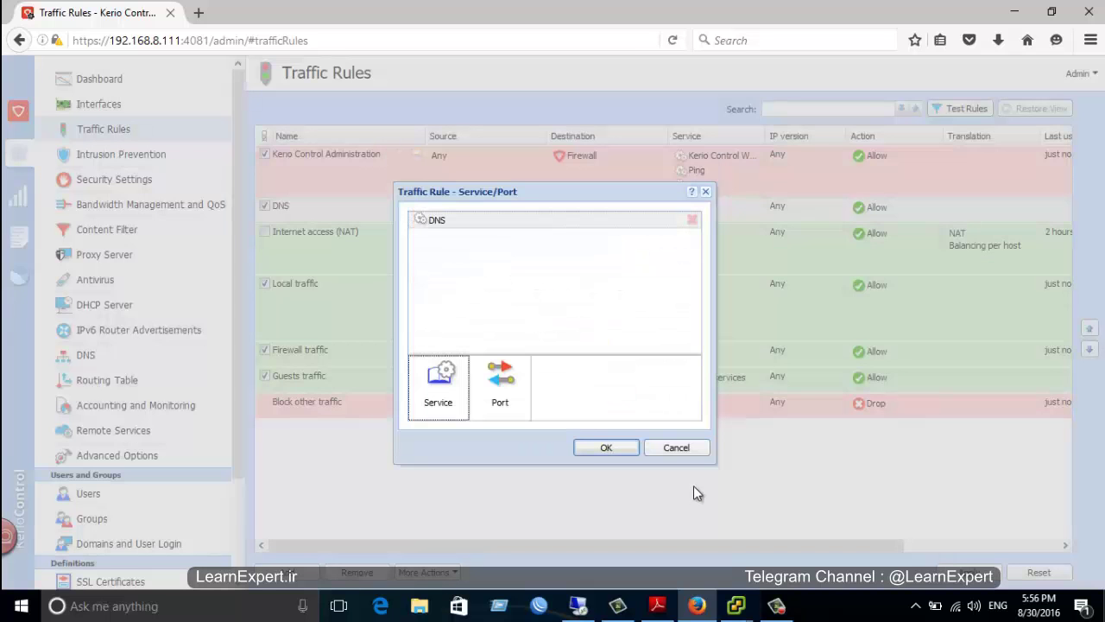
left_click(604, 447)
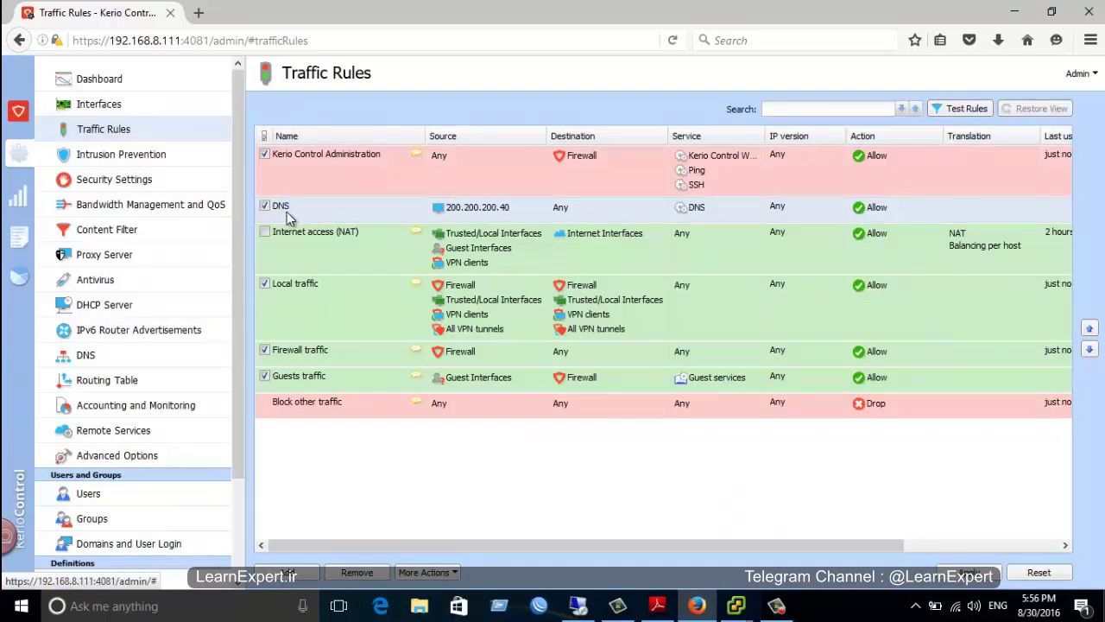
Look through the color, IP version and action options of the DNS rule, keeping the action Allow
right_click(375, 222)
mouse_move(447, 293)
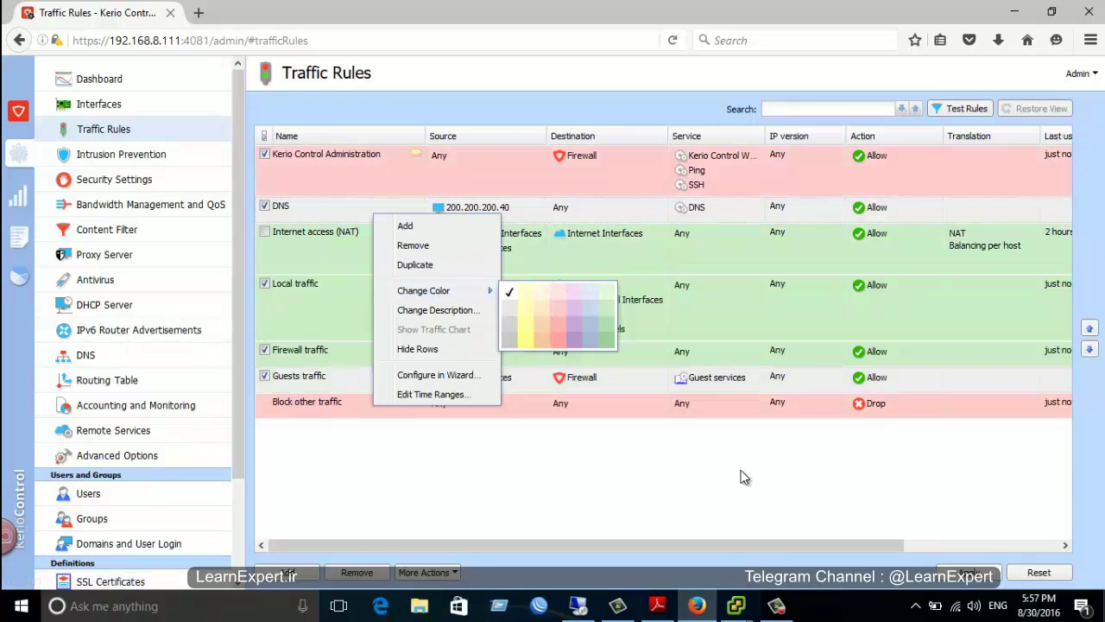
left_click(733, 518)
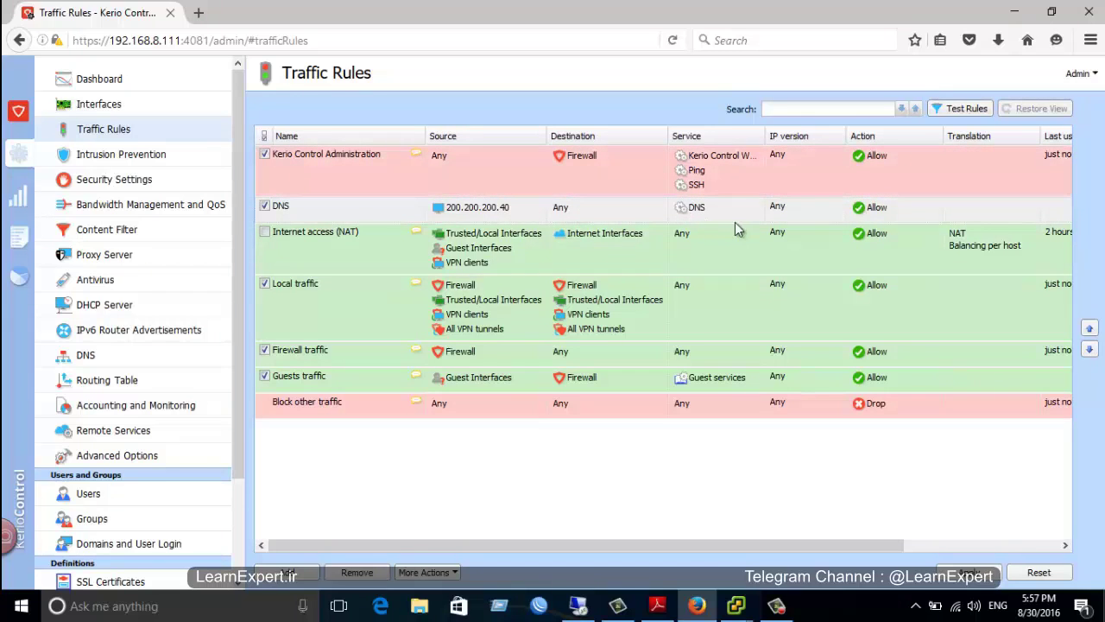
double_click(794, 209)
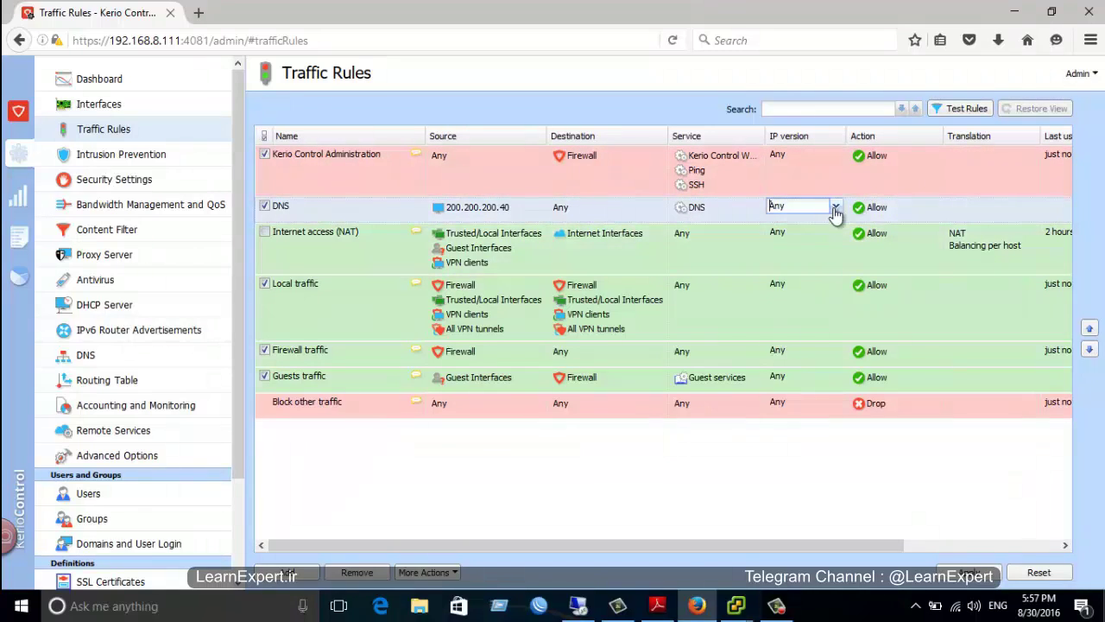
left_click(836, 209)
left_click(728, 219)
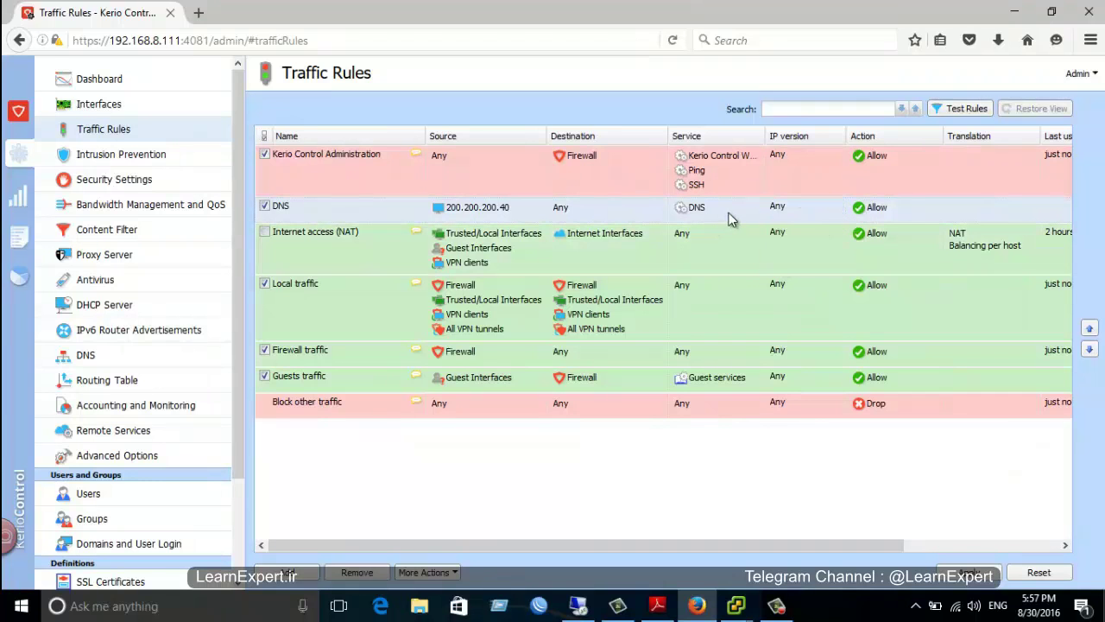
double_click(882, 208)
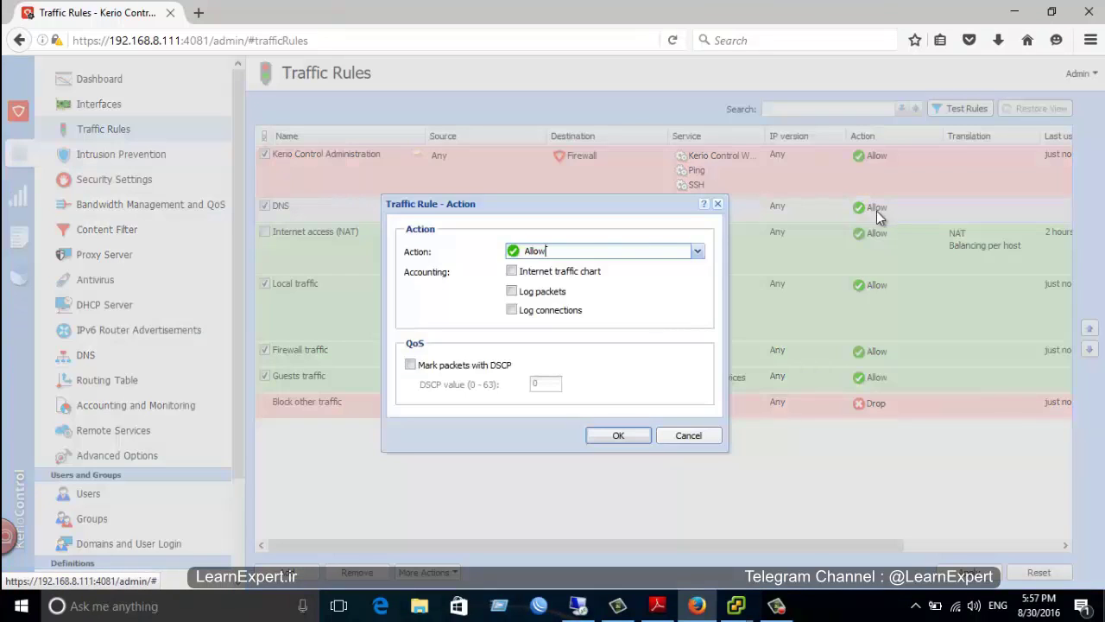
left_click(700, 254)
left_click(651, 255)
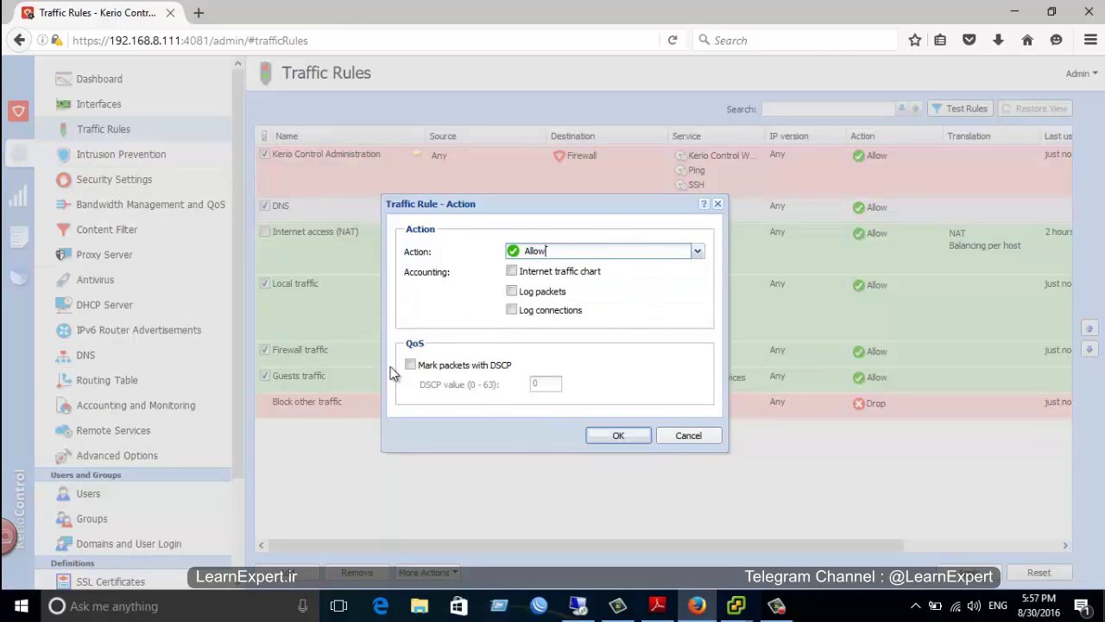
left_click(636, 436)
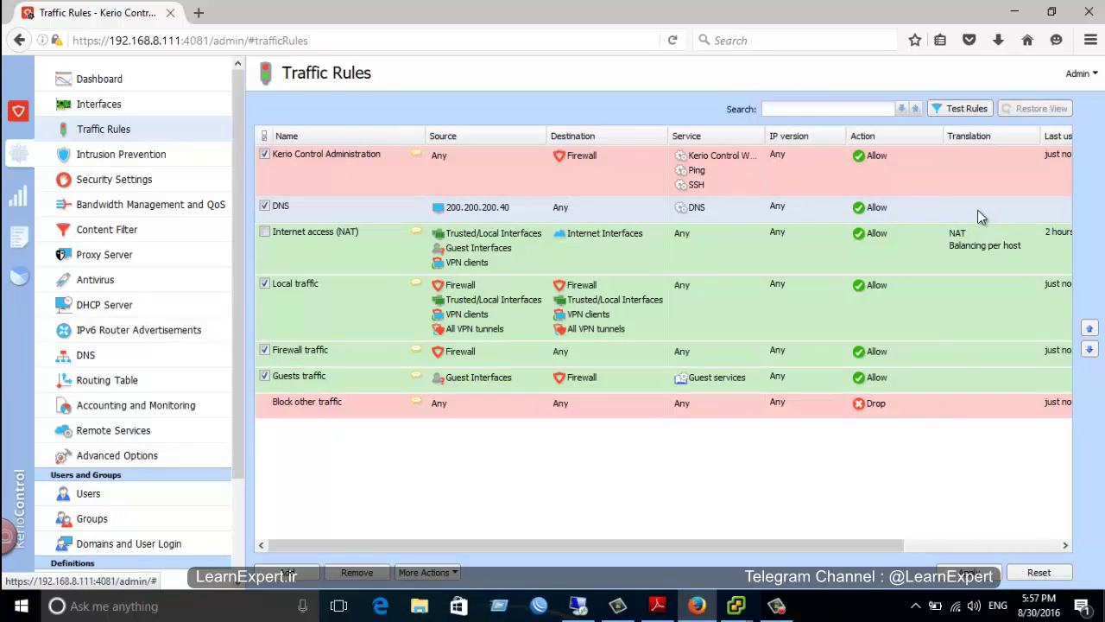
Enable source NAT with the default setting for the DNS rule, checking the diagram in Adobe Reader, and apply the traffic rules
double_click(978, 210)
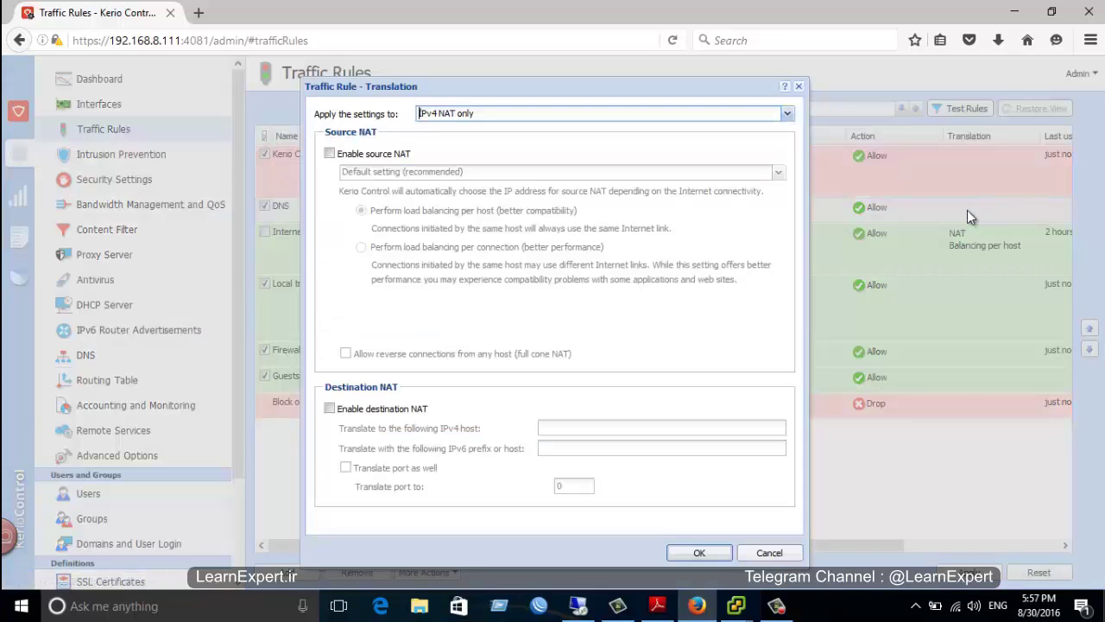
left_click(330, 155)
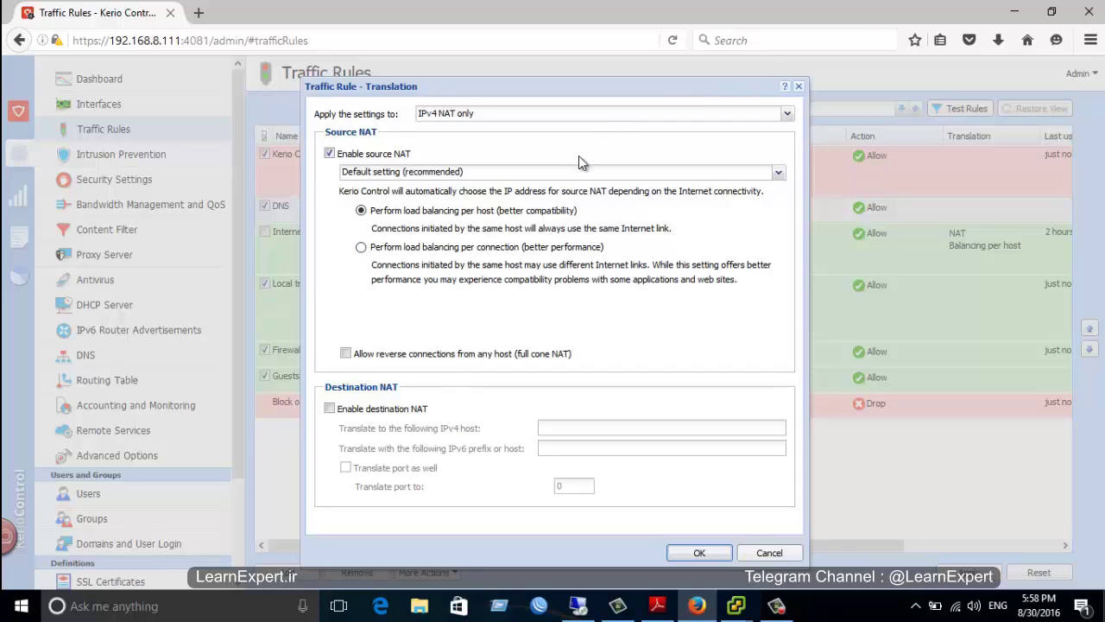
left_click(657, 605)
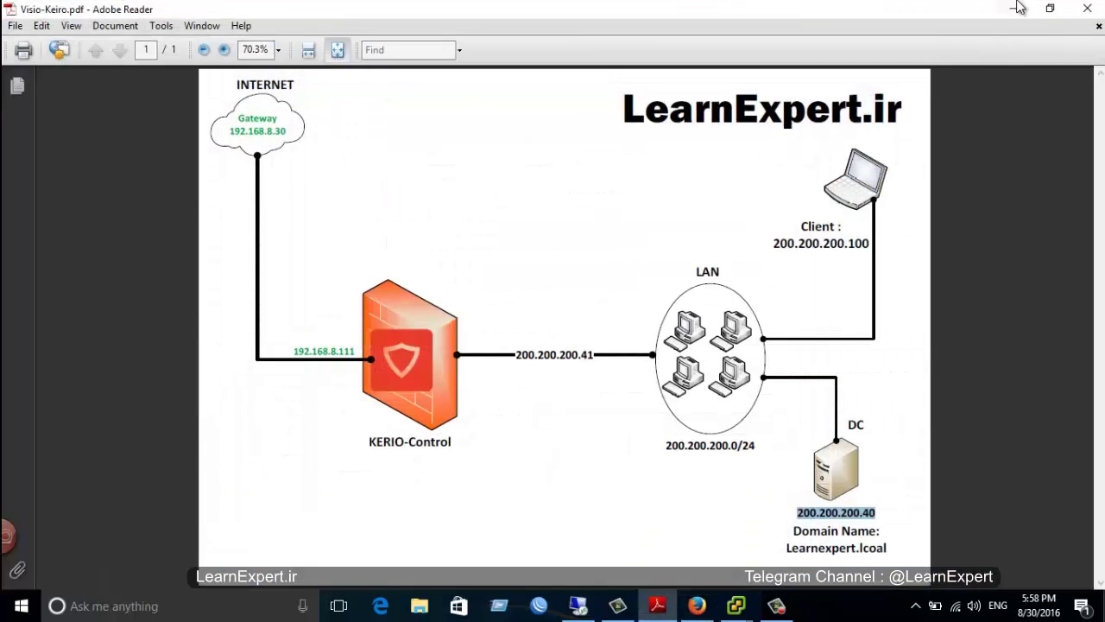
left_click(1016, 9)
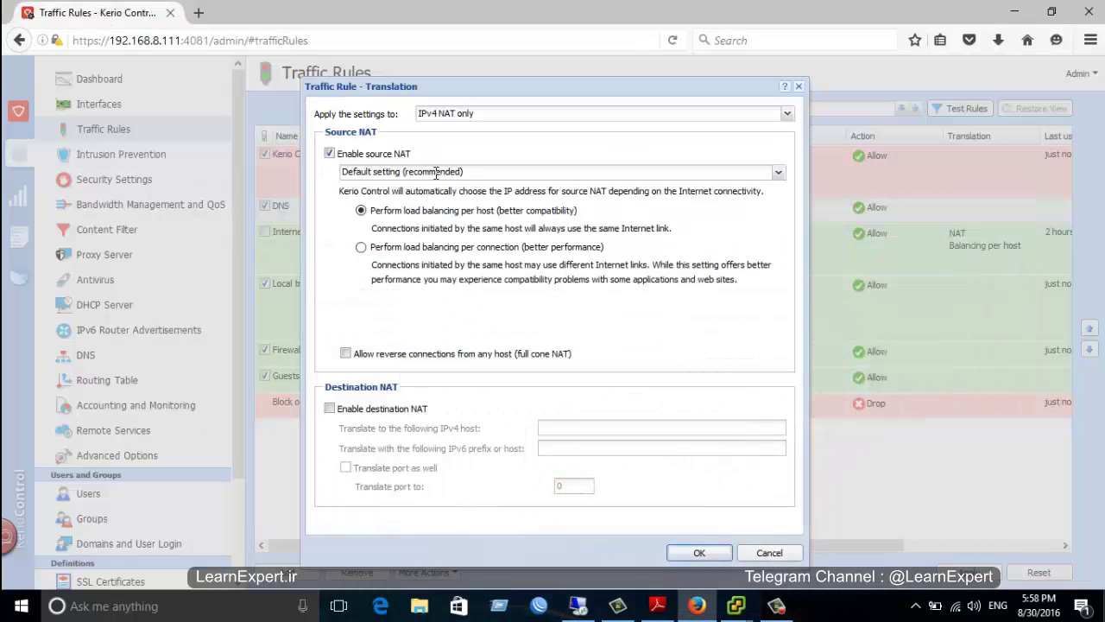
left_click(713, 552)
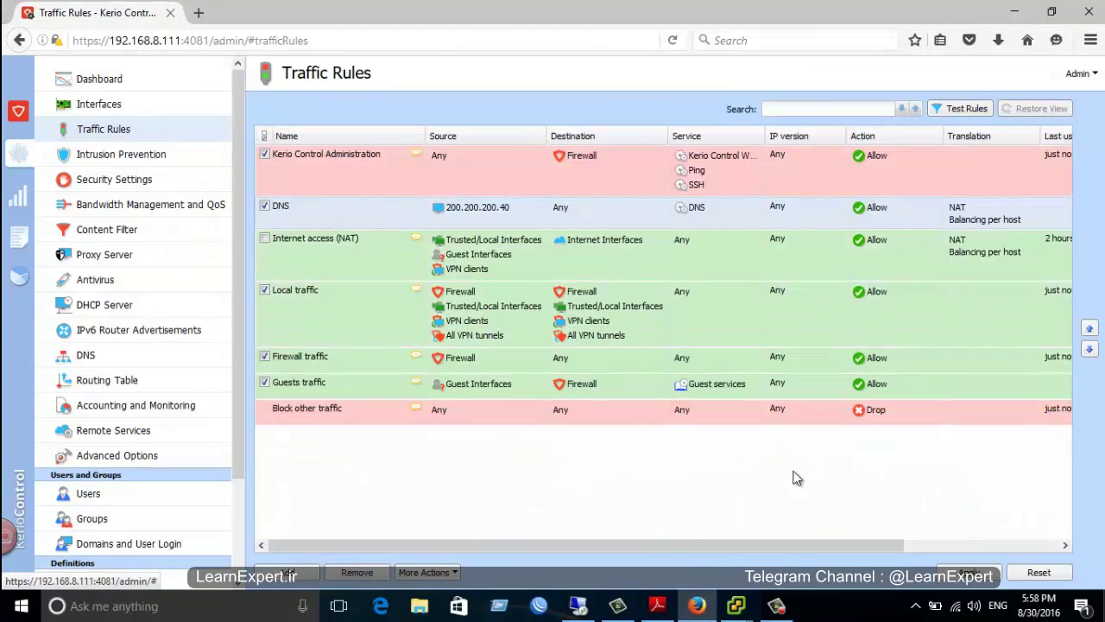
left_click_drag(780, 547, 980, 551)
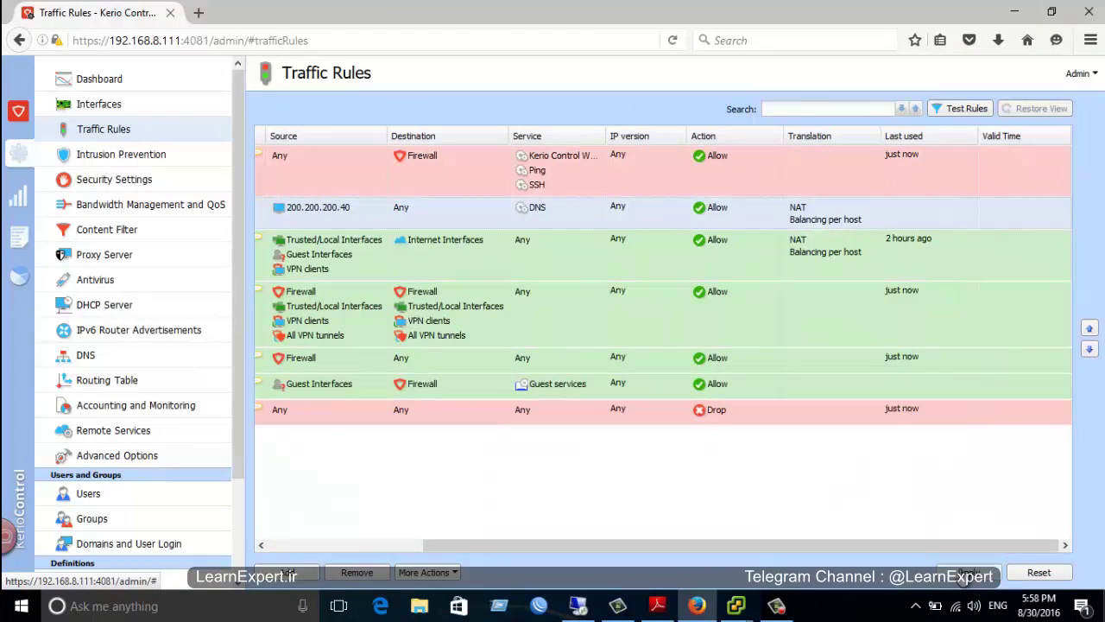
left_click(964, 576)
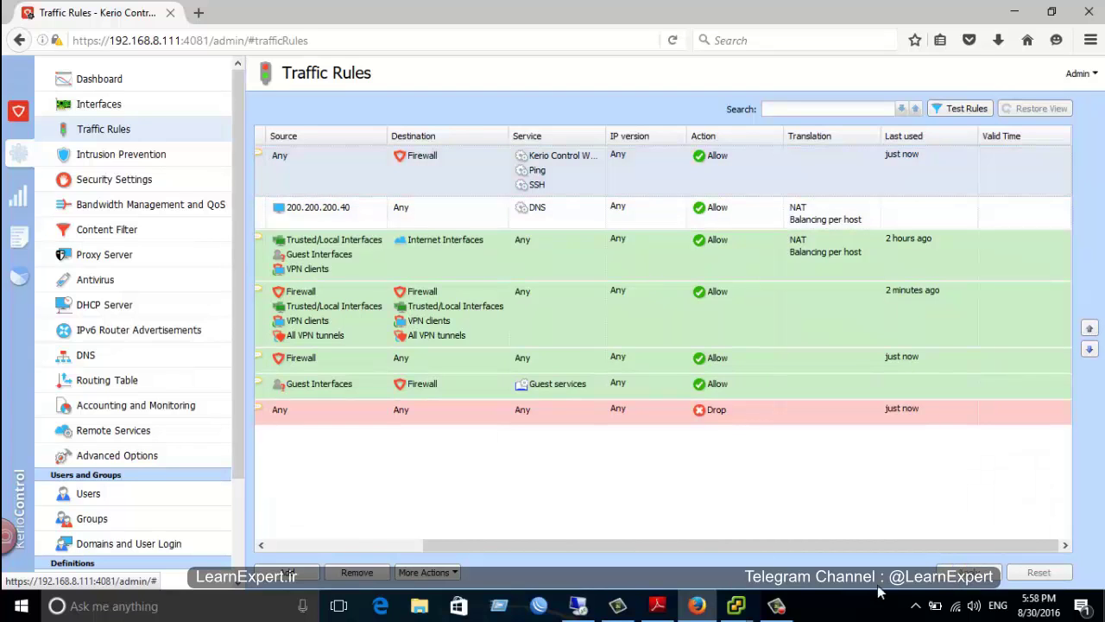
Review the traffic rules list and browse the available configuration and definition sections
left_click_drag(651, 549, 277, 472)
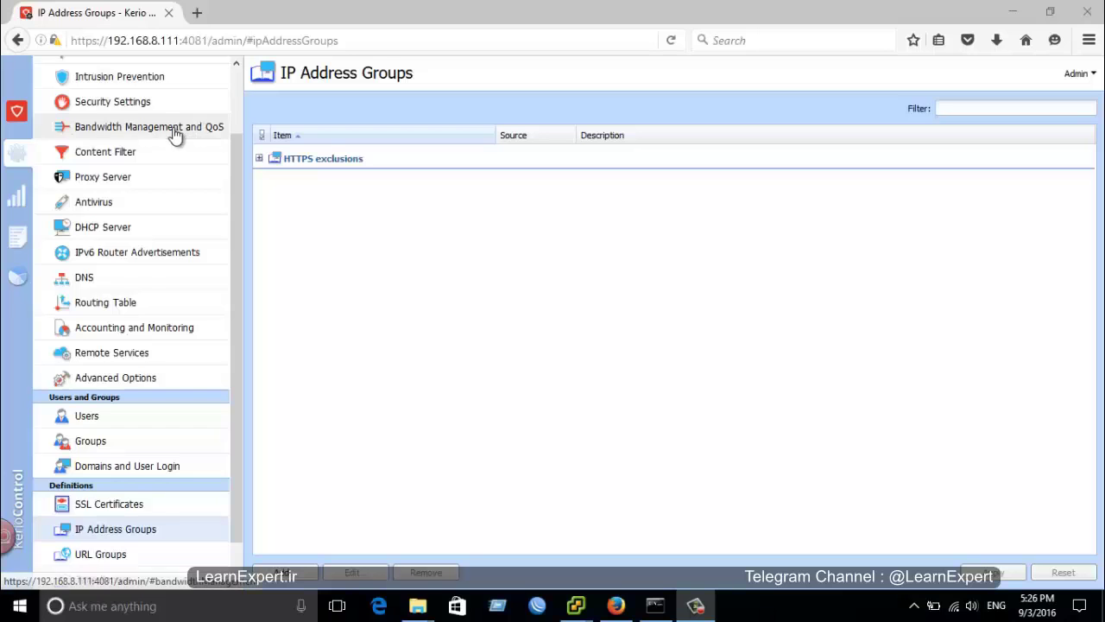
scroll(156, 136, "up", 3)
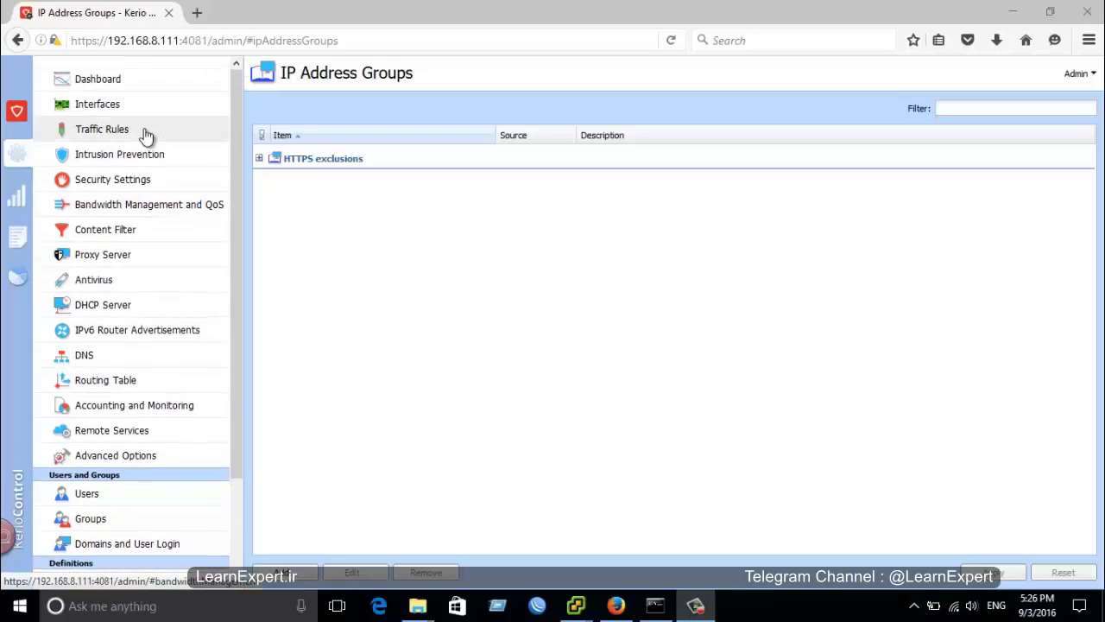
left_click(128, 130)
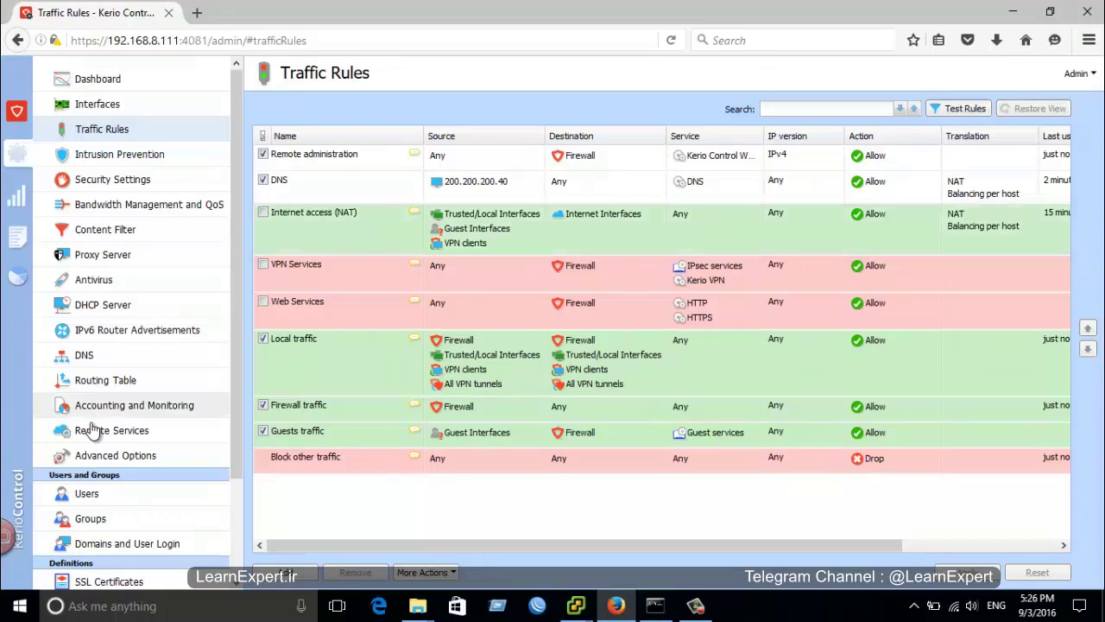
scroll(143, 475, "down", 2)
scroll(156, 501, "down", 2)
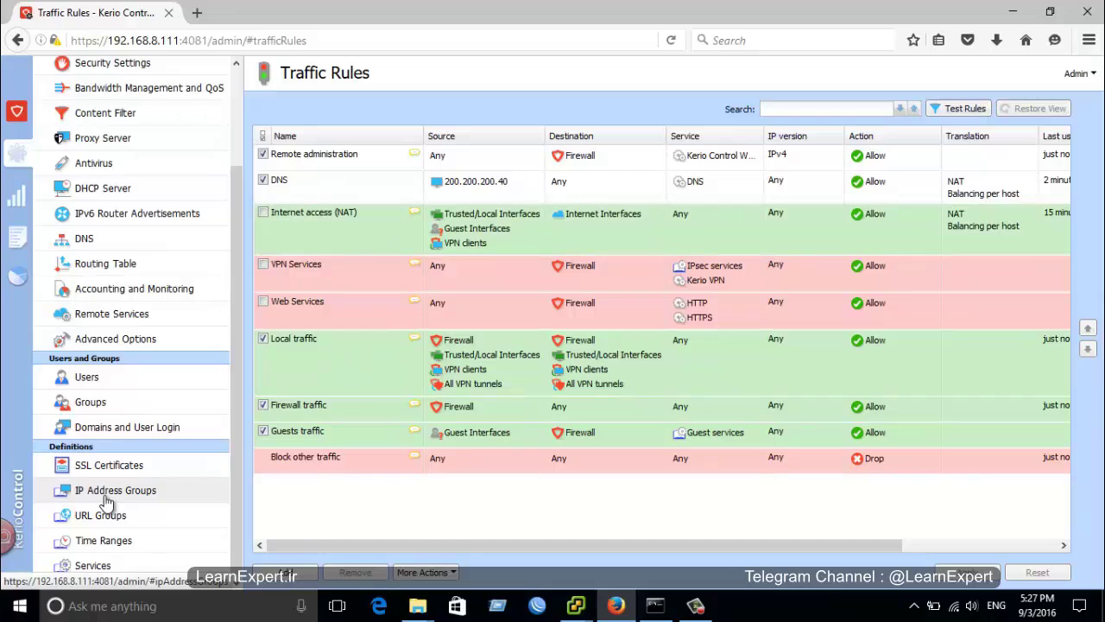
scroll(41, 164, "up", 1)
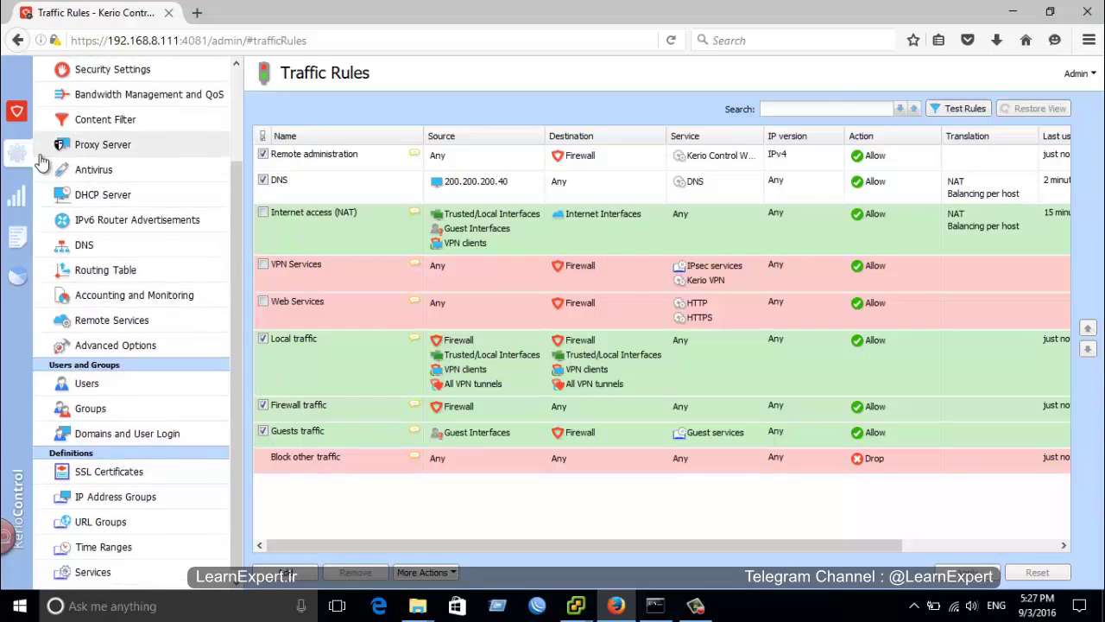
scroll(41, 164, "up", 1)
Create an IP address group named Servers containing the address 200.200.200.40 with the description DC, and apply the change
left_click(130, 535)
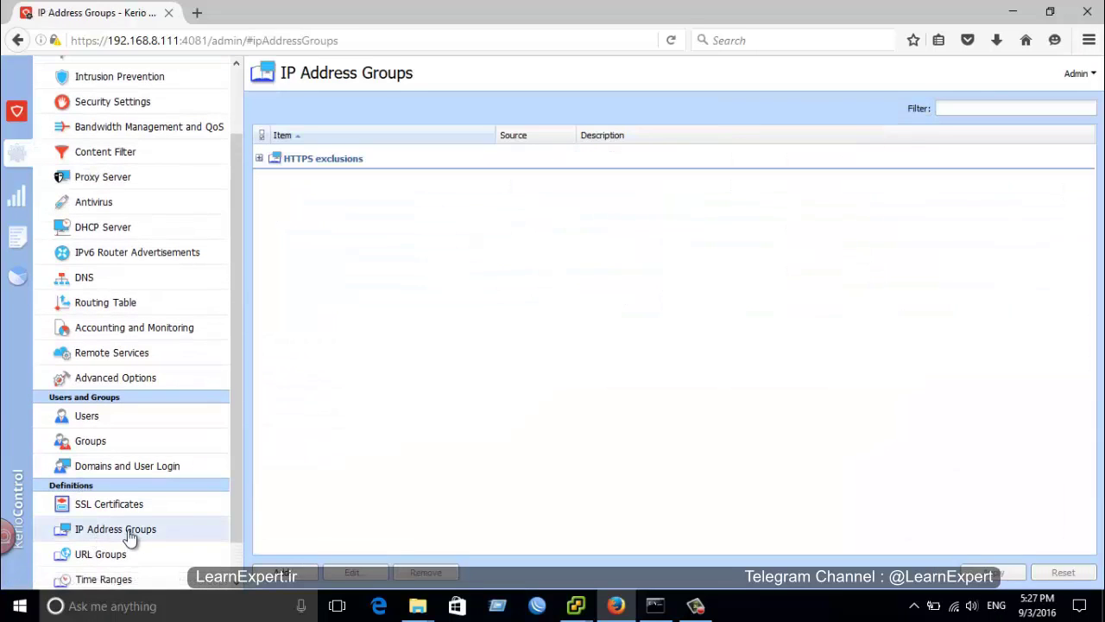
left_click(292, 573)
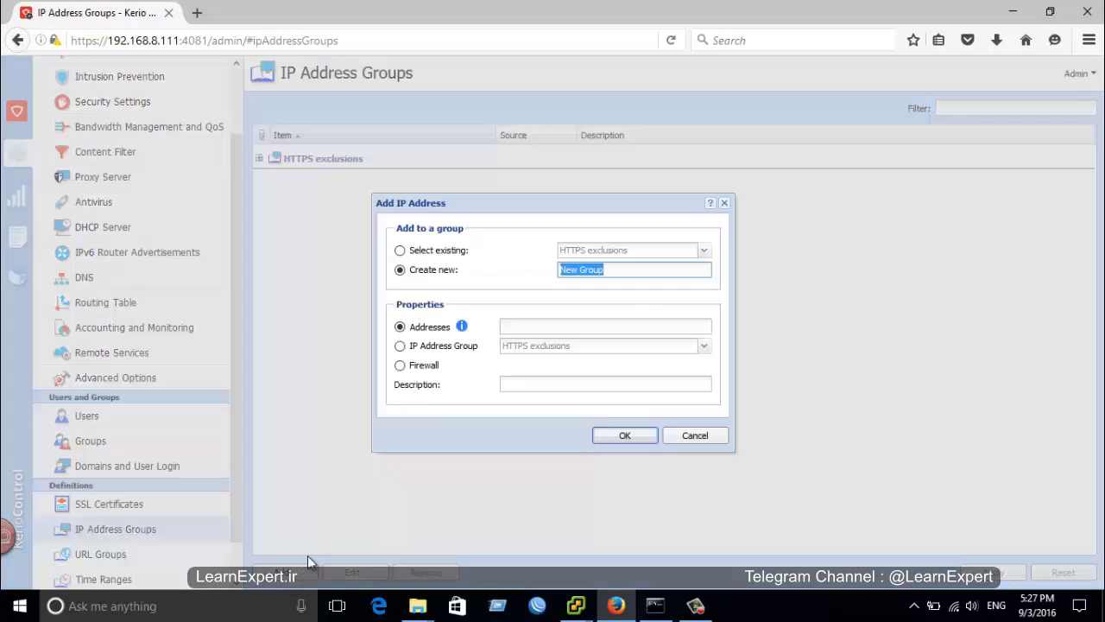
type("Servers")
left_click(545, 329)
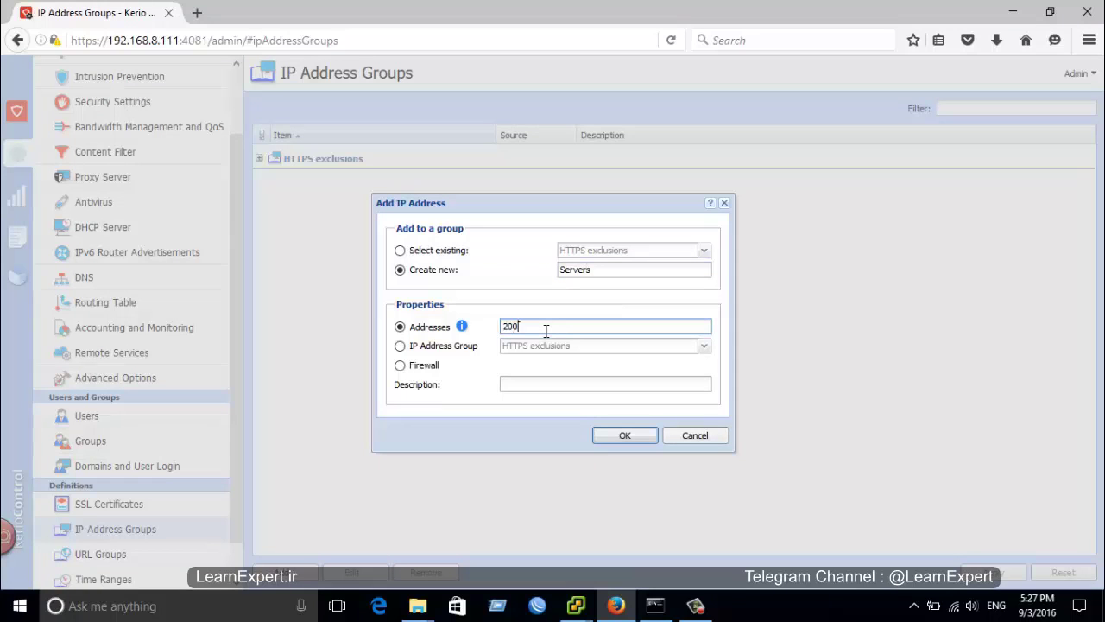
left_click(544, 385)
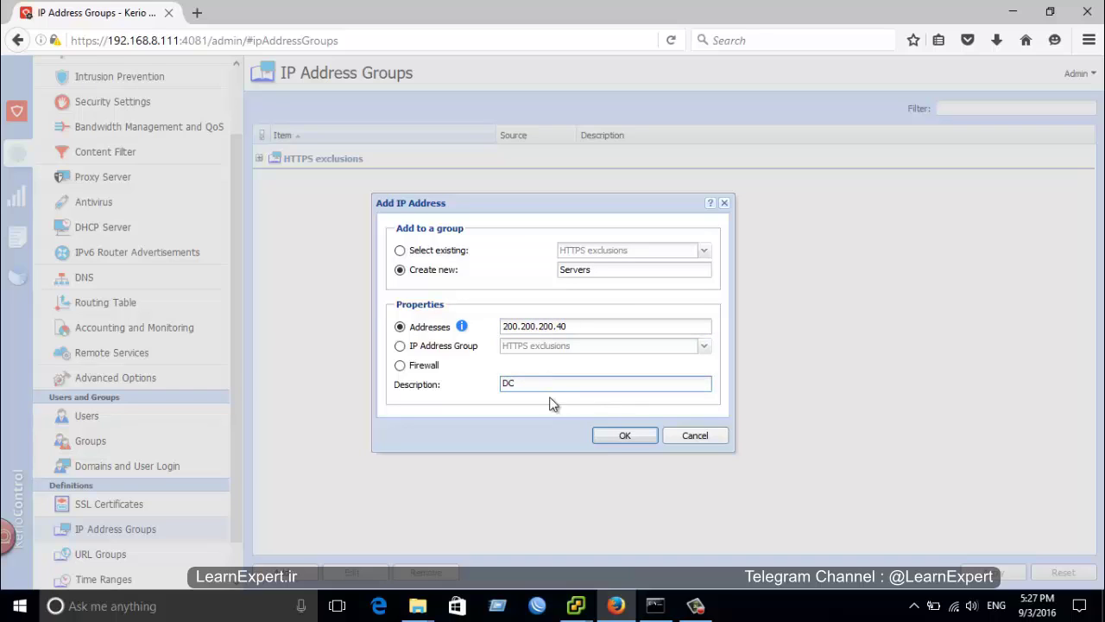
left_click(623, 440)
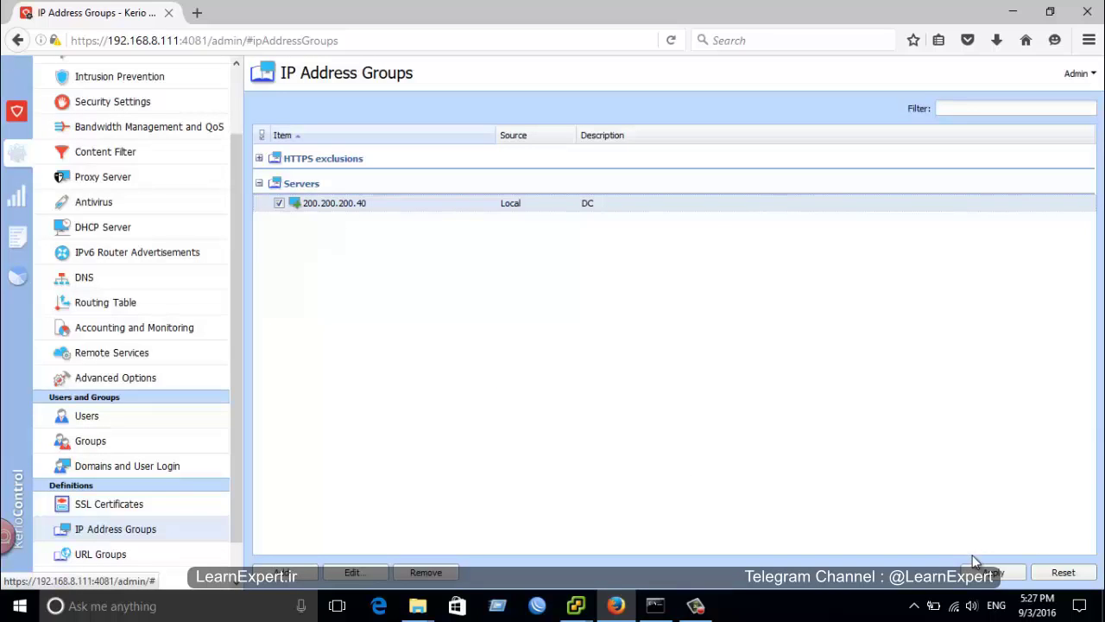
left_click(983, 573)
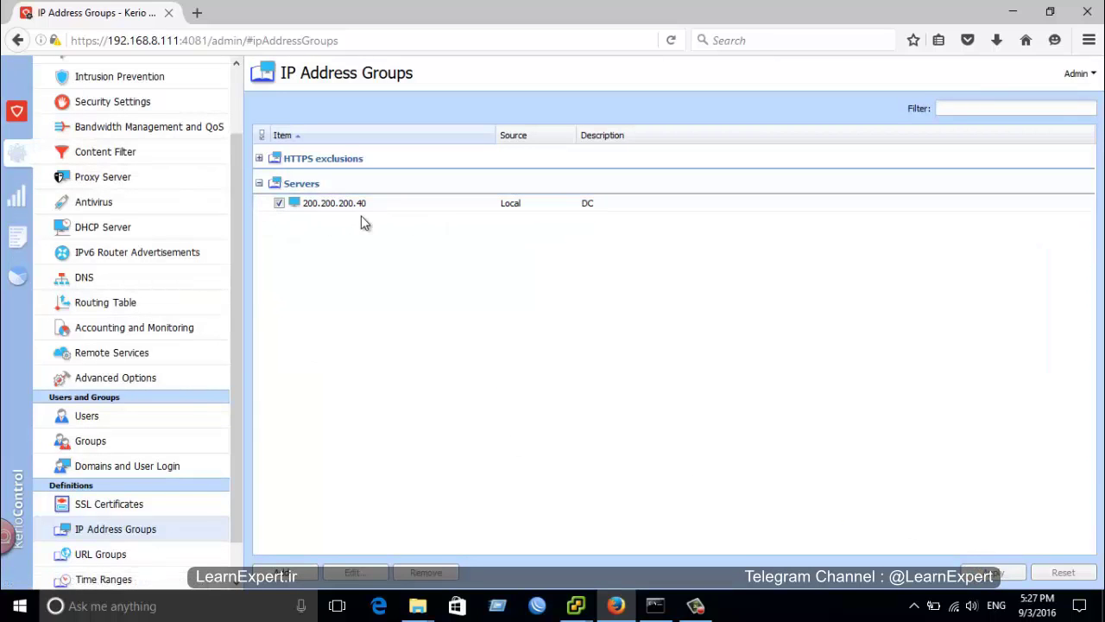
Add a generic Allow traffic rule, place it directly below the DNS rule and name it Servers
scroll(233, 185, "up", 3)
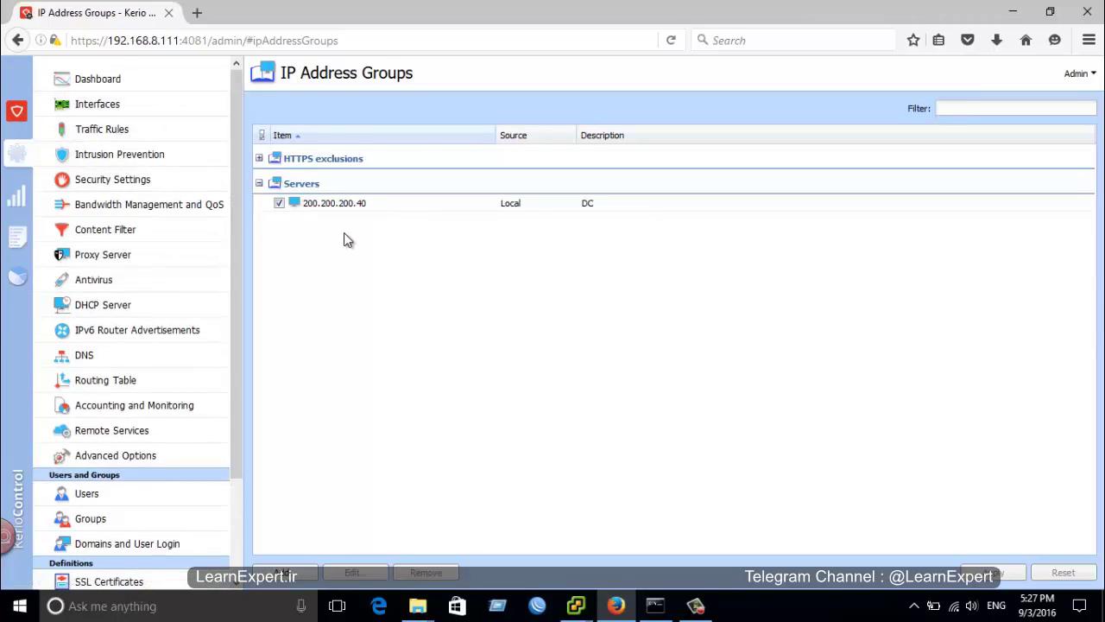
left_click(123, 130)
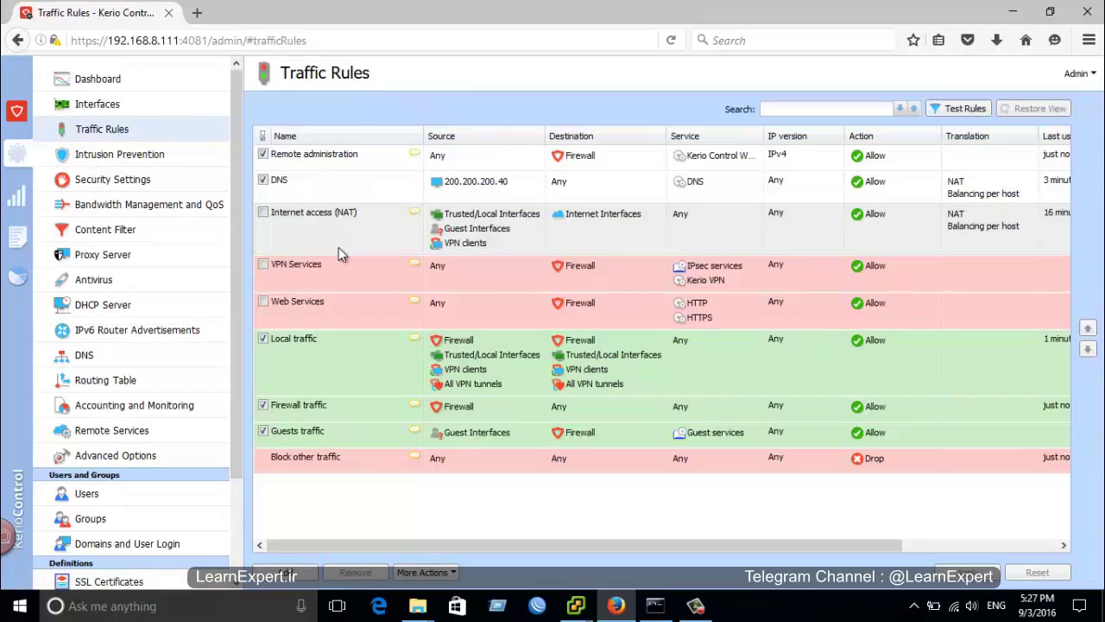
left_click(286, 573)
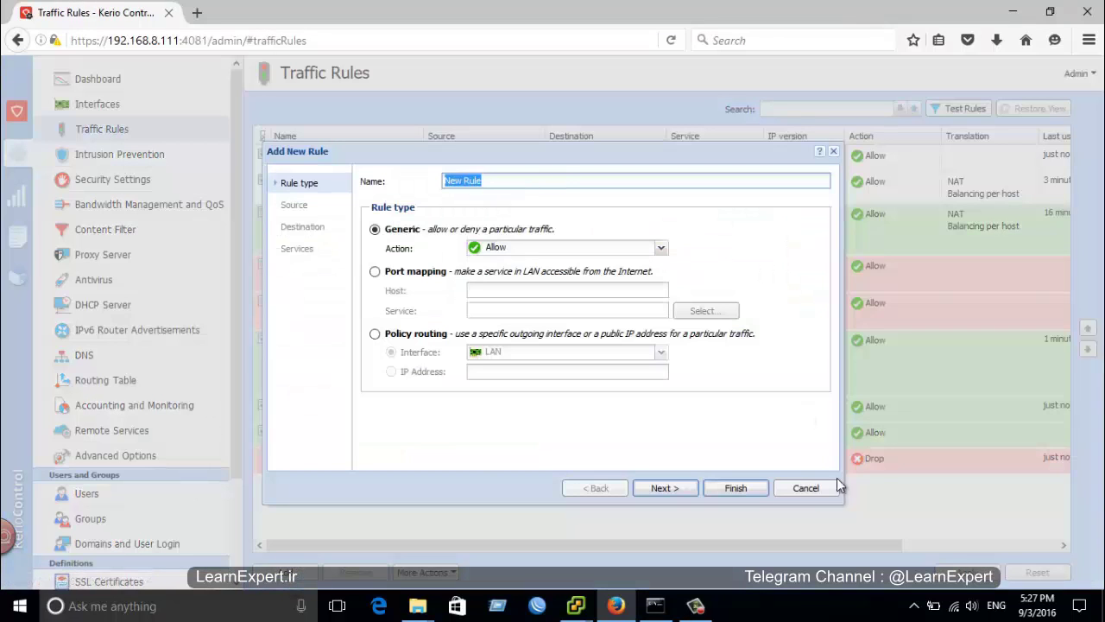
left_click(736, 488)
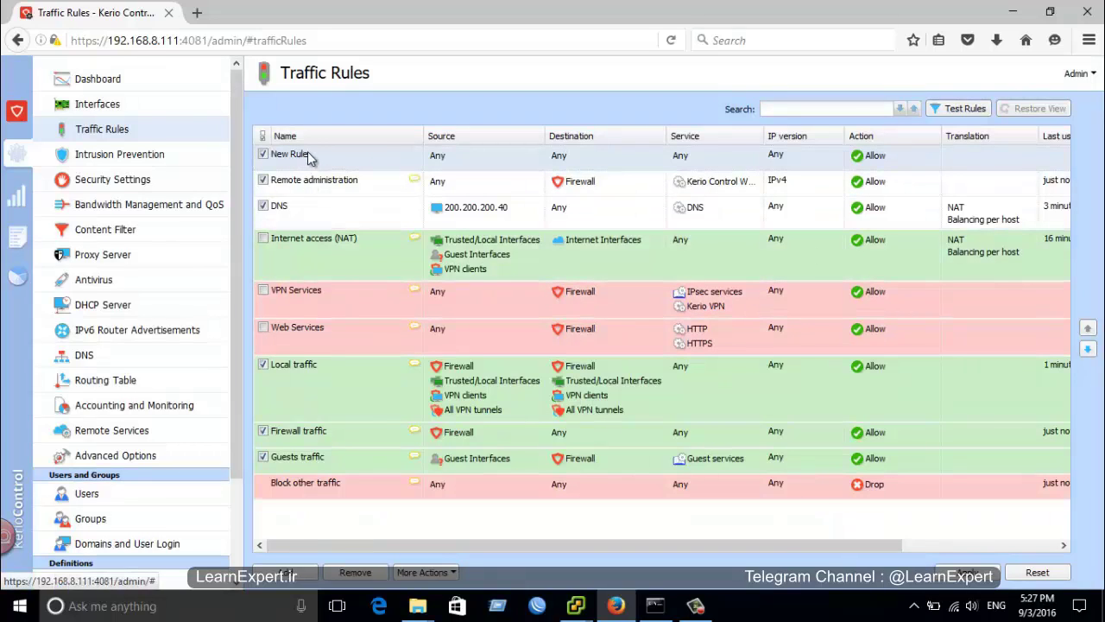
left_click_drag(313, 163, 302, 235)
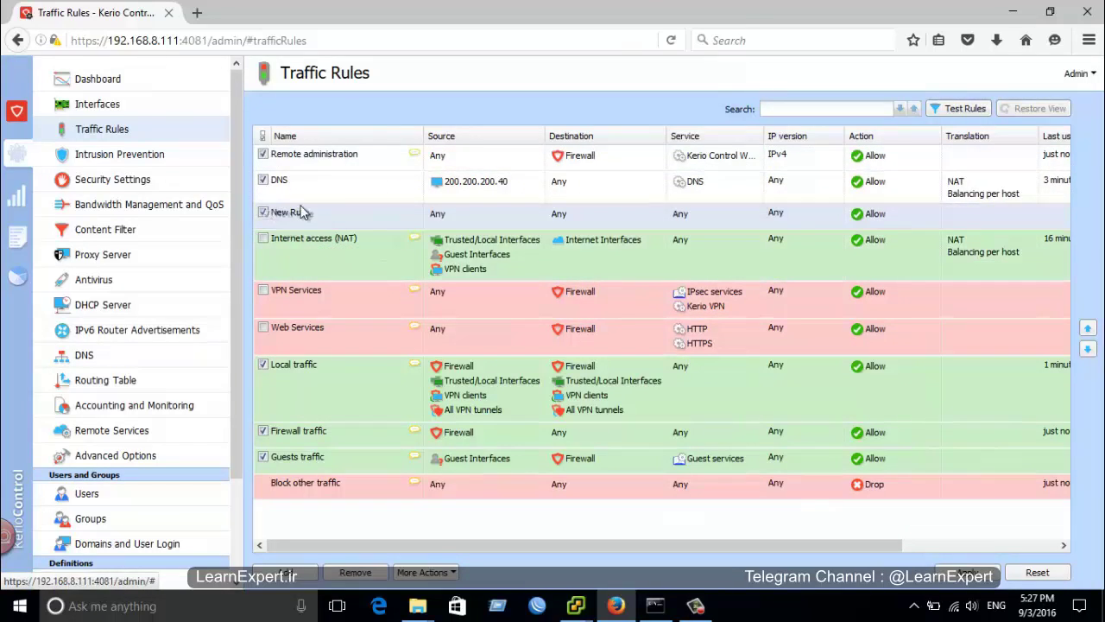
double_click(296, 213)
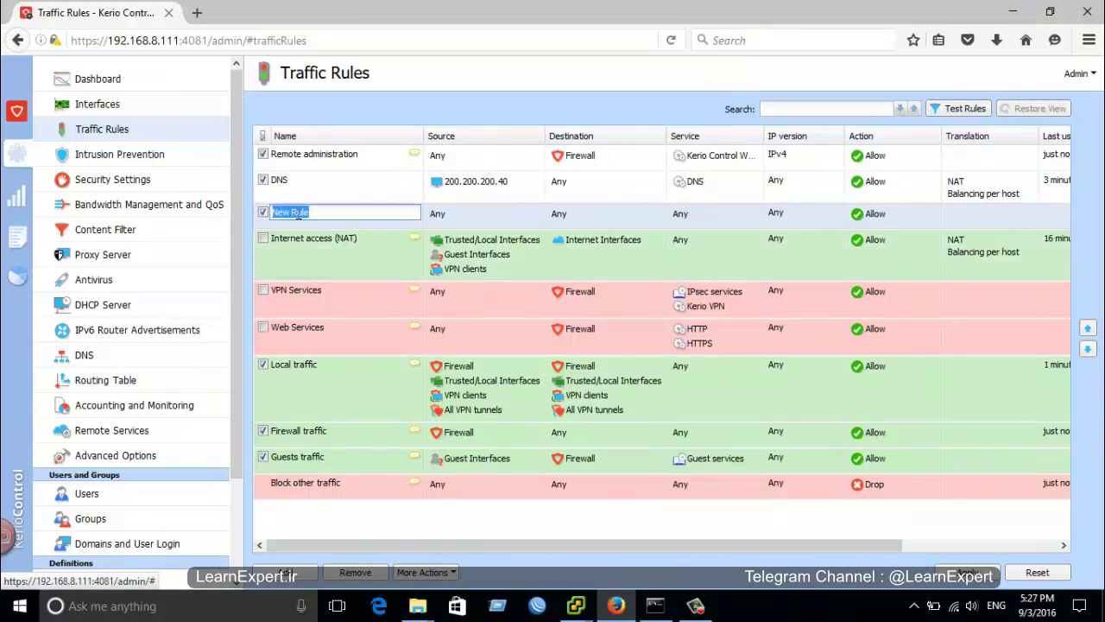
type("Server")
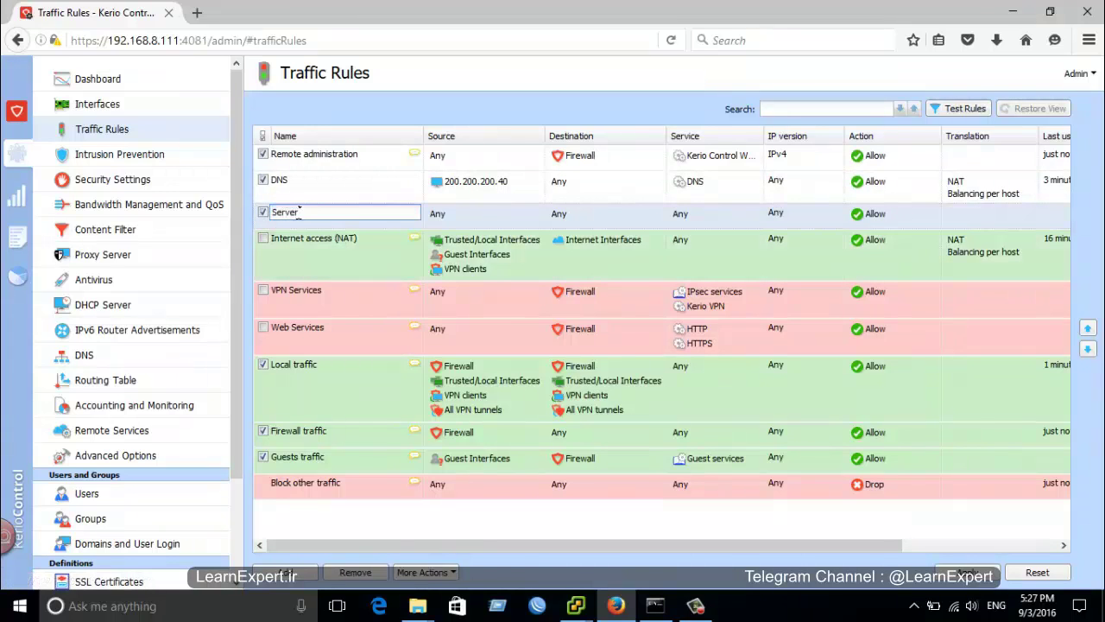
type("s")
key("Return")
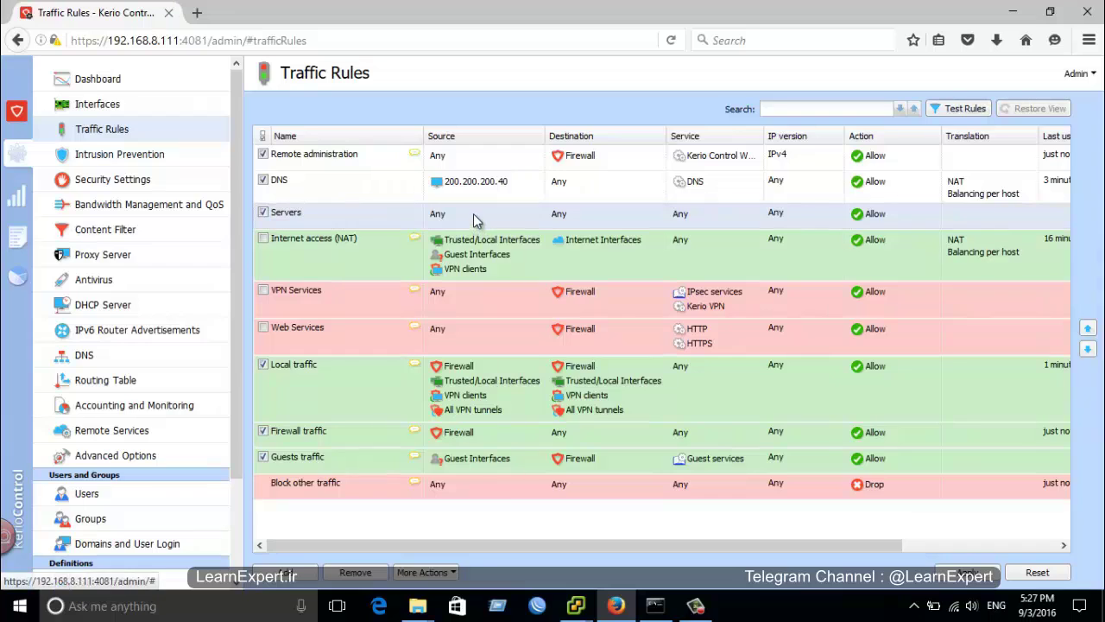
Set the source of the Servers rule to the Servers IP address group
double_click(473, 213)
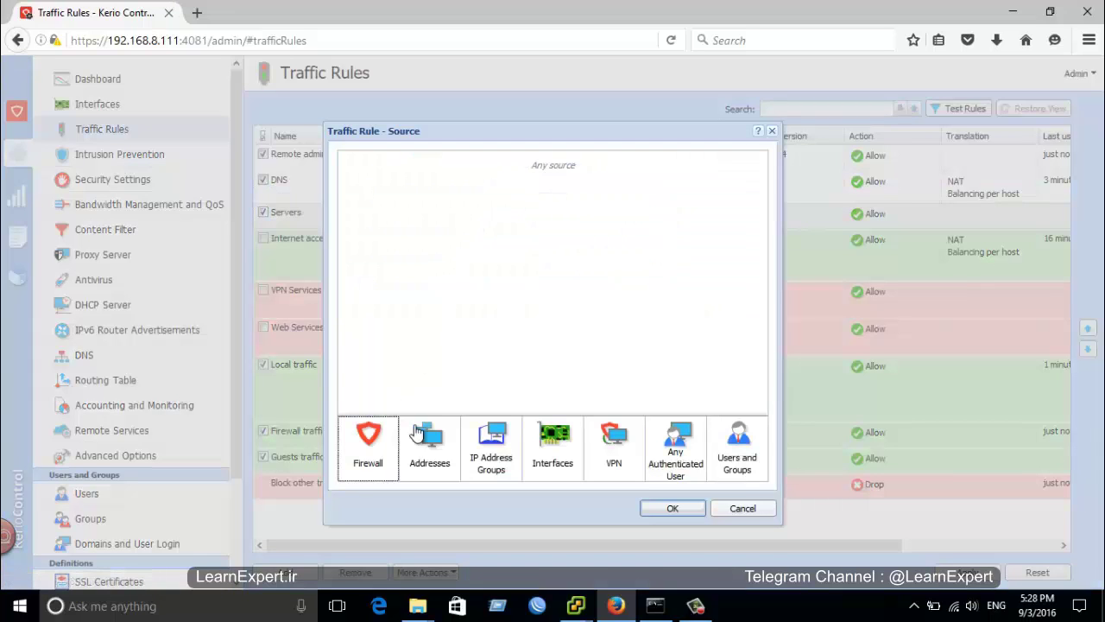
left_click(490, 451)
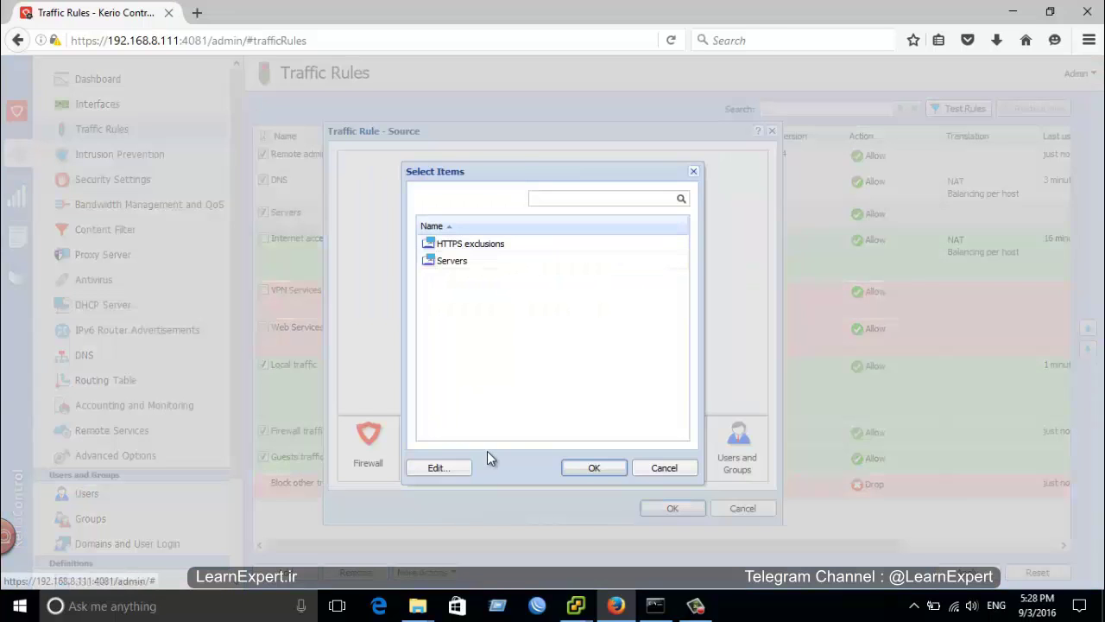
double_click(462, 262)
left_click(663, 510)
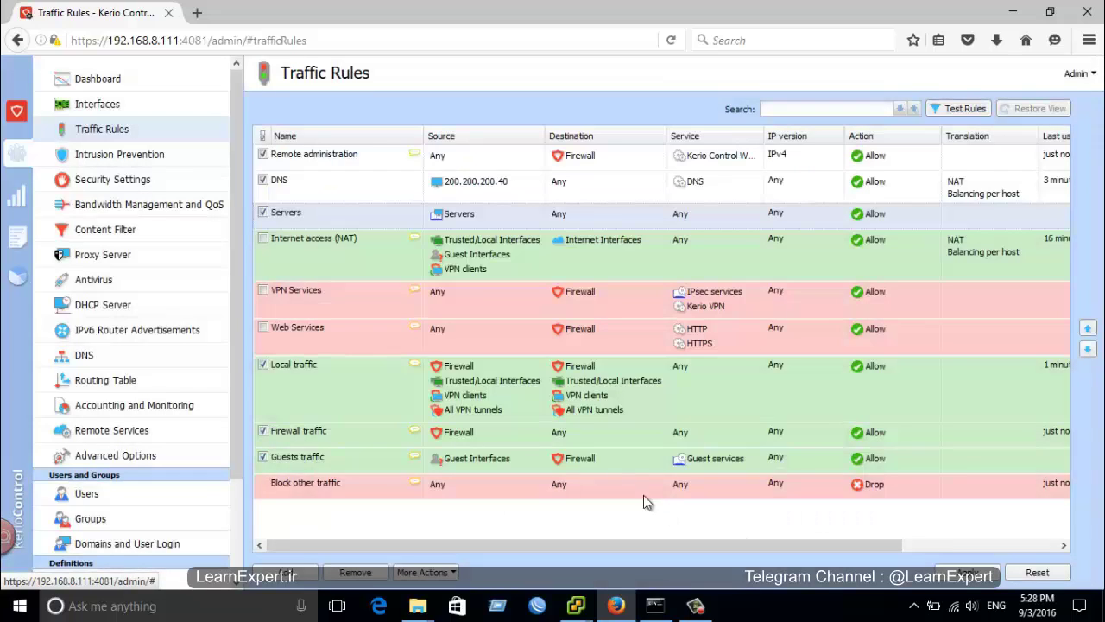
Set the destination of the Servers rule to Internet Interfaces
double_click(596, 216)
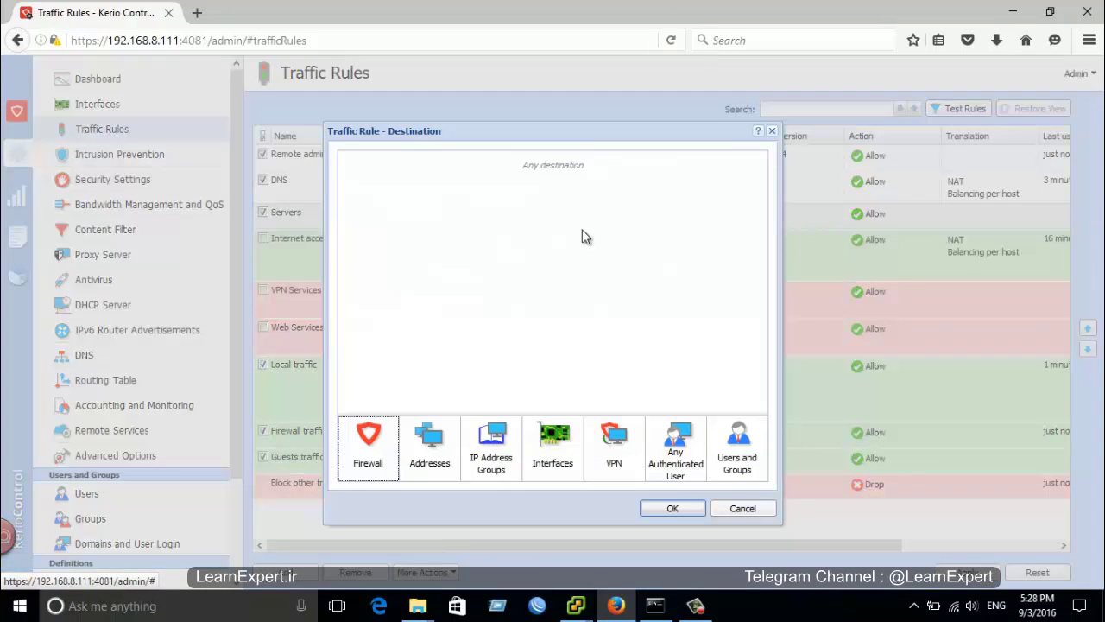
left_click(566, 460)
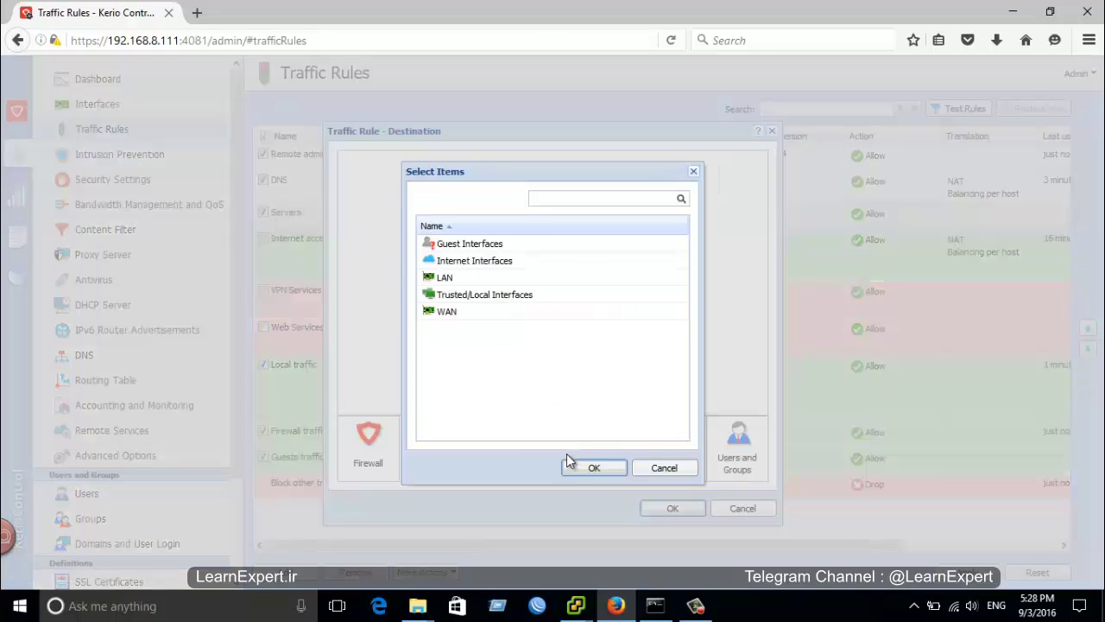
double_click(482, 269)
left_click(672, 507)
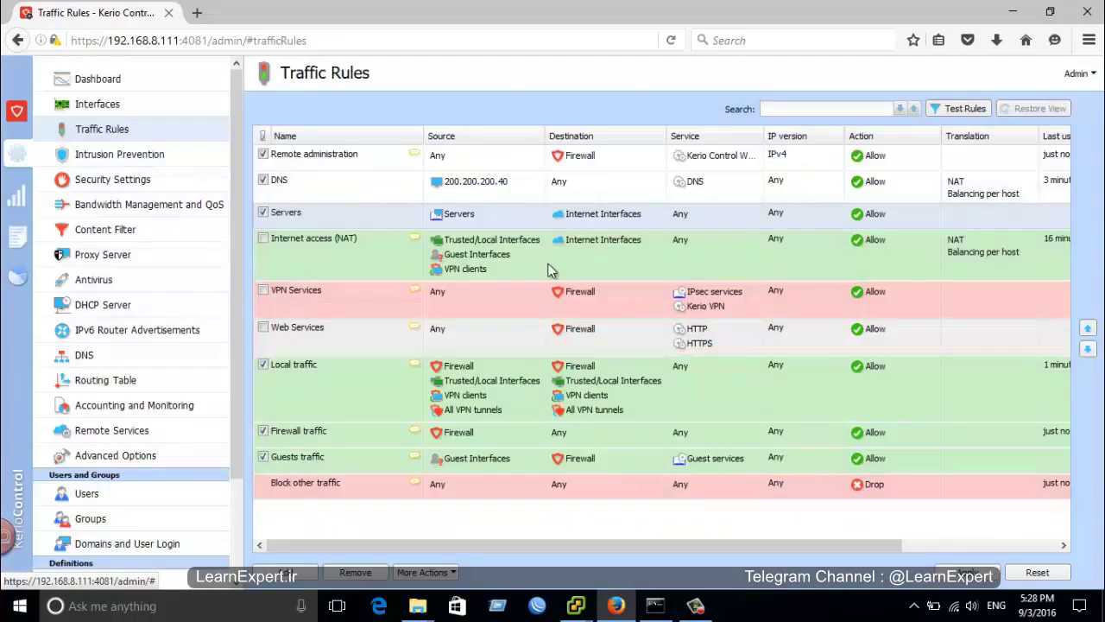
Search the services for http and set the services of the Servers rule to HTTP and HTTPS
double_click(702, 221)
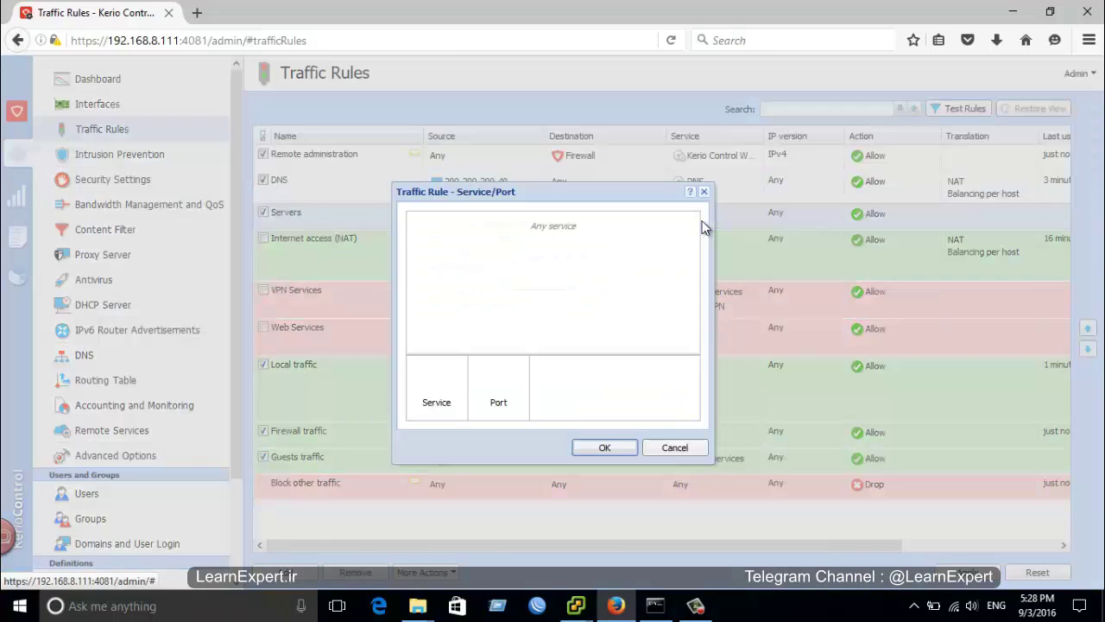
left_click(448, 407)
left_click(584, 178)
type("h")
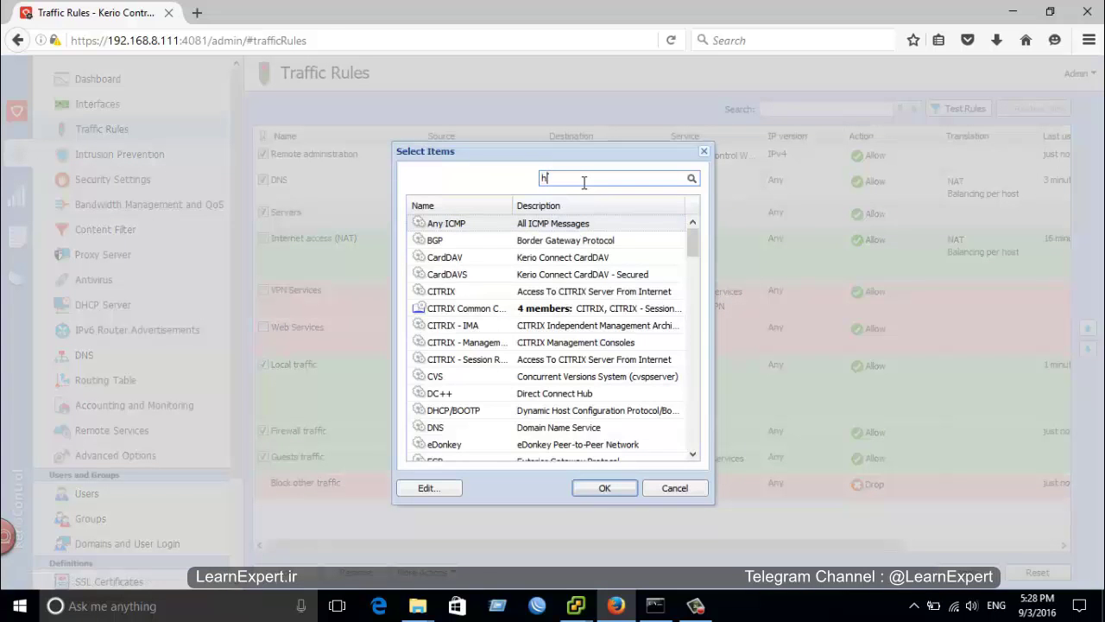
type("ttp")
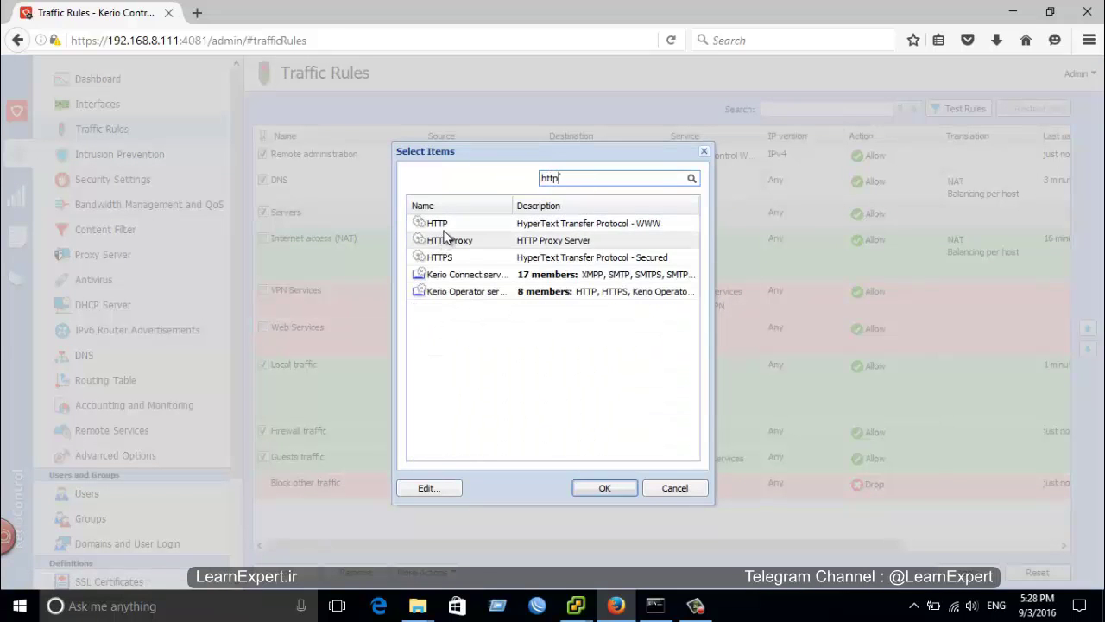
left_click(437, 223)
left_click(446, 257, "ctrl")
left_click(603, 489)
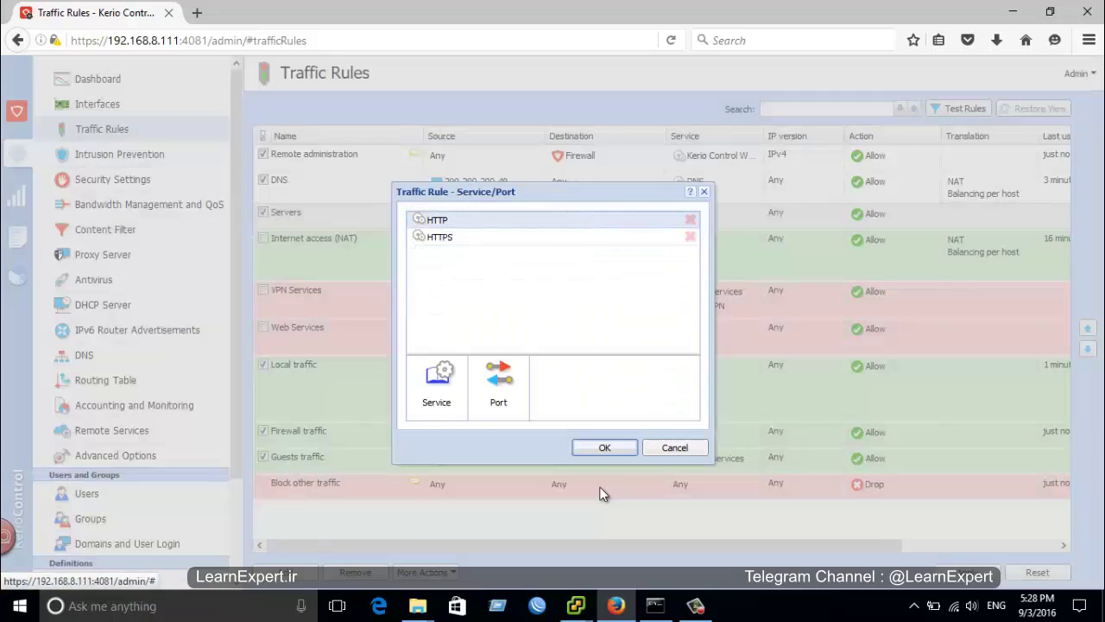
left_click(602, 448)
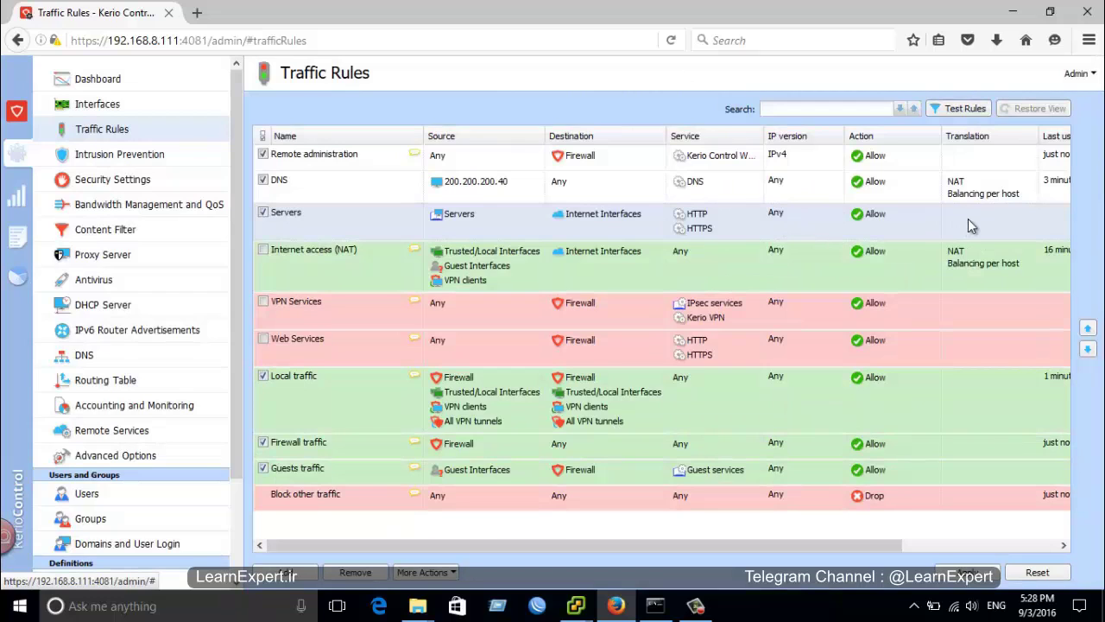
Enable source NAT with the default setting and load balancing per host for the Servers rule, and apply the traffic rules
double_click(941, 233)
left_click(352, 155)
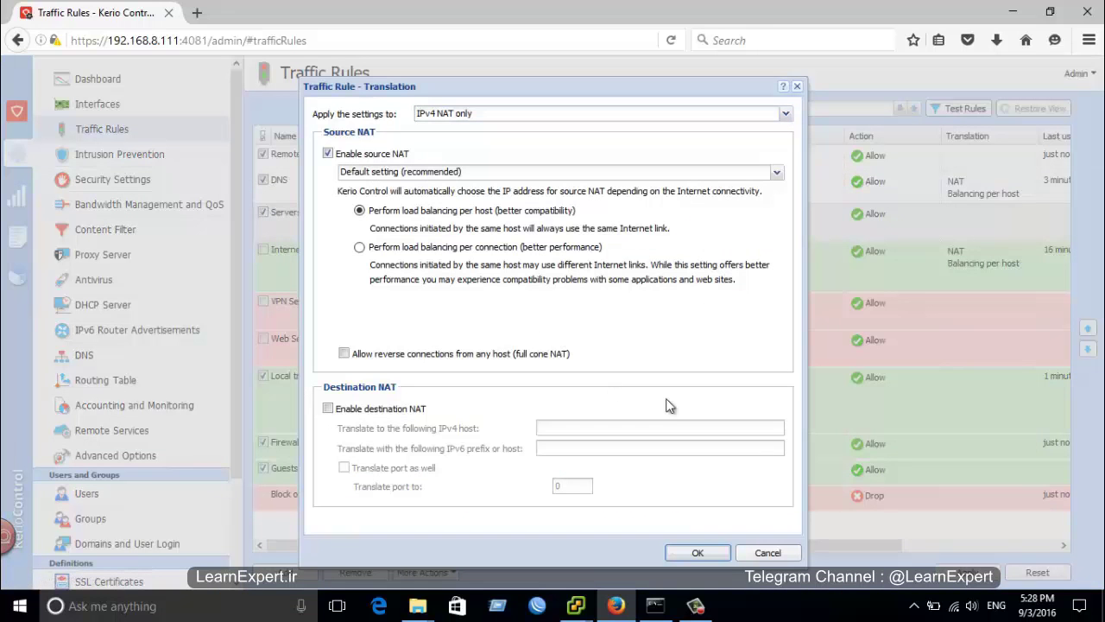
left_click(698, 552)
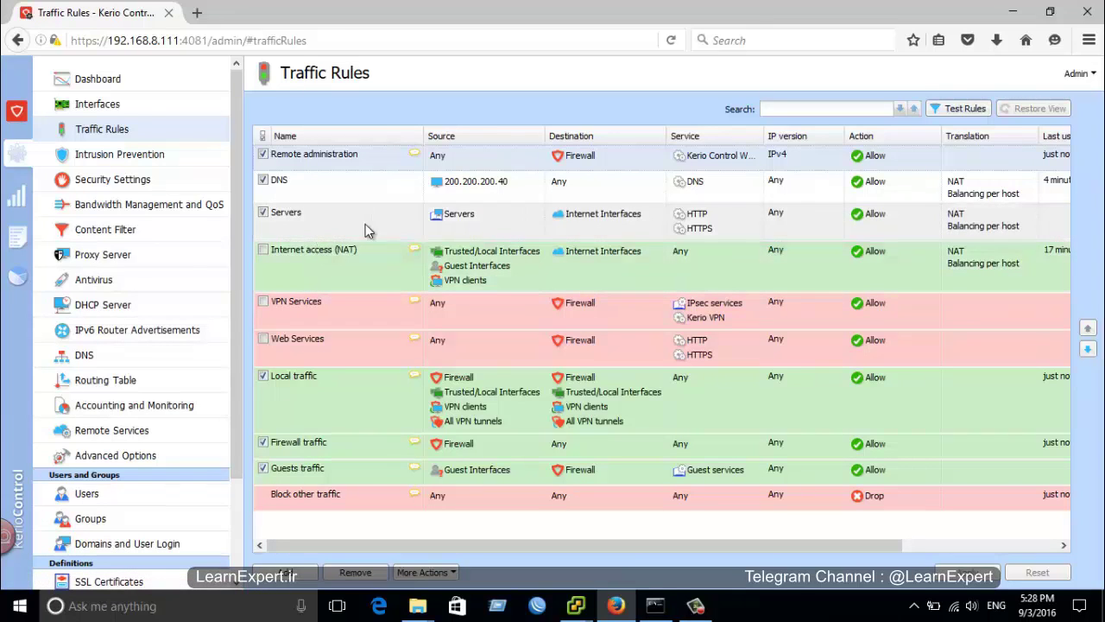
Add another generic Allow traffic rule directly below the Servers rule
left_click(365, 226)
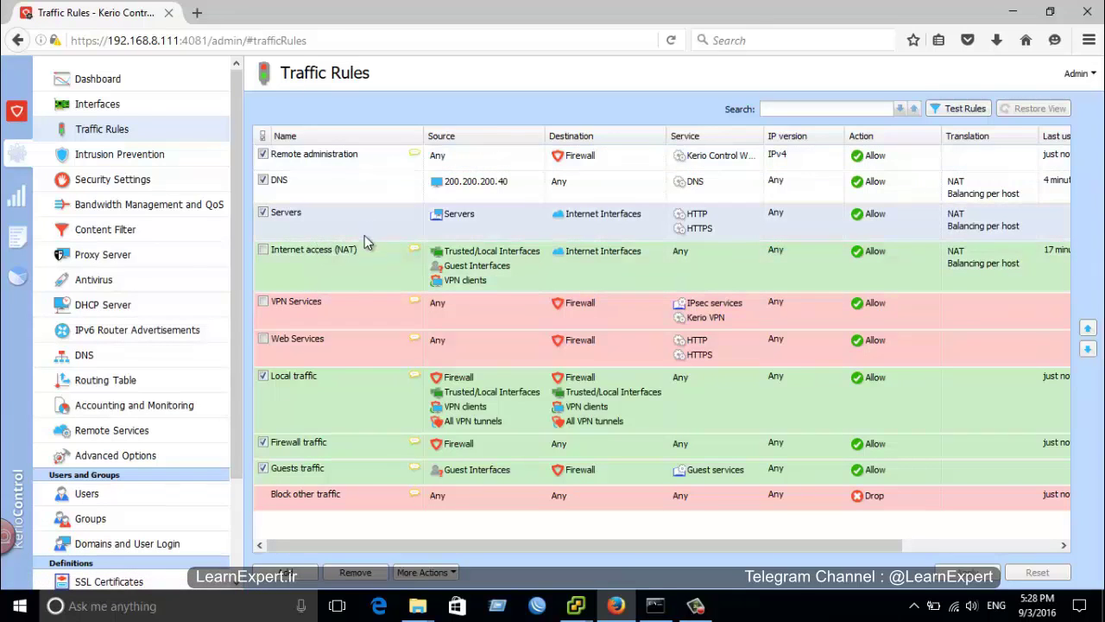
left_click(296, 573)
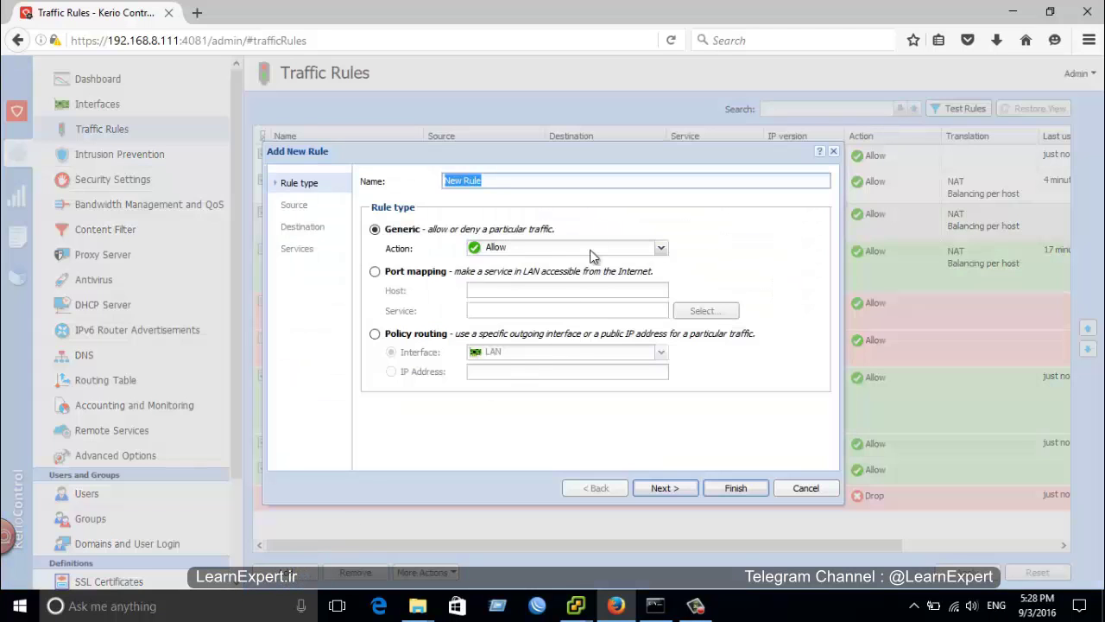
left_click(730, 490)
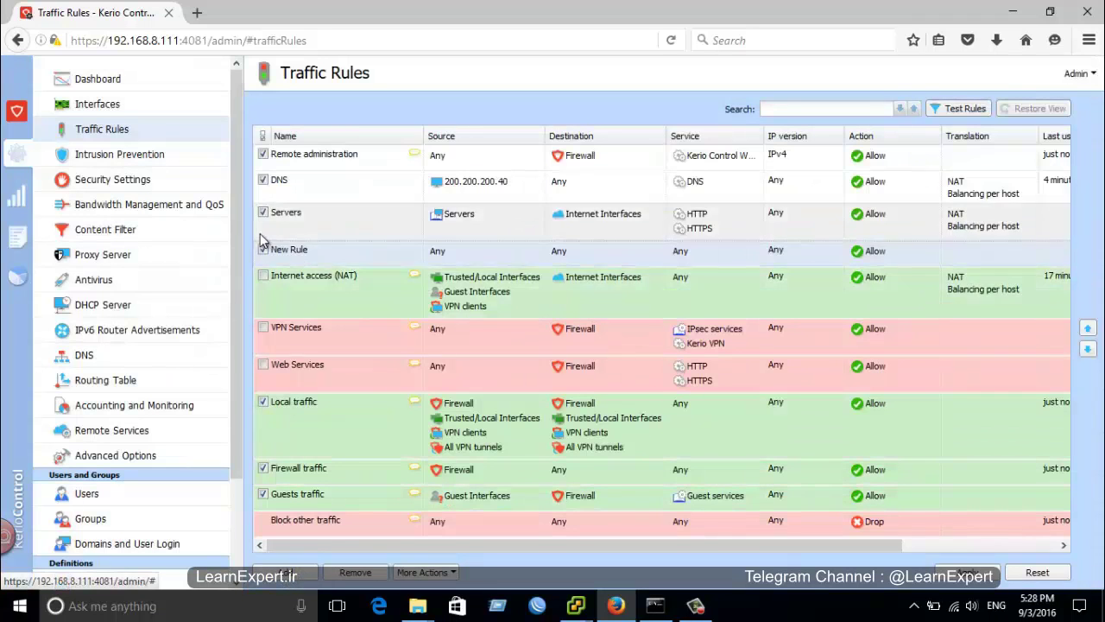
Rename the new traffic rule below the Servers rule as Internet Access
double_click(311, 250)
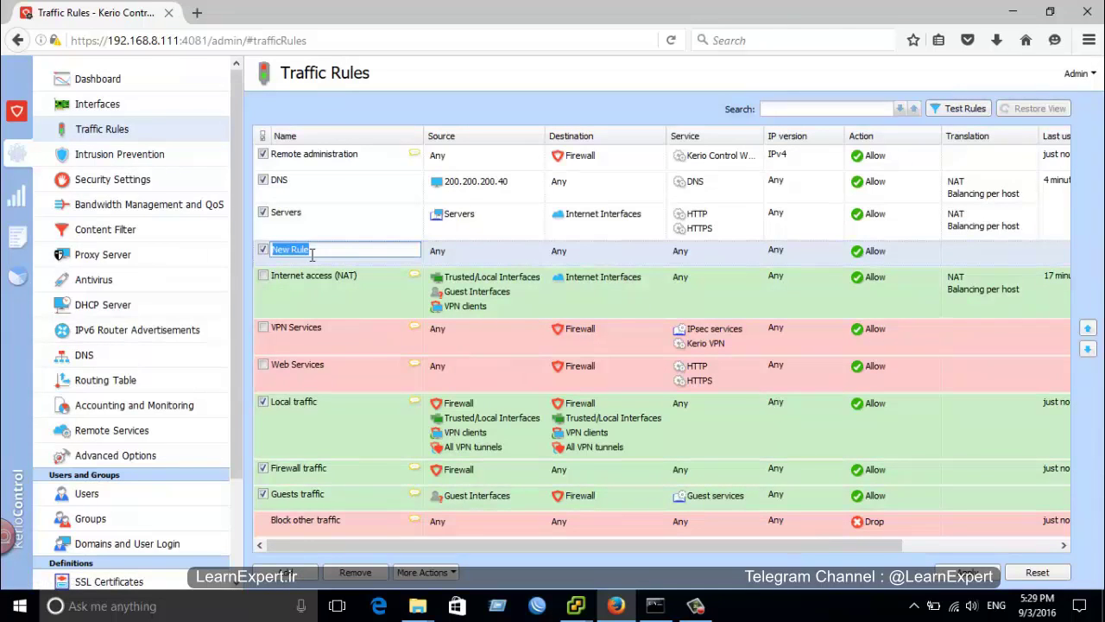
type("Internet Access")
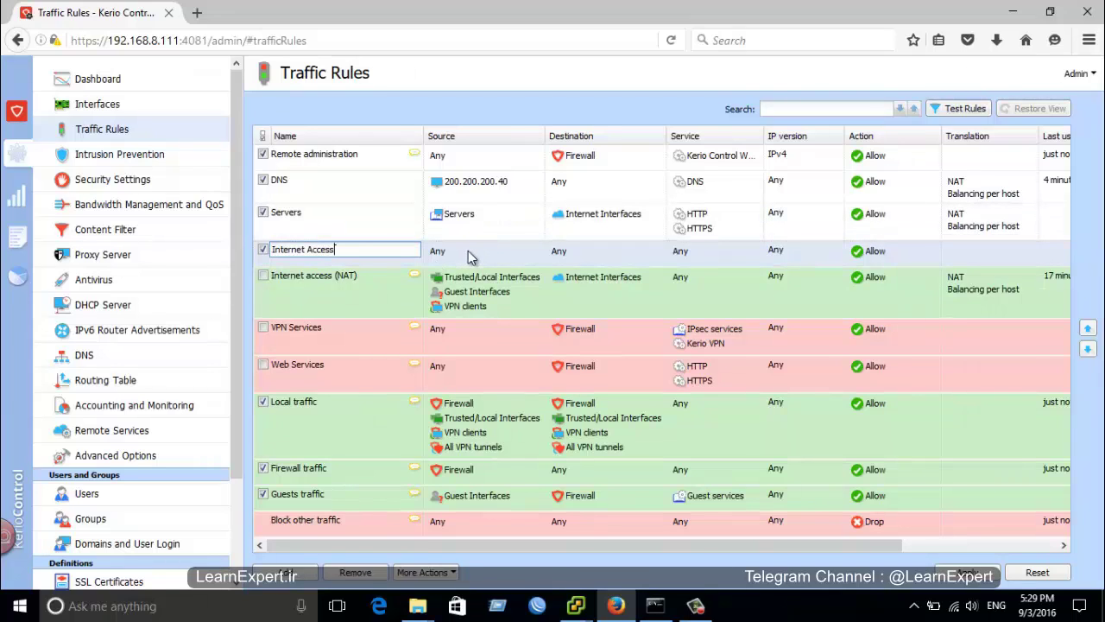
key("Return")
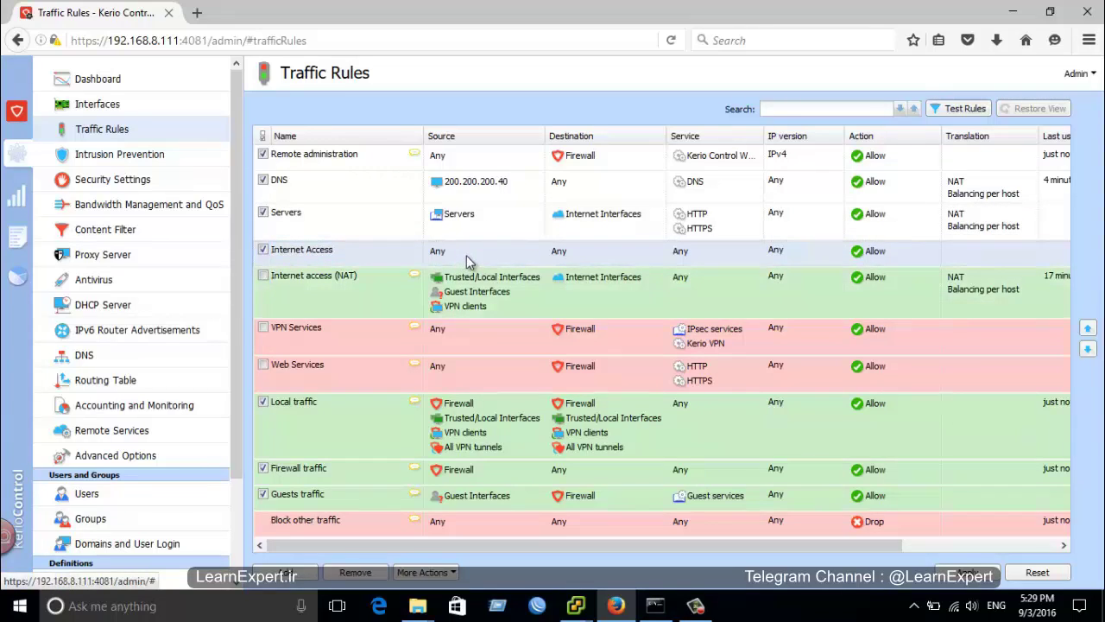
Set the Internet Access rule's source to the user com1 from learnexpert.local, and leave the traffic rules without saving the changes
double_click(467, 255)
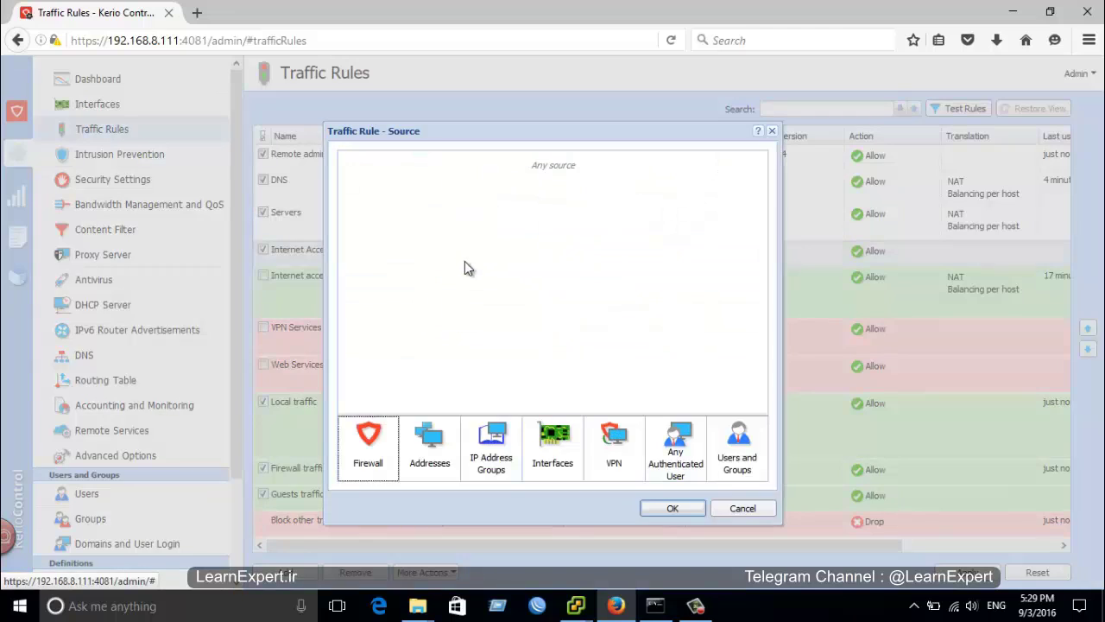
left_click(735, 449)
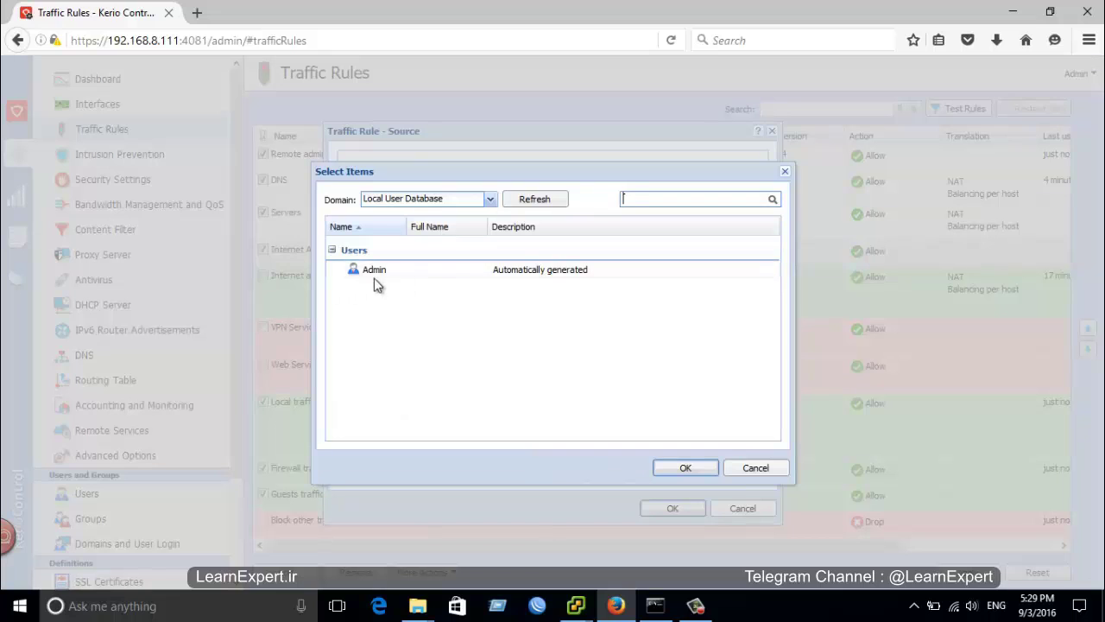
left_click(473, 200)
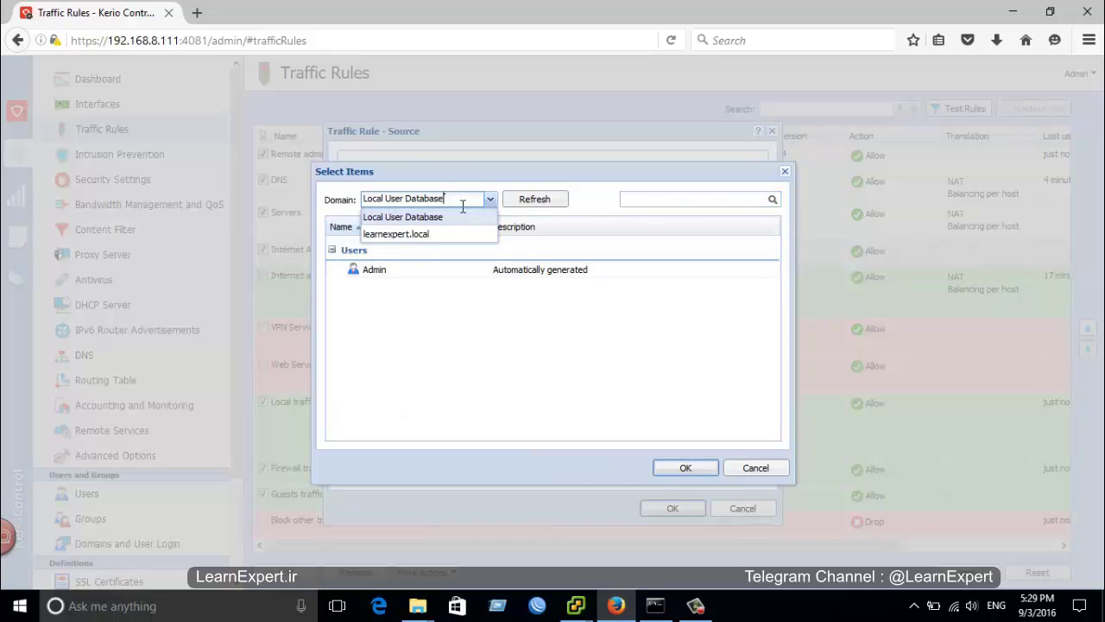
left_click(396, 233)
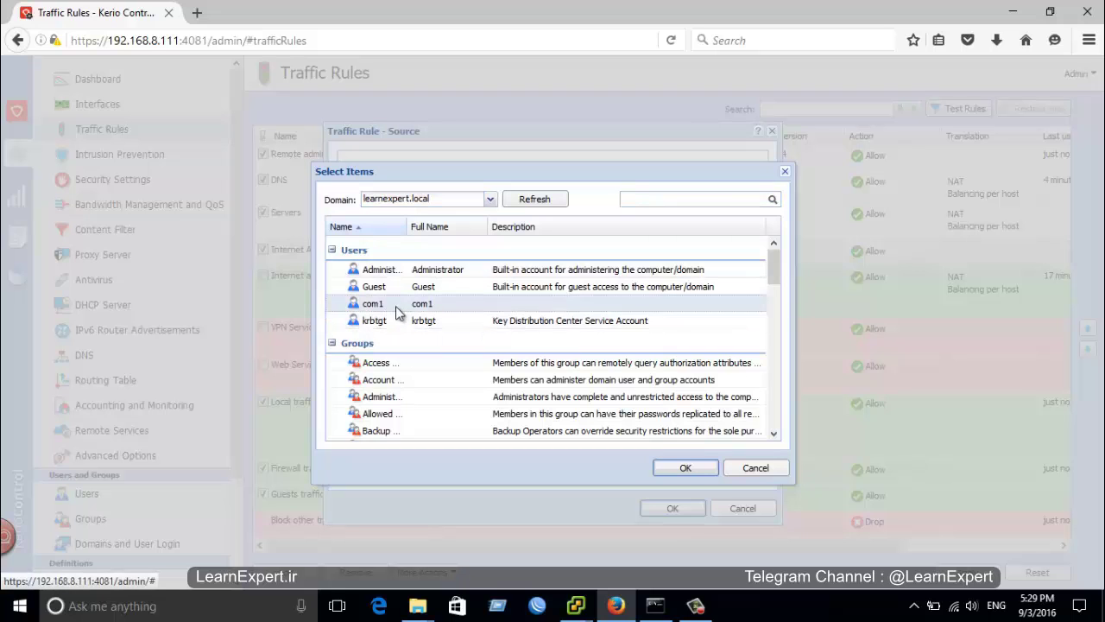
left_click(357, 306)
left_click(682, 470)
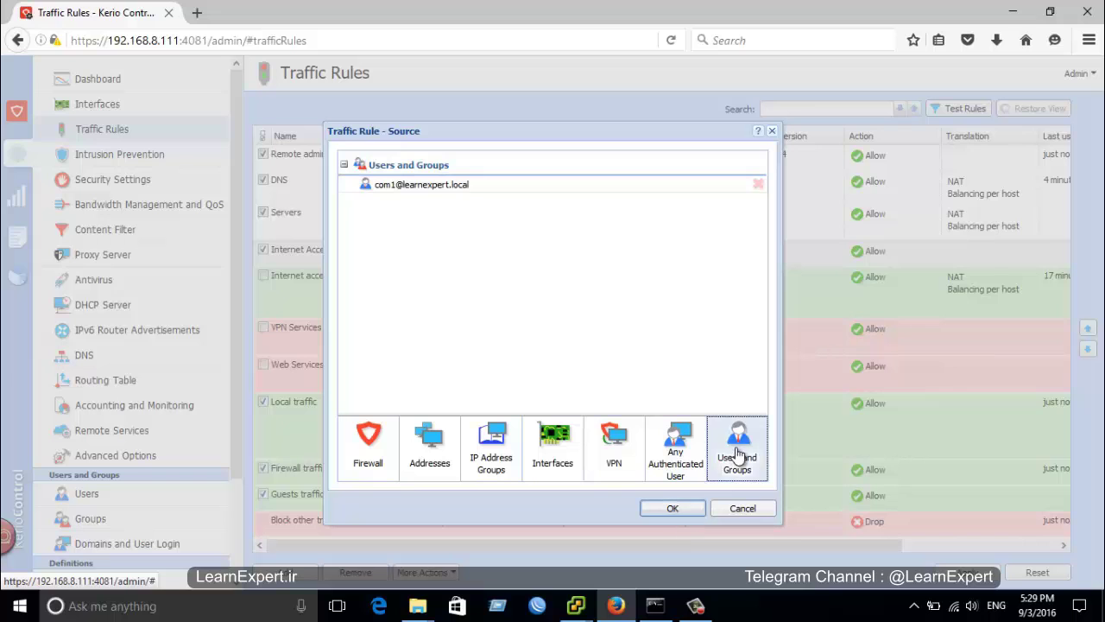
left_click(672, 508)
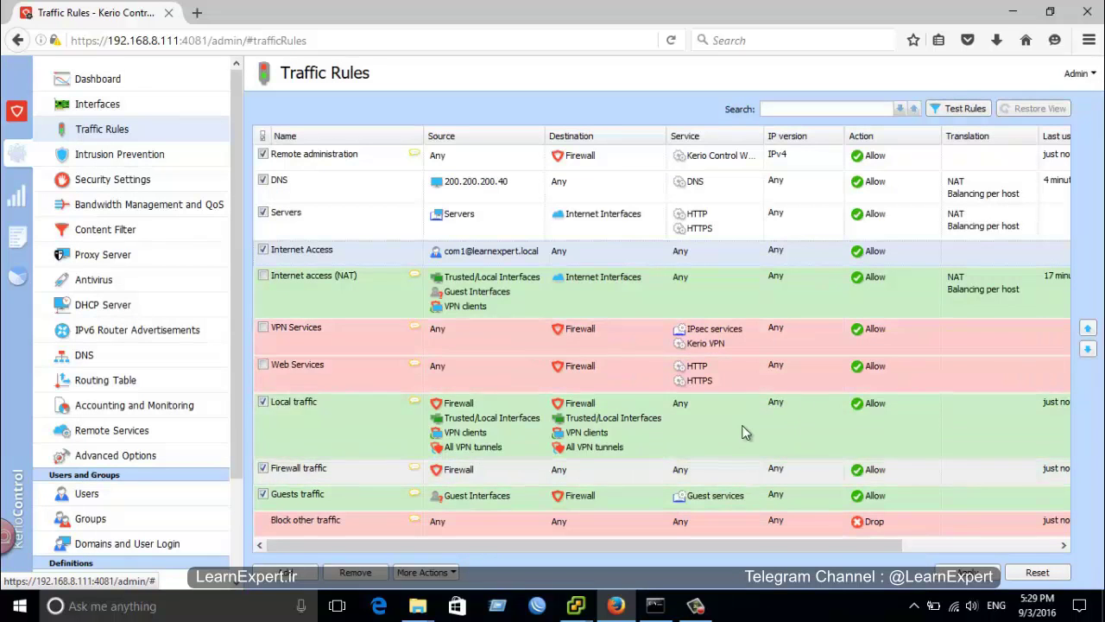
left_click(107, 158)
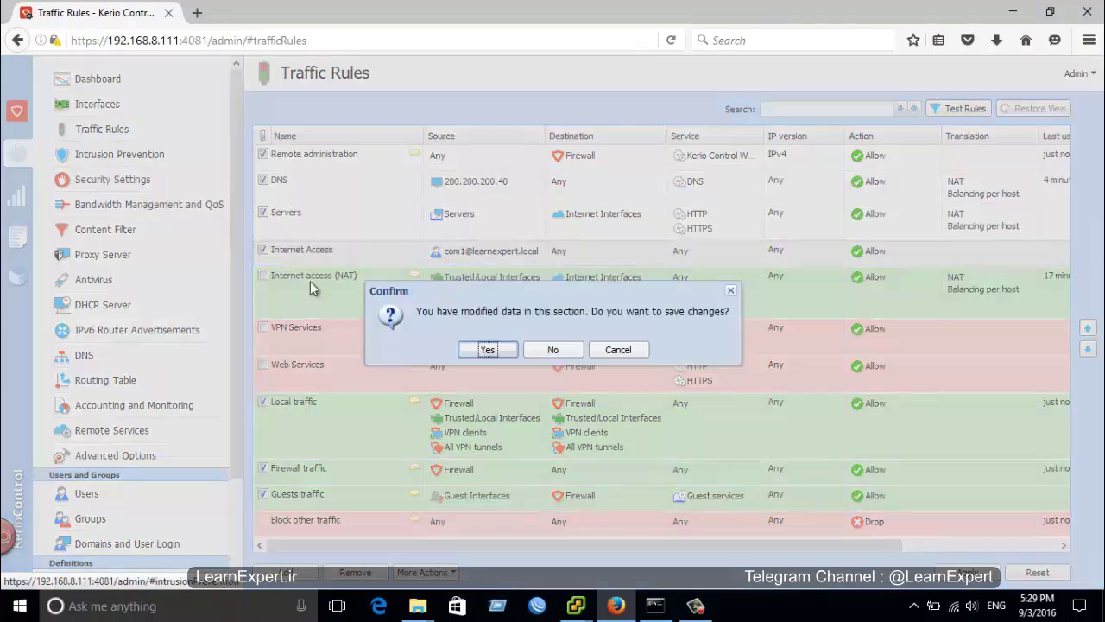
left_click(557, 350)
Look through the user accounts of the learnexpert.local domain and of the Local User Database
left_click(87, 493)
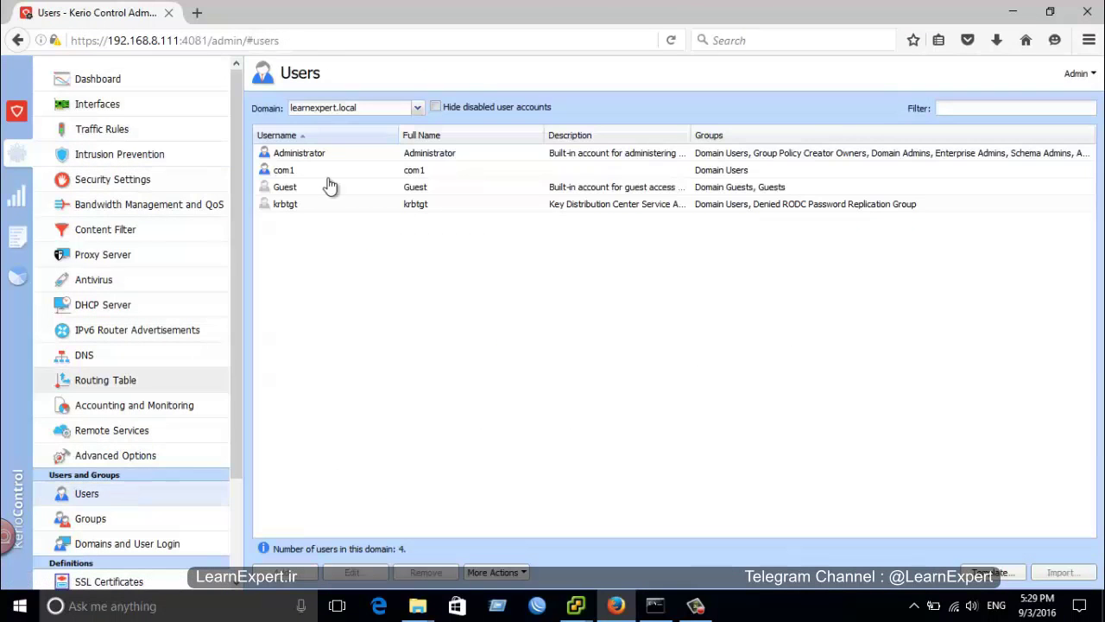
left_click(348, 107)
left_click(340, 124)
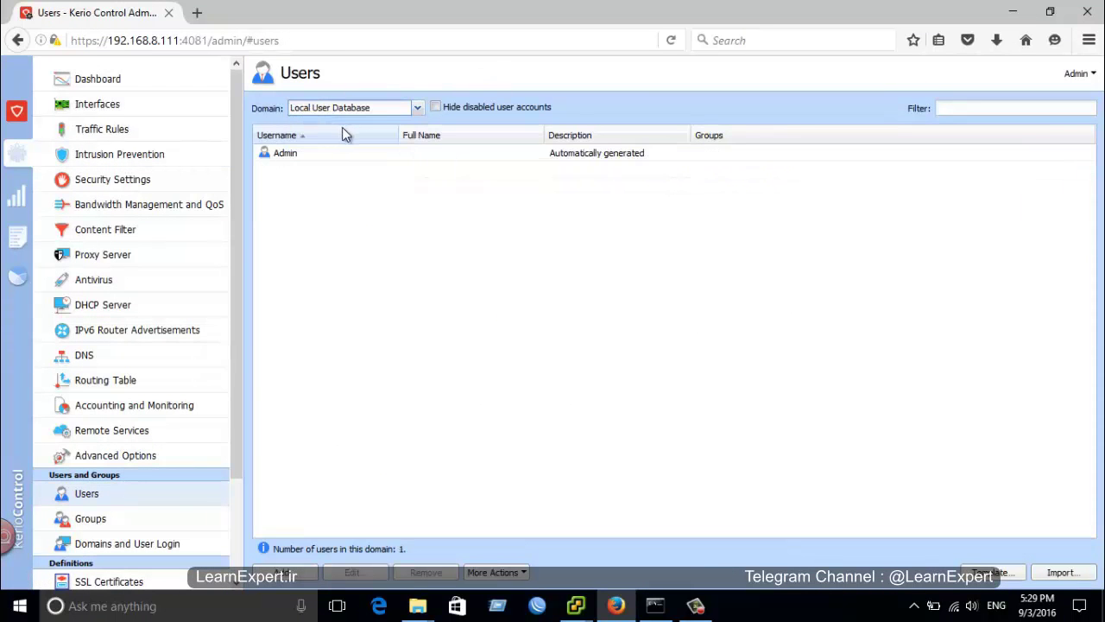
Check the directory service settings of the learnexpert.local domain and test the connection
left_click(90, 544)
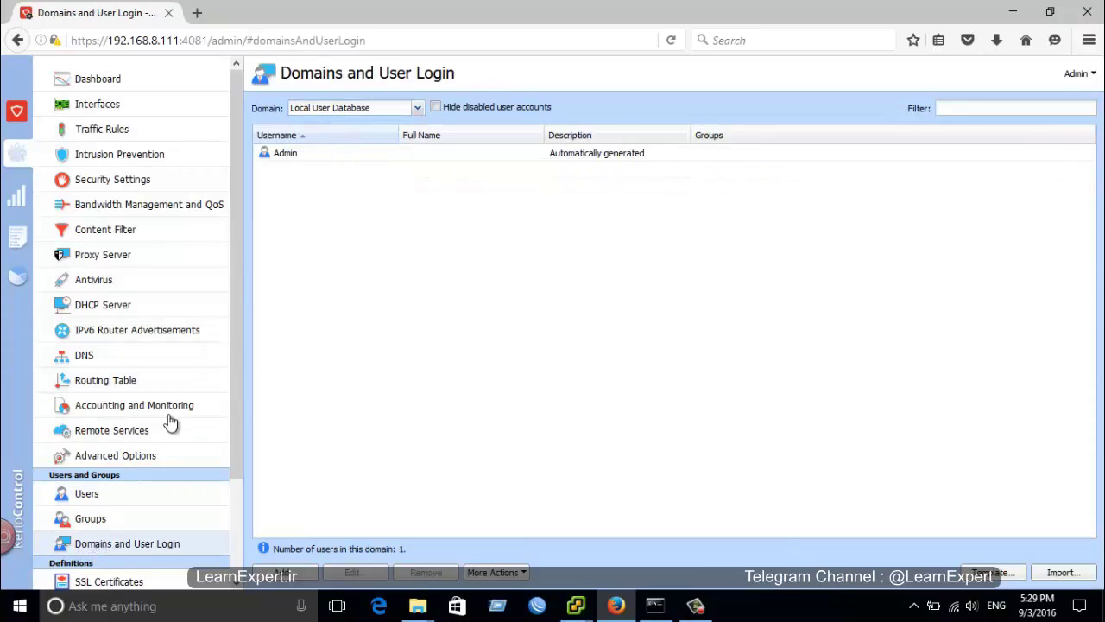
left_click(484, 113)
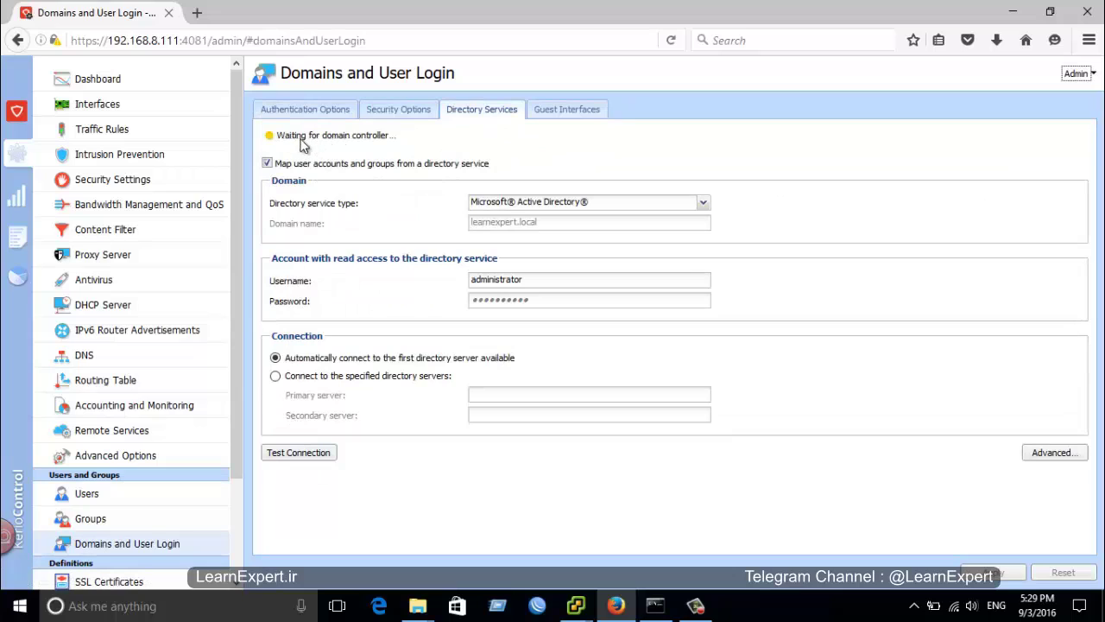
left_click(326, 452)
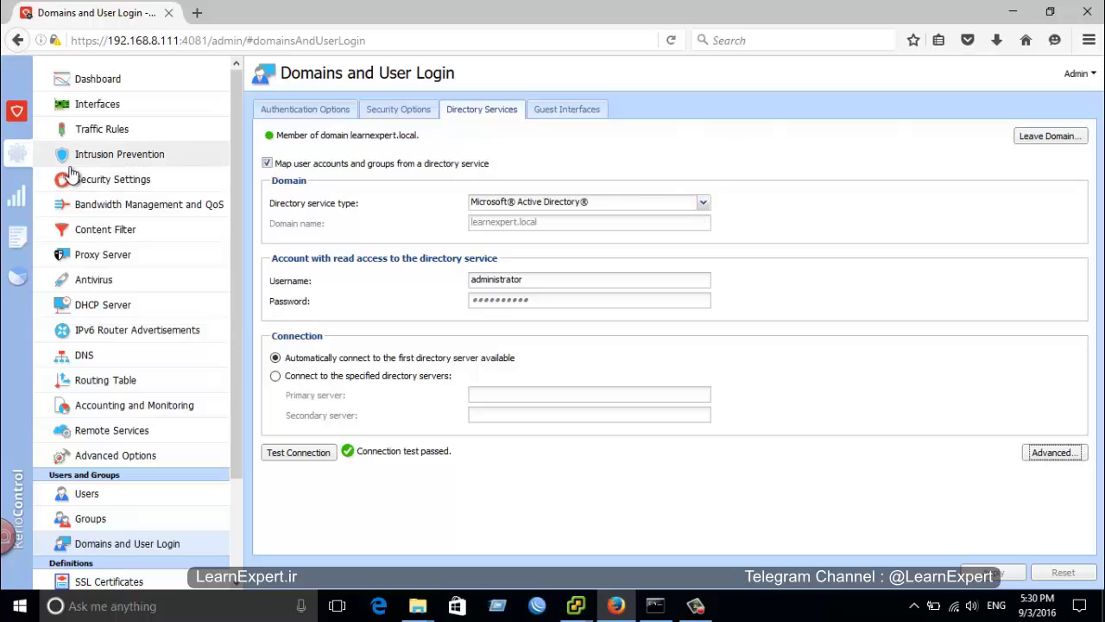
List the users of the learnexpert.local domain and open the com1 account for editing
left_click(97, 494)
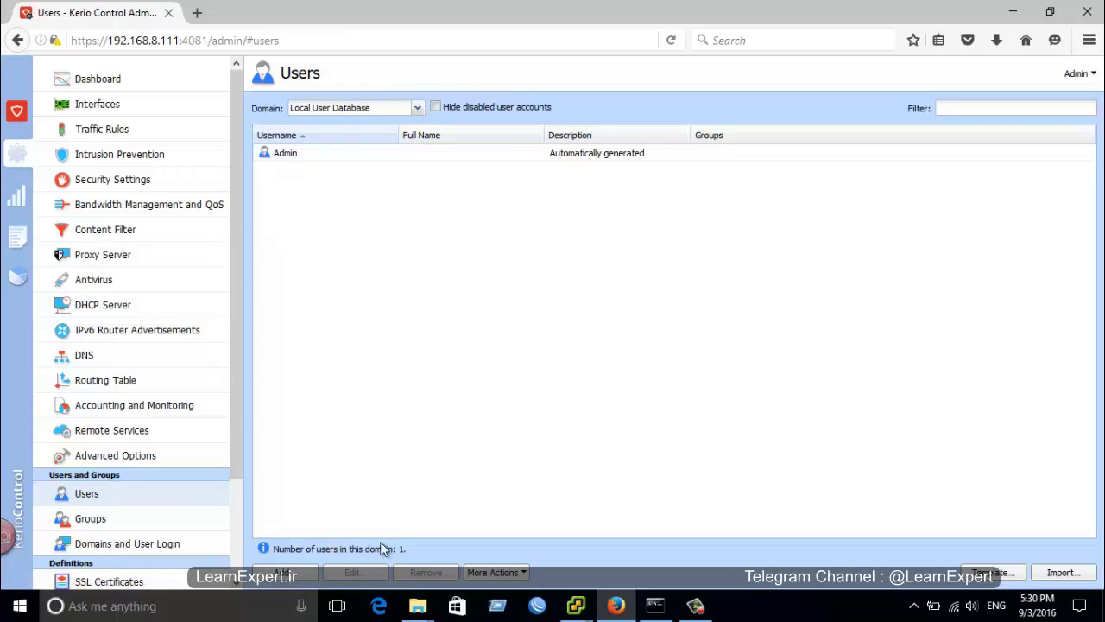
left_click(362, 108)
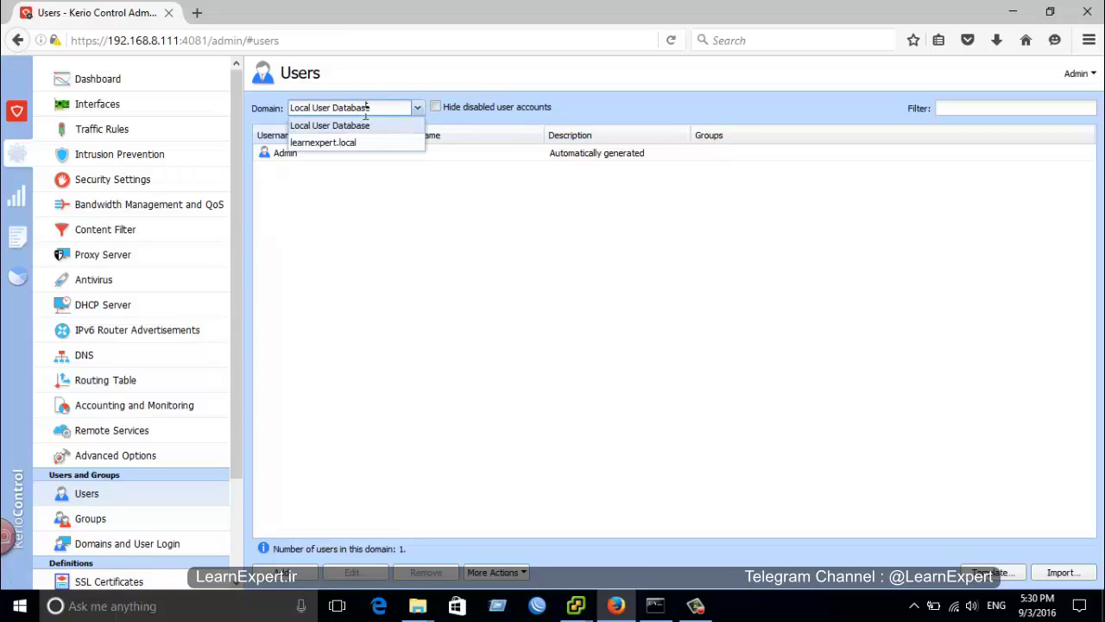
left_click(325, 143)
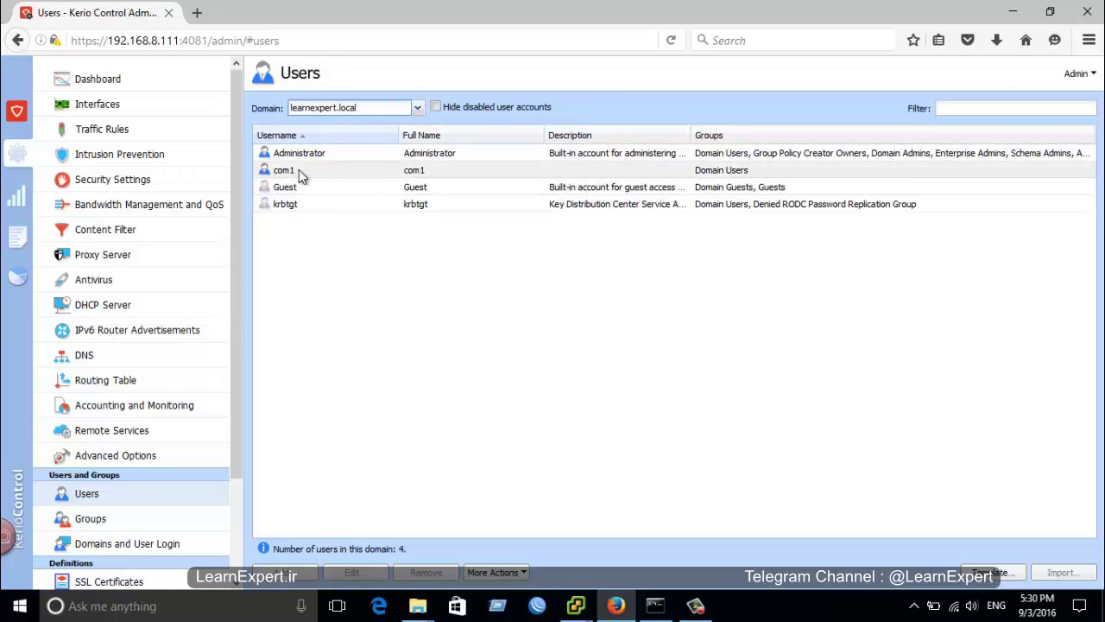
double_click(283, 170)
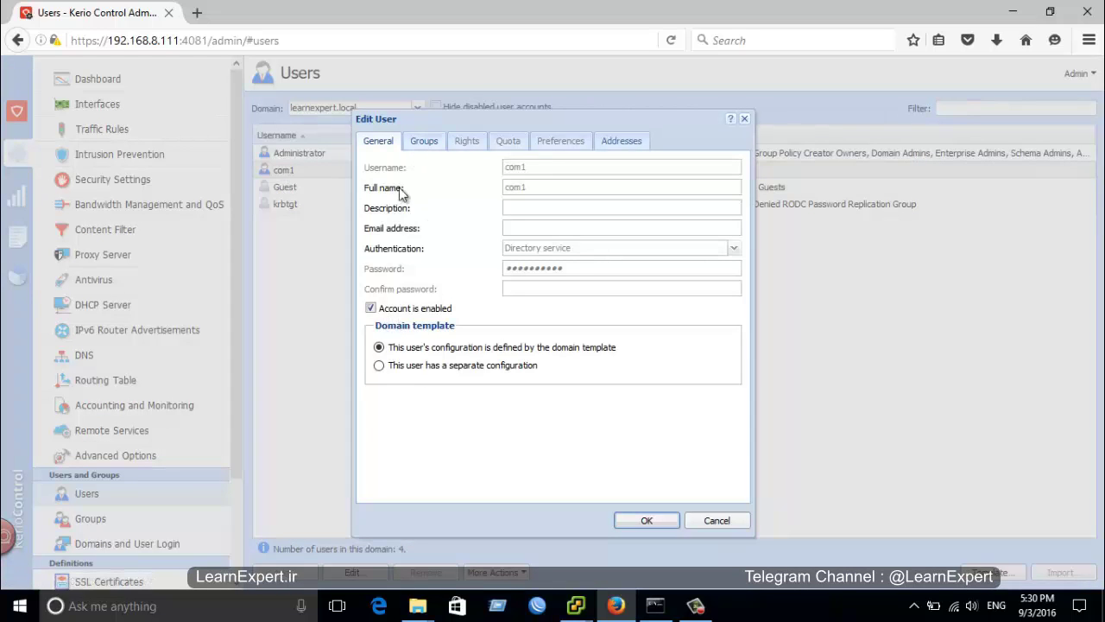
Check com1's group membership and give the user a separate configuration instead of the domain template
left_click(425, 141)
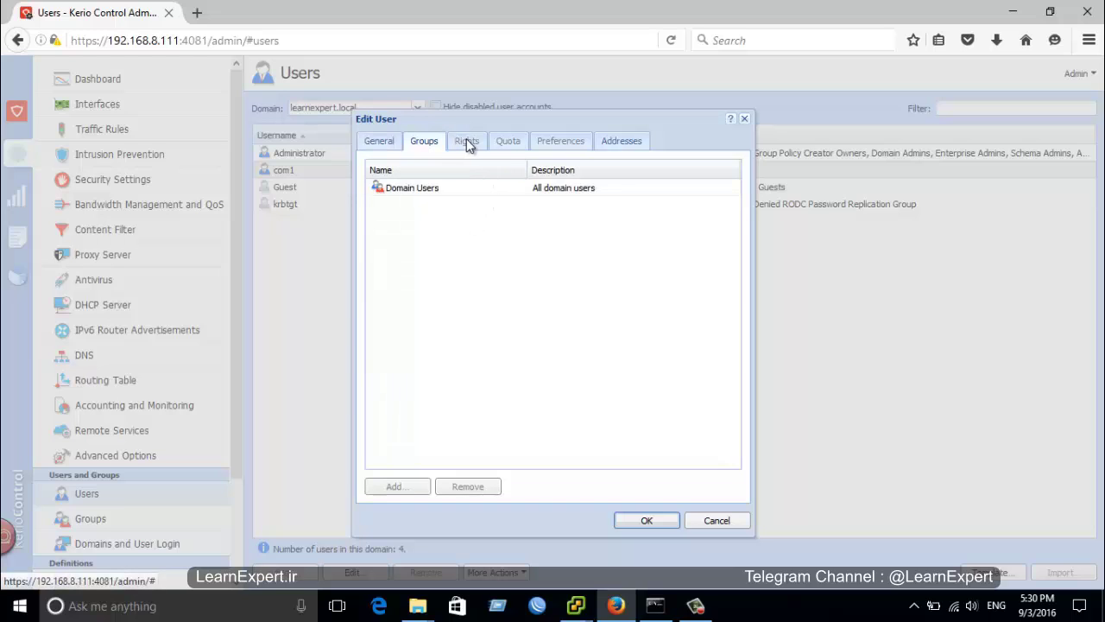
left_click(380, 142)
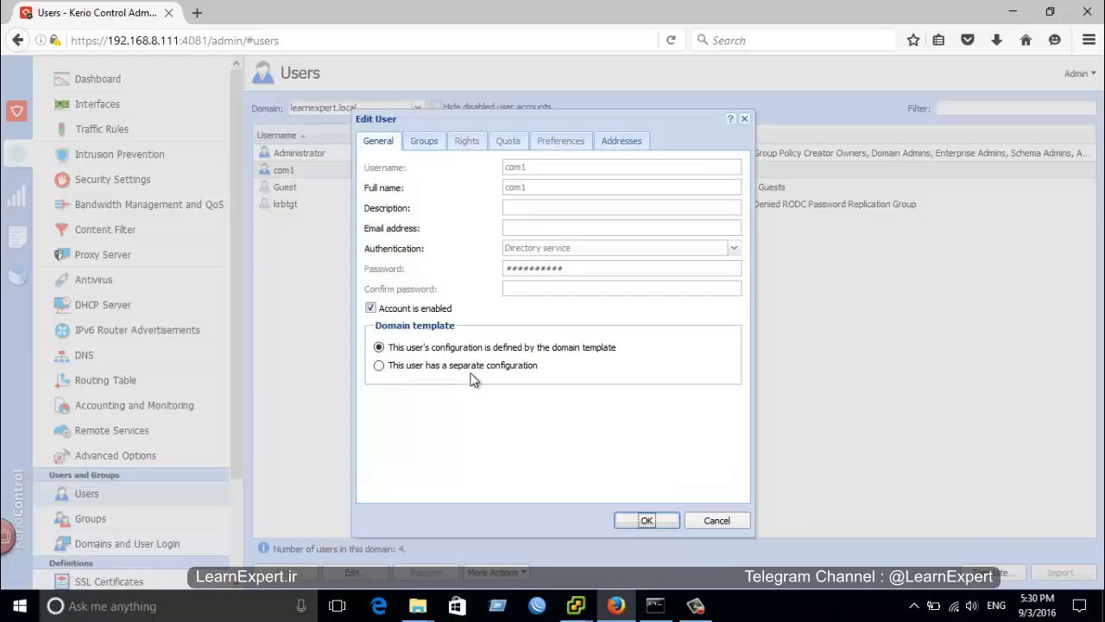
left_click(426, 365)
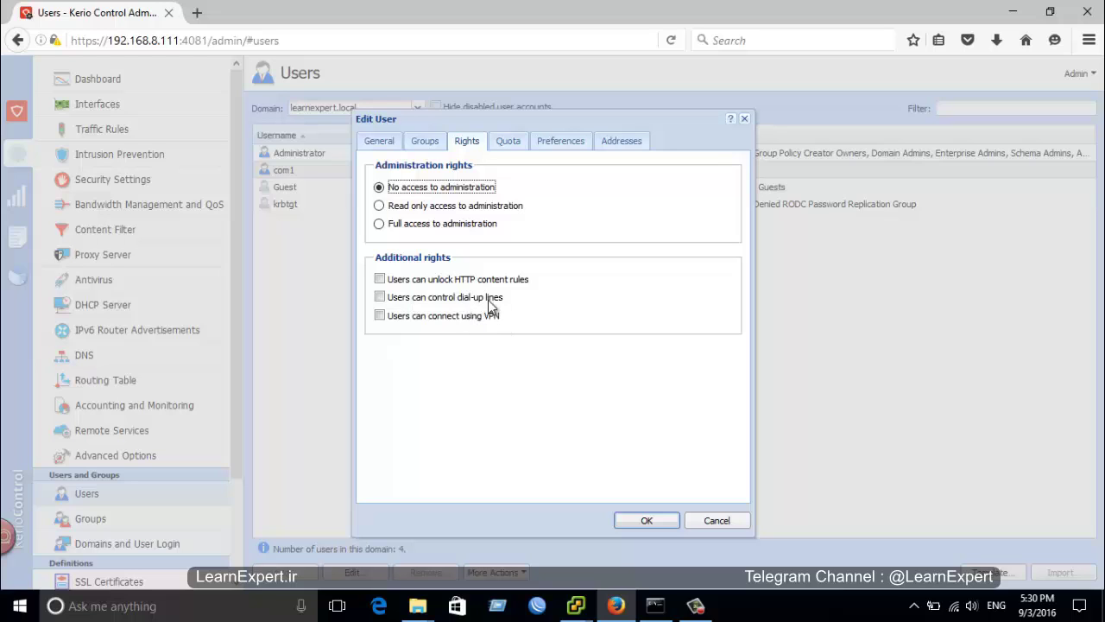
Enable a daily transfer limit for com1 with direction download and a quota of 50 MB
left_click(510, 144)
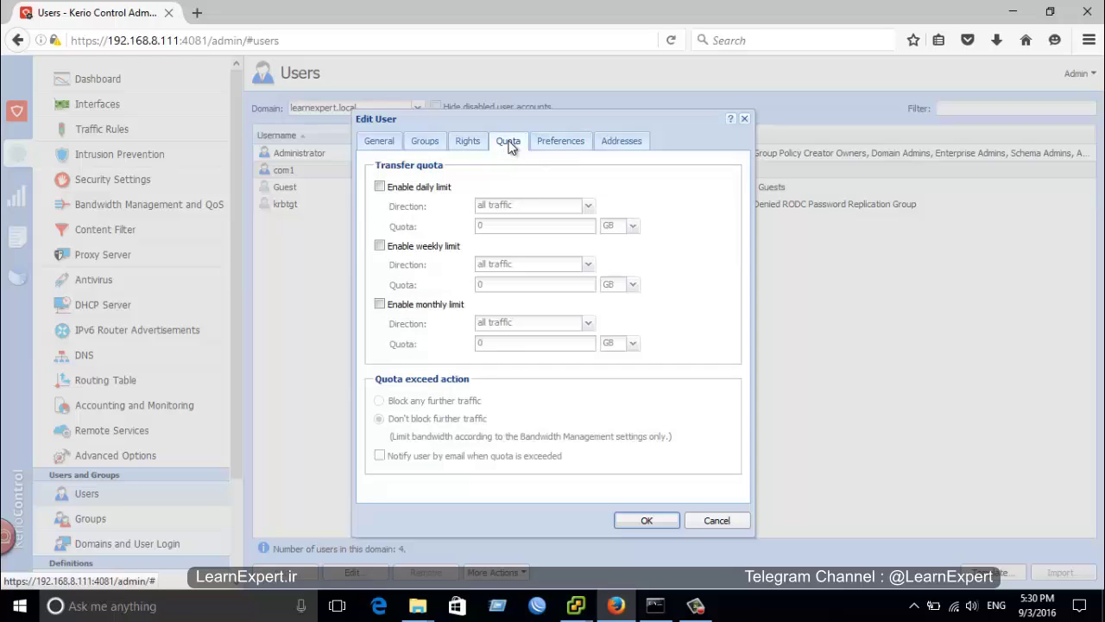
left_click(379, 188)
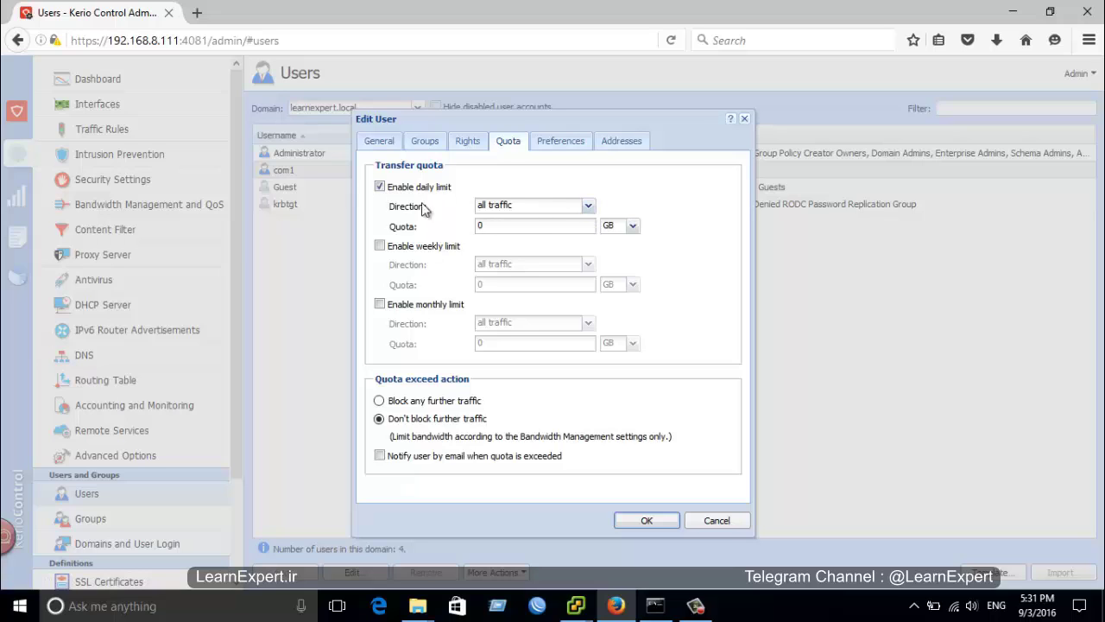
left_click(564, 209)
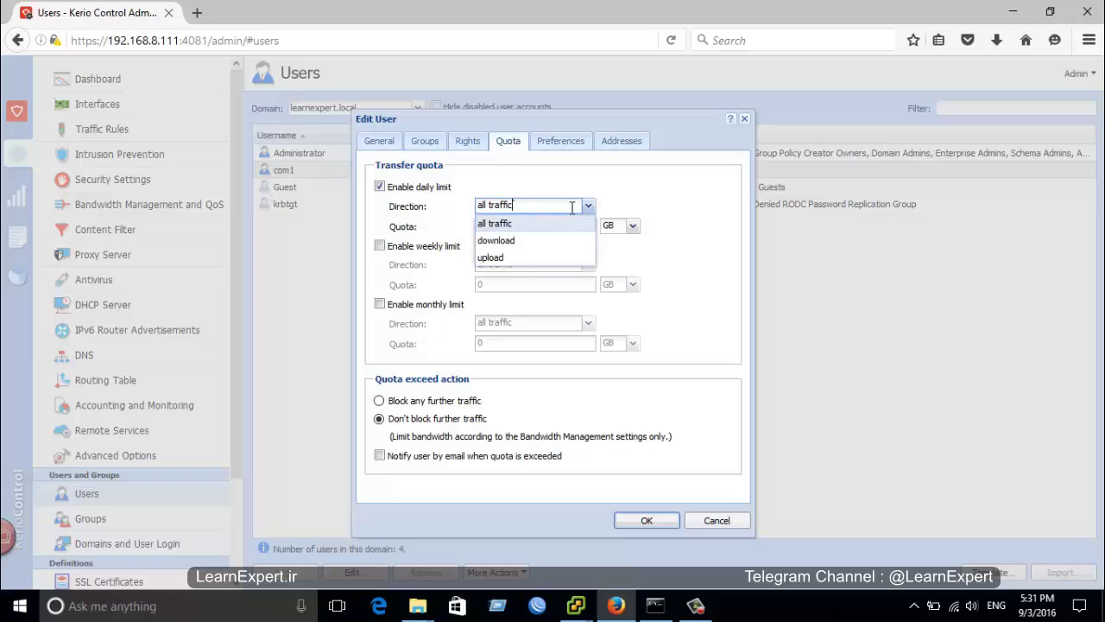
left_click(515, 239)
key("Tab")
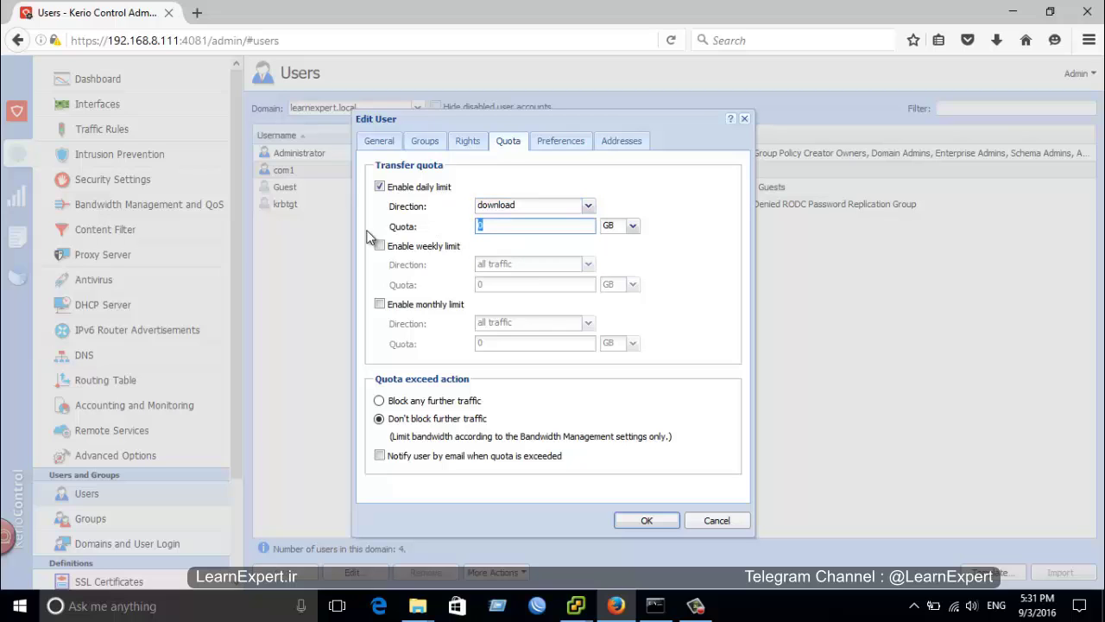
left_click(631, 225)
left_click(624, 251)
Try the block and don't-block quota exceed actions and the email notification for com1, and disable the daily limit again
left_click(385, 402)
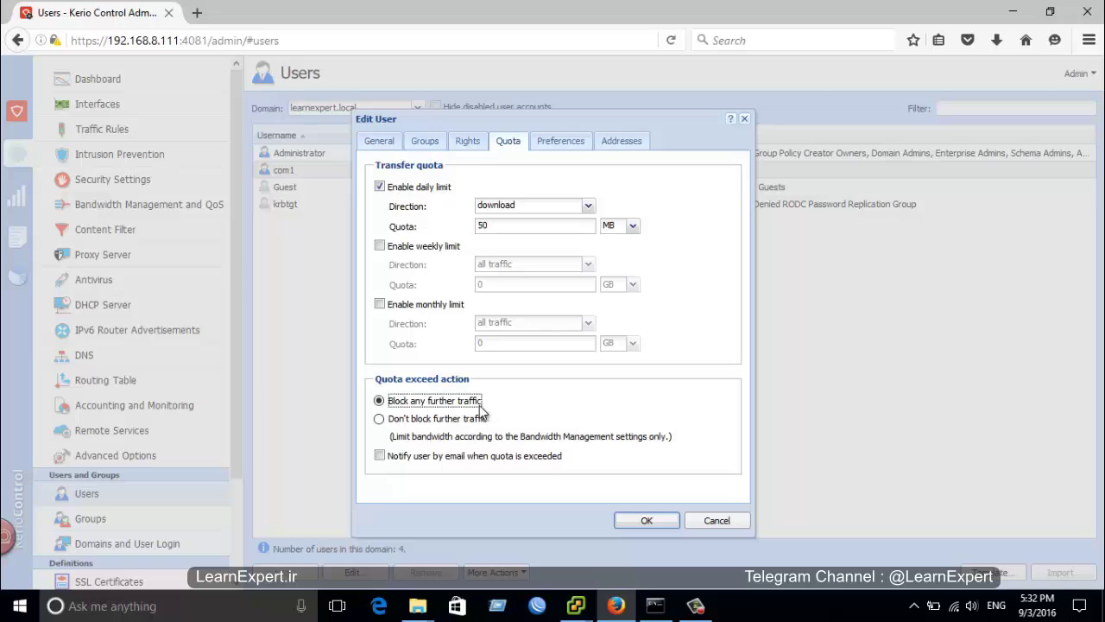
left_click(381, 421)
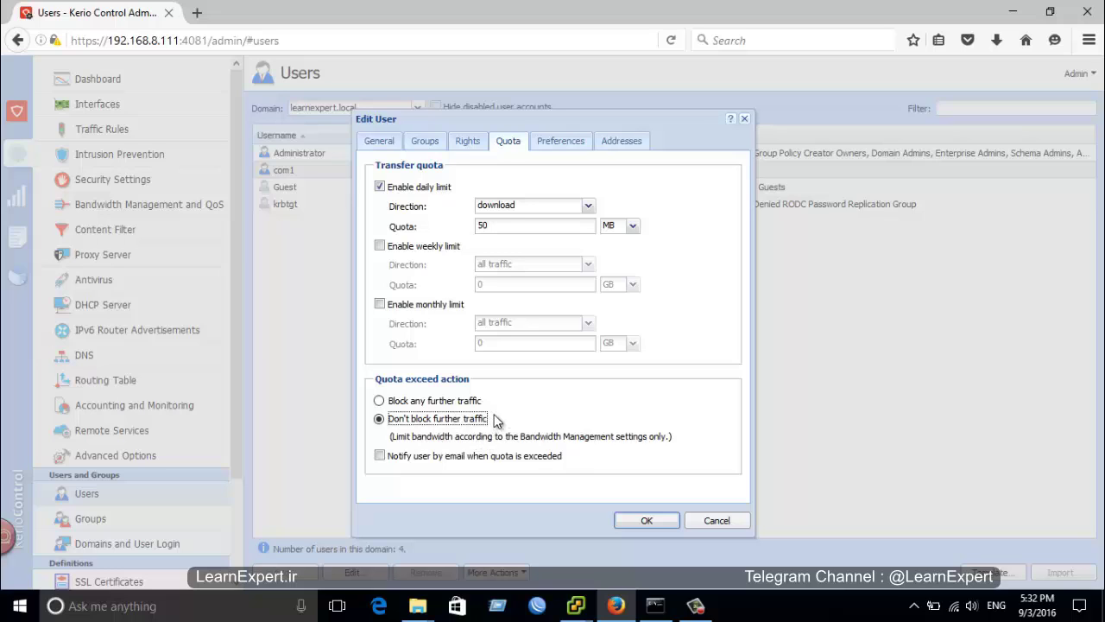
left_click(380, 401)
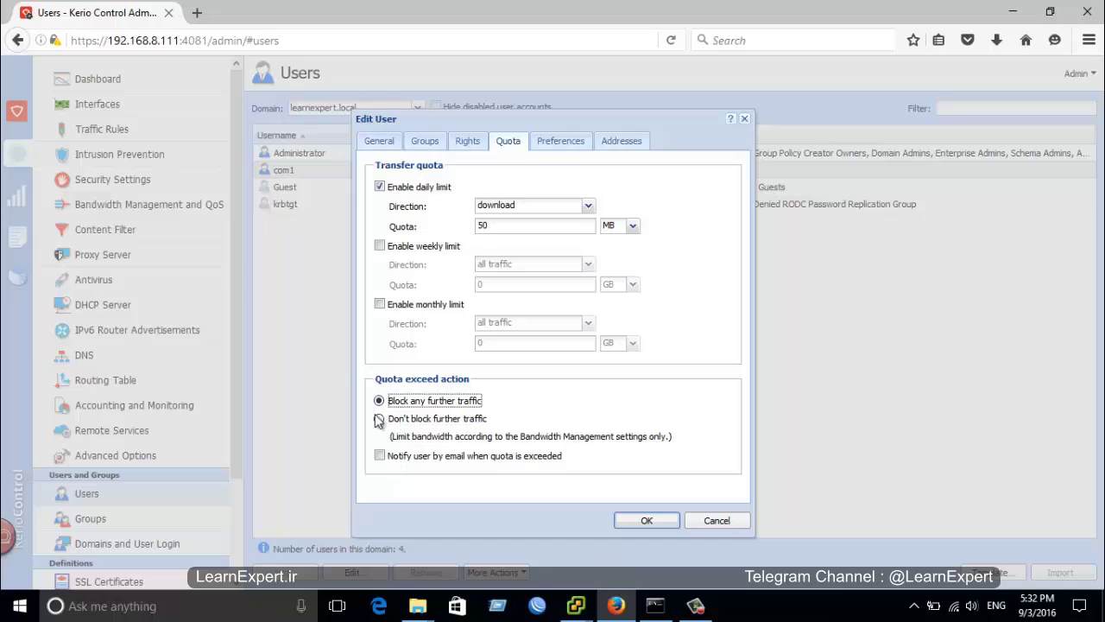
left_click(383, 457)
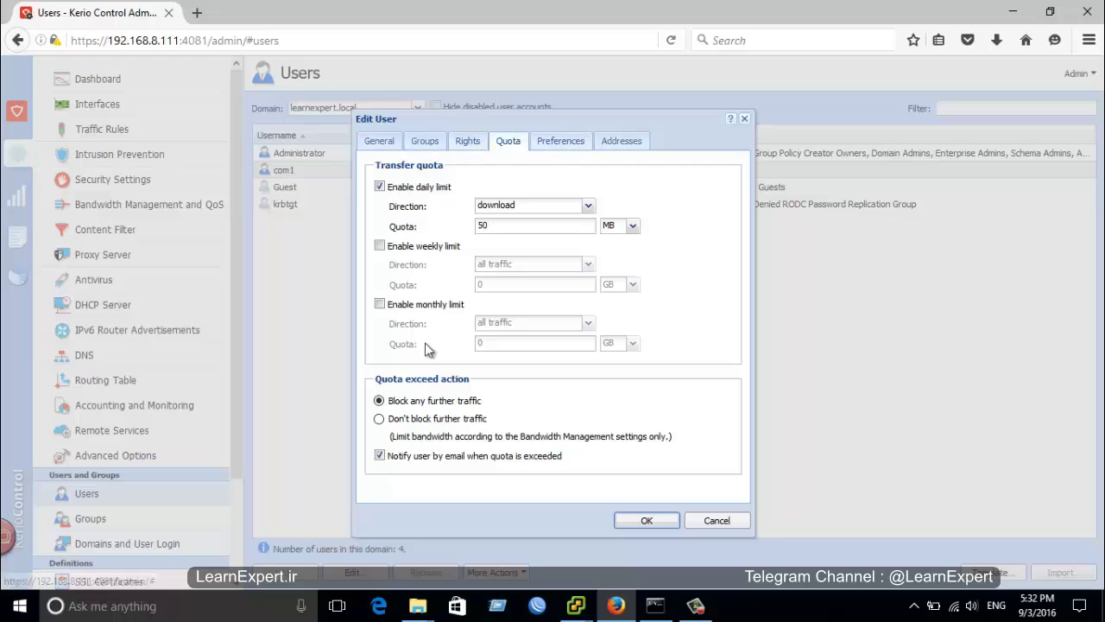
left_click(395, 458)
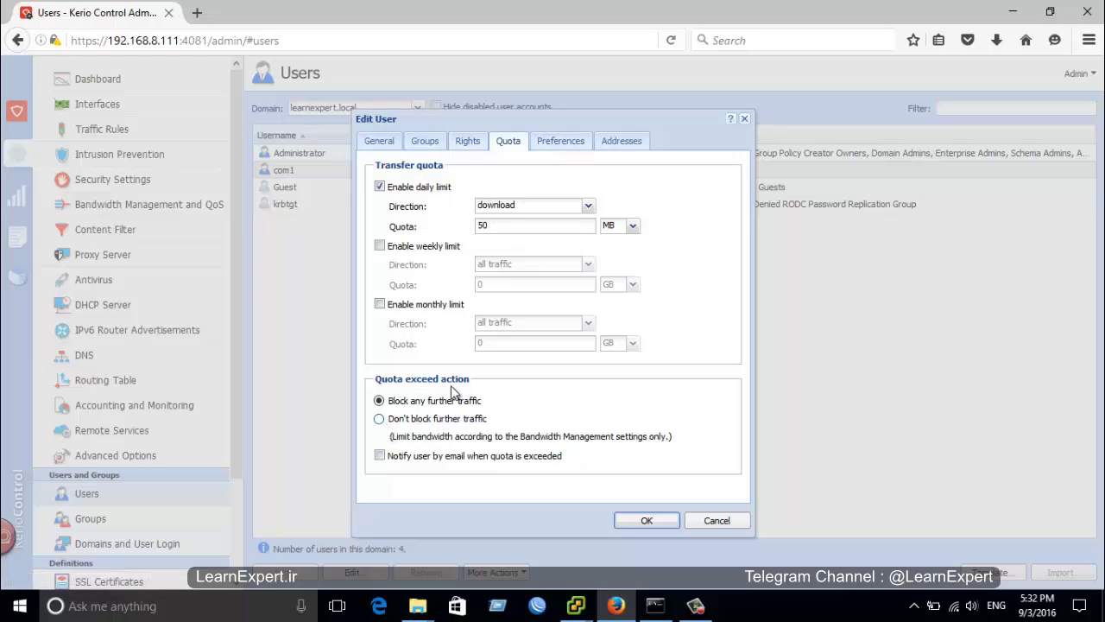
left_click(417, 190)
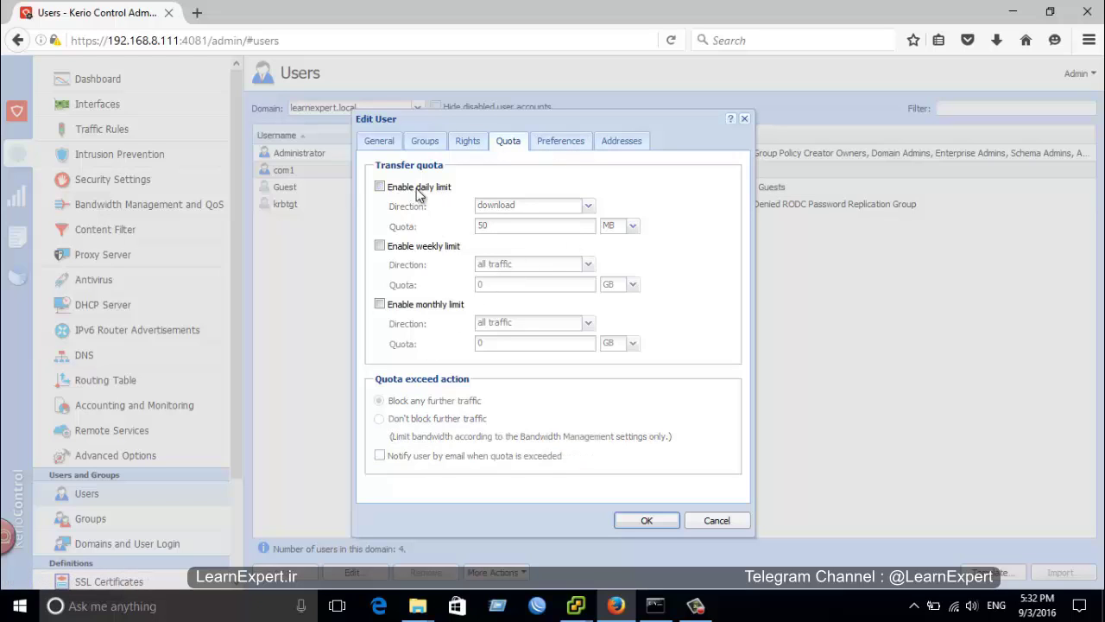
Review com1's preferences and try automatic login from the specific host IP address 200.200.200.100
left_click(556, 148)
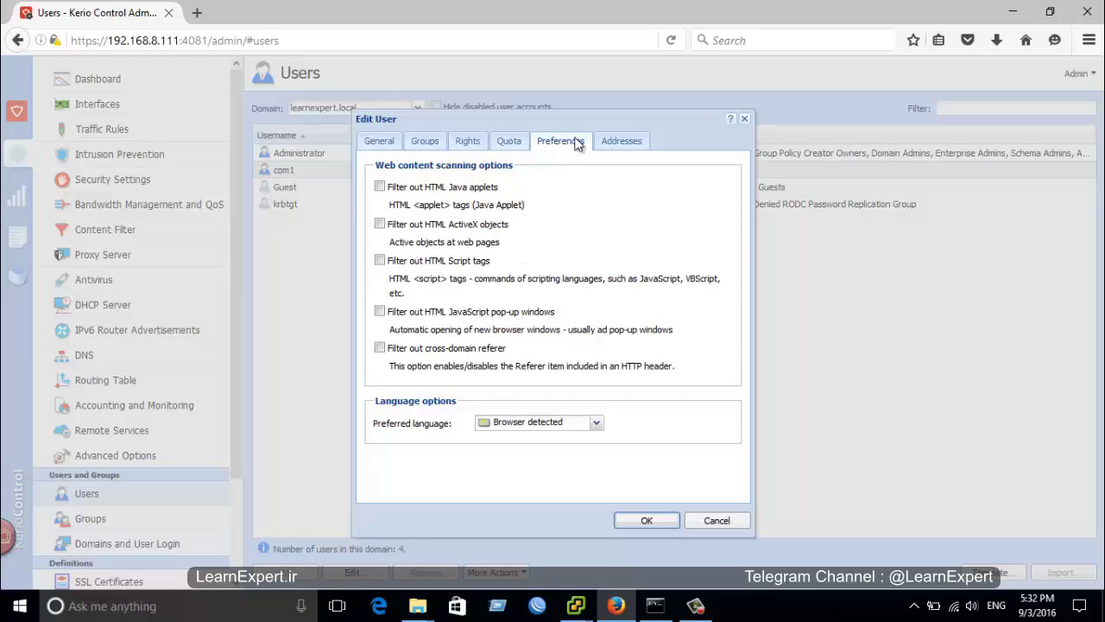
left_click(632, 143)
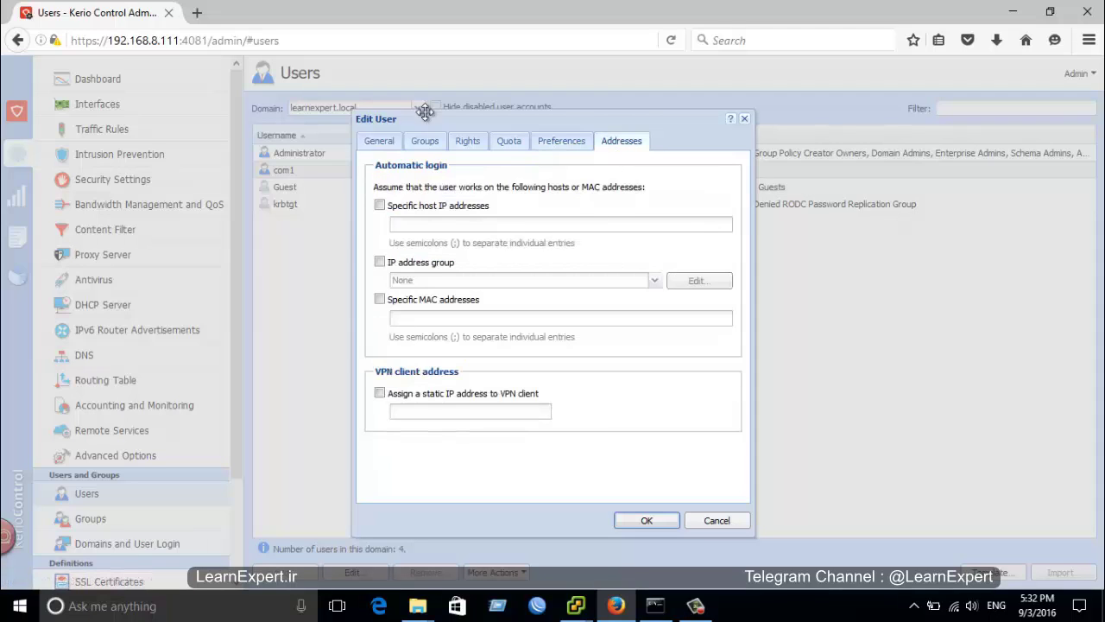
left_click(380, 205)
left_click(425, 224)
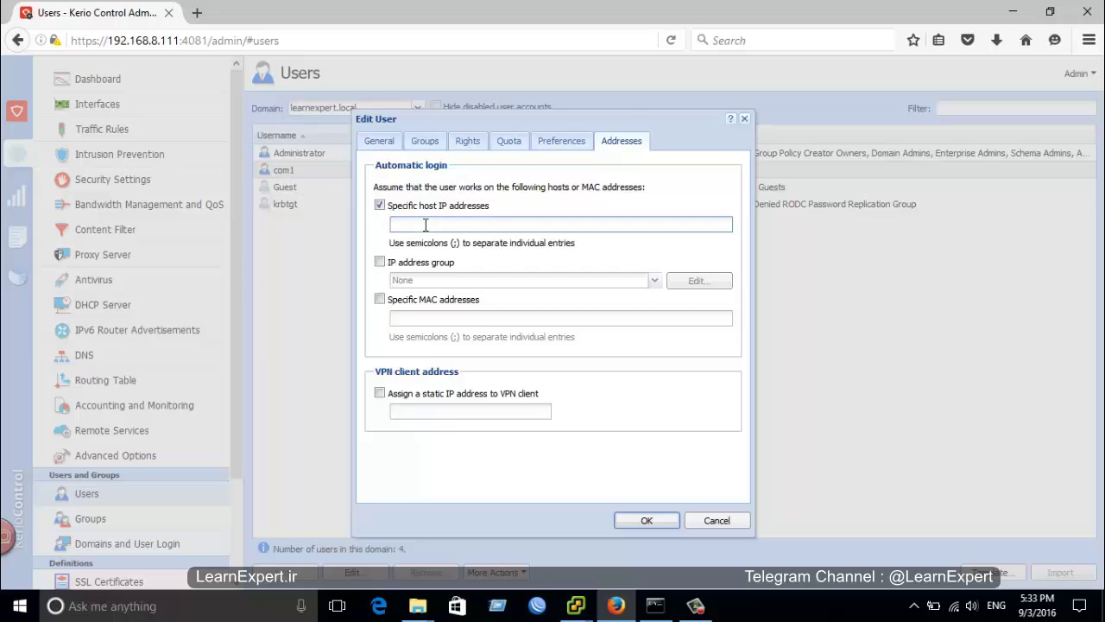
type("200.200.200.100")
left_click_drag(482, 227, 380, 229)
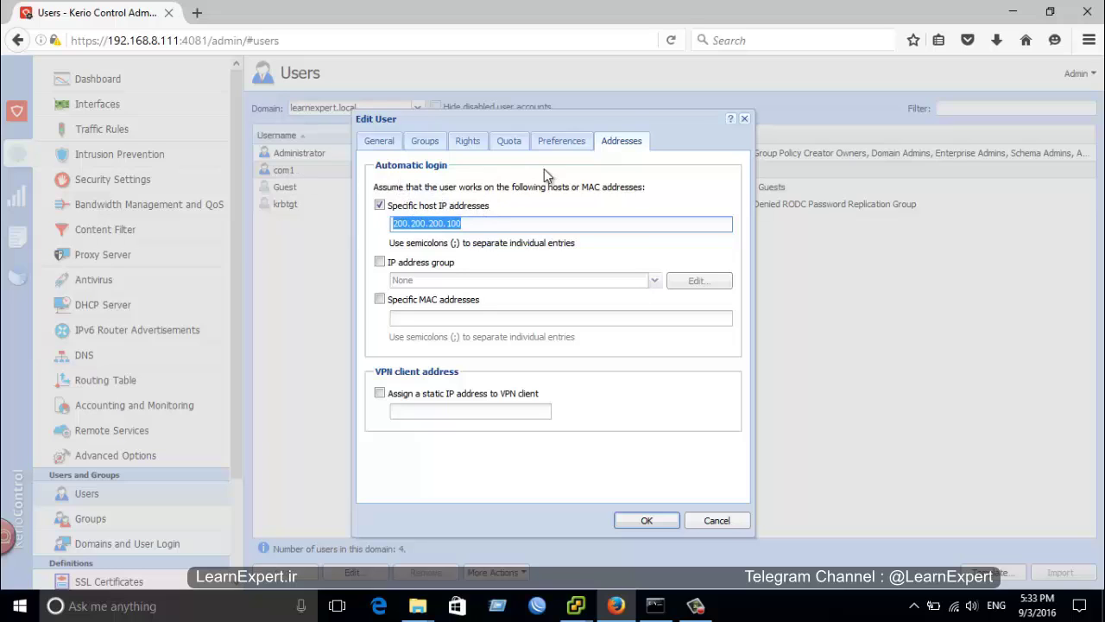
Try automatic login for com1 by IP address group instead of host IP address, and by specific MAC addresses
left_click(380, 261)
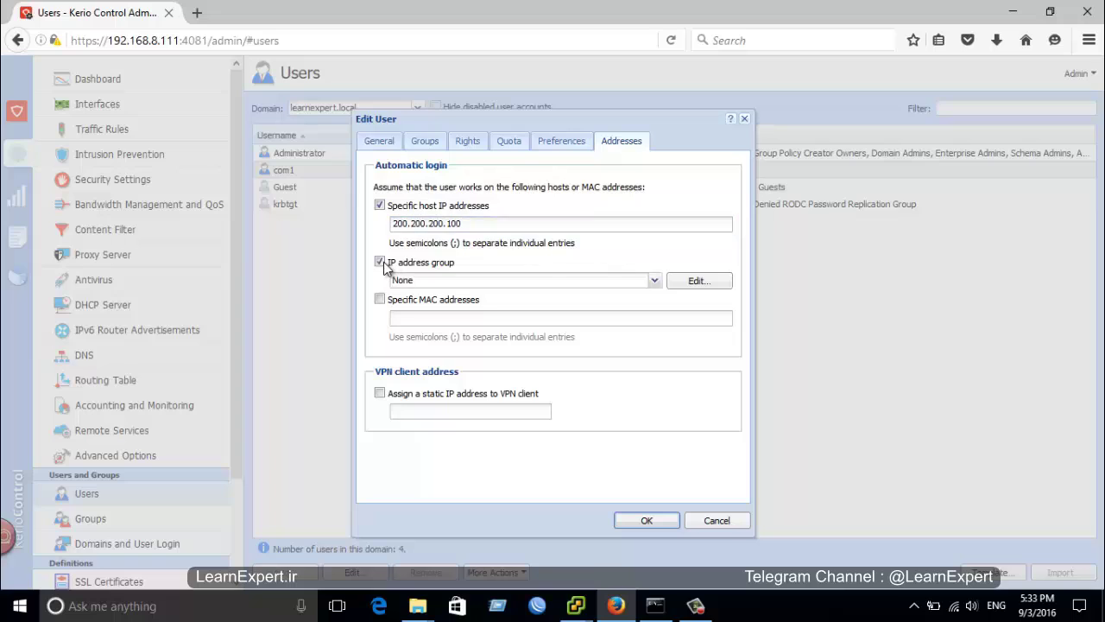
left_click(380, 206)
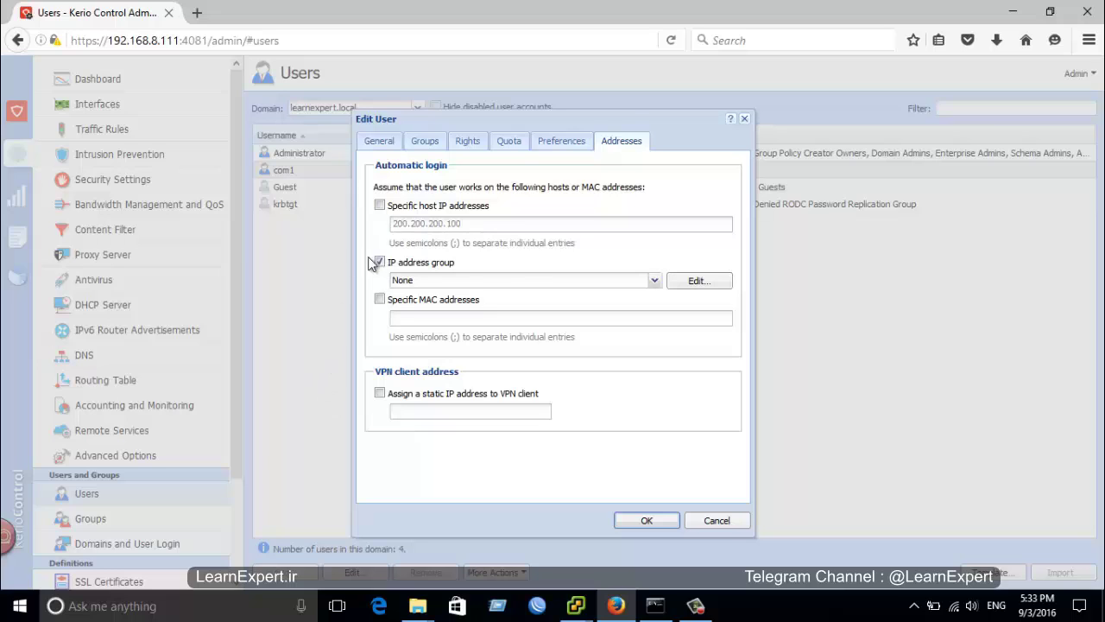
left_click(647, 281)
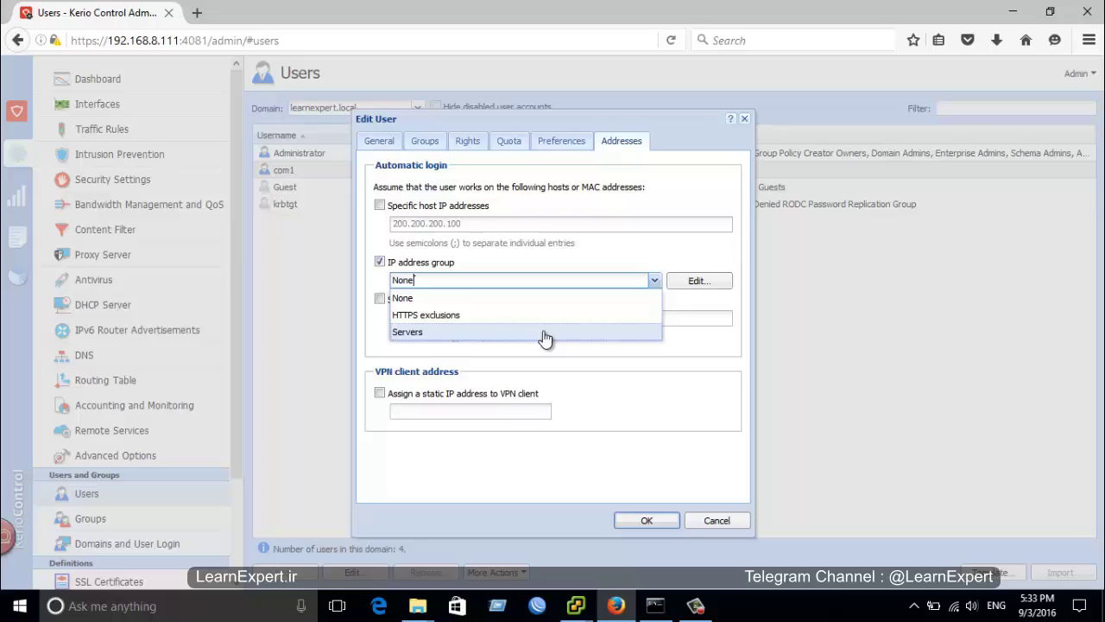
left_click(651, 392)
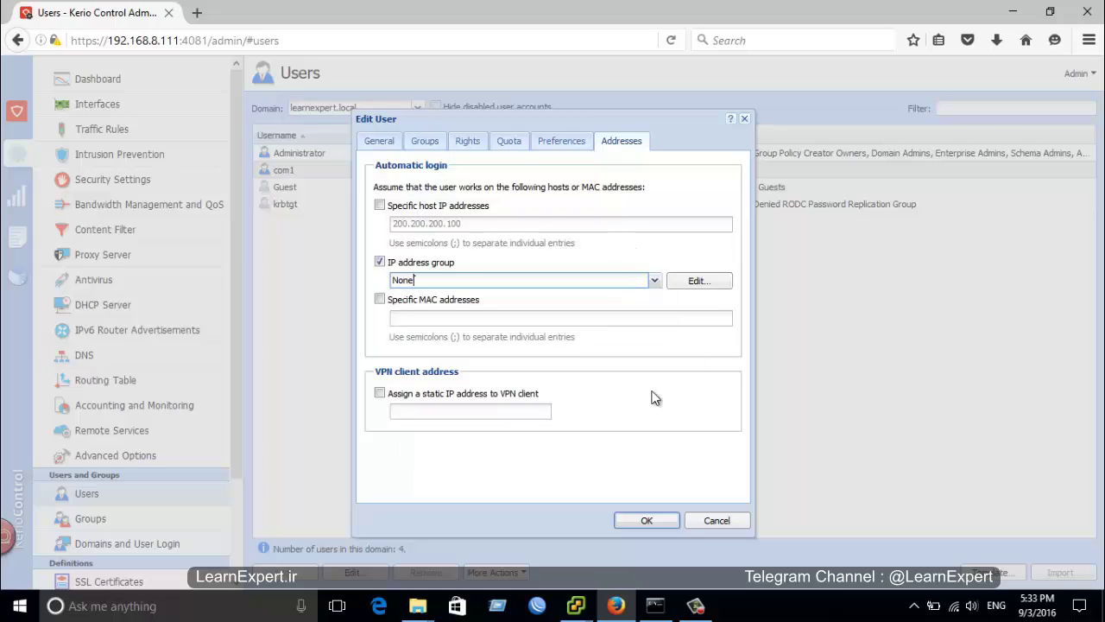
left_click(402, 299)
left_click(390, 264)
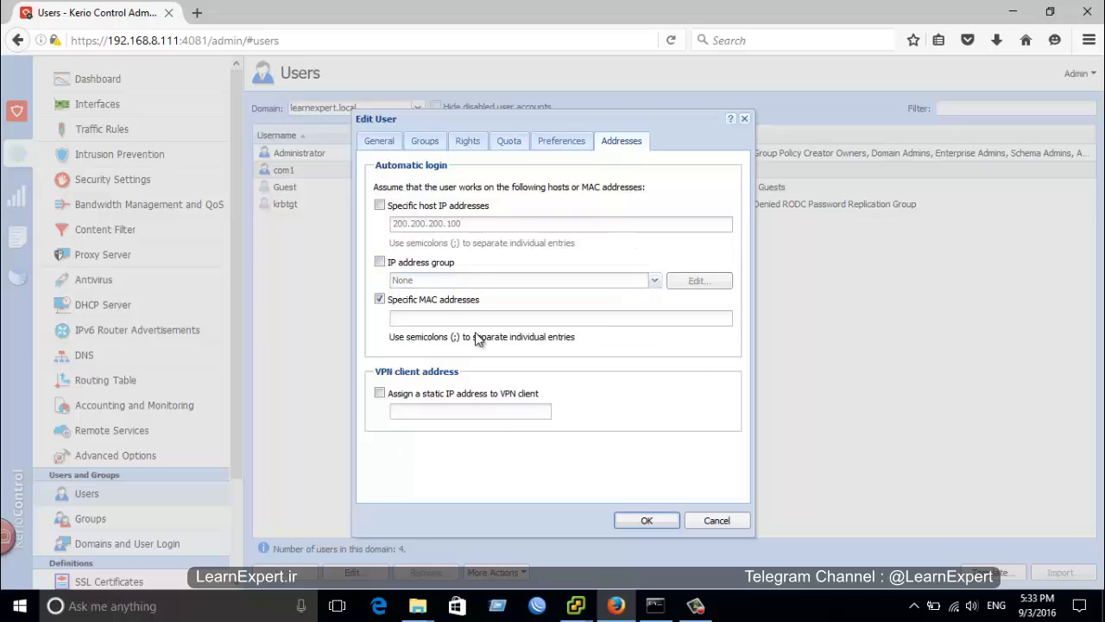
left_click(431, 318)
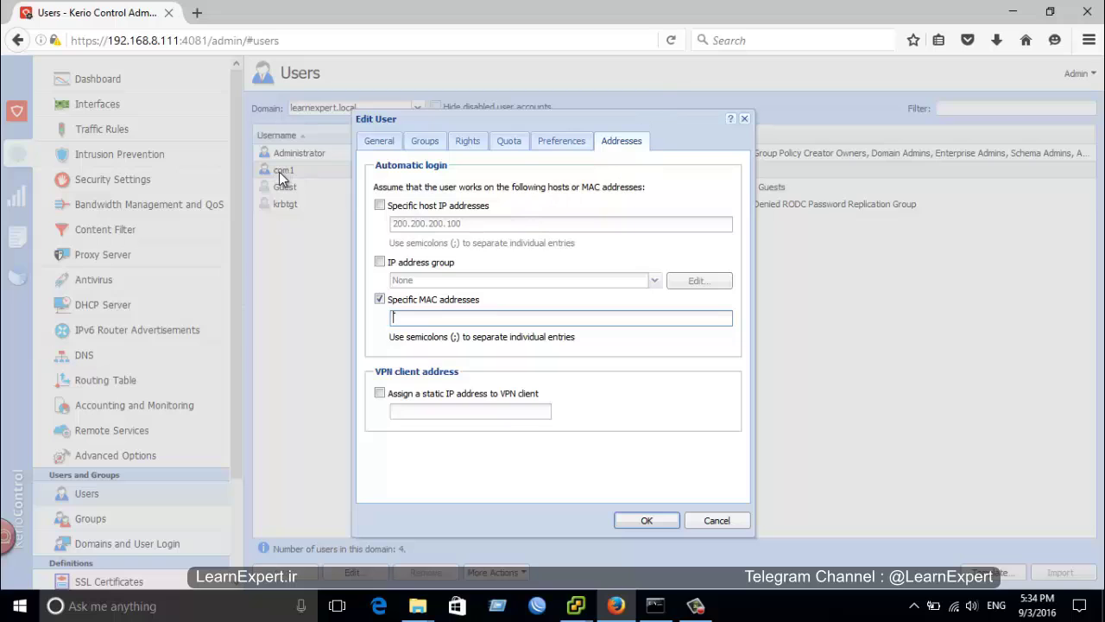
Try assigning com1 a static VPN client IP address, clear the VPN and MAC options and discard the user's edits
left_click(393, 399)
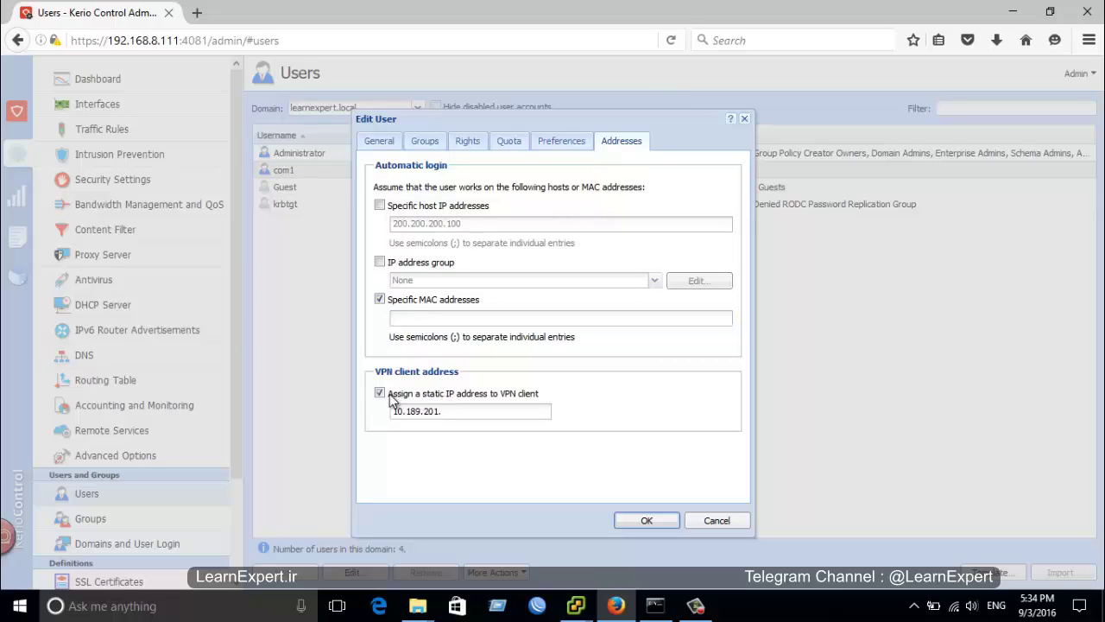
left_click(454, 415)
left_click(379, 393)
left_click(380, 300)
left_click(717, 520)
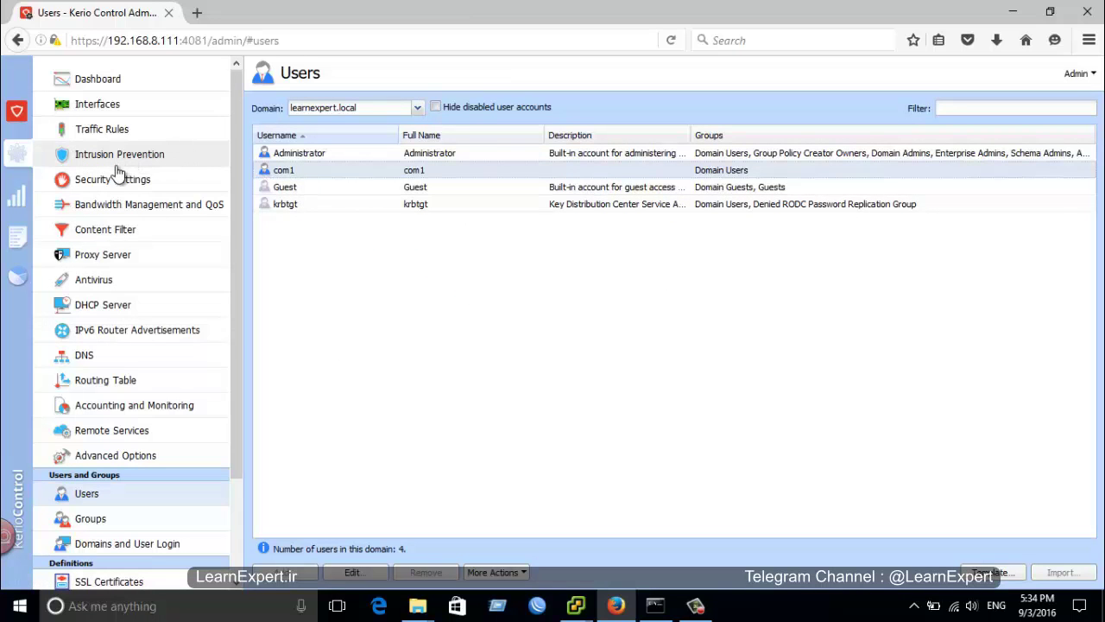
left_click(118, 129)
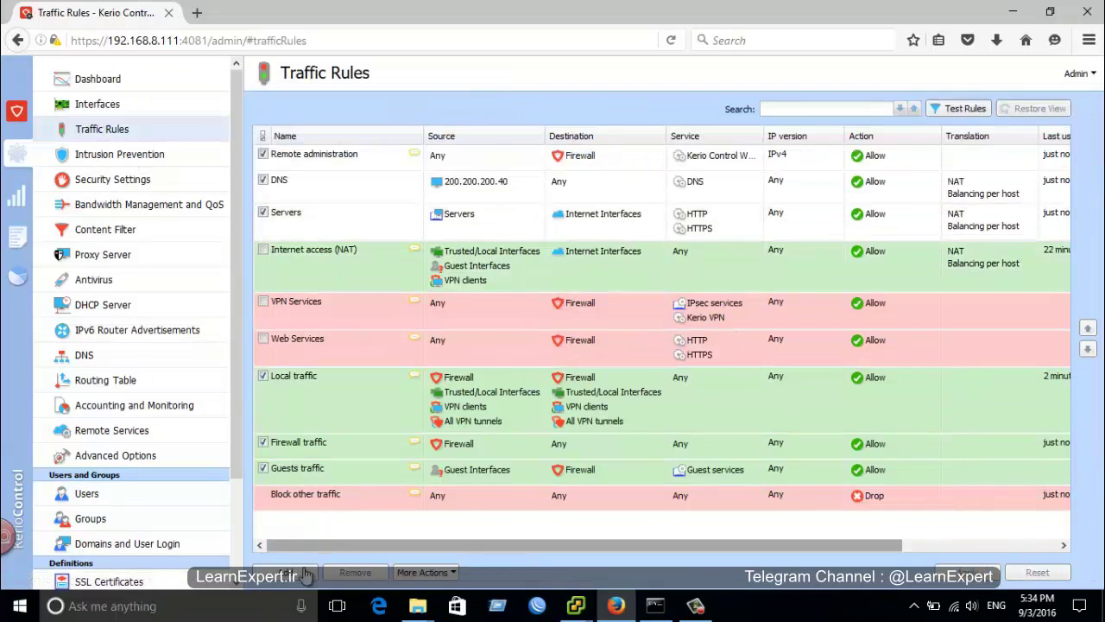
left_click(306, 575)
left_click(721, 488)
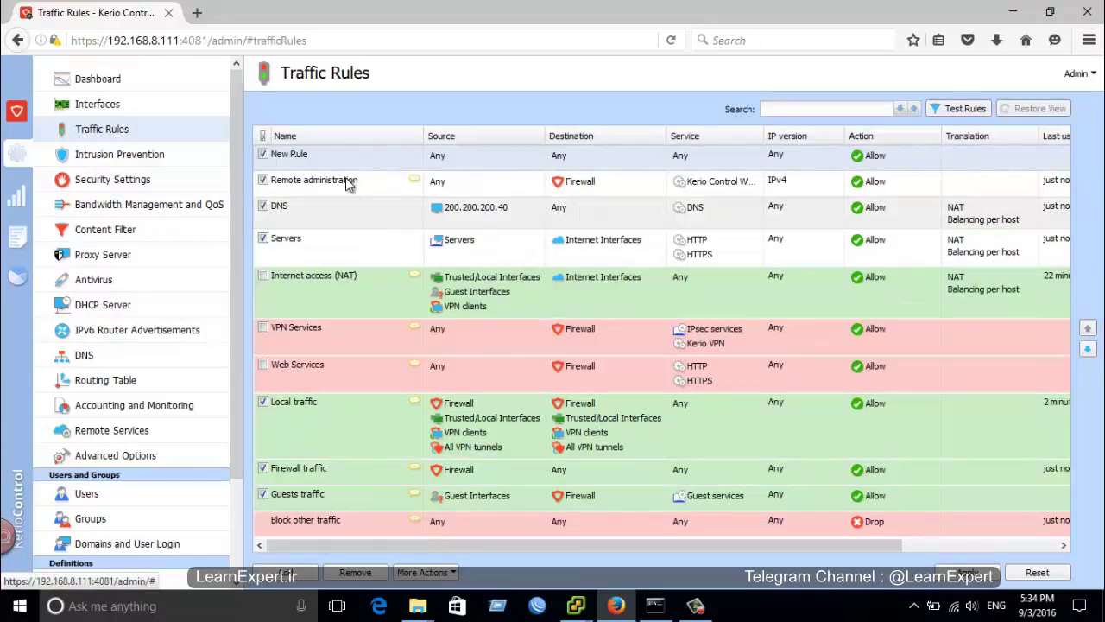
left_click_drag(354, 160, 346, 259)
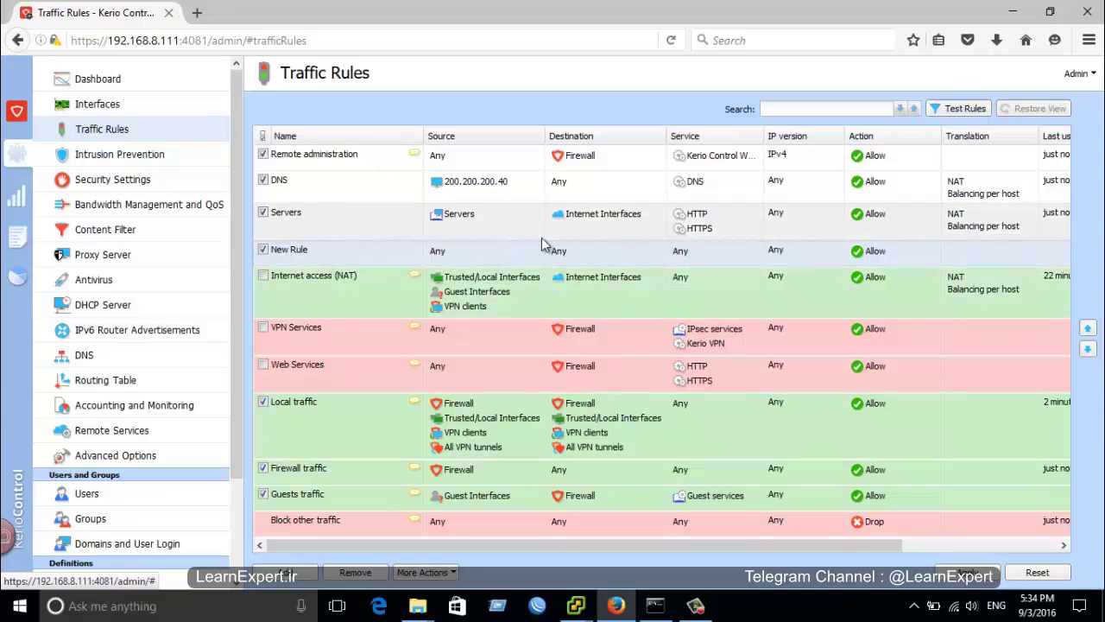
left_click(148, 103)
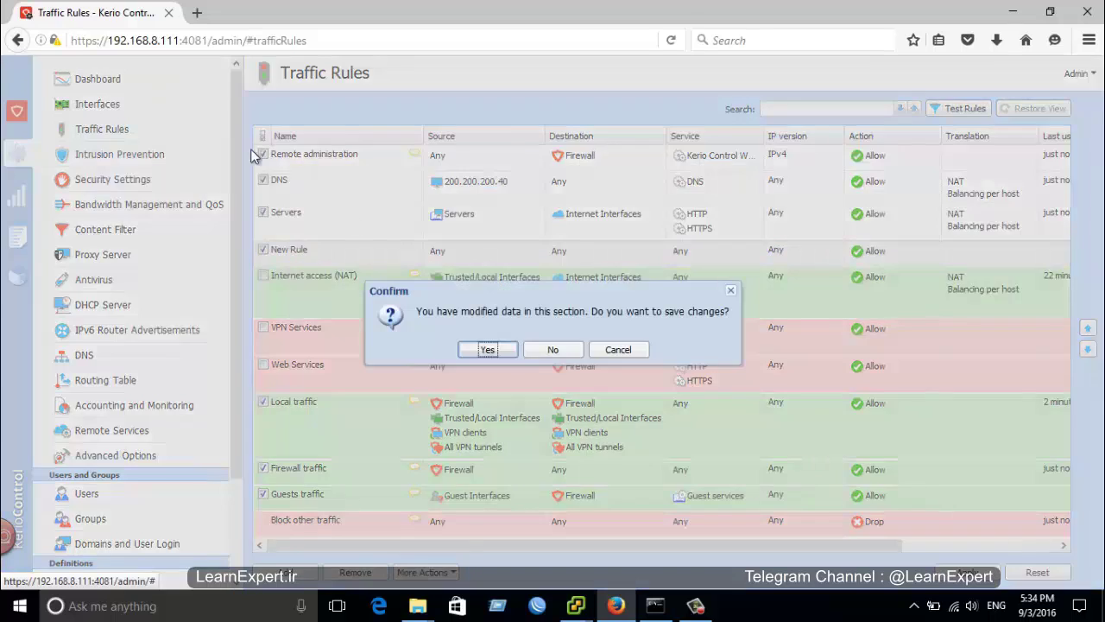
left_click(562, 347)
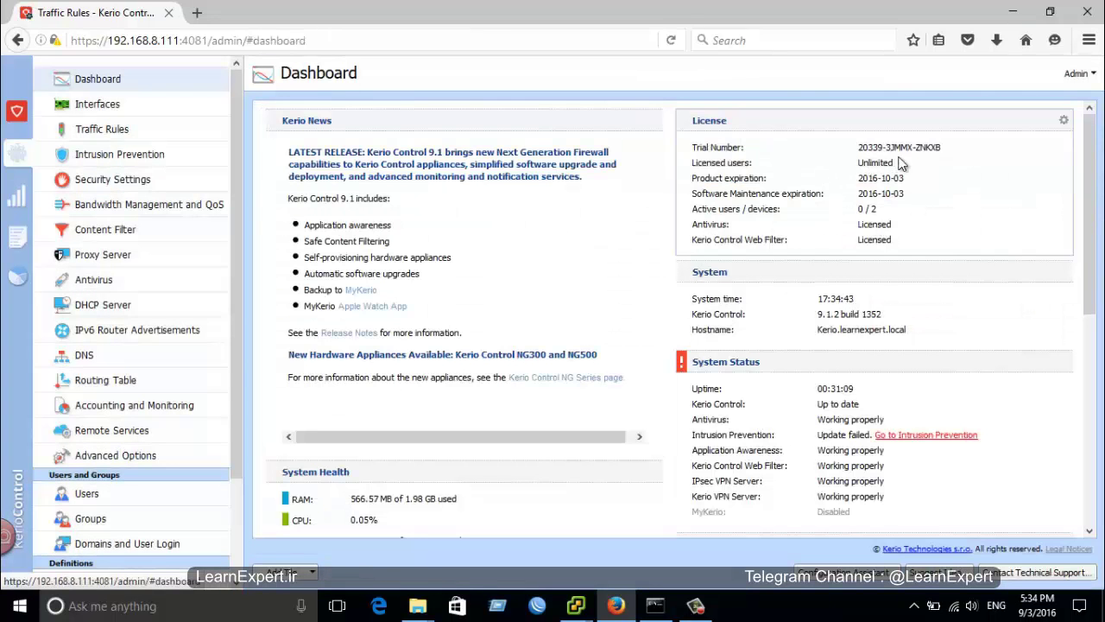
Check the dashboard's system status and start an update of the intrusion prevention signatures and blacklists
scroll(834, 285, "down", 1)
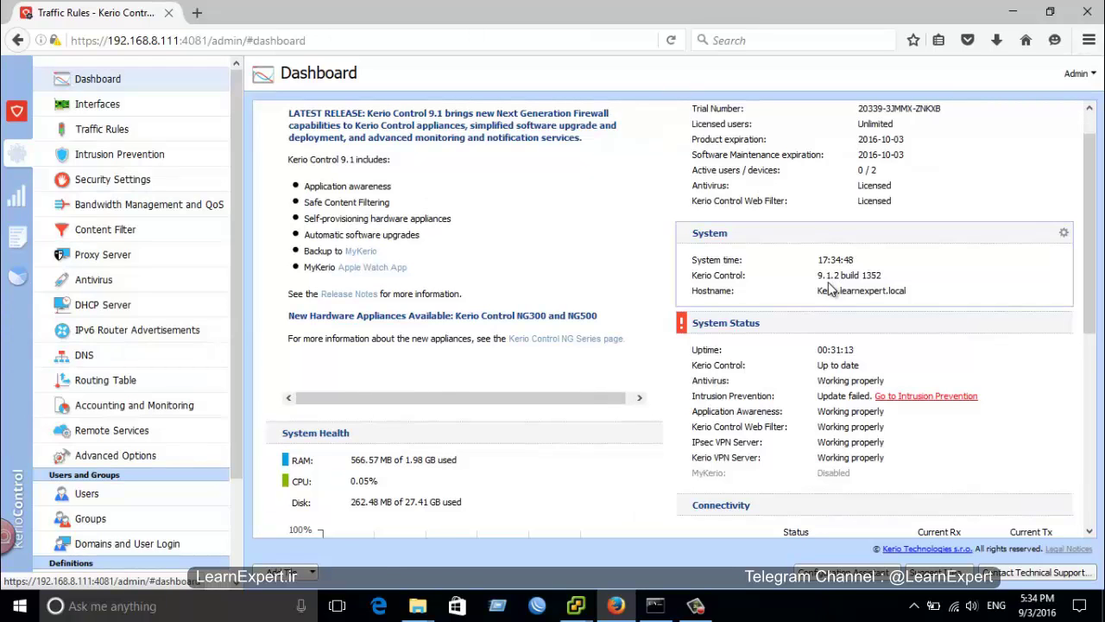
scroll(812, 230, "up", 1)
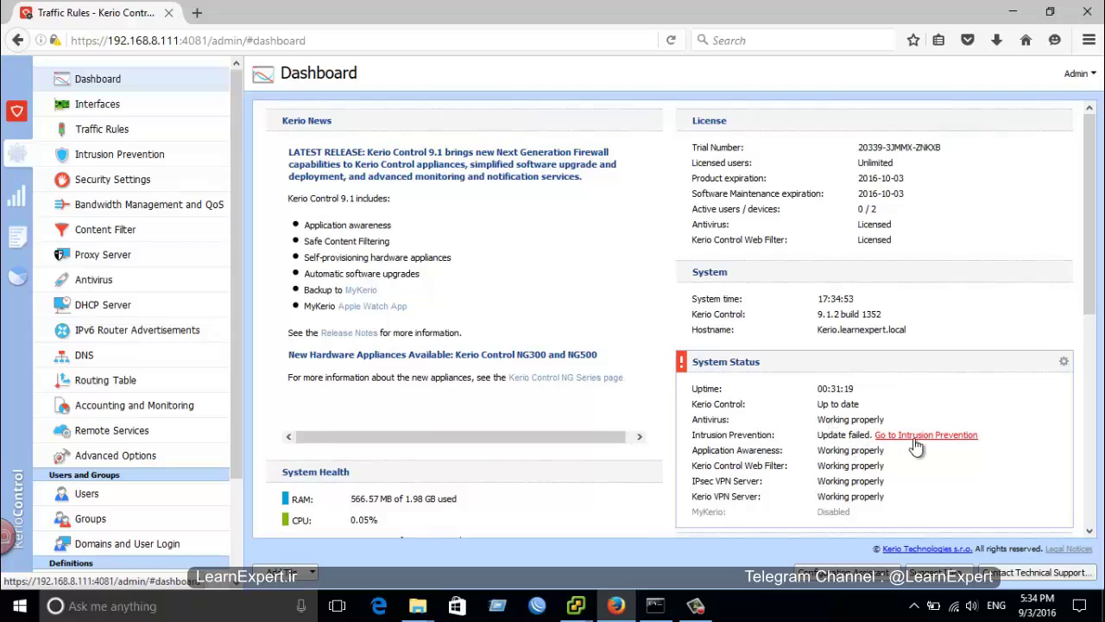
left_click(129, 148)
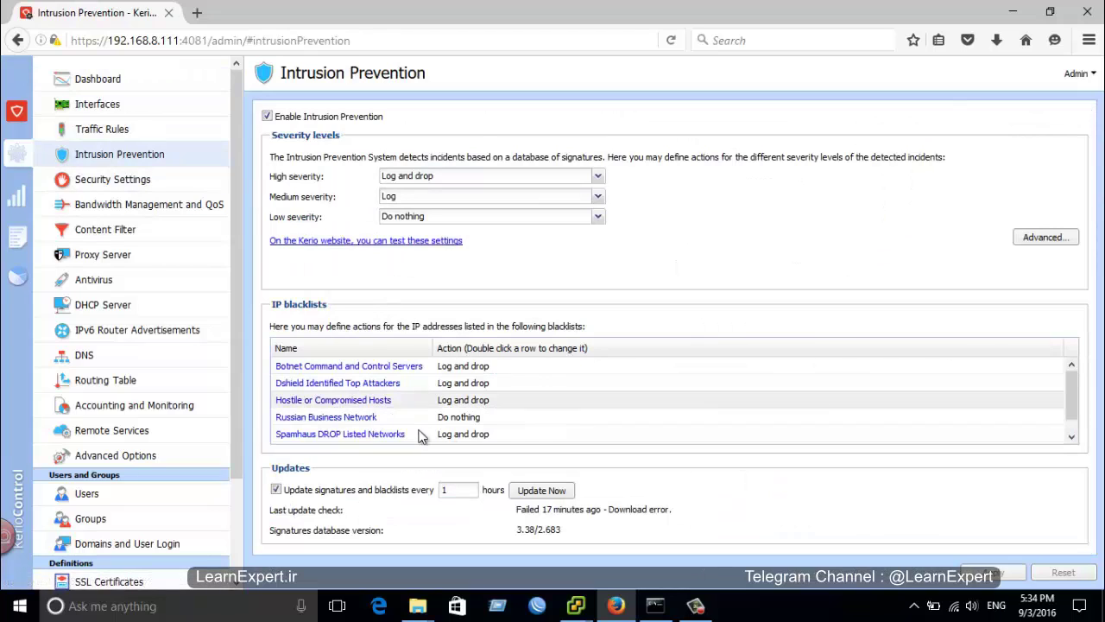
left_click(541, 490)
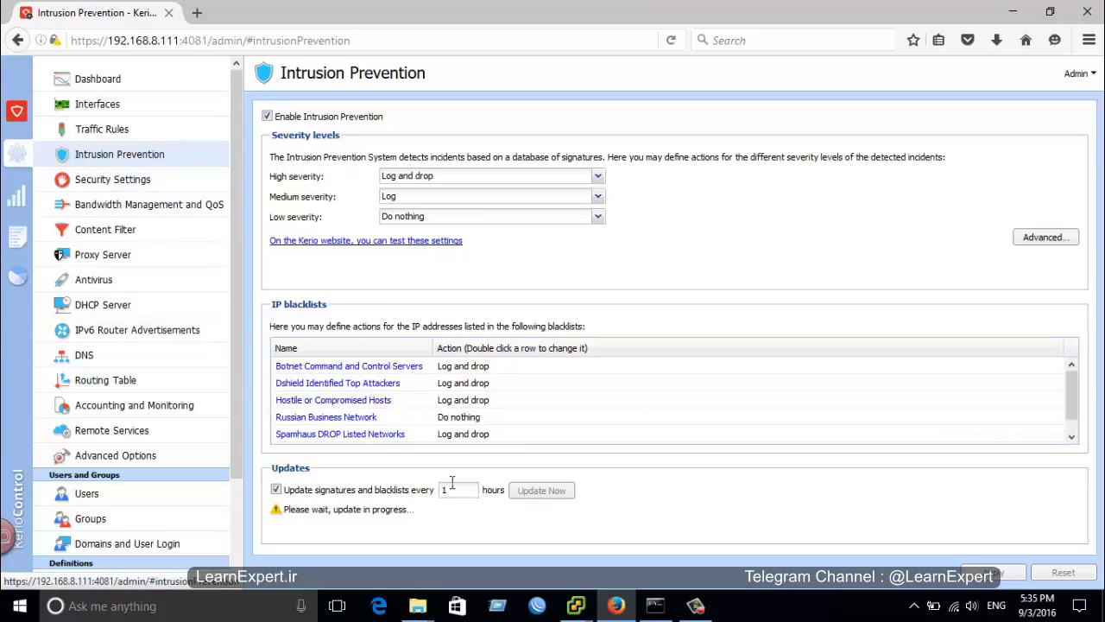
Check the antivirus engine's update details, the progress of the intrusion prevention update and the dashboard's status and connectivity
left_click(107, 288)
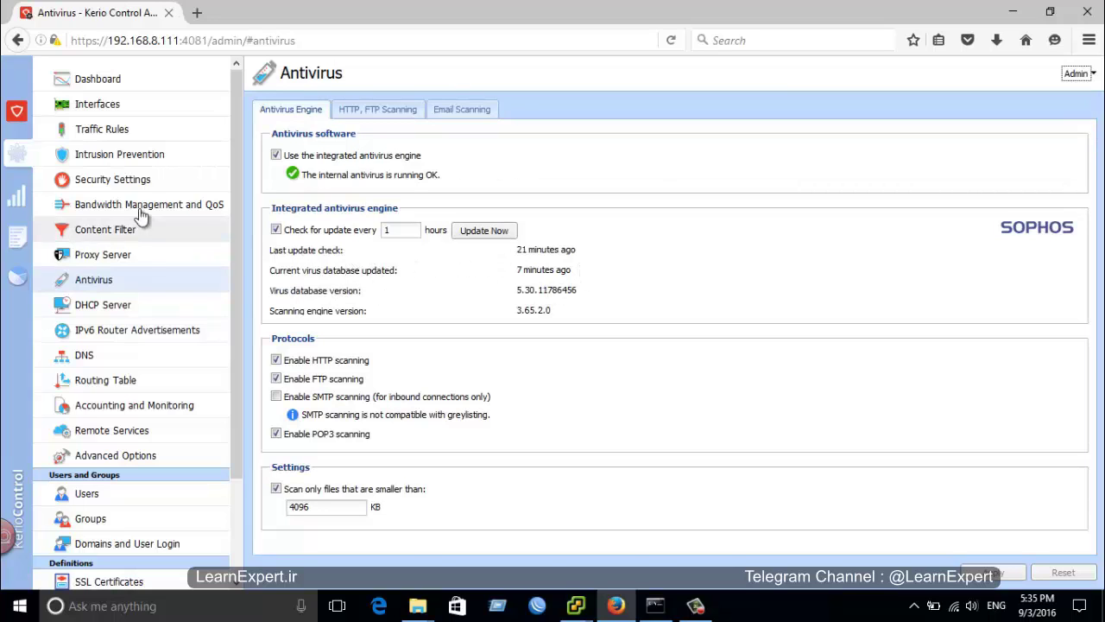
left_click(111, 157)
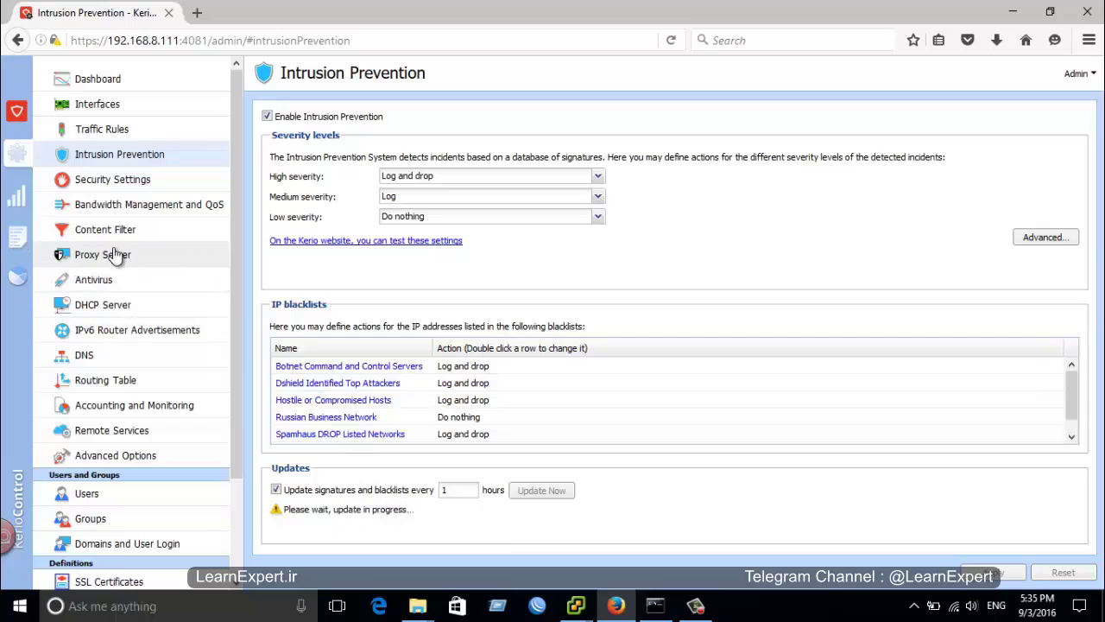
left_click(117, 86)
scroll(937, 420, "down", 3)
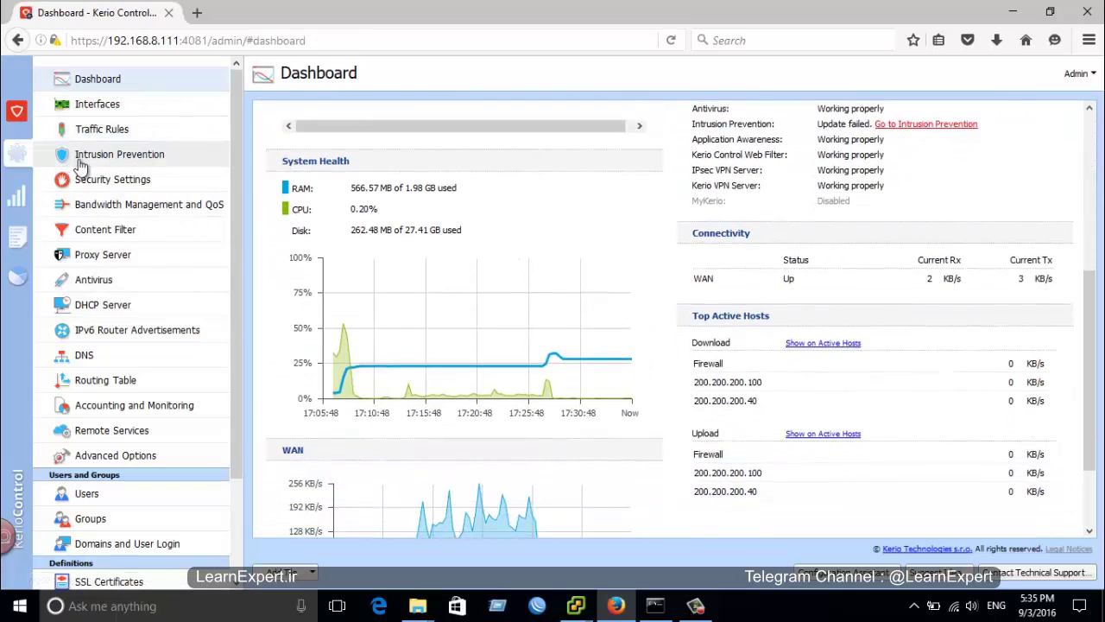
Add a generic allow traffic rule with default settings and place it directly below the Servers rule
left_click(95, 130)
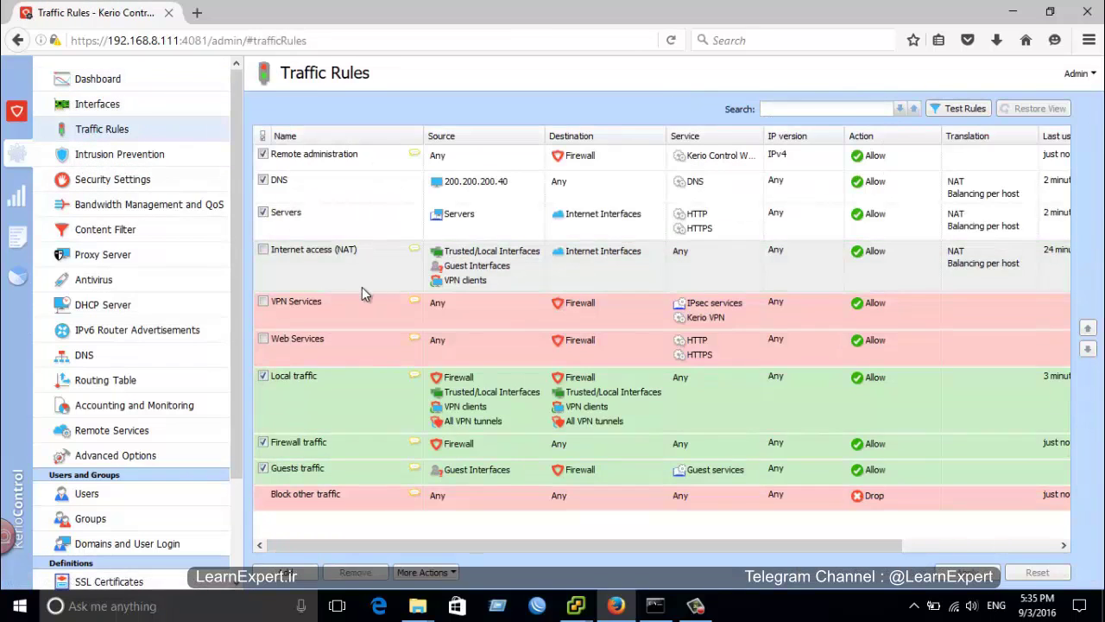
left_click(285, 572)
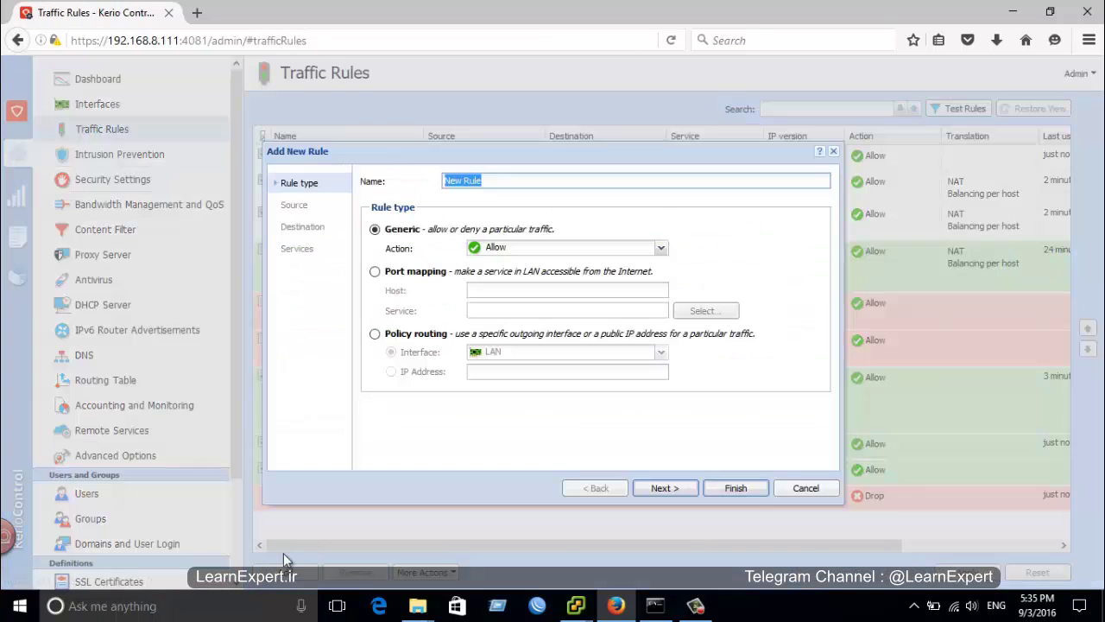
left_click(735, 488)
left_click_drag(350, 156, 317, 249)
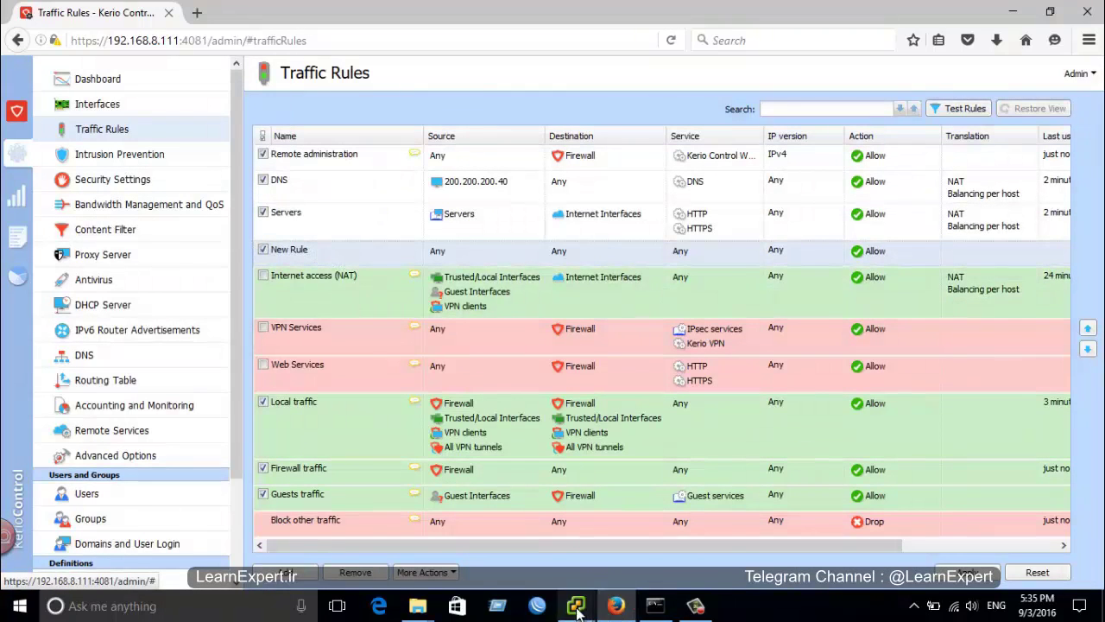
Switch to the COM-1 virtual machine console and check the computer's domain membership in its system information
mouse_move(577, 612)
left_click(666, 515)
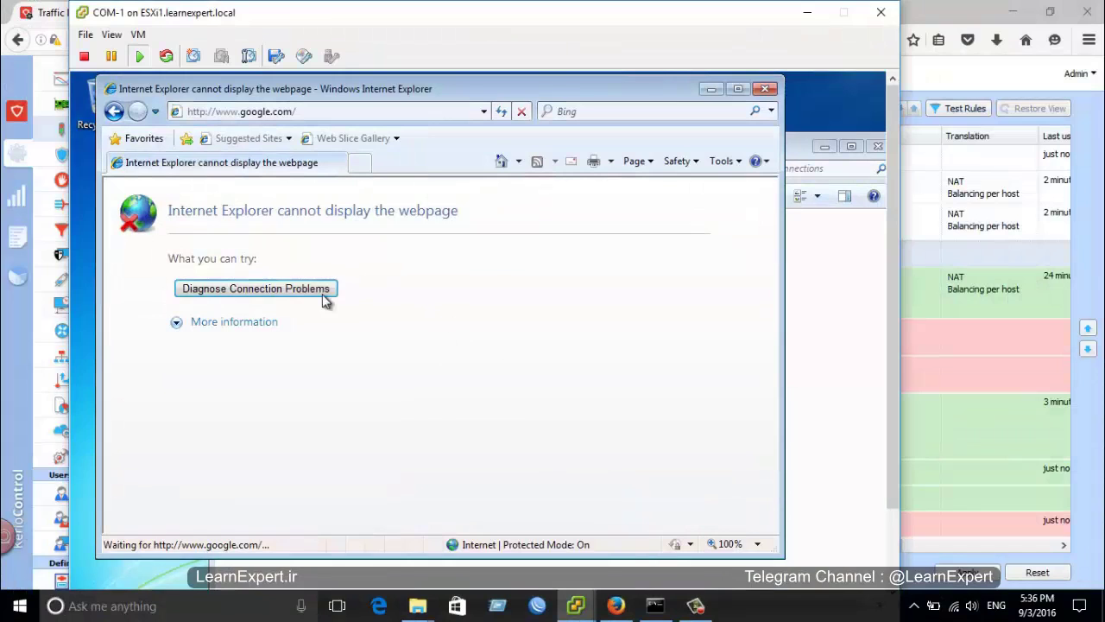
left_click_drag(259, 89, 359, 103)
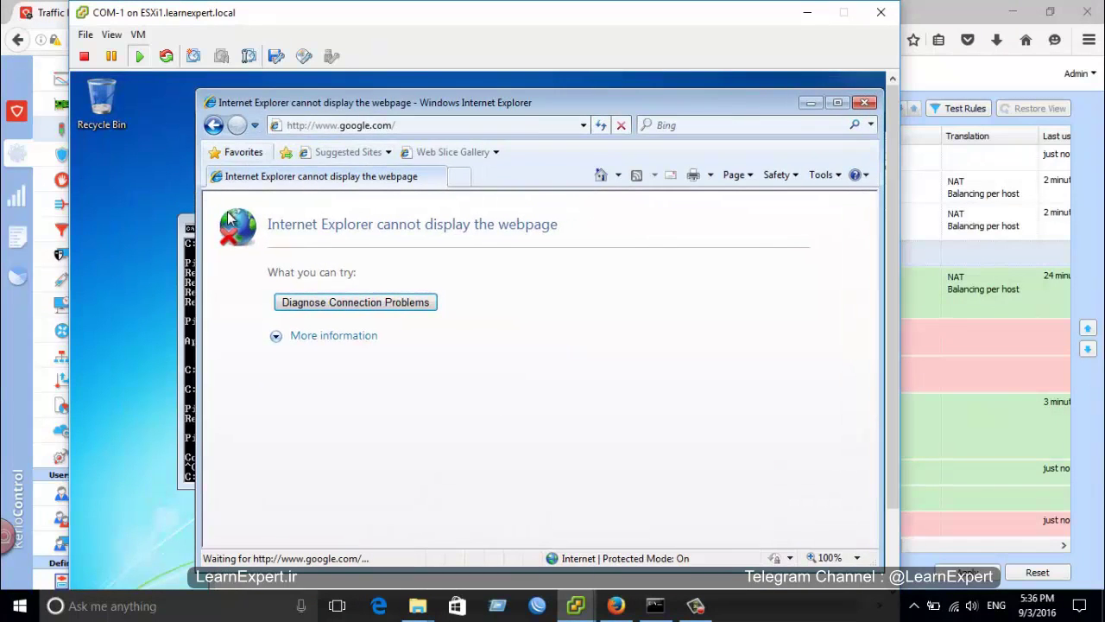
left_click(116, 239)
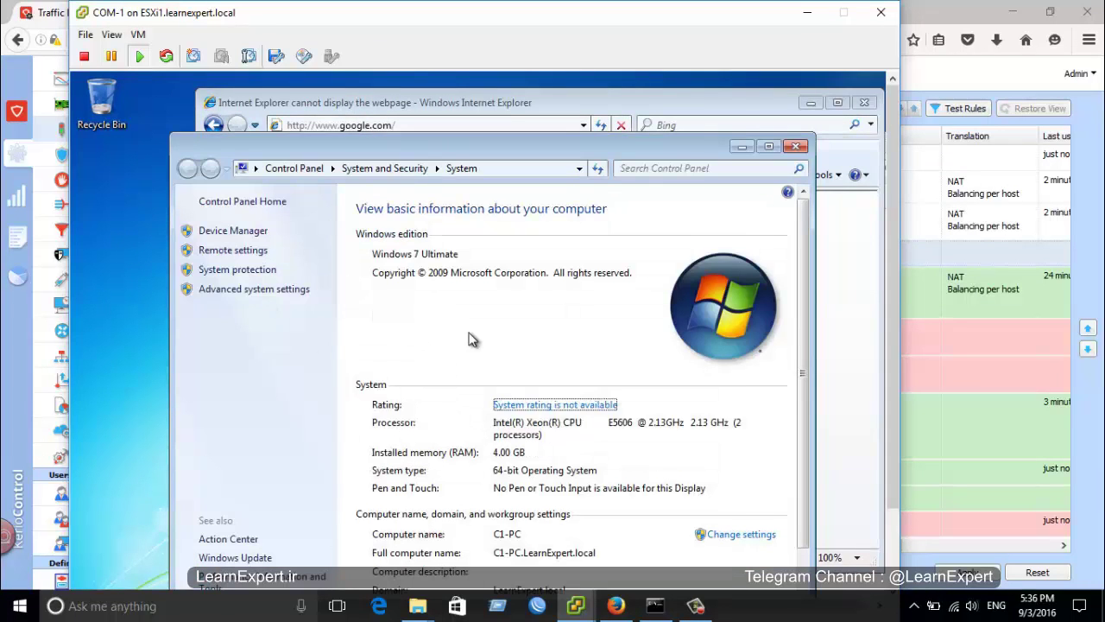
scroll(475, 341, "down", 1)
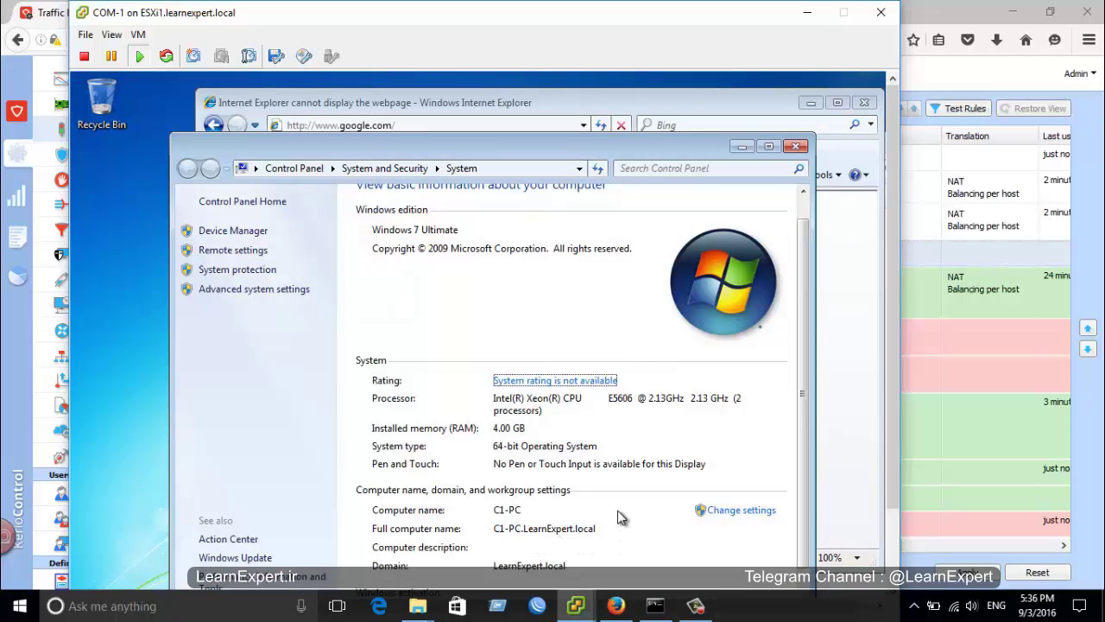
left_click(741, 149)
left_click(464, 124)
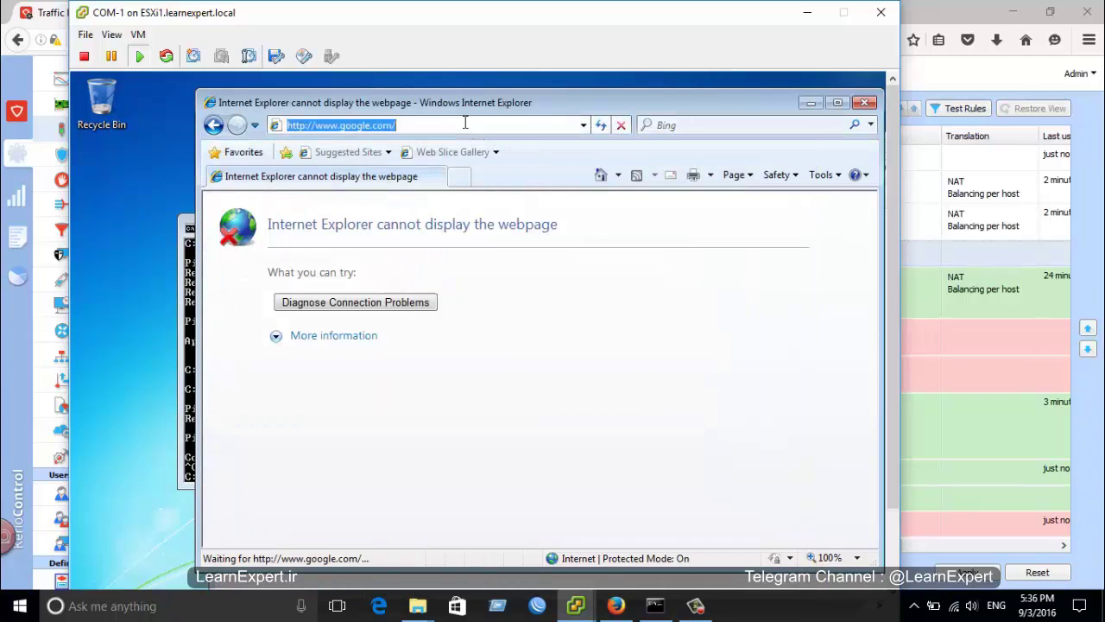
key("Return")
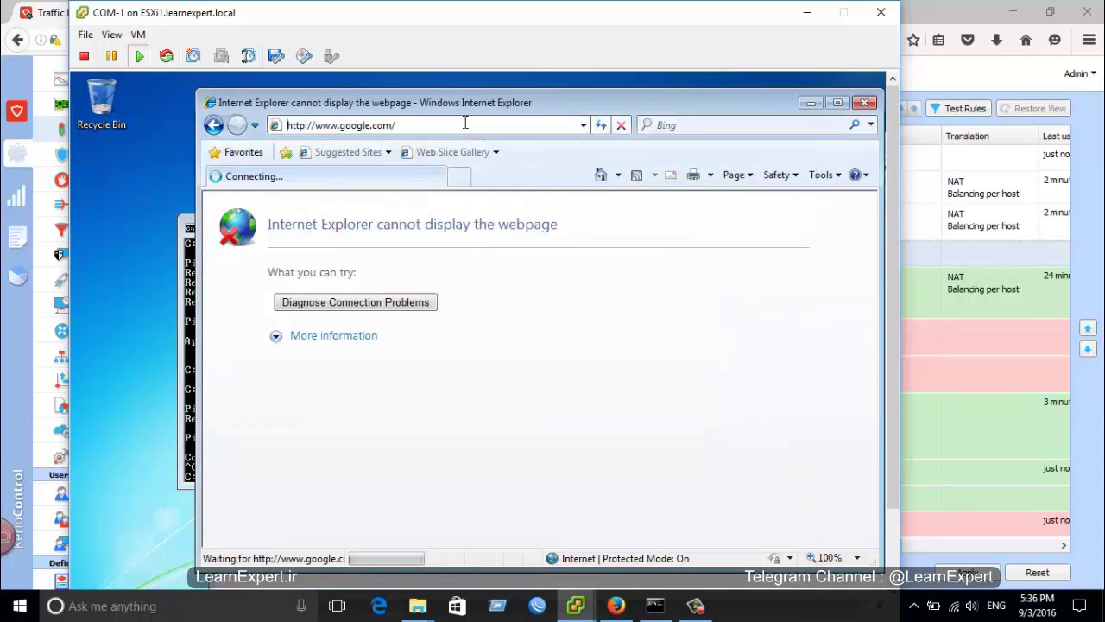
left_click(805, 12)
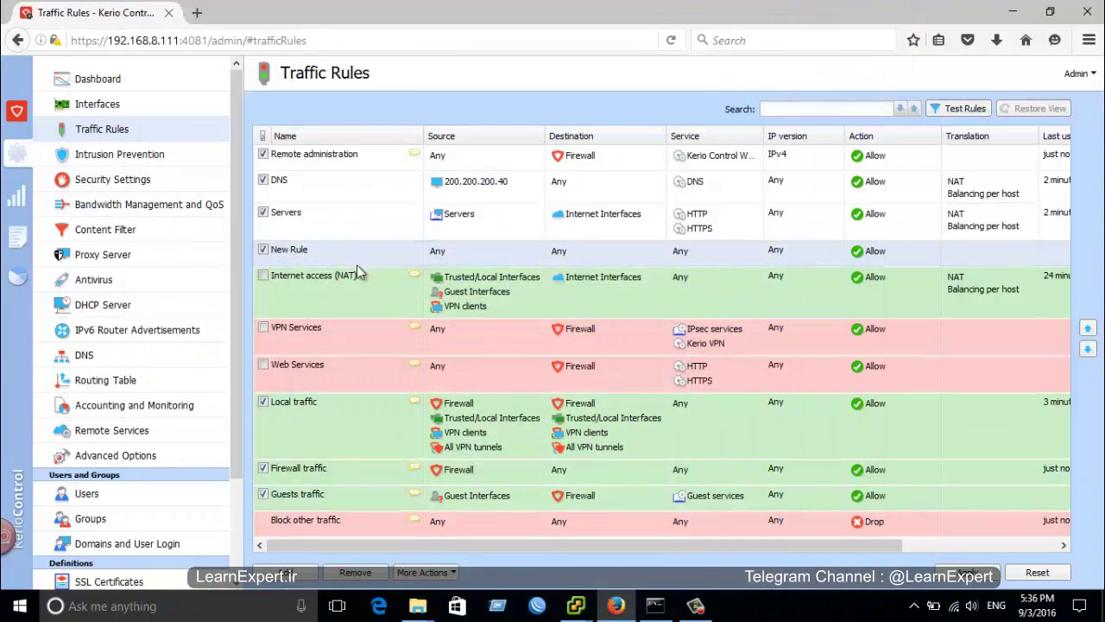
Rename the new traffic rule below the Servers rule as Client Internet
double_click(322, 252)
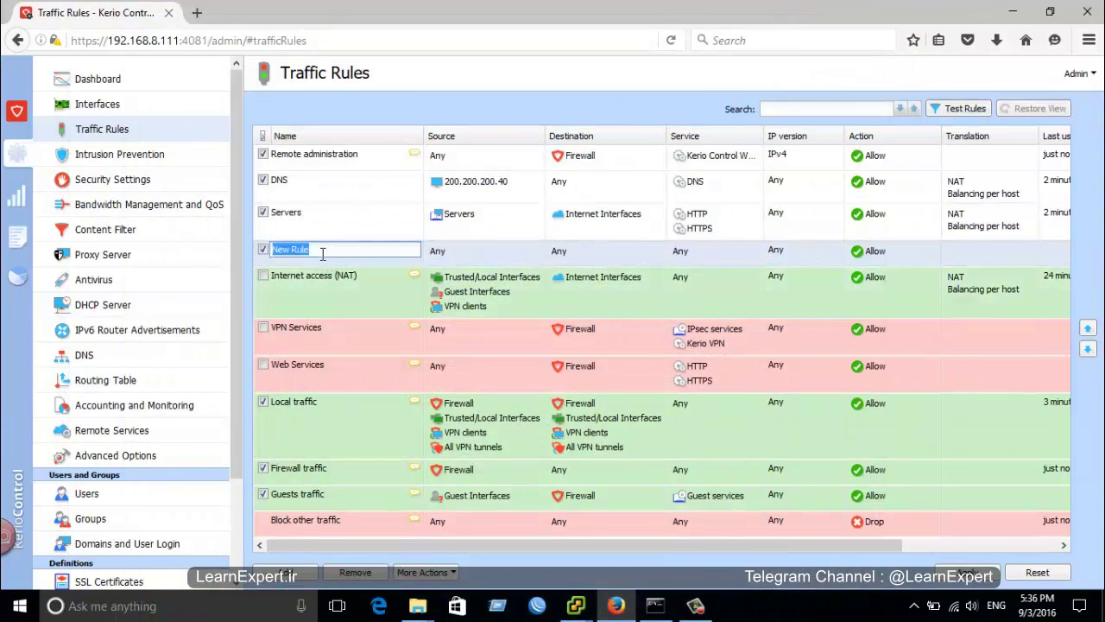
key("BackSpace")
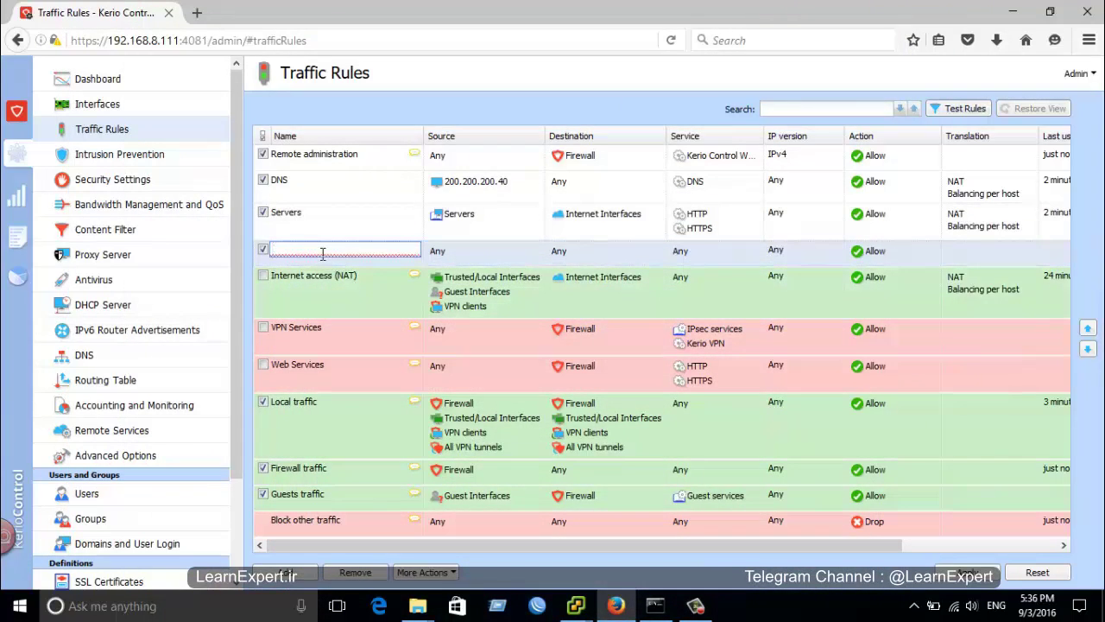
type("Client Internet")
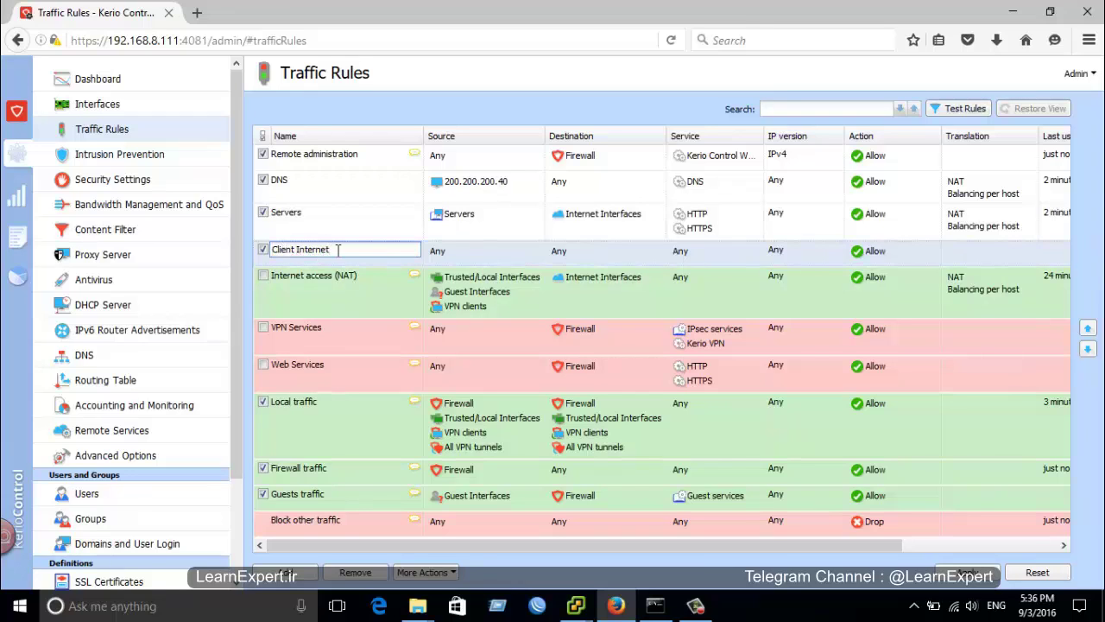
key("Return")
Add the user com1 from the learnexpert.local domain as a source of the Client Internet rule
double_click(469, 259)
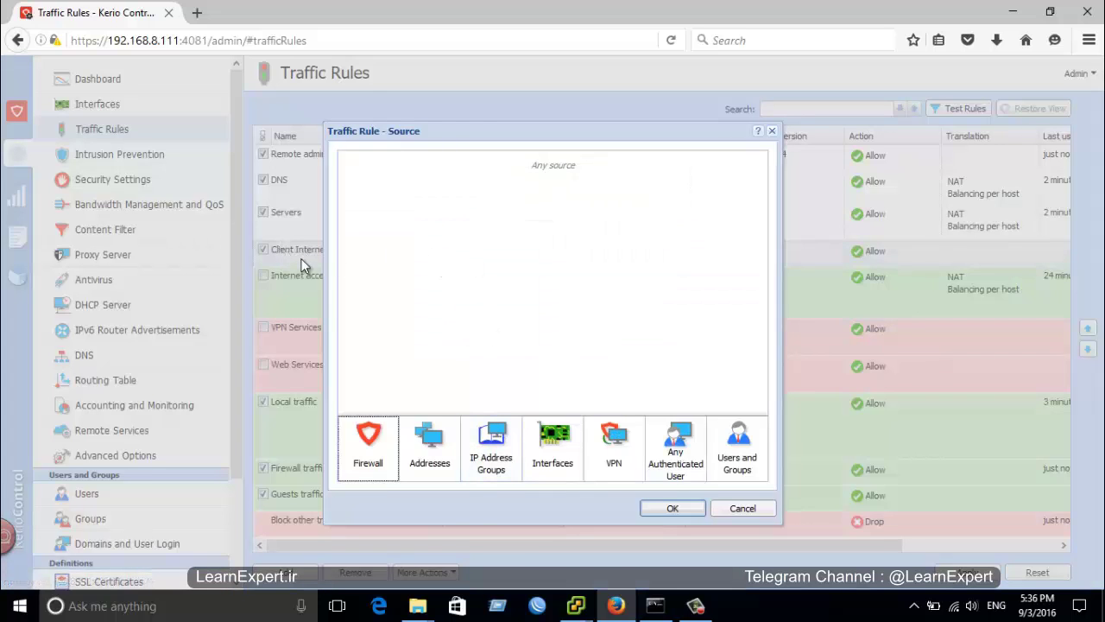
left_click(737, 454)
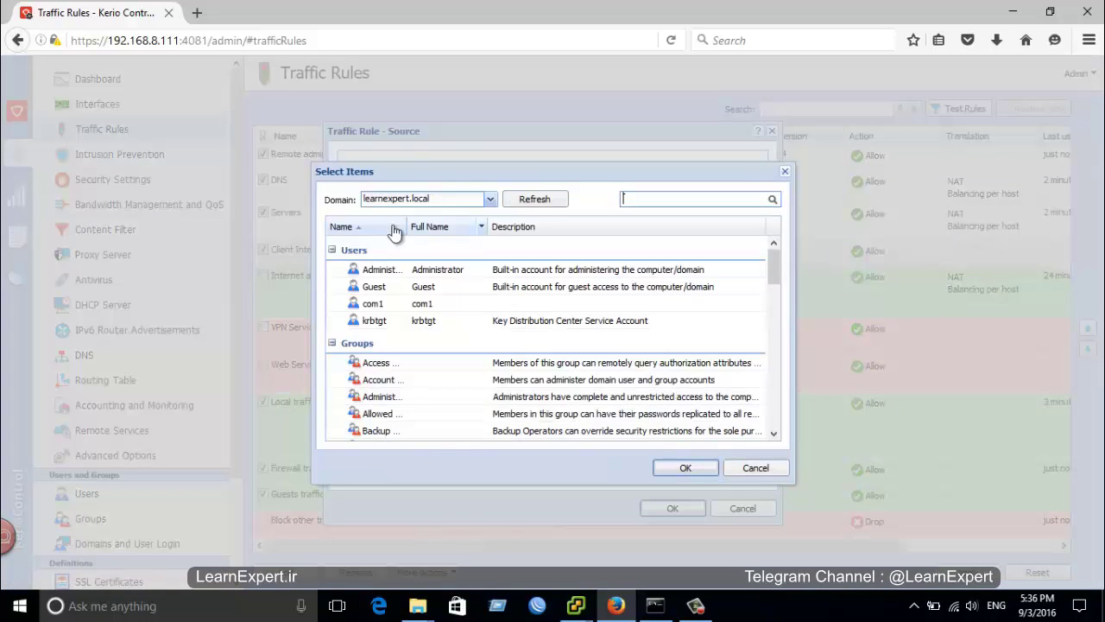
left_click(407, 198)
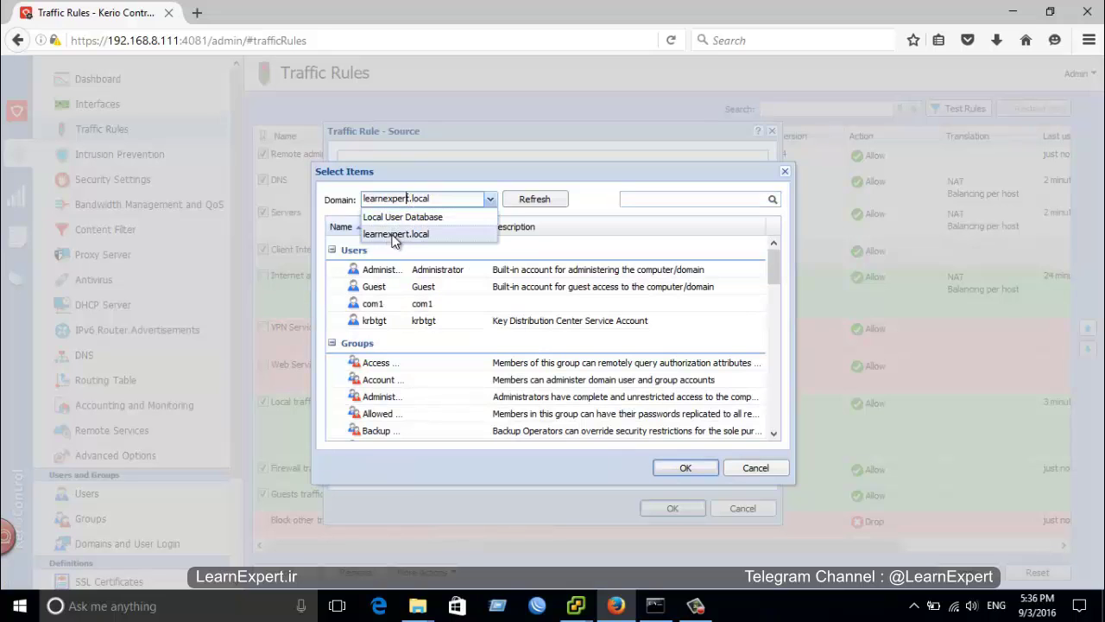
left_click(395, 234)
double_click(371, 307)
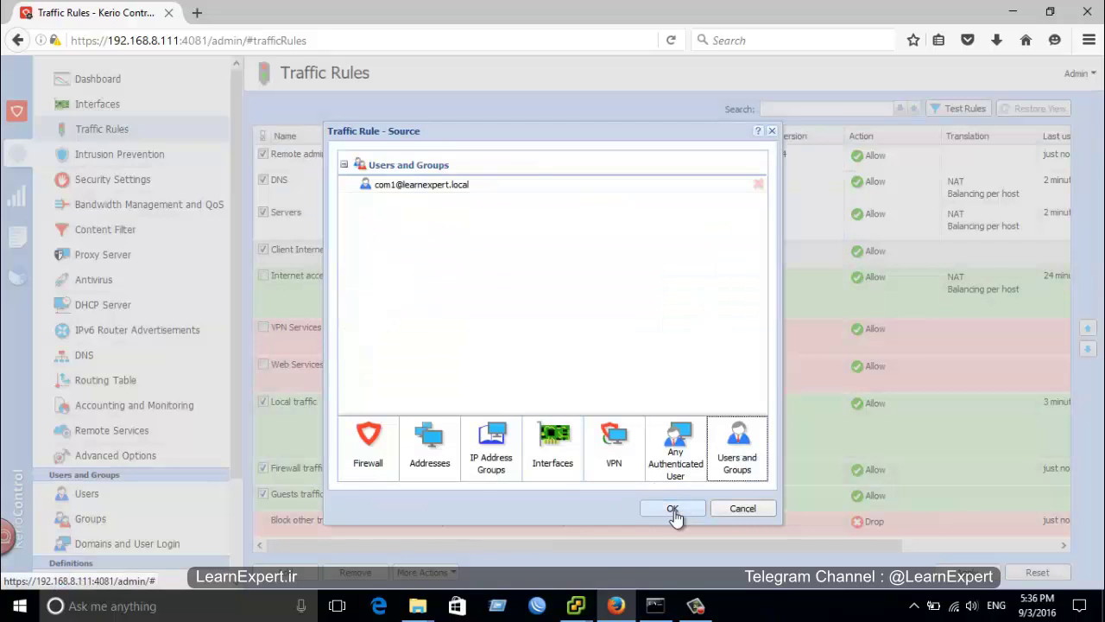
Look through the learnexpert.local users and groups that can serve as rule sources, widening the name column, and pick com1 again
left_click(738, 464)
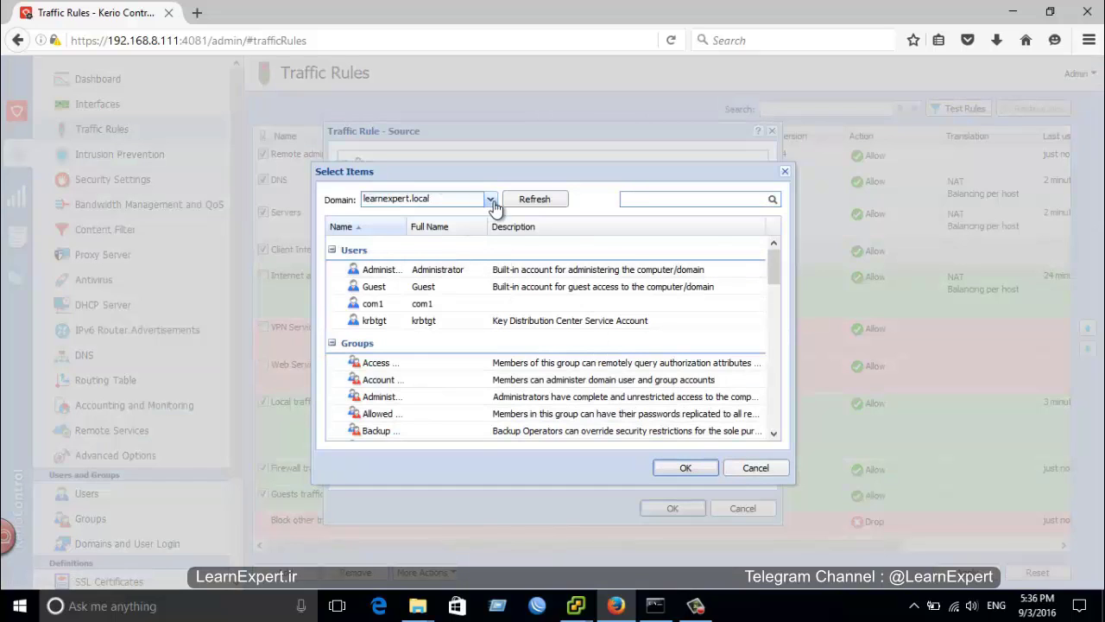
scroll(466, 355, "down", 3)
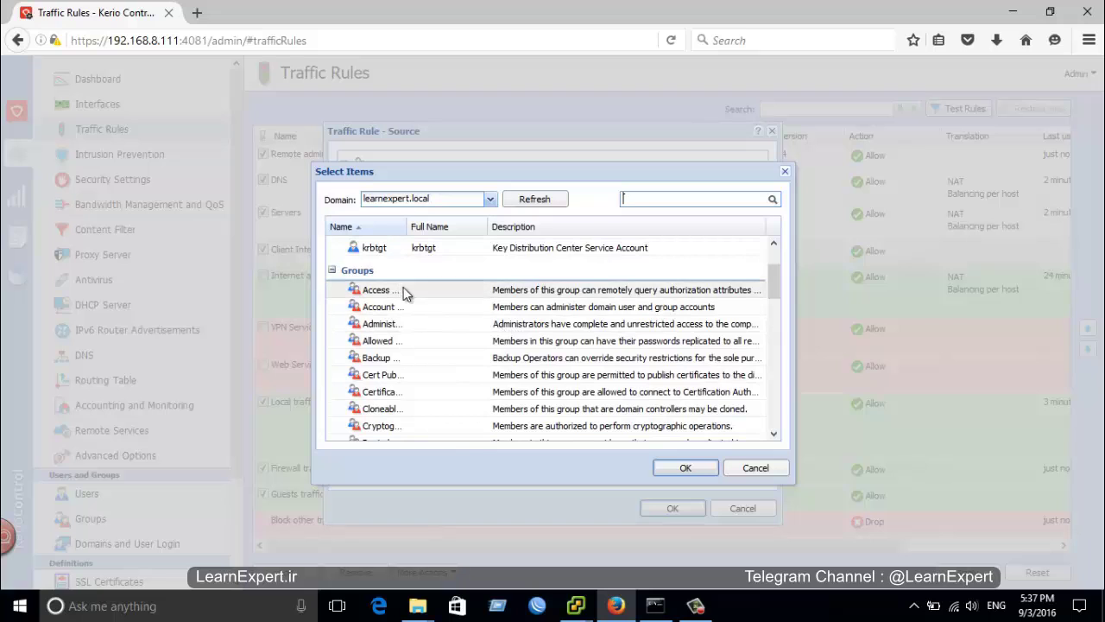
left_click_drag(407, 228, 450, 232)
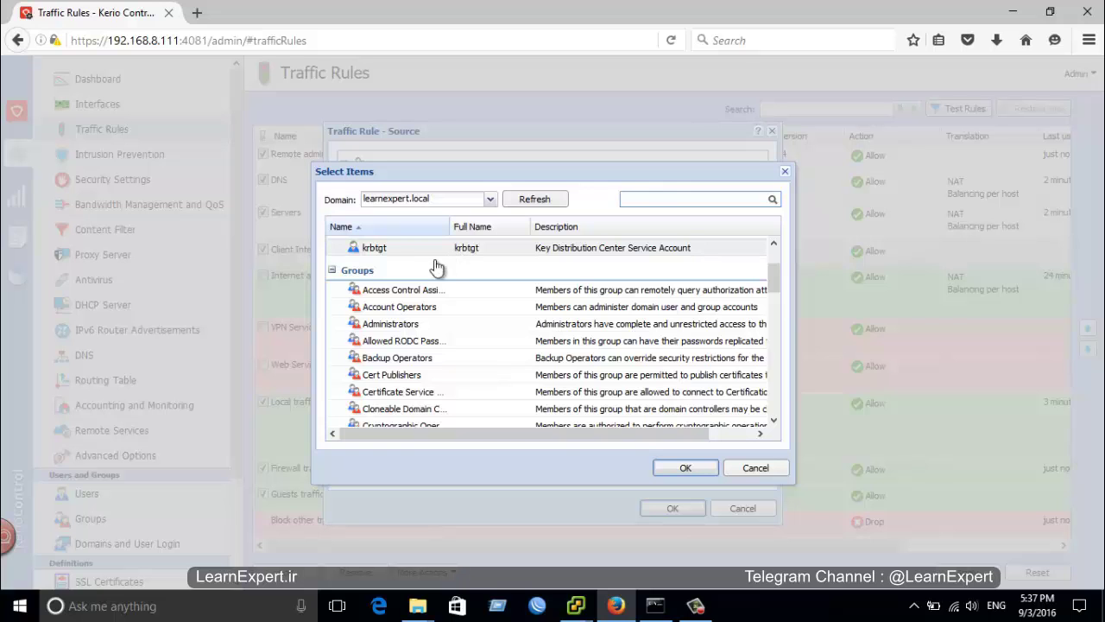
scroll(437, 359, "down", 2)
scroll(437, 367, "down", 1)
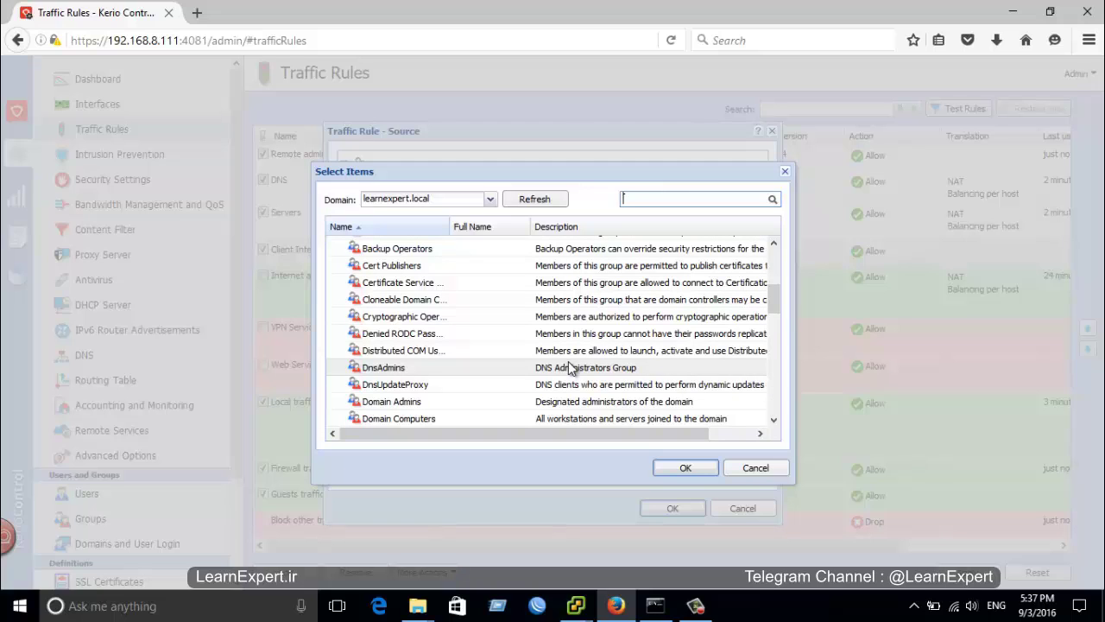
left_click(487, 201)
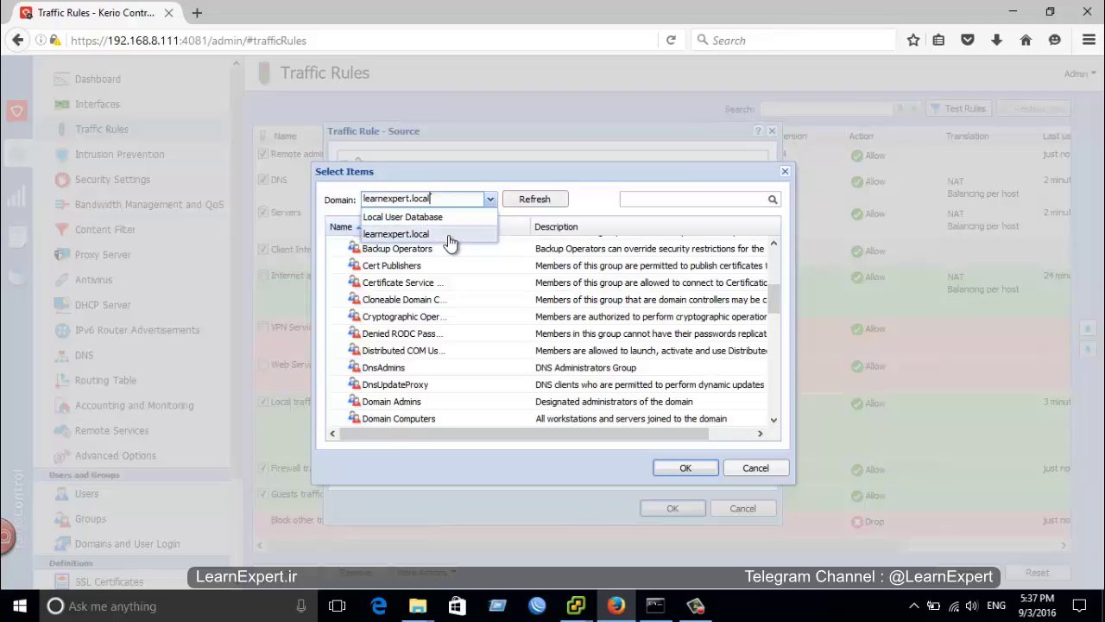
left_click(448, 235)
scroll(527, 298, "down", 5)
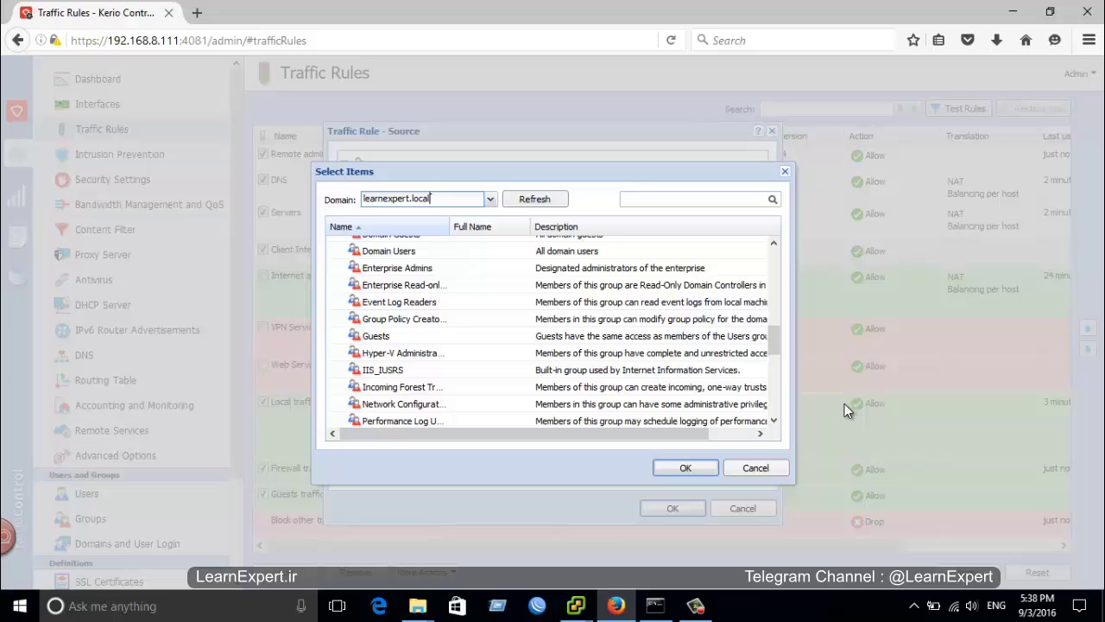
scroll(498, 362, "down", 5)
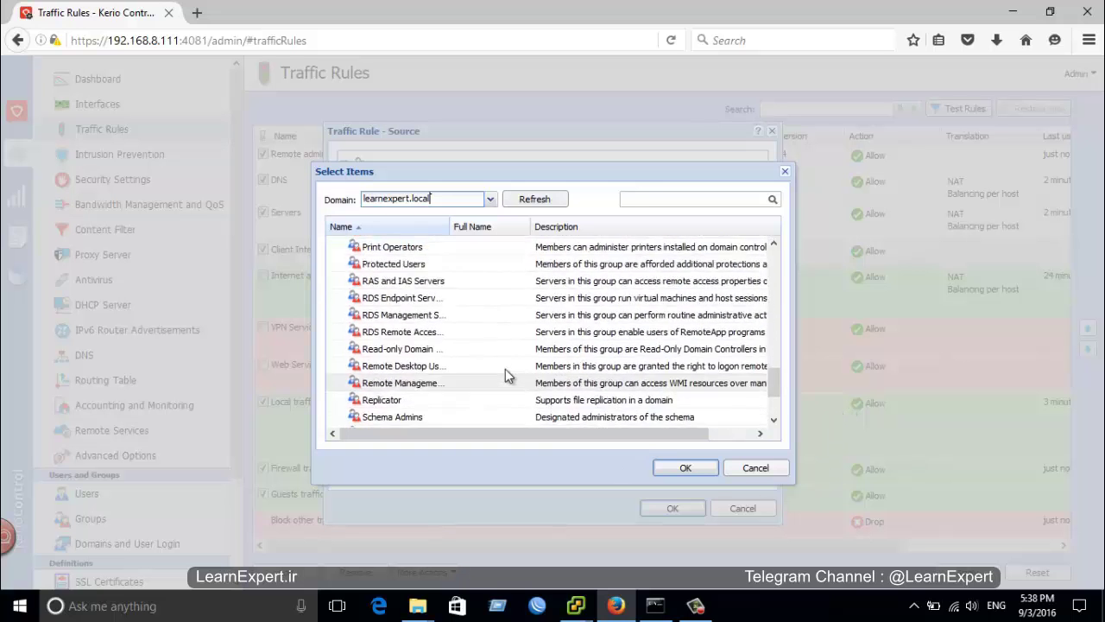
scroll(505, 369, "up", 7)
scroll(557, 348, "up", 6)
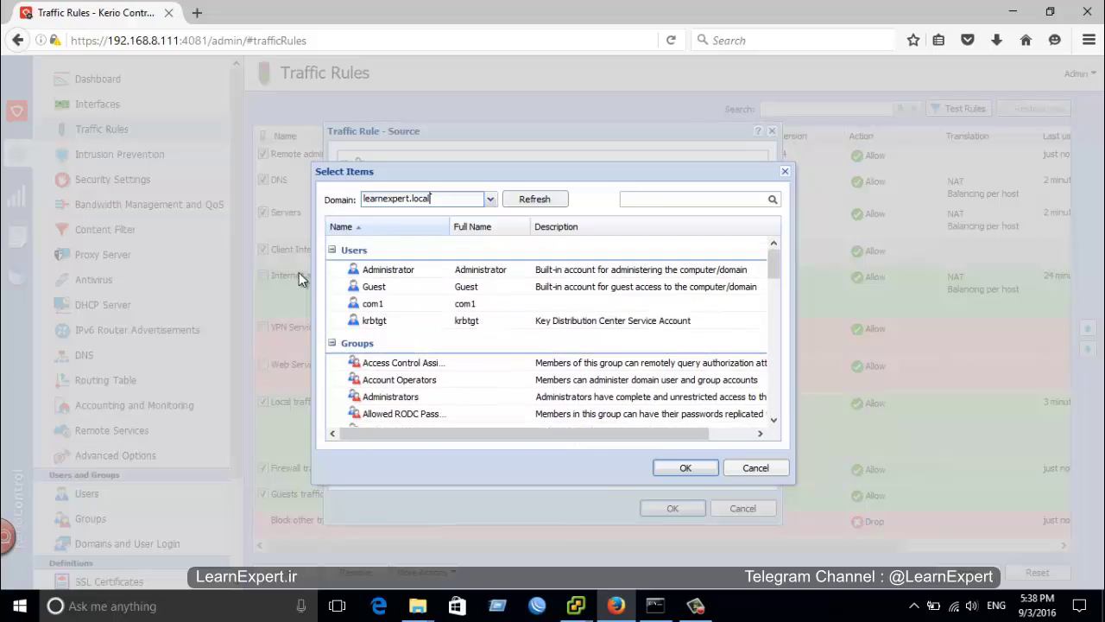
double_click(387, 304)
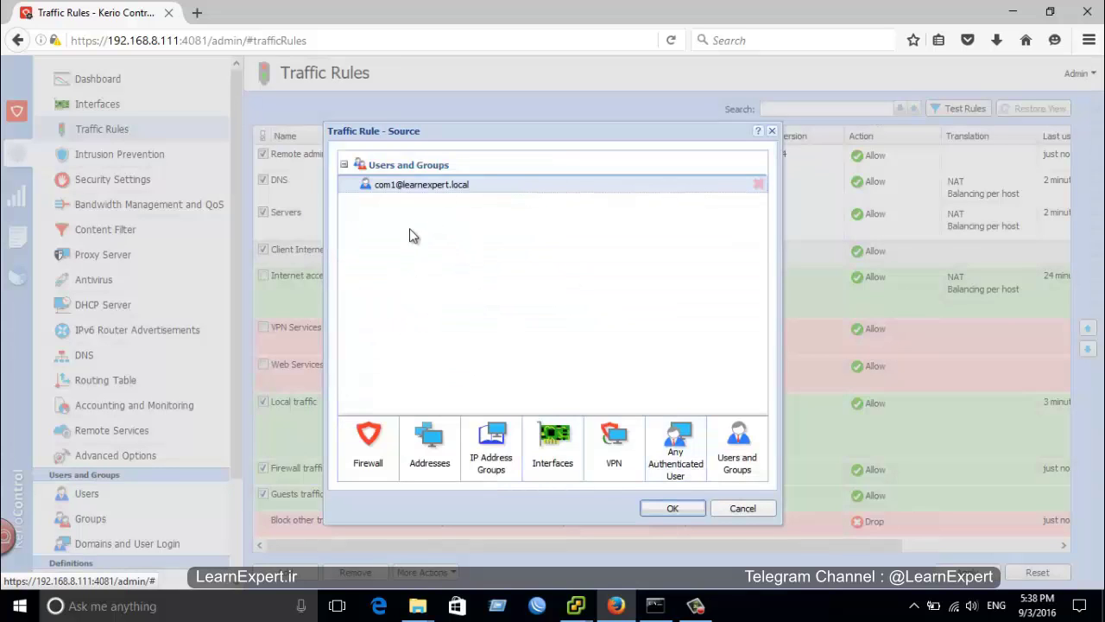
Confirm the source selection and set the Client Internet rule's destination to Internet Interfaces
left_click(676, 510)
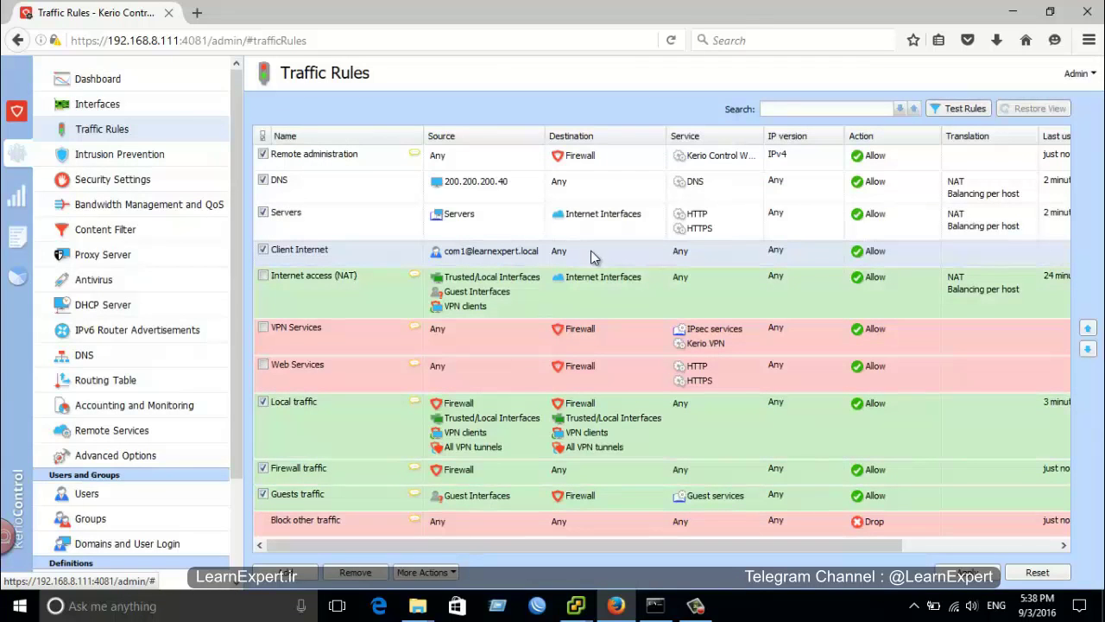
double_click(588, 252)
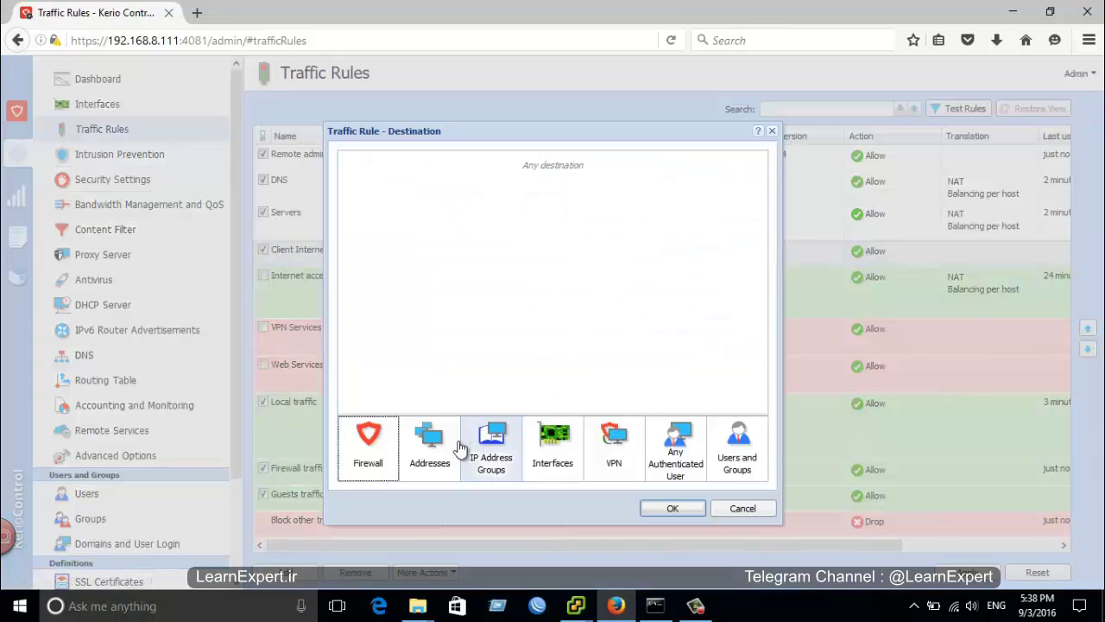
left_click(562, 459)
left_click(482, 261)
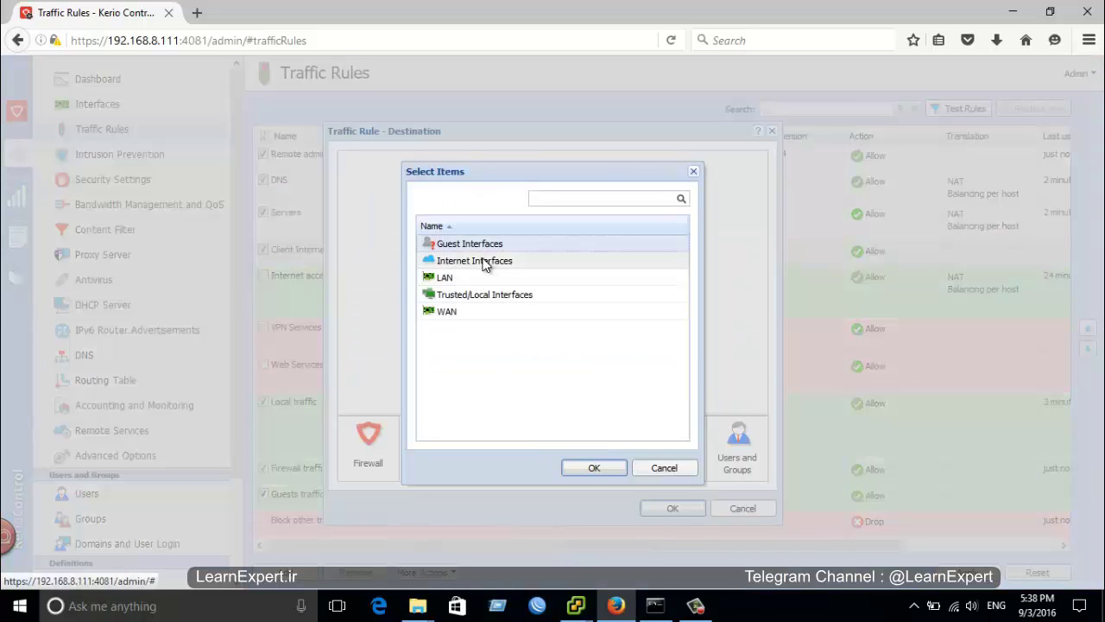
left_click(594, 468)
left_click(665, 508)
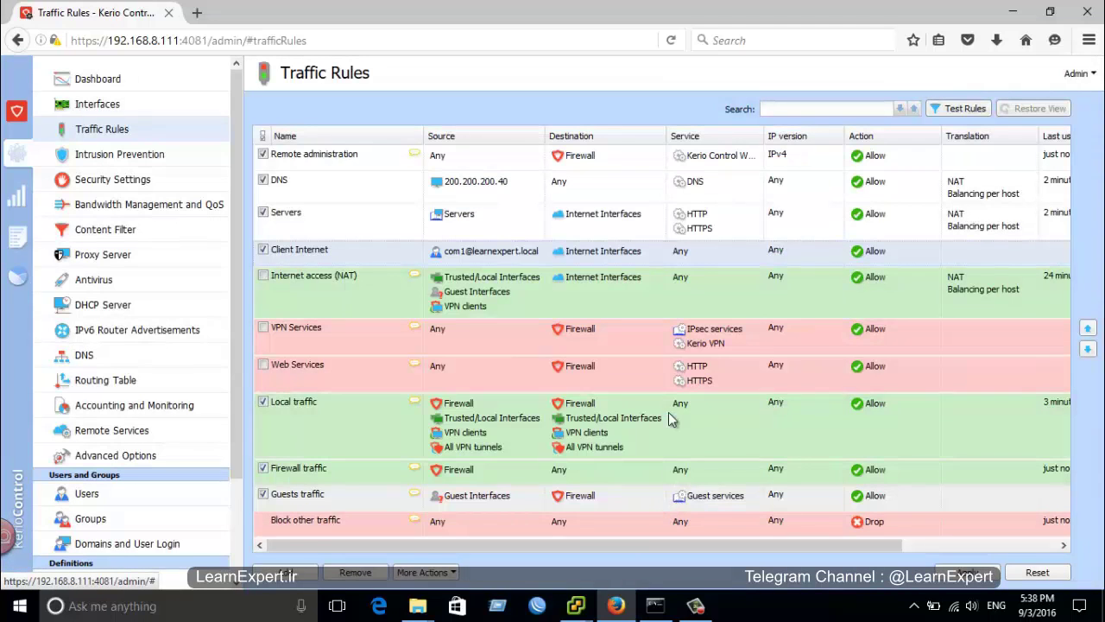
Add the HTTP, HTTPS and FTP services to the Client Internet rule
double_click(704, 253)
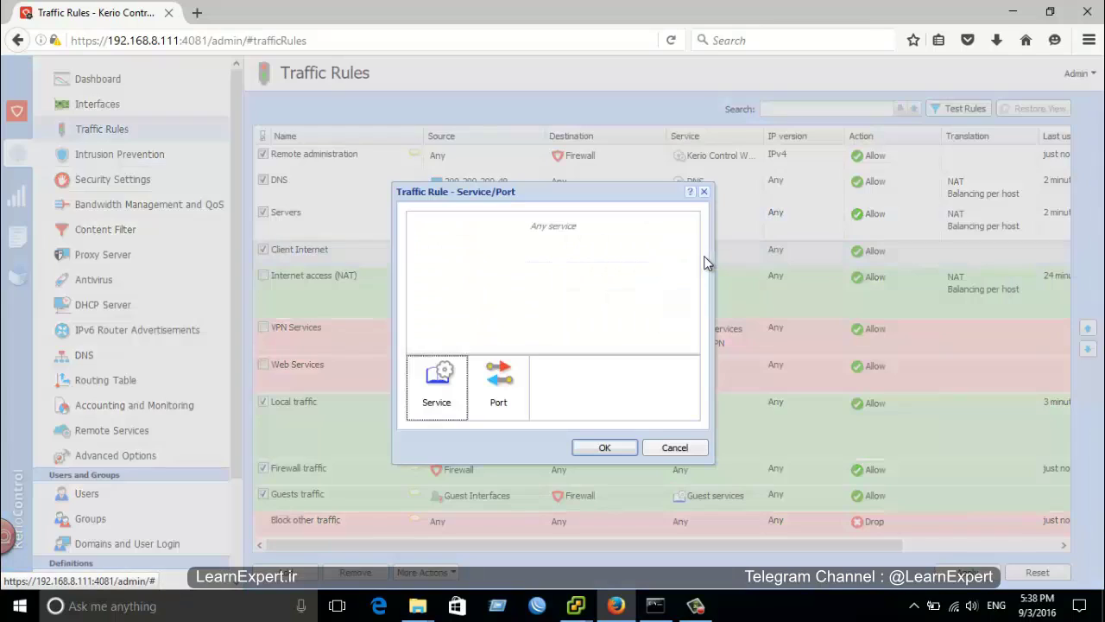
left_click(439, 378)
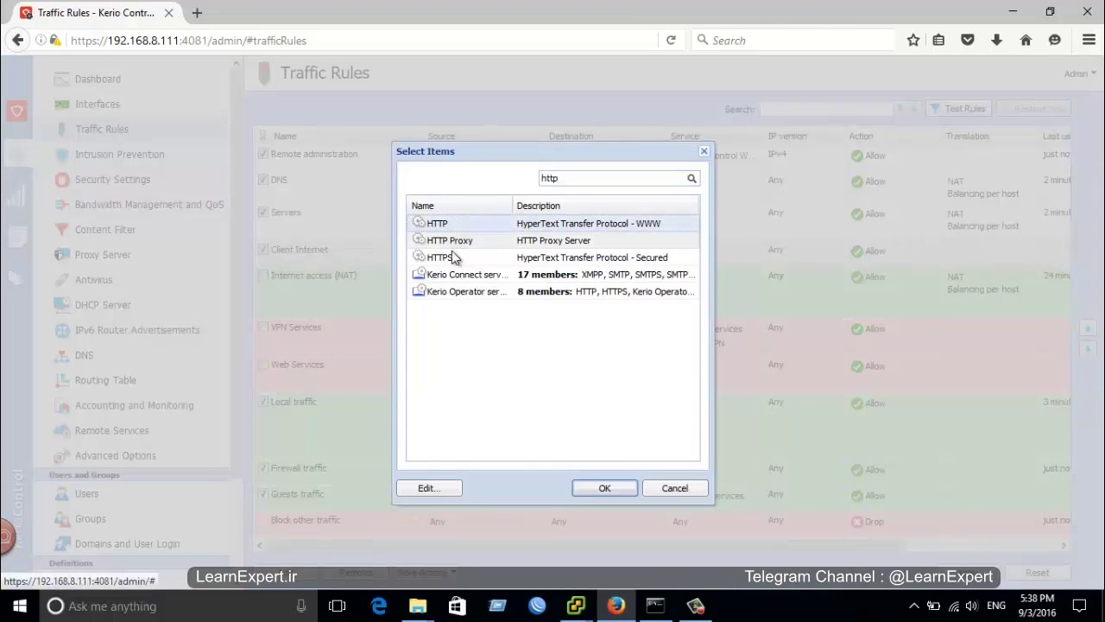
left_click(451, 257, "ctrl")
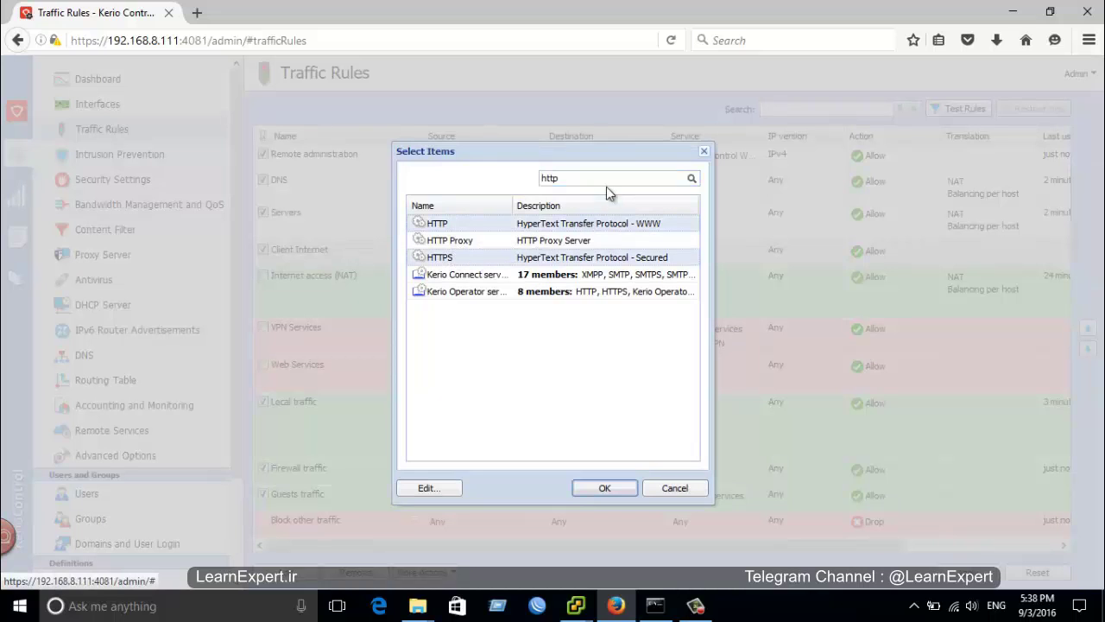
left_click(596, 489)
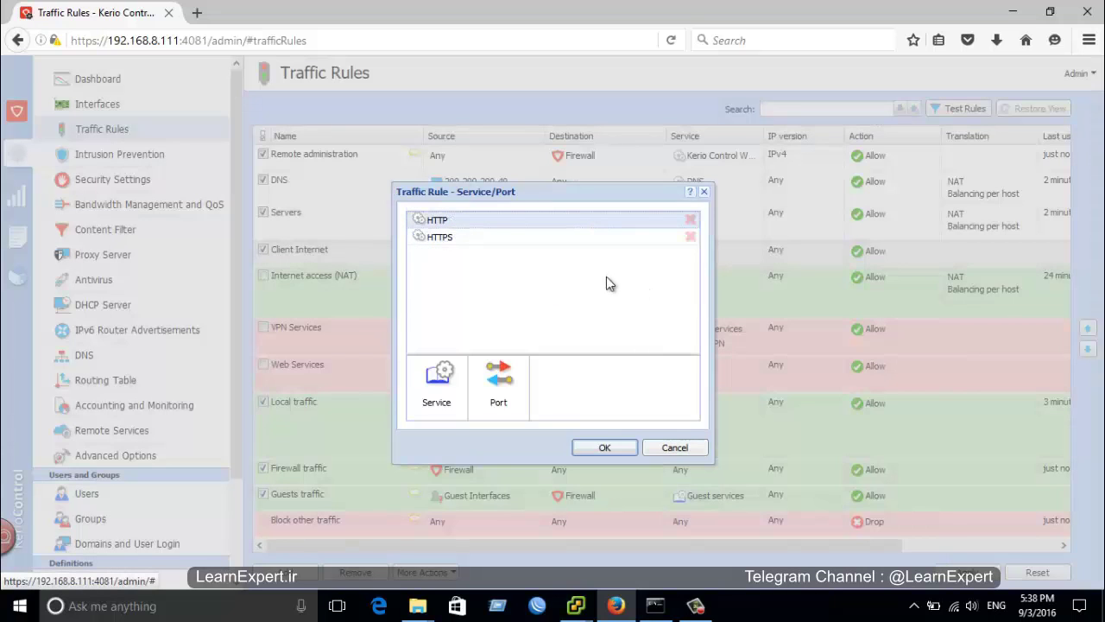
left_click(439, 397)
type("ftp")
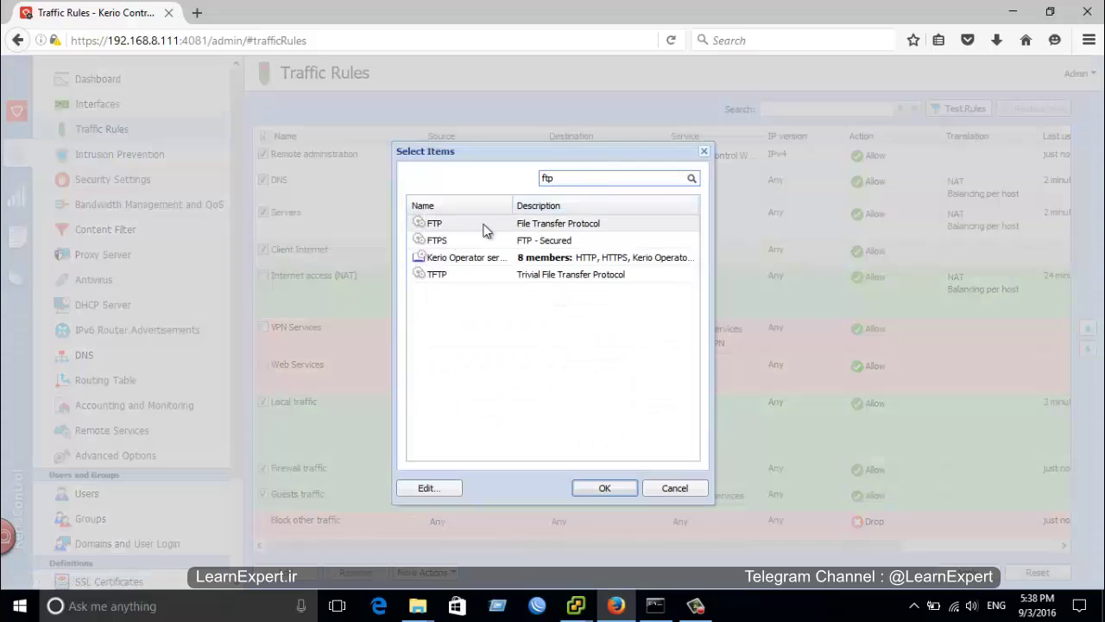
double_click(485, 226)
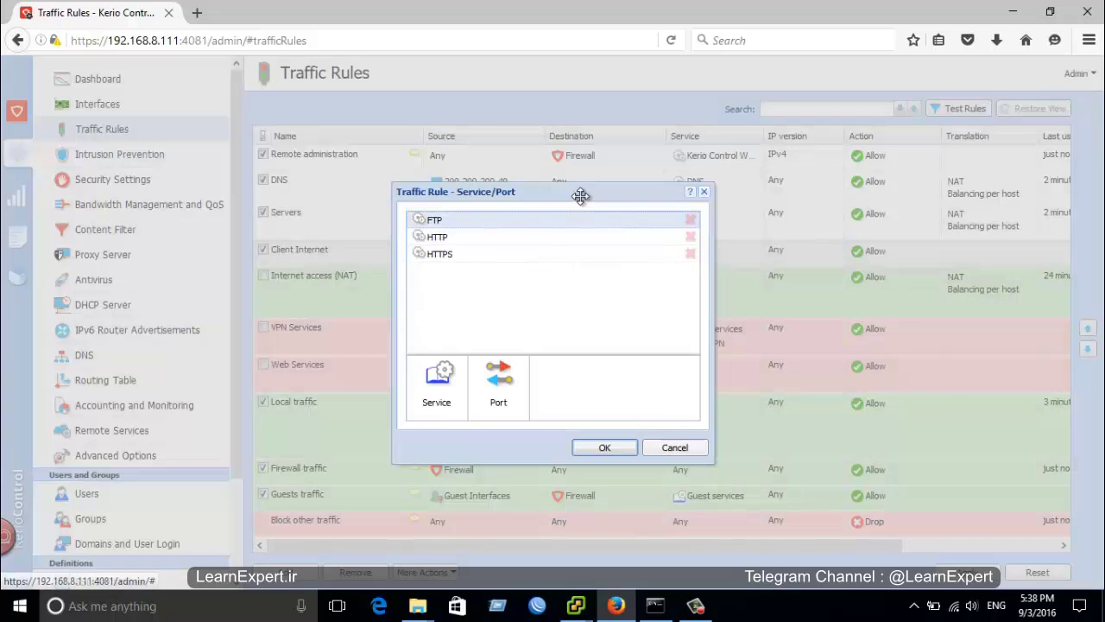
Clear the service search filter and browse the full list for another service to add to the Client Internet rule
left_click(456, 373)
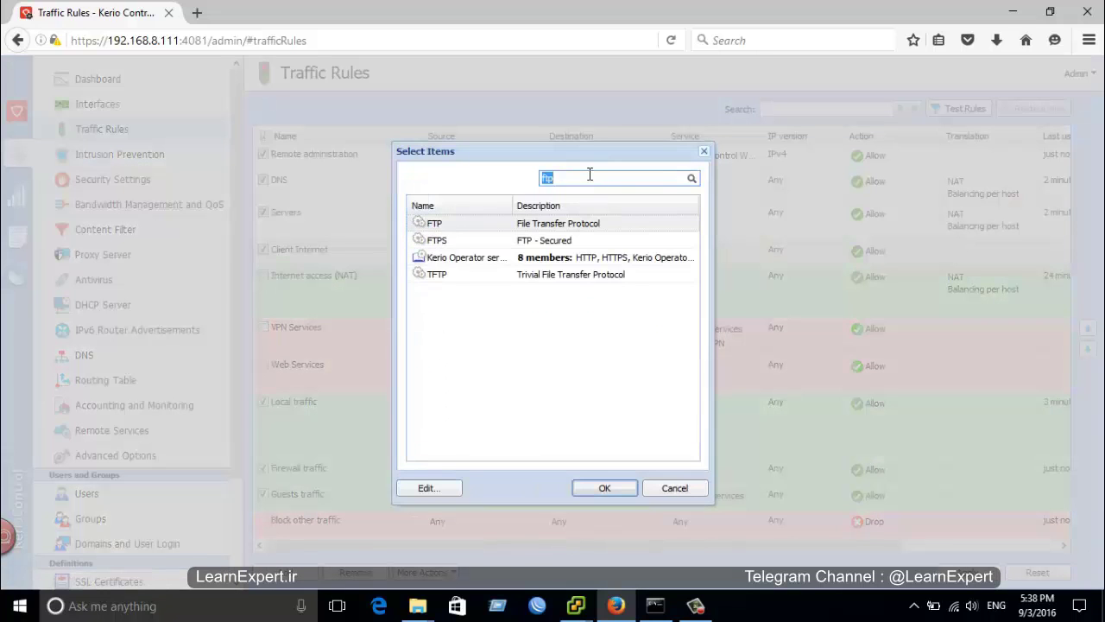
key("BackSpace")
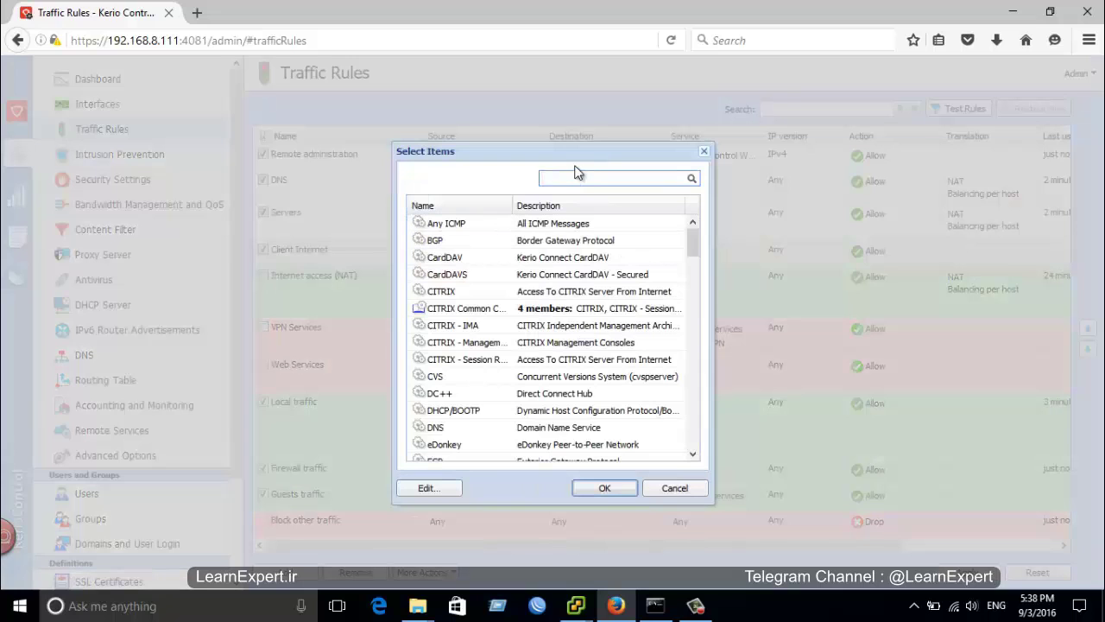
scroll(477, 393, "down", 1)
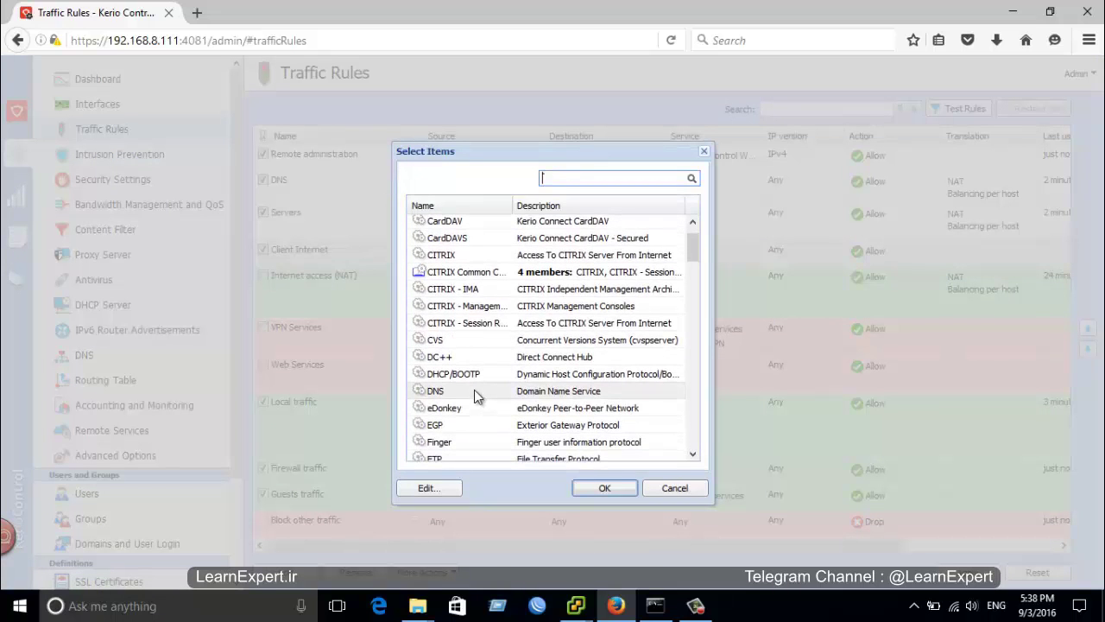
Add the NetBIOS-NS service to the Client Internet traffic rule
scroll(476, 410, "down", 1)
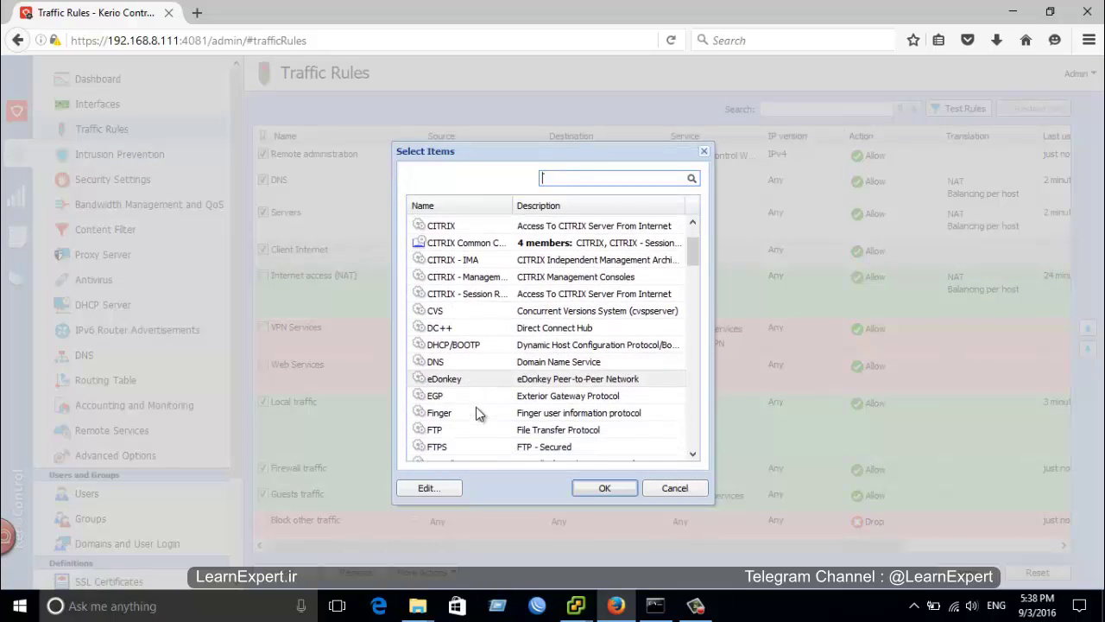
scroll(477, 408, "down", 6)
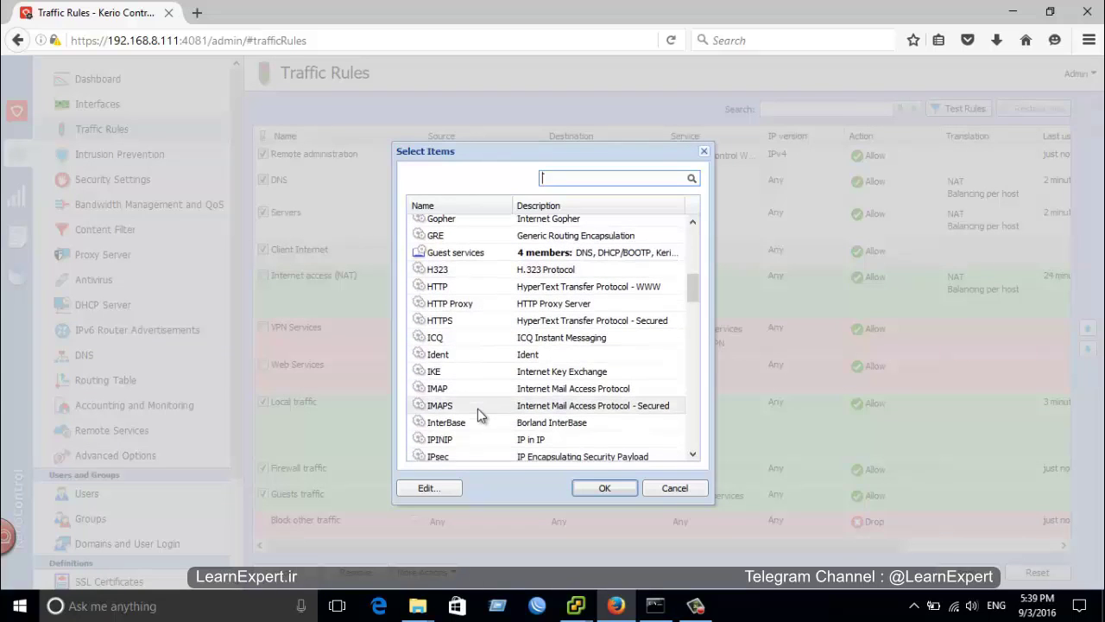
scroll(478, 374, "down", 1)
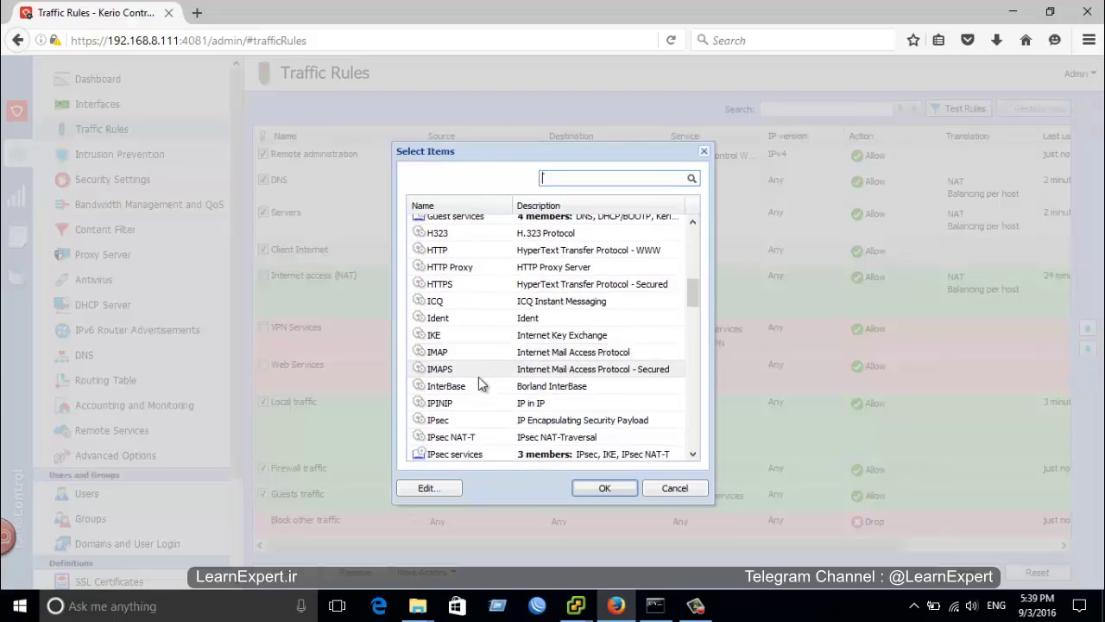
scroll(478, 379, "down", 4)
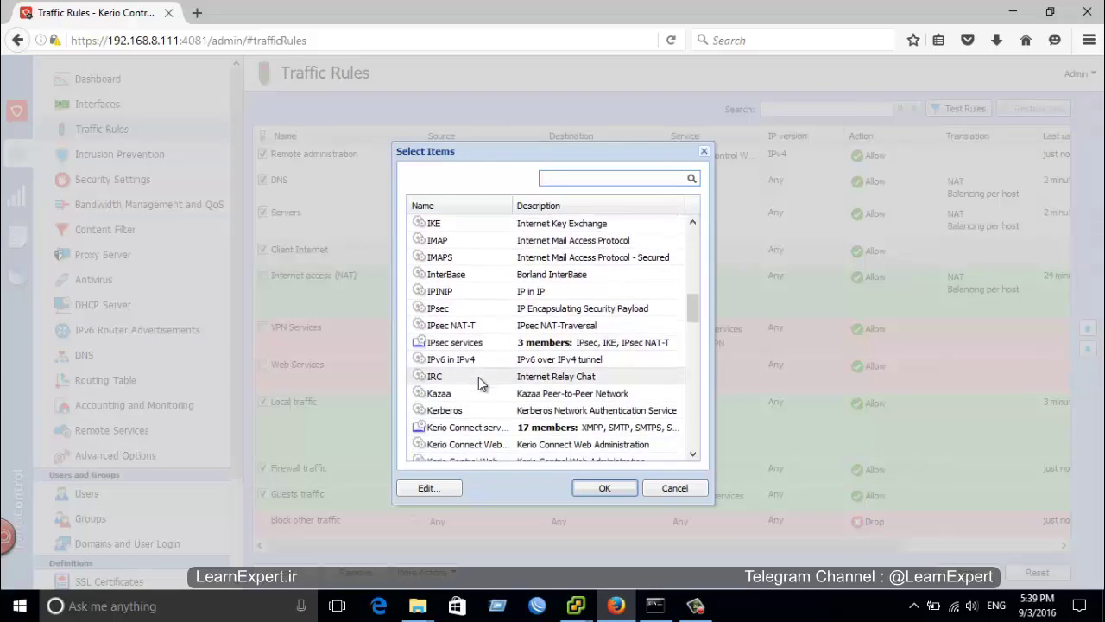
scroll(478, 377, "down", 4)
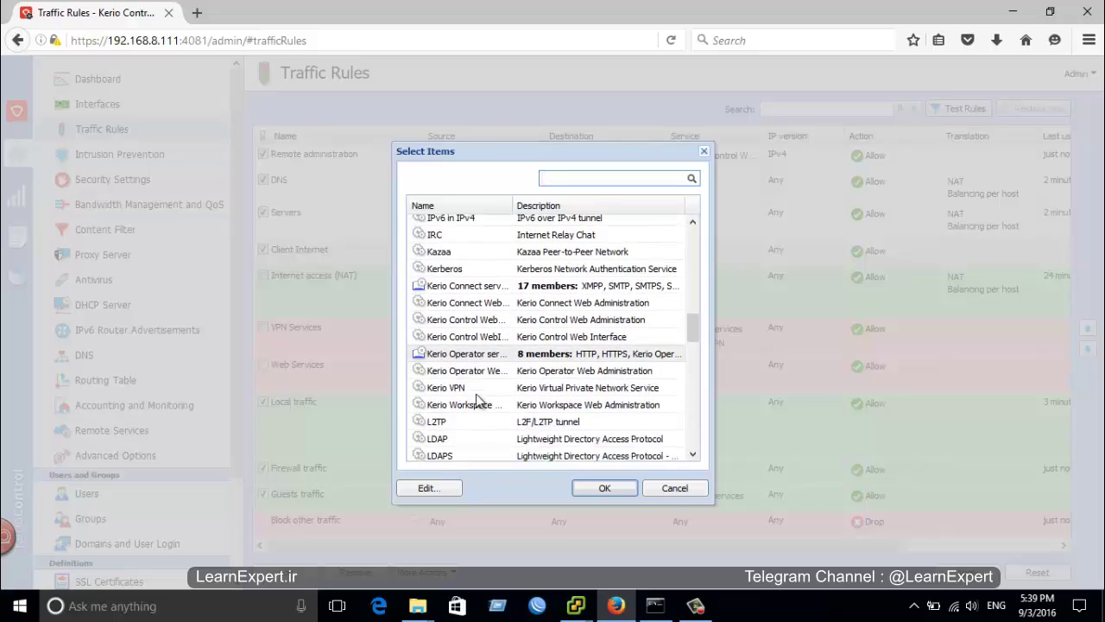
scroll(477, 400, "down", 4)
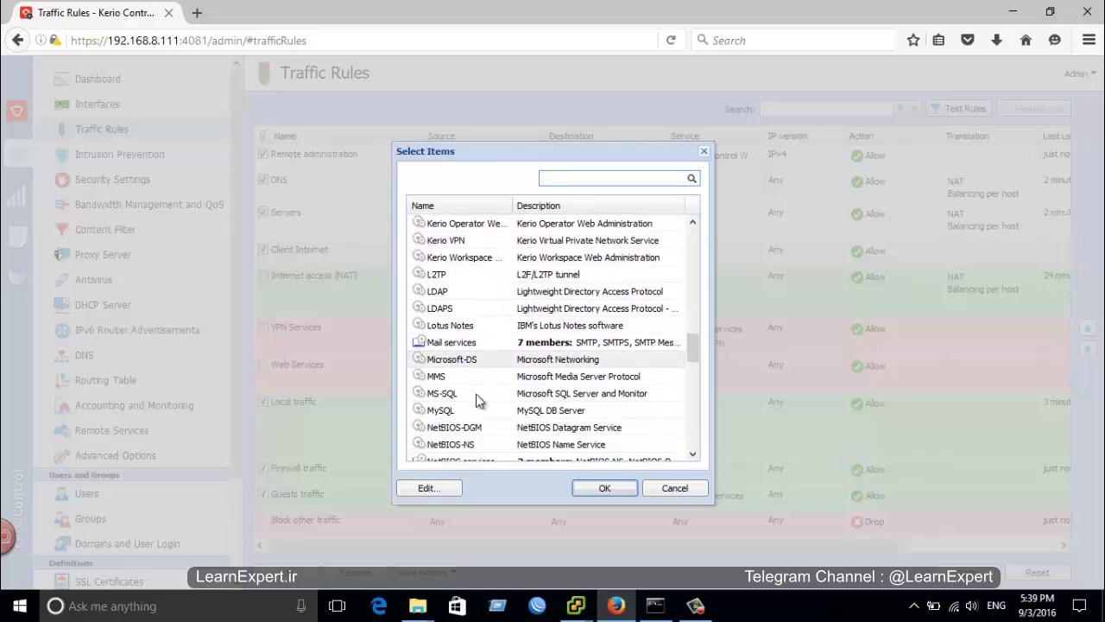
scroll(475, 394, "down", 2)
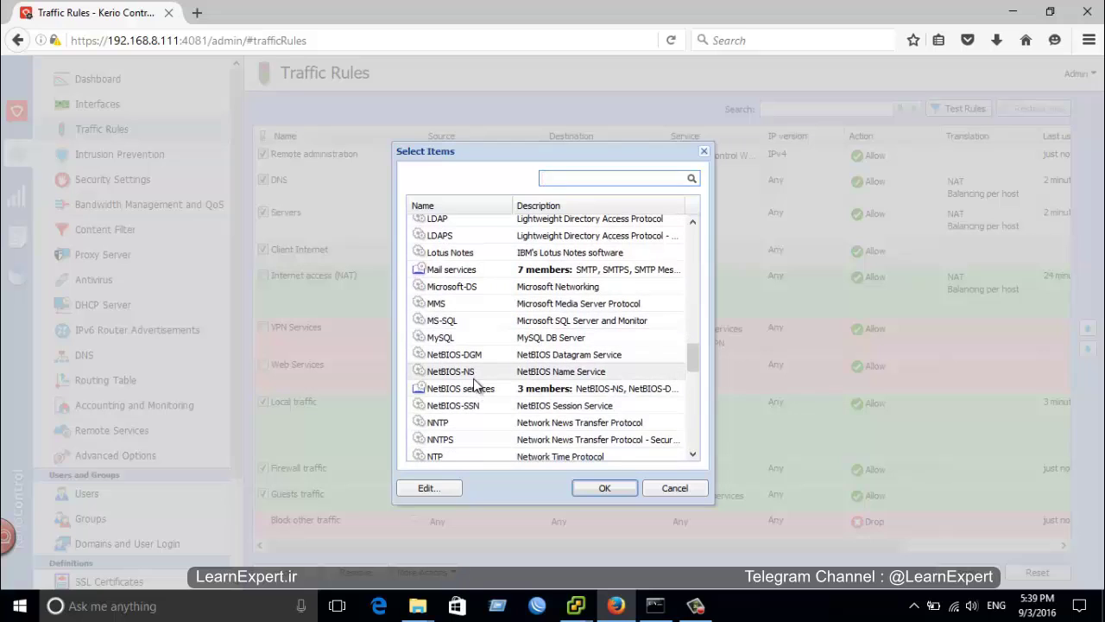
left_click(473, 376)
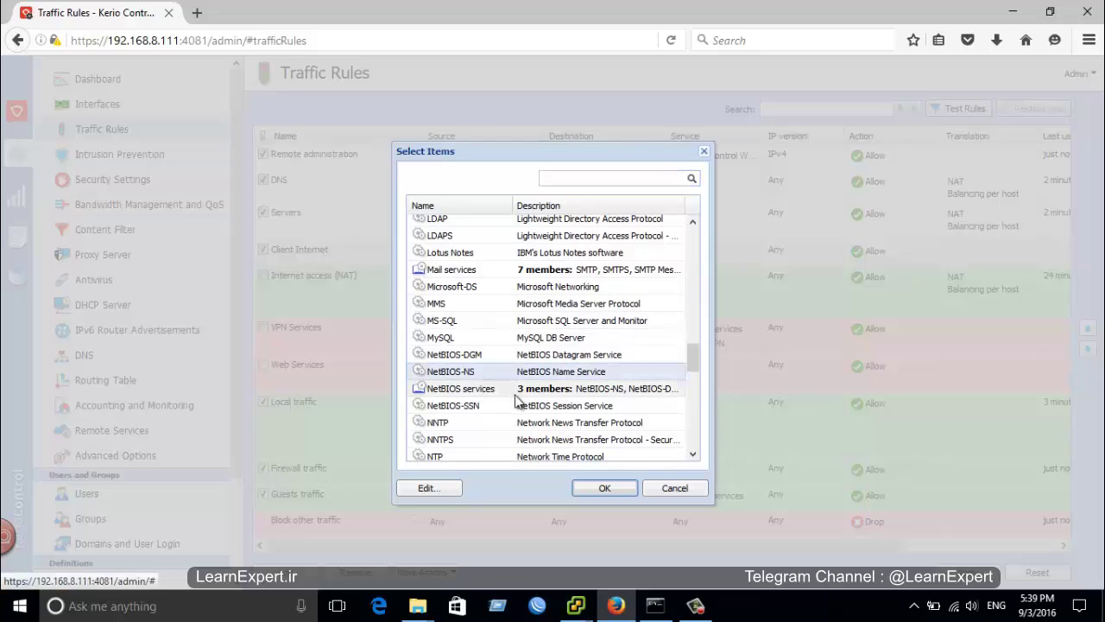
scroll(513, 416, "down", 1)
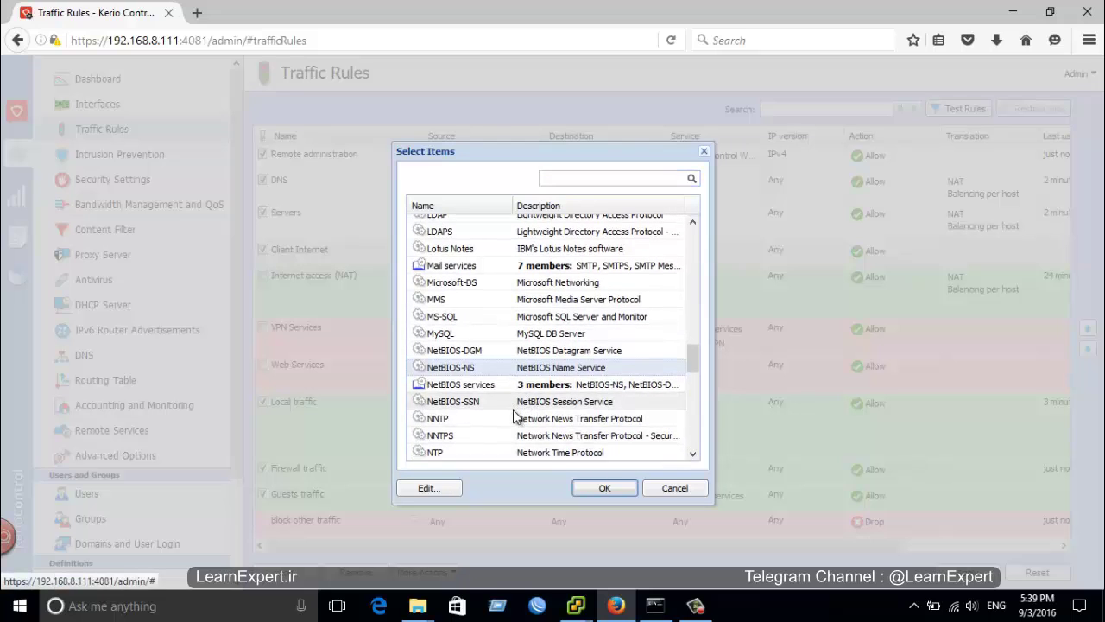
scroll(514, 416, "down", 5)
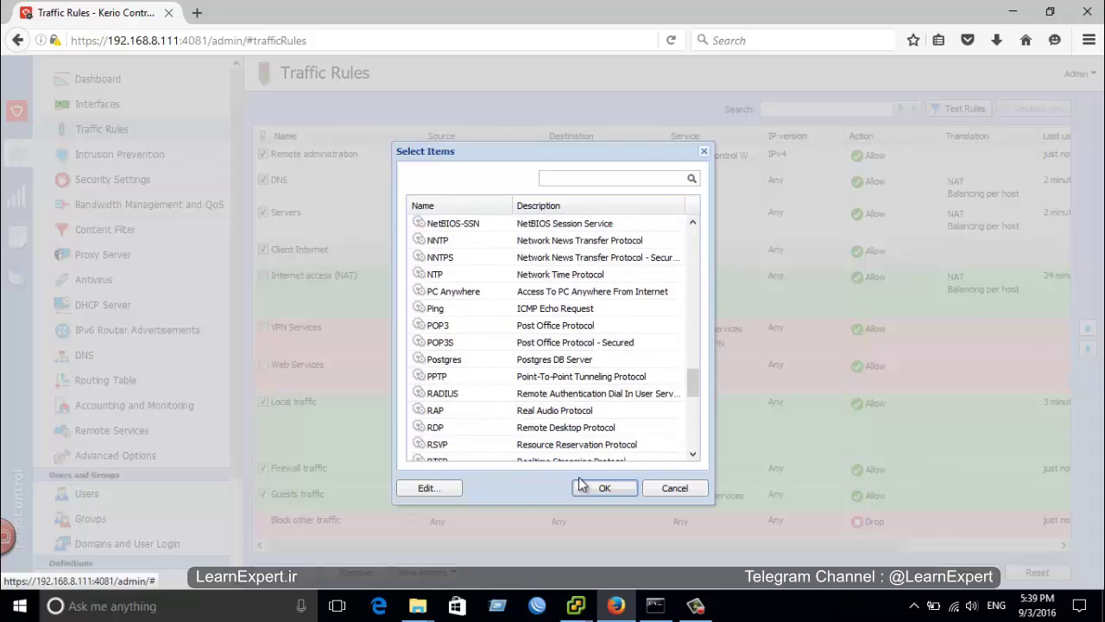
scroll(476, 400, "down", 2)
scroll(484, 406, "down", 2)
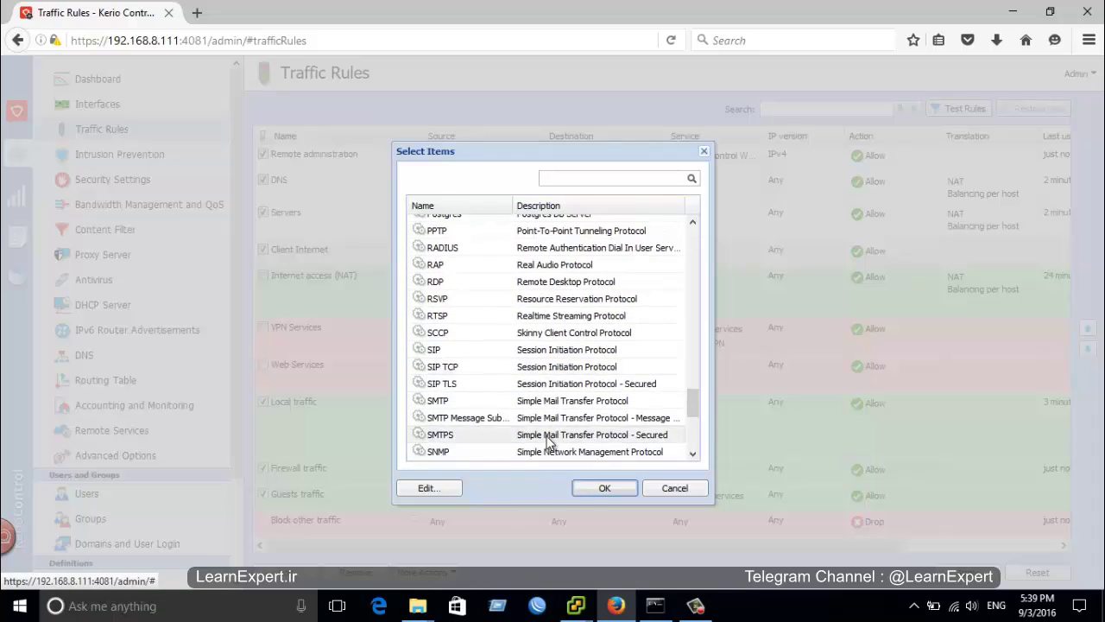
scroll(548, 443, "down", 5)
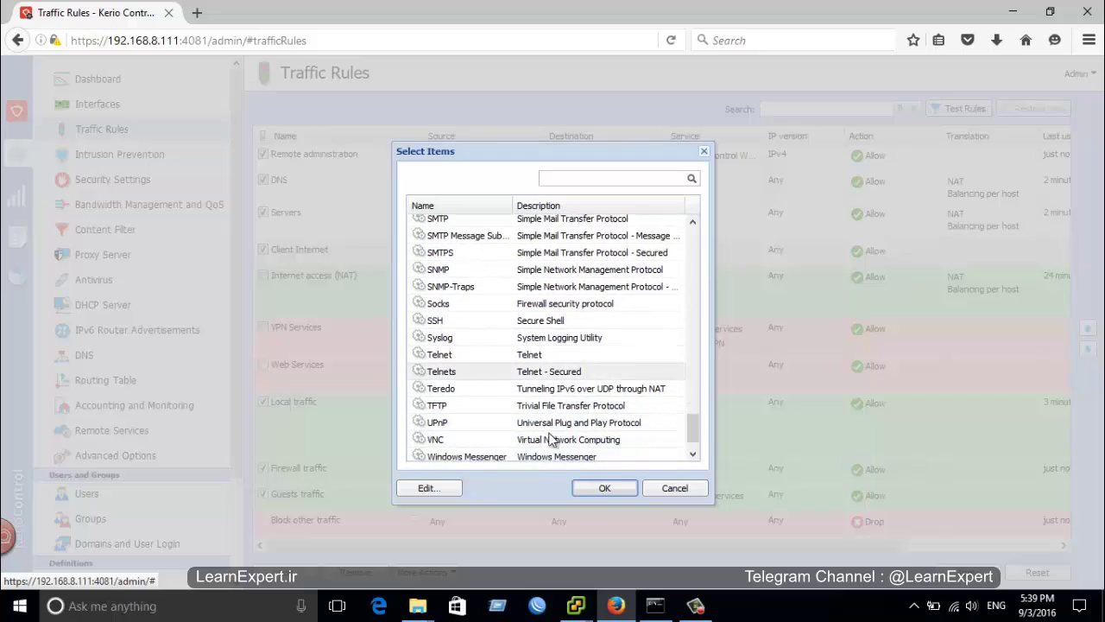
scroll(550, 444, "down", 1)
left_click(609, 486)
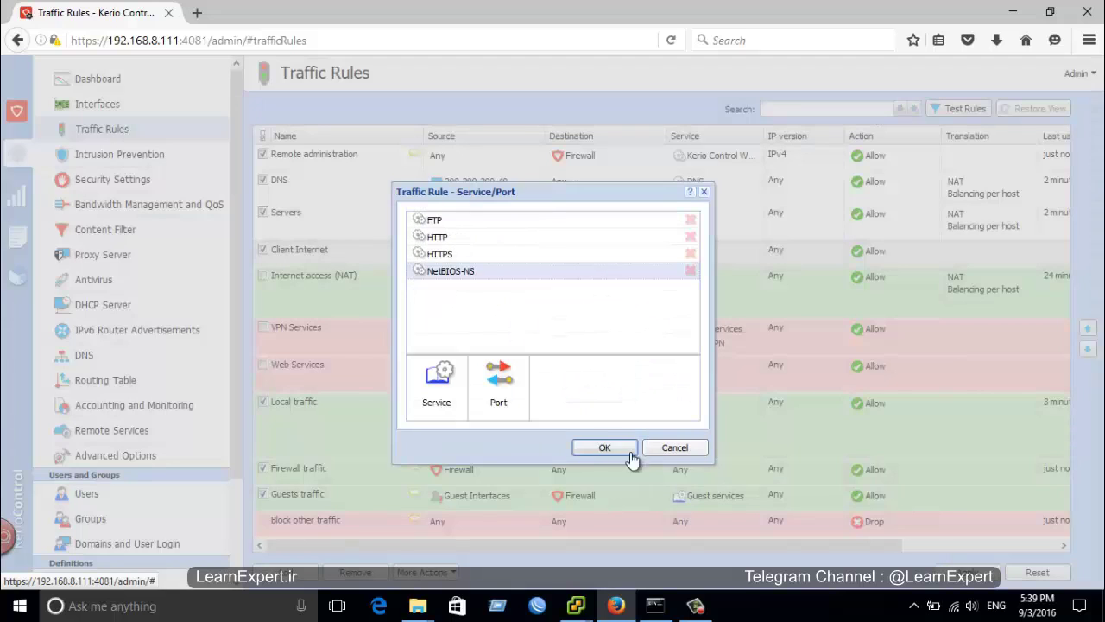
left_click(604, 447)
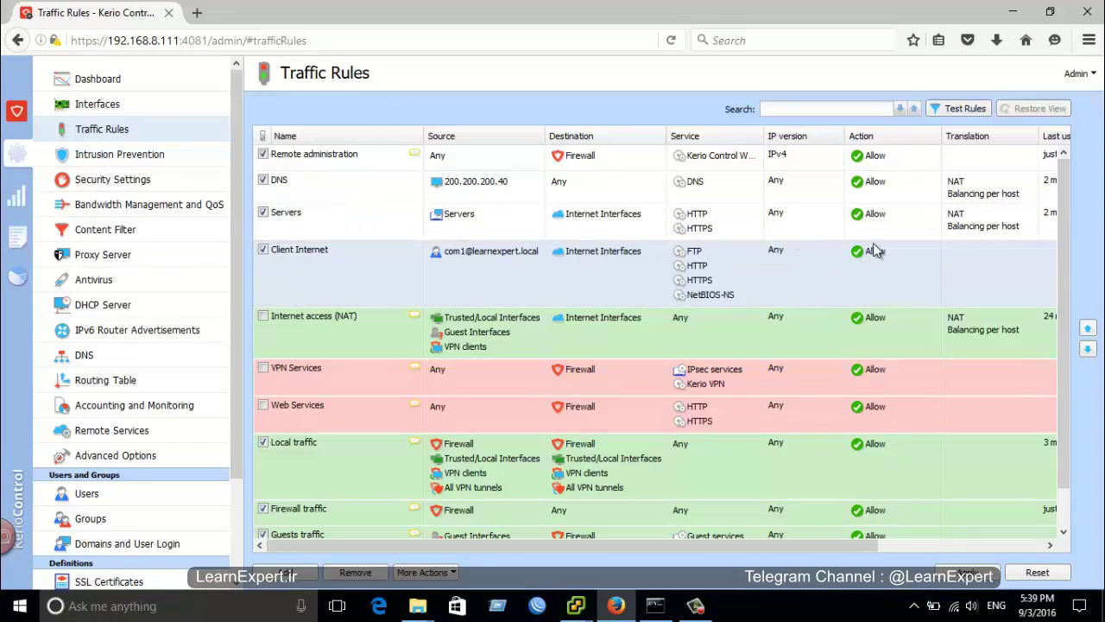
Enable source NAT on the Client Internet rule, keeping the default setting with load balancing per host
double_click(985, 251)
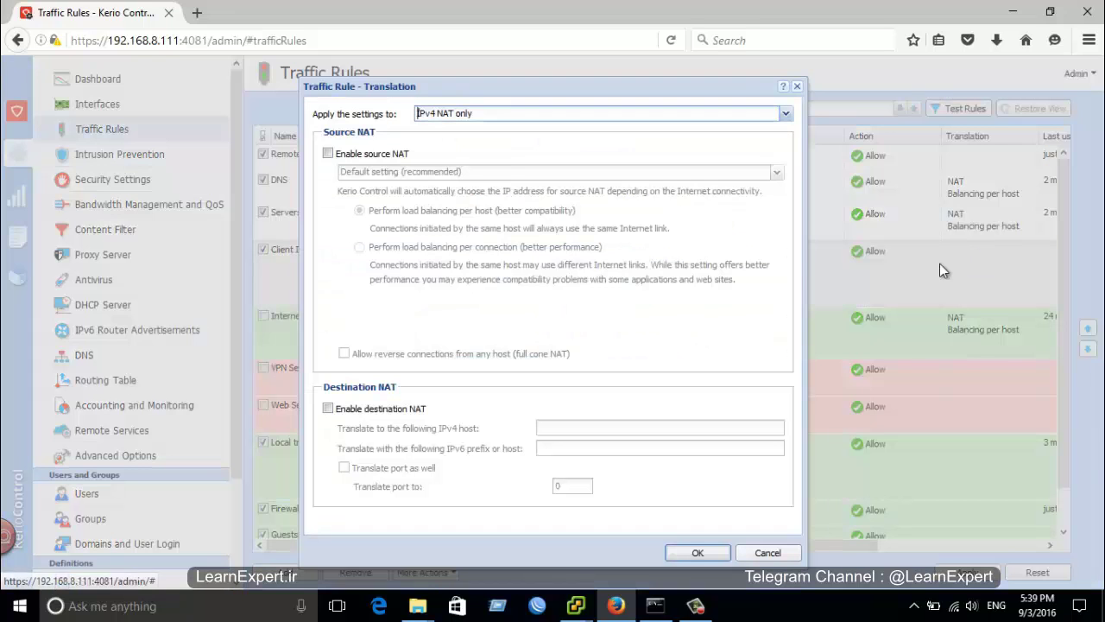
left_click(342, 154)
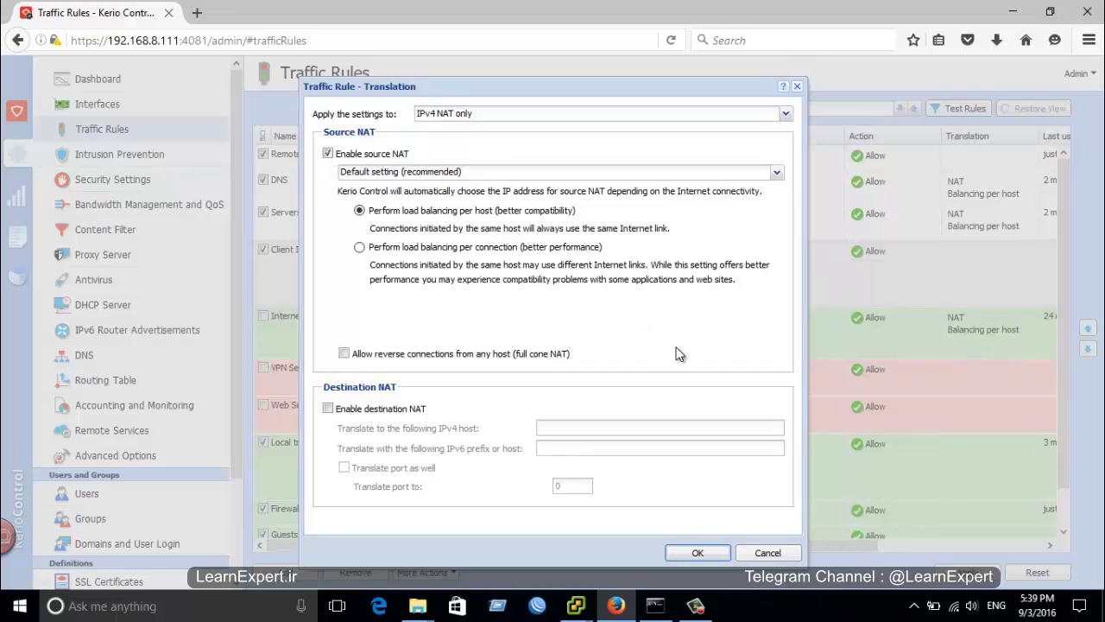
left_click(697, 553)
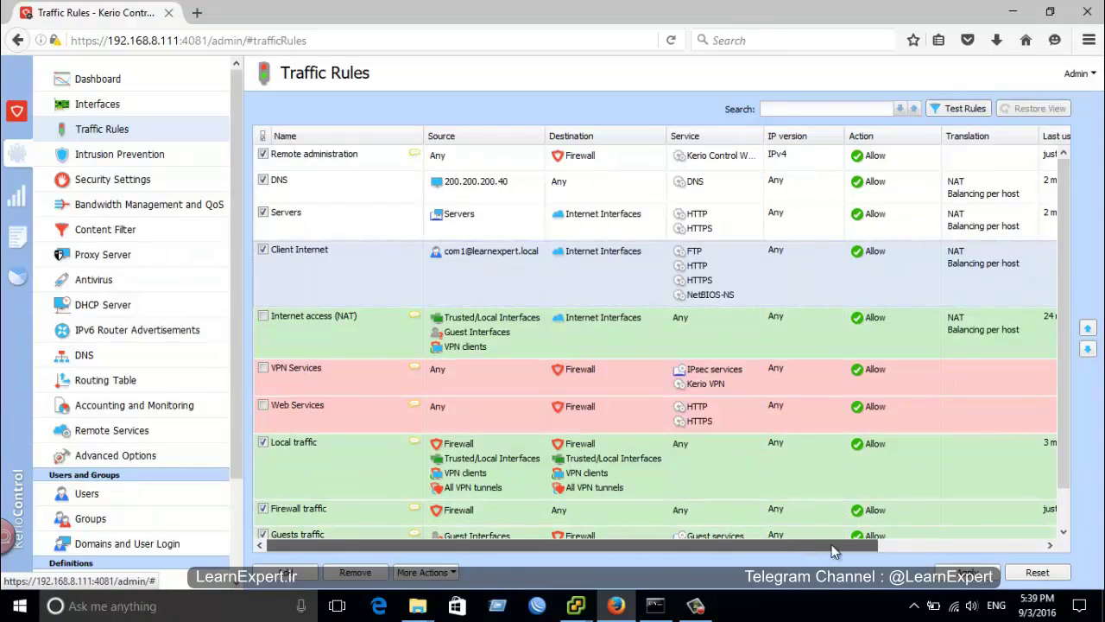
Check the Valid Time choices for the Client Internet rule without changing them, and apply the traffic rule changes
scroll(1027, 509, "right", 3)
double_click(1018, 269)
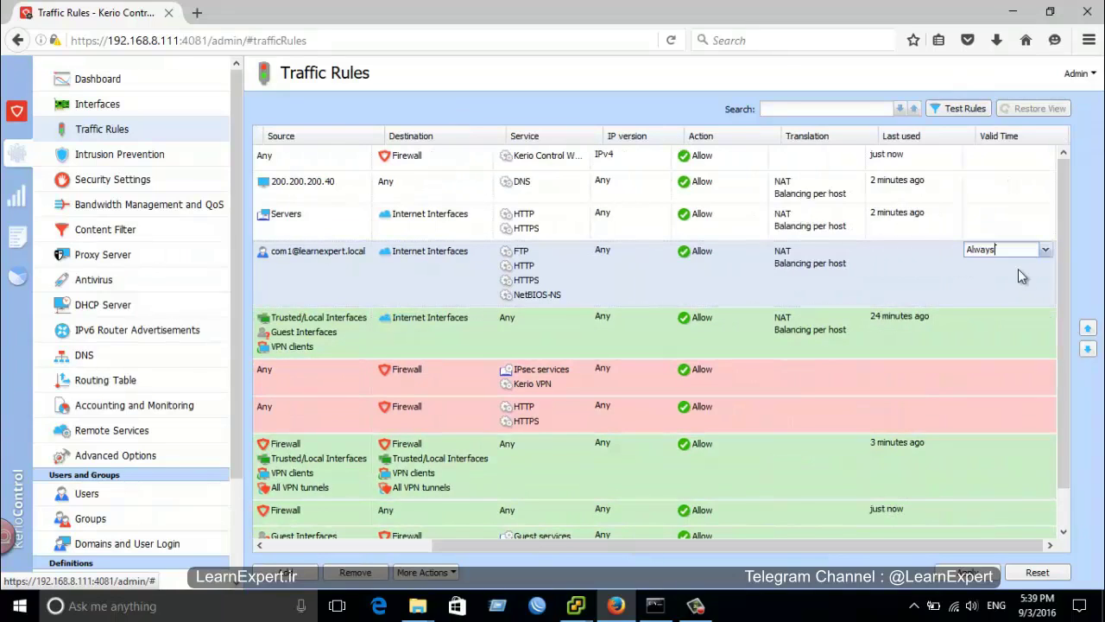
left_click(1046, 251)
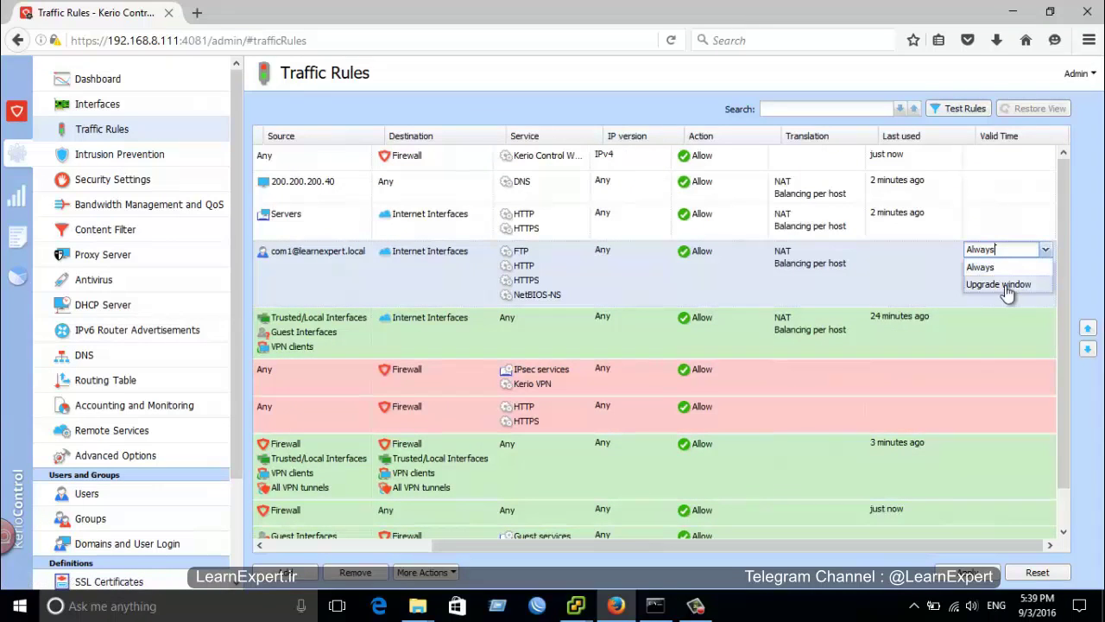
left_click(934, 271)
left_click(967, 573)
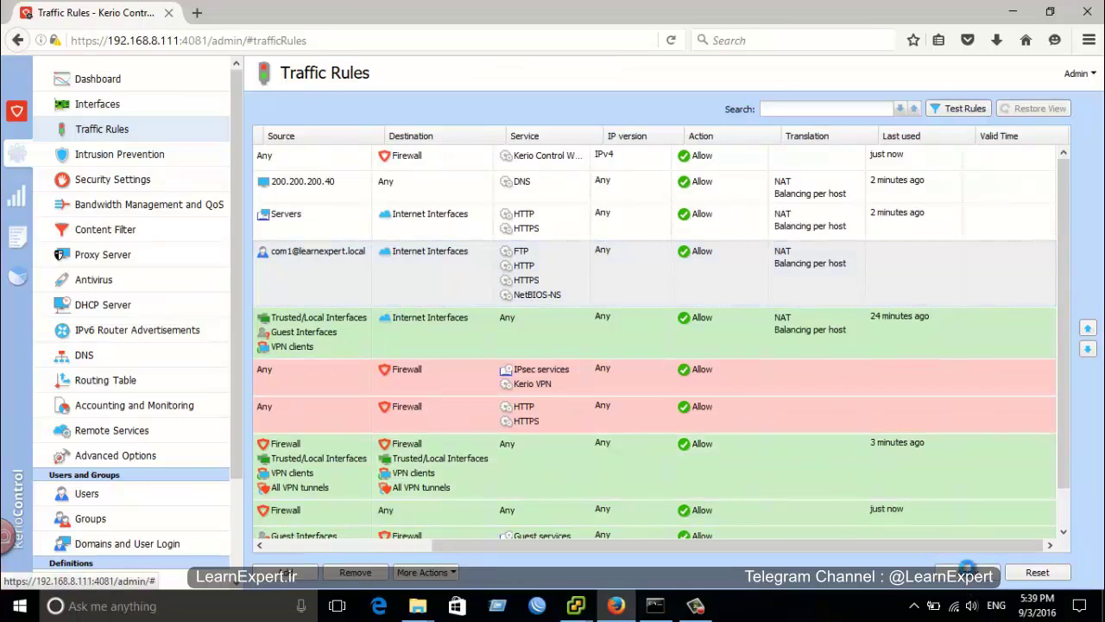
Start a new time range in a new group named Break, with the description "For Employee"
scroll(151, 518, "down", 3)
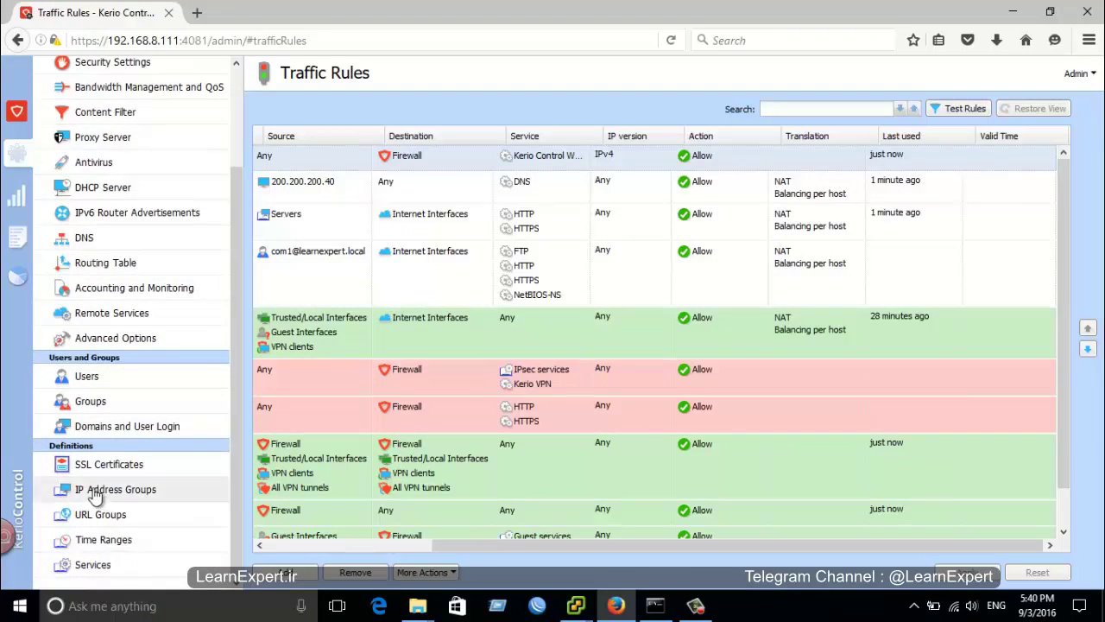
left_click(105, 541)
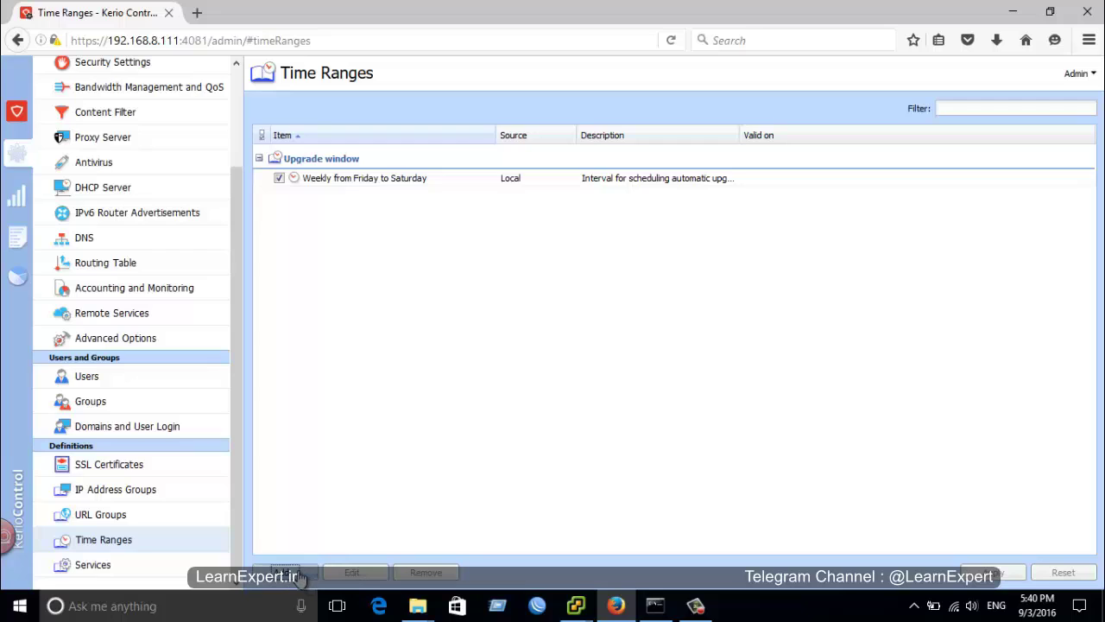
left_click(298, 574)
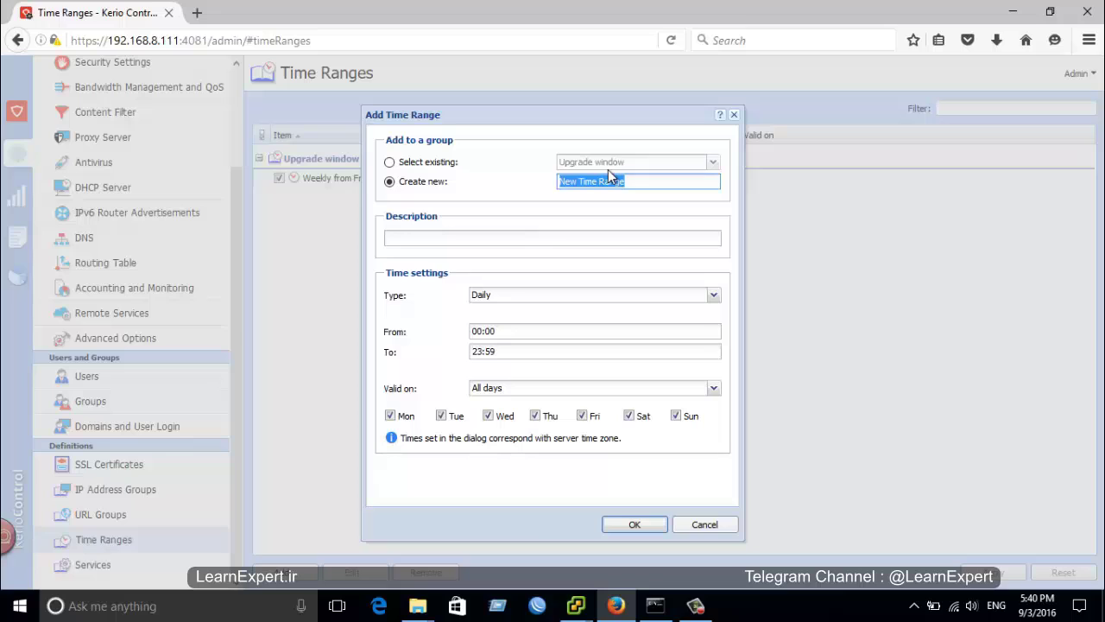
type("12-13")
left_click(497, 243)
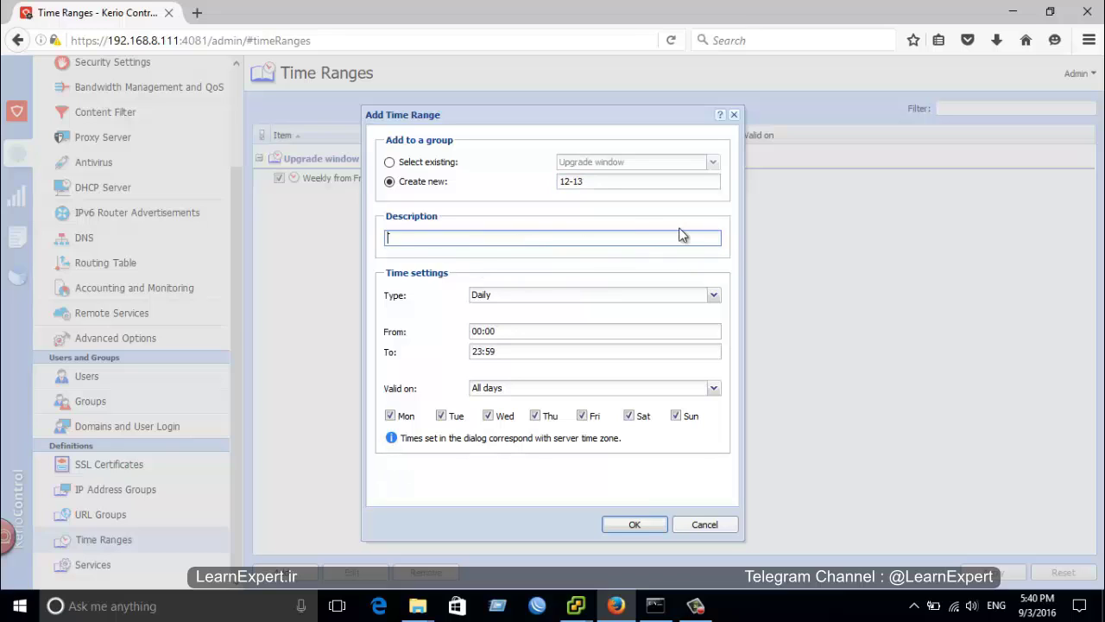
left_click(589, 183)
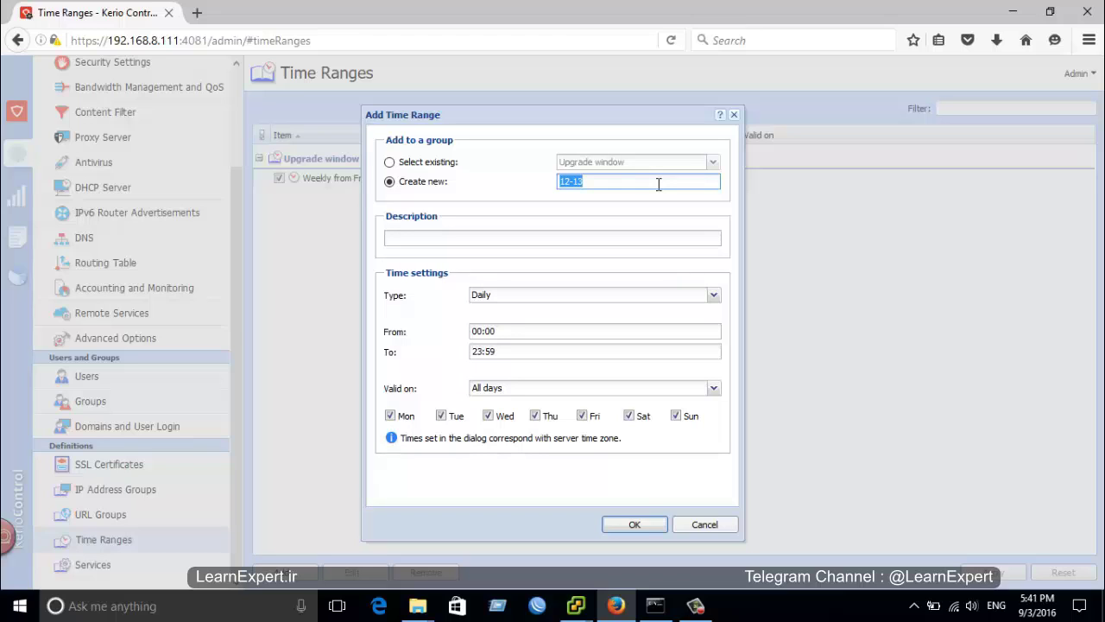
type("Break")
left_click(441, 240)
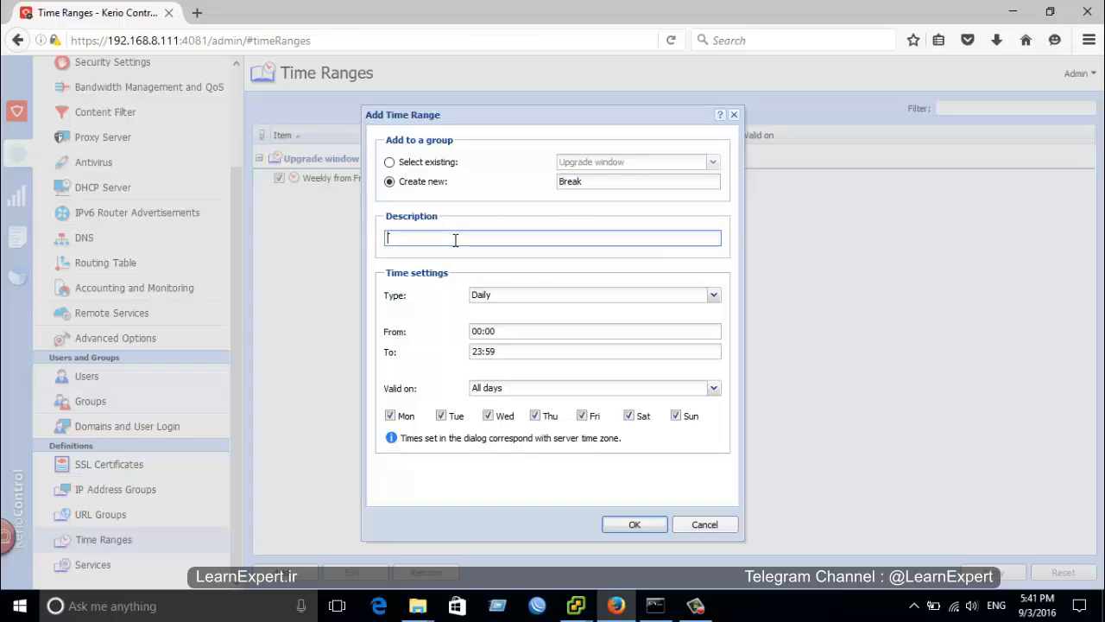
type("For Employe")
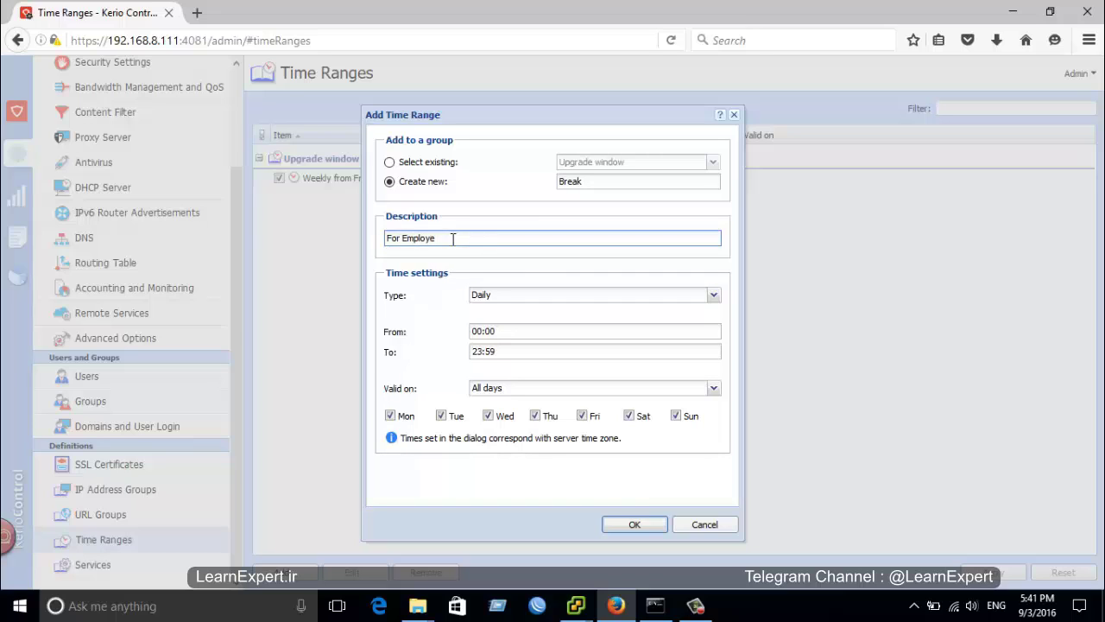
type("e")
Try the Absolute type for the Break time range and switch it back to Daily
left_click(555, 297)
left_click(555, 298)
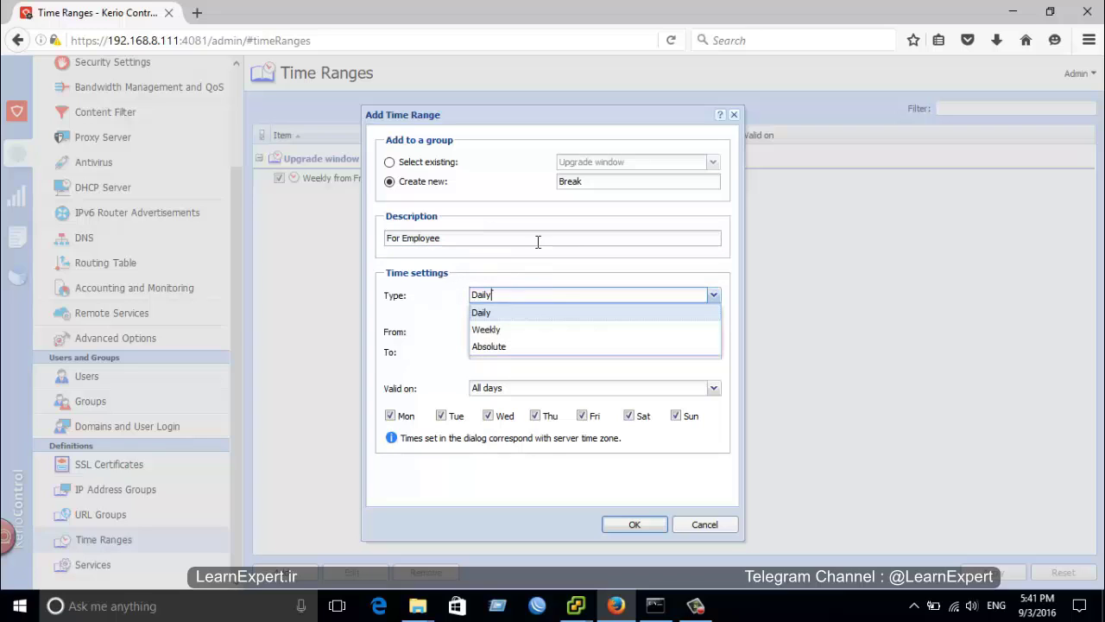
left_click(523, 346)
left_click(544, 296)
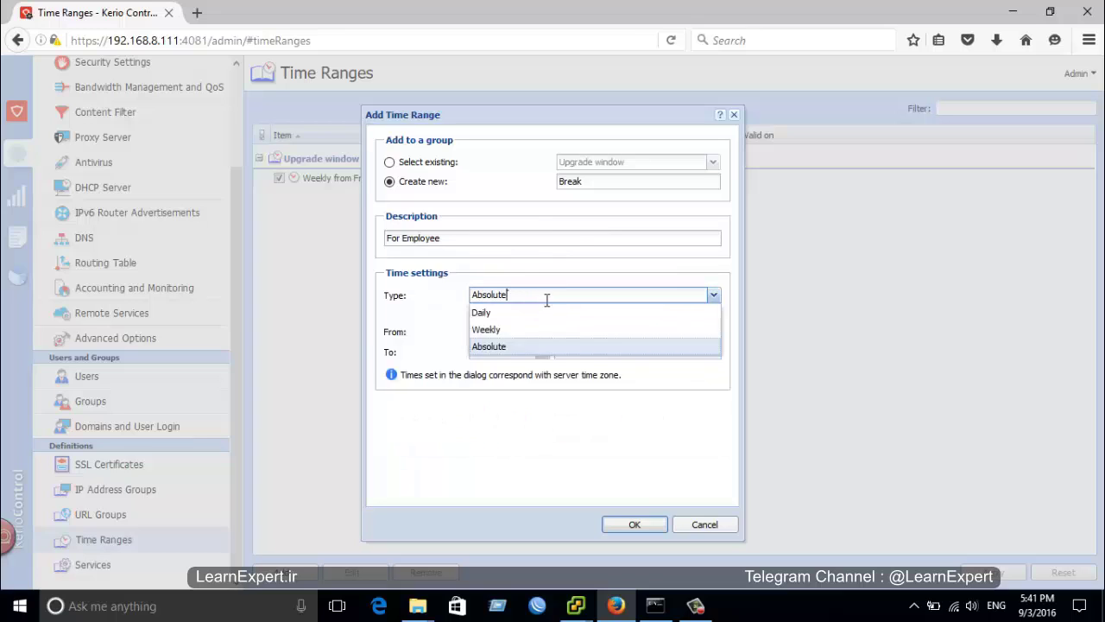
left_click(523, 315)
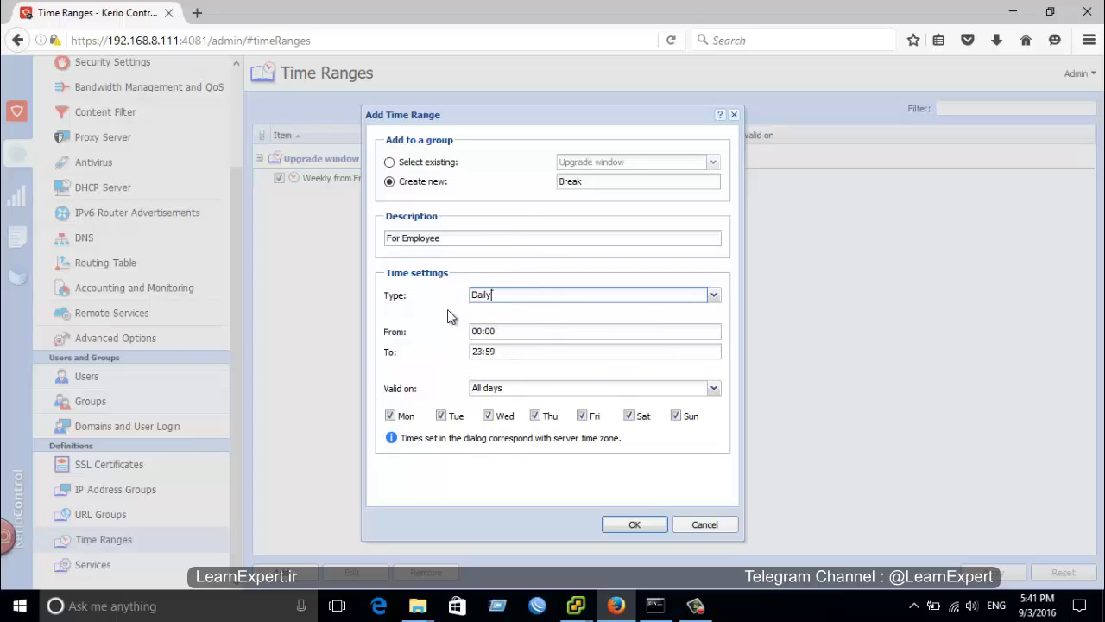
Try the Weekly type for the Break time range, running from Tuesday to Wednesday
left_click(528, 293)
left_click(516, 331)
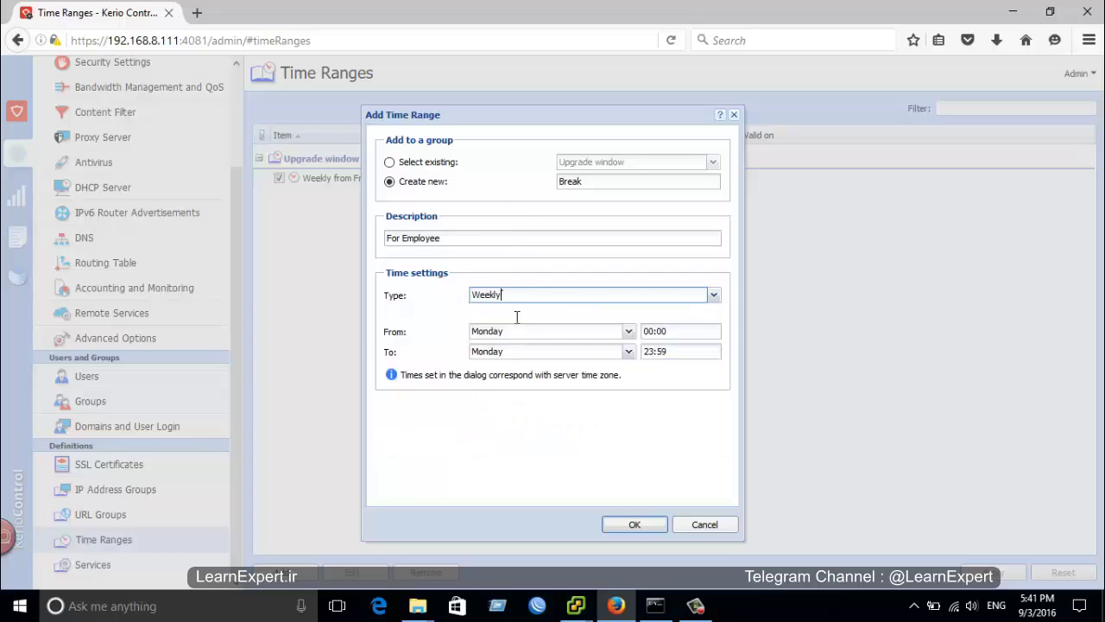
left_click(628, 332)
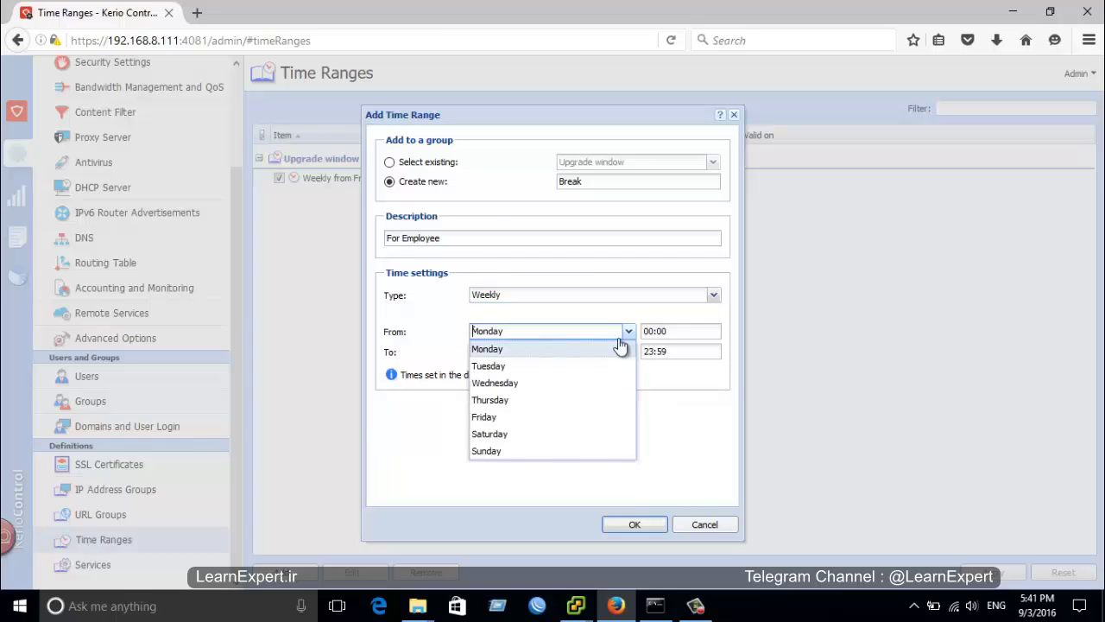
left_click(490, 366)
left_click(521, 352)
left_click(494, 402)
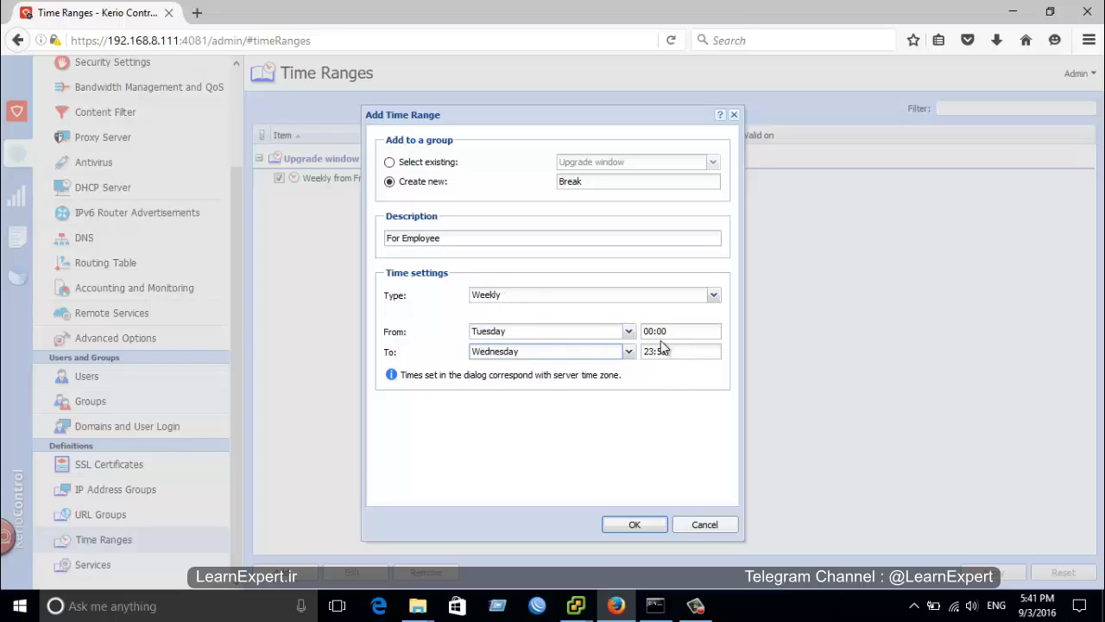
Try the Absolute type for the Break time range and look at its From and To date calendars
left_click(601, 296)
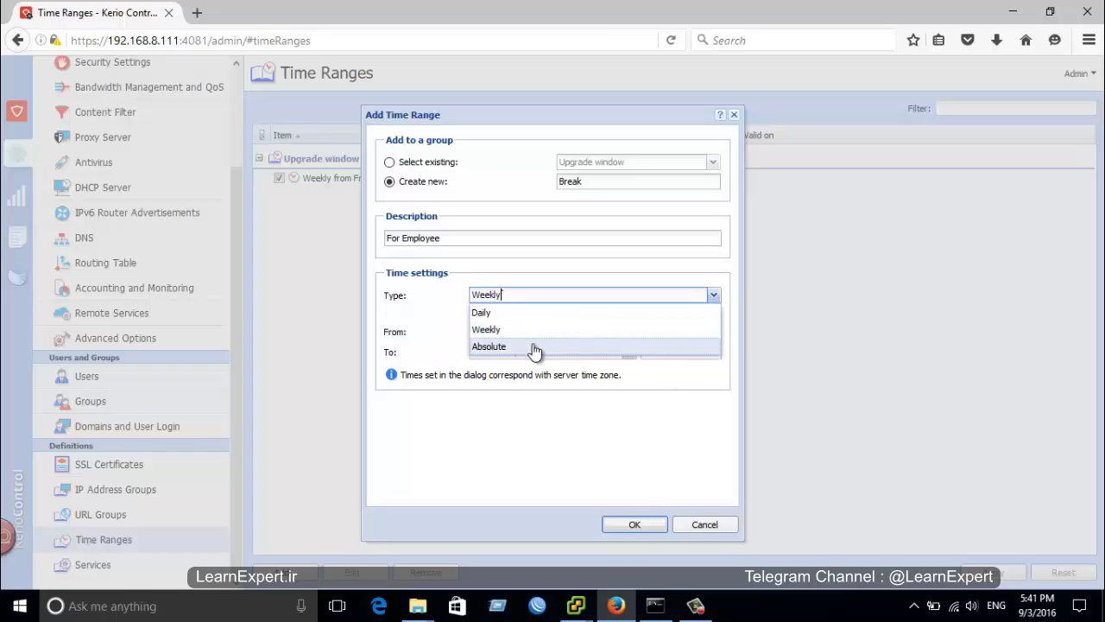
left_click(535, 348)
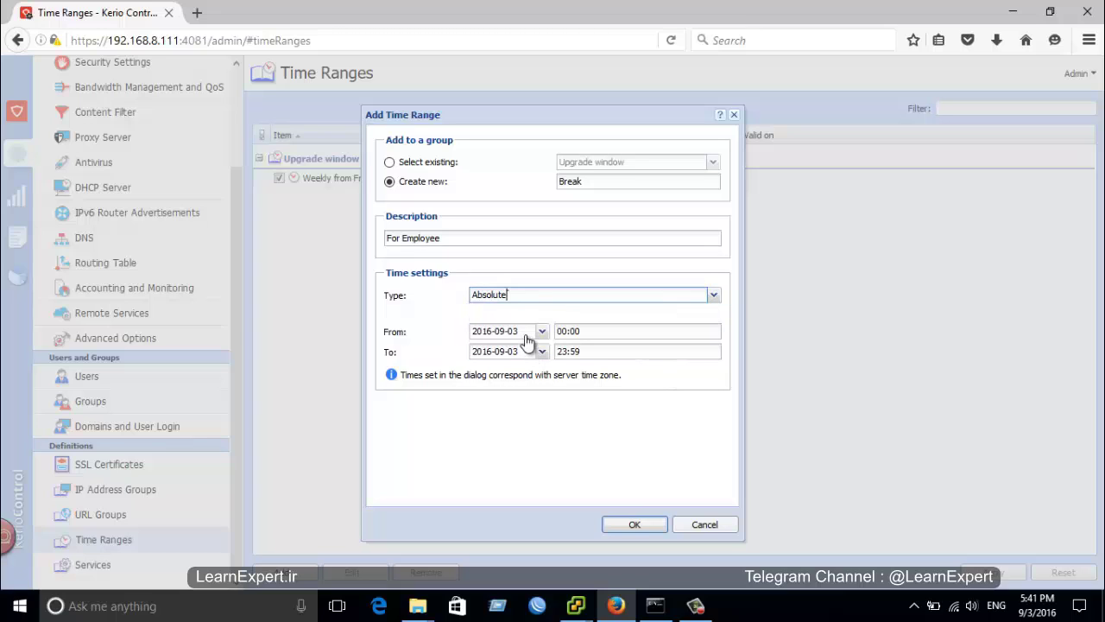
left_click(520, 338)
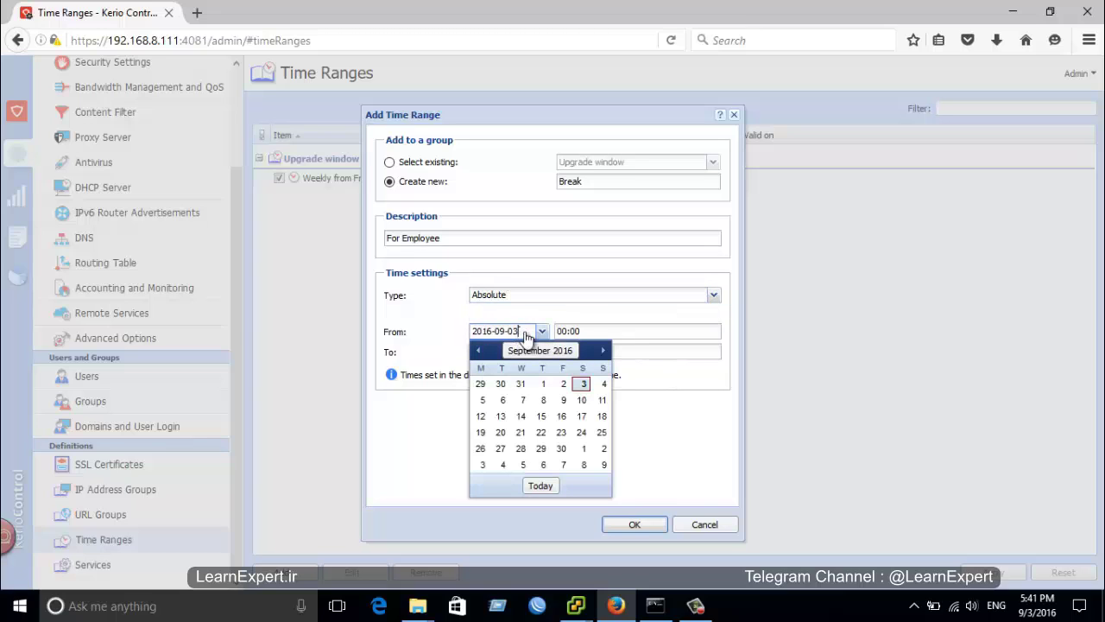
left_click(419, 420)
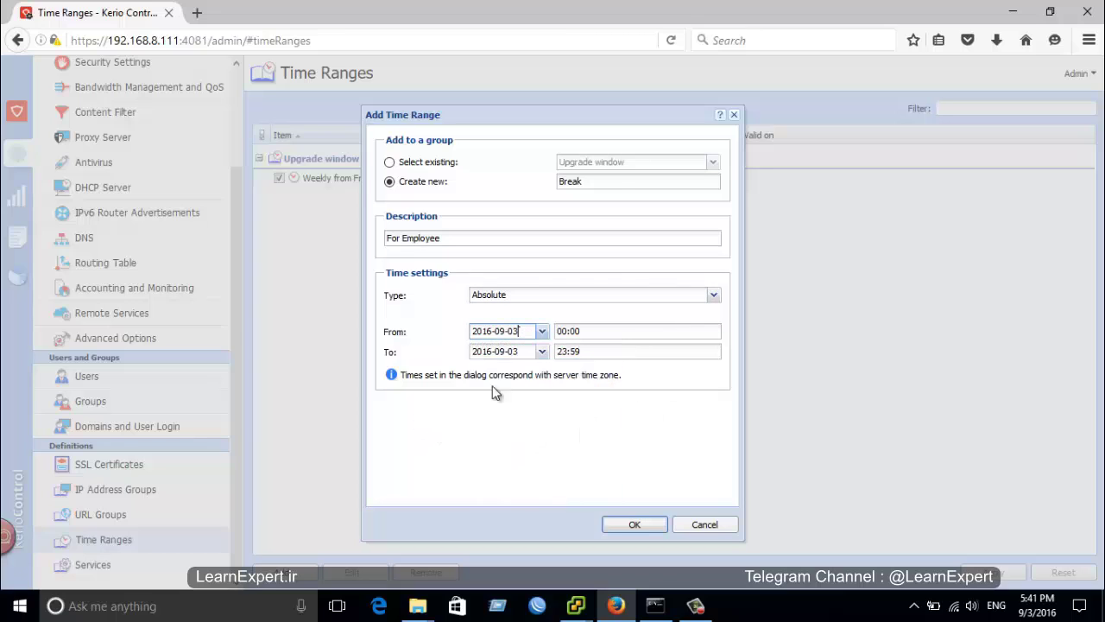
left_click(525, 352)
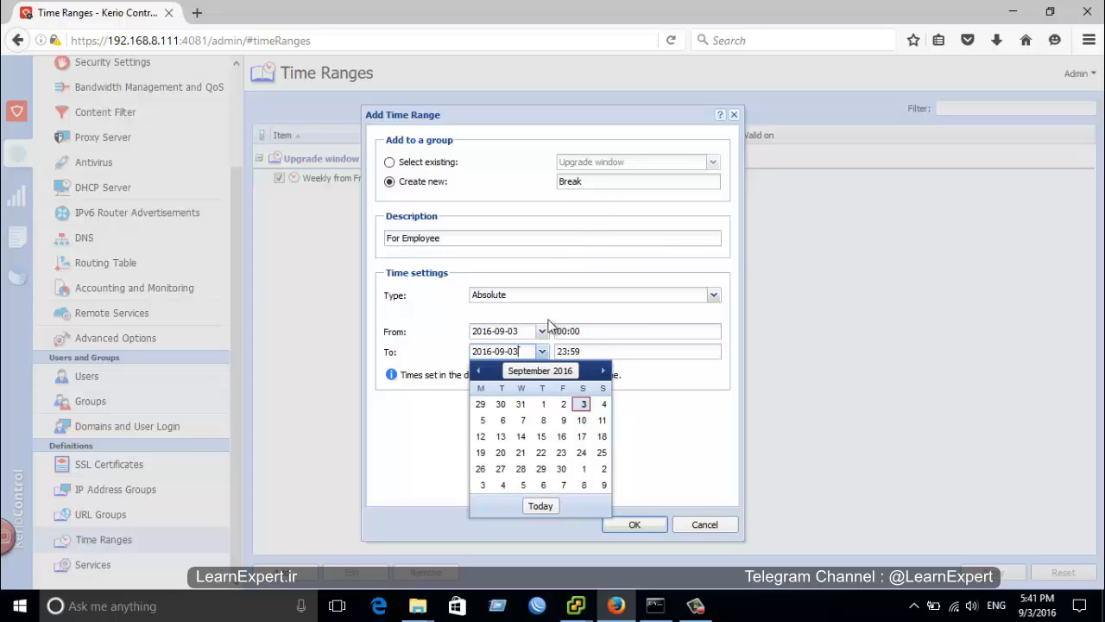
left_click(441, 311)
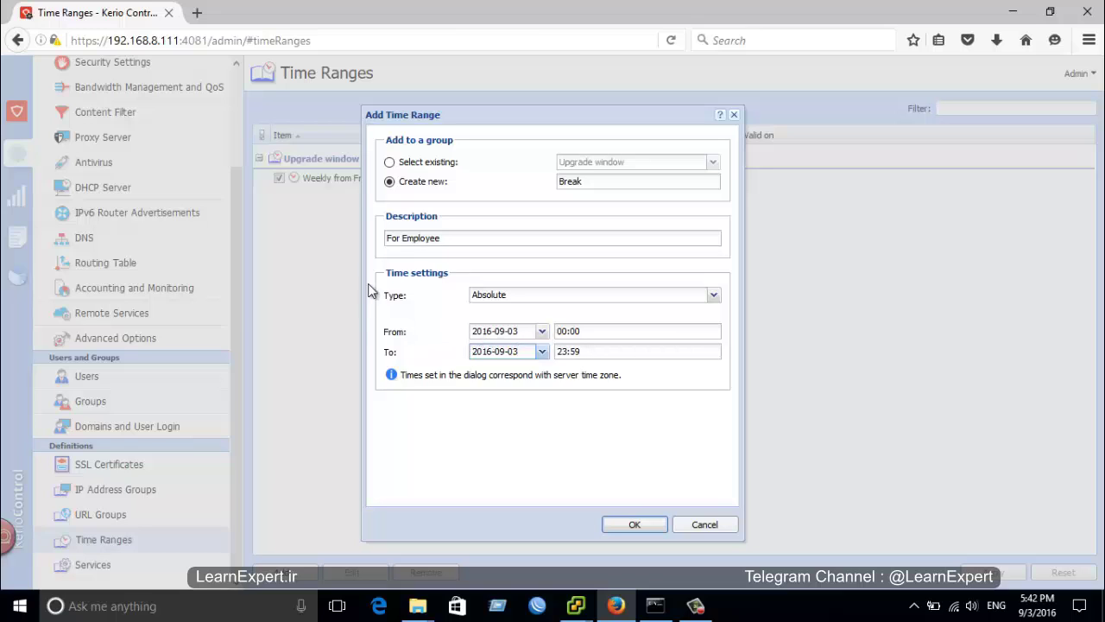
left_click(502, 332)
left_click(439, 321)
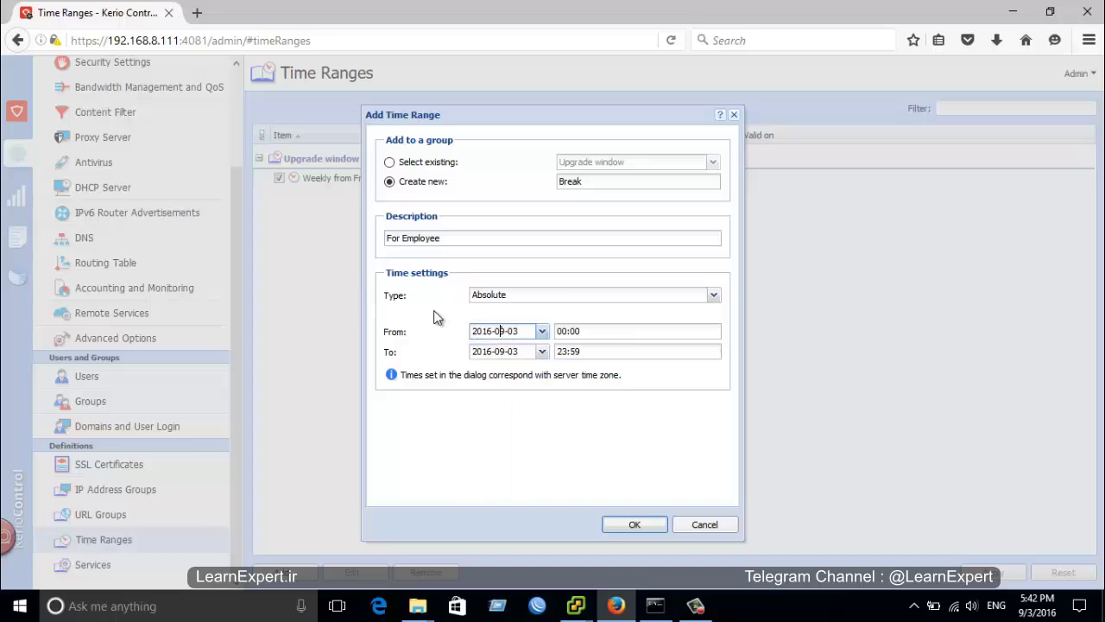
Set the Break time range to the Daily type, running from 12:00 to 13:00
left_click(555, 296)
left_click(521, 313)
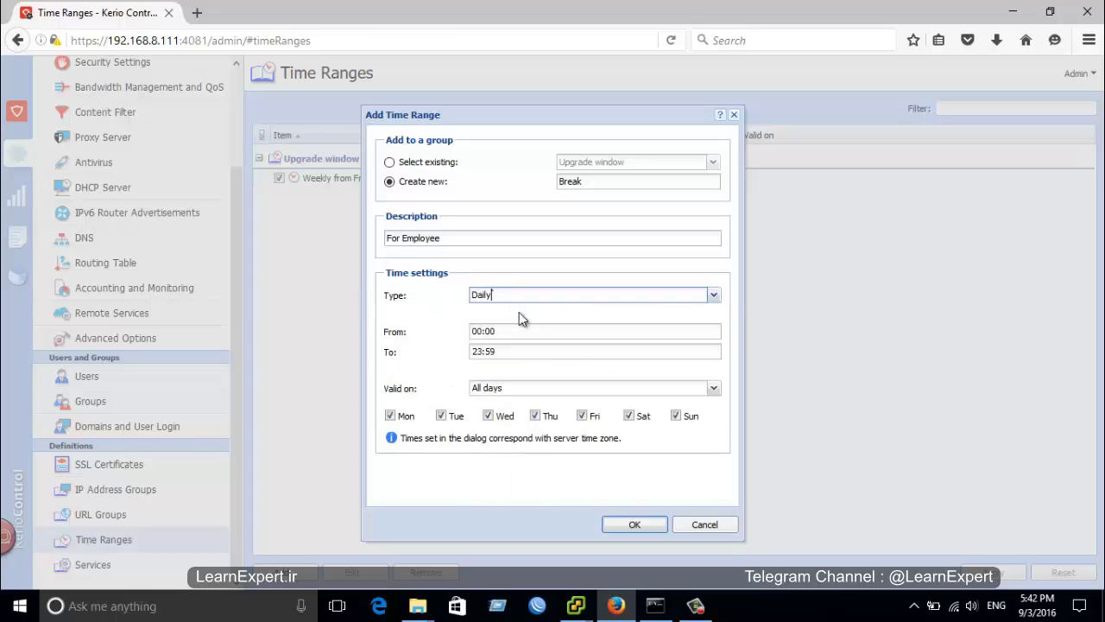
left_click(522, 328)
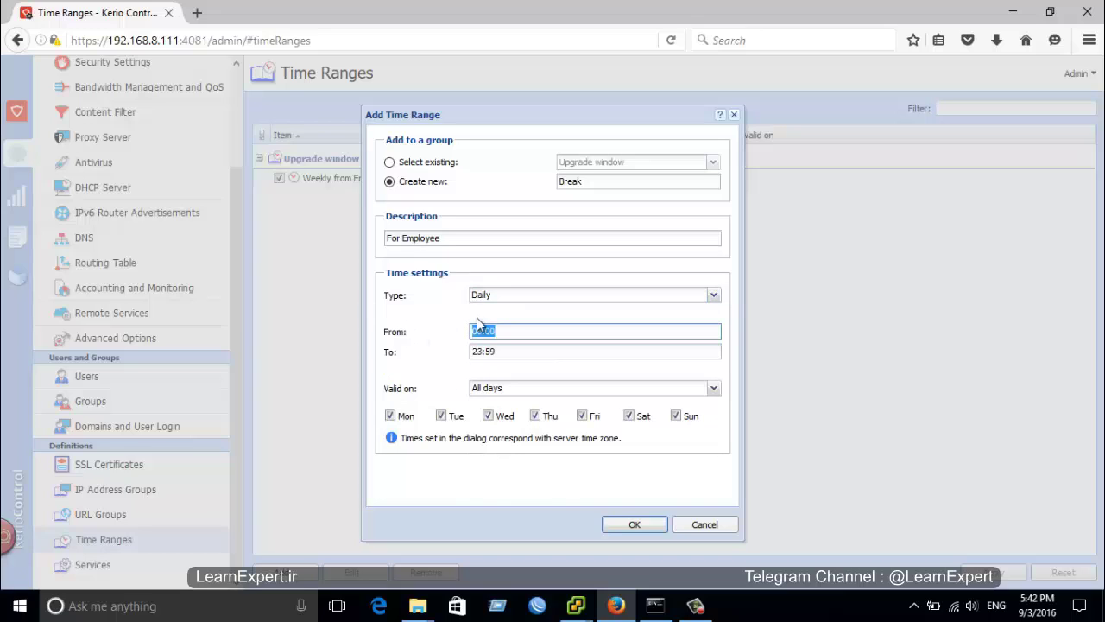
type("0")
type("12")
left_click(473, 351)
left_click_drag(473, 351, 508, 352)
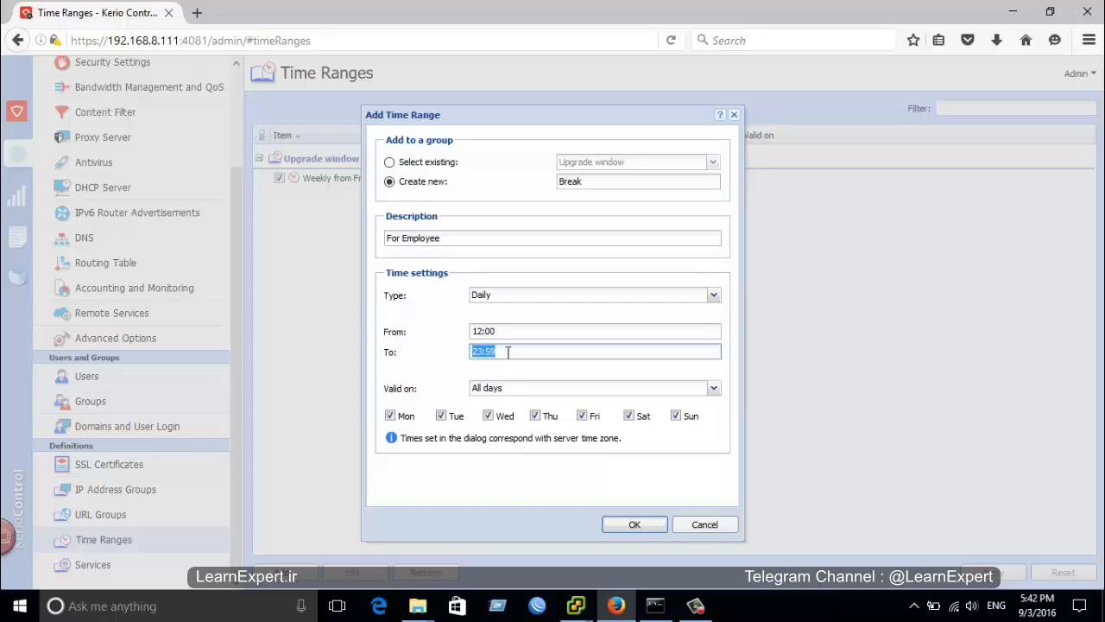
type("13:")
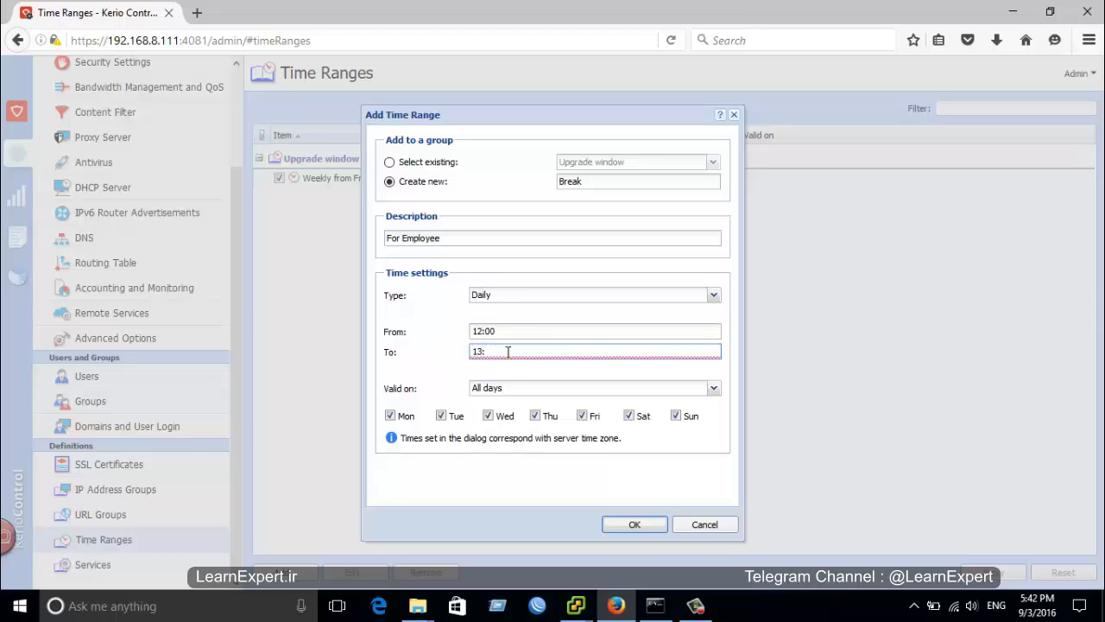
type("00")
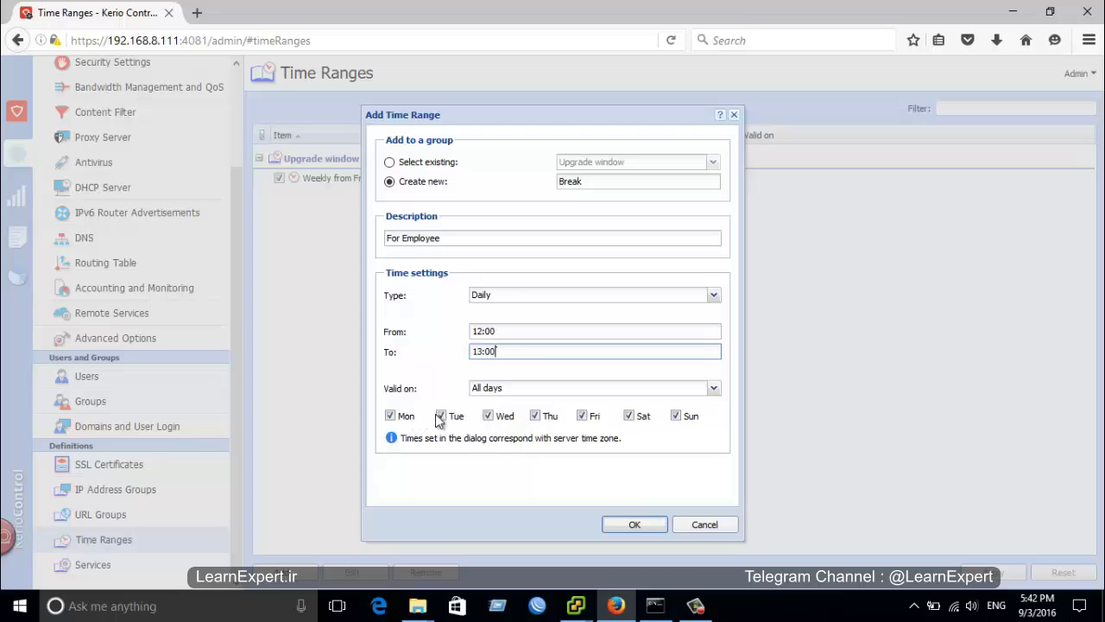
Exclude Thursday and Friday from the Break time range, save it and apply the time range changes
left_click(584, 417)
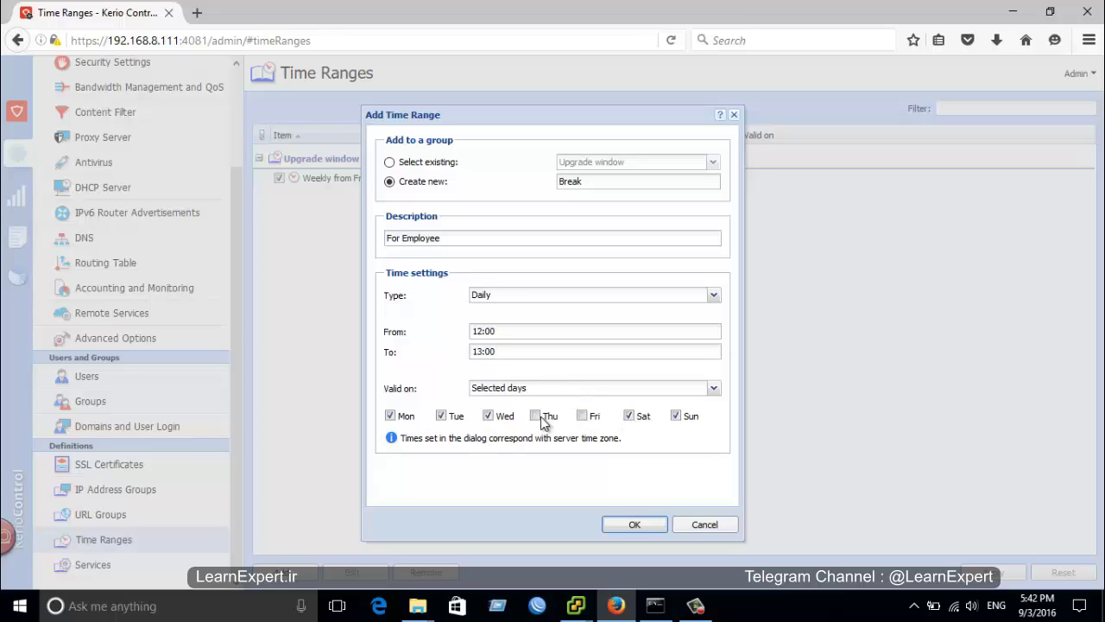
left_click(537, 417)
left_click(584, 417)
left_click(636, 526)
left_click(992, 572)
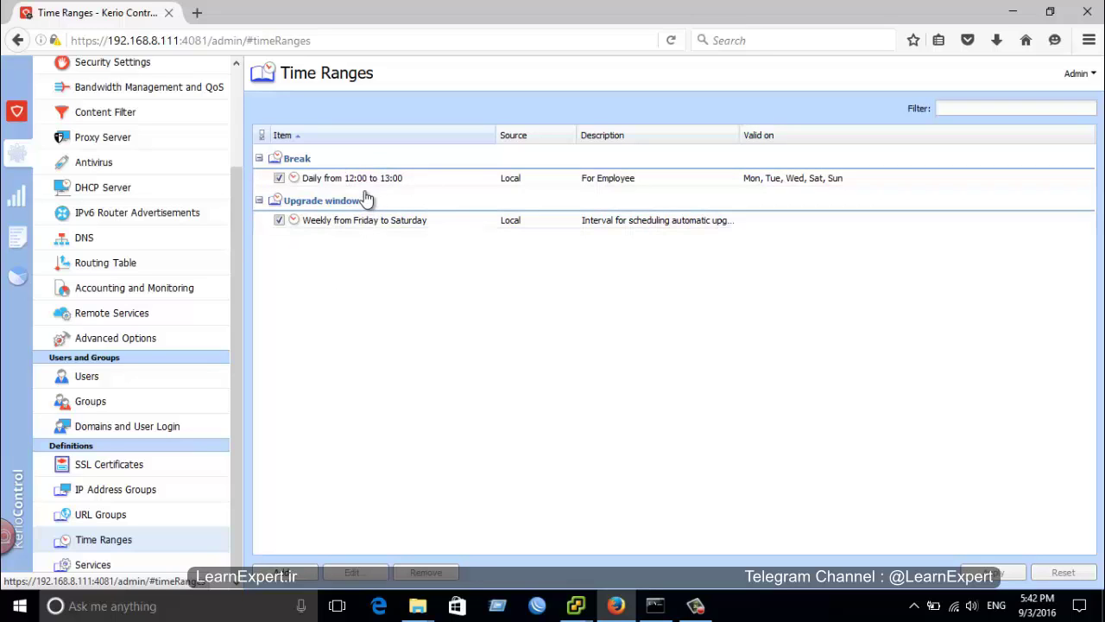
Go back to the traffic rules and check the Valid Time choices for the Client Internet rule
scroll(155, 121, "up", 3)
left_click(112, 128)
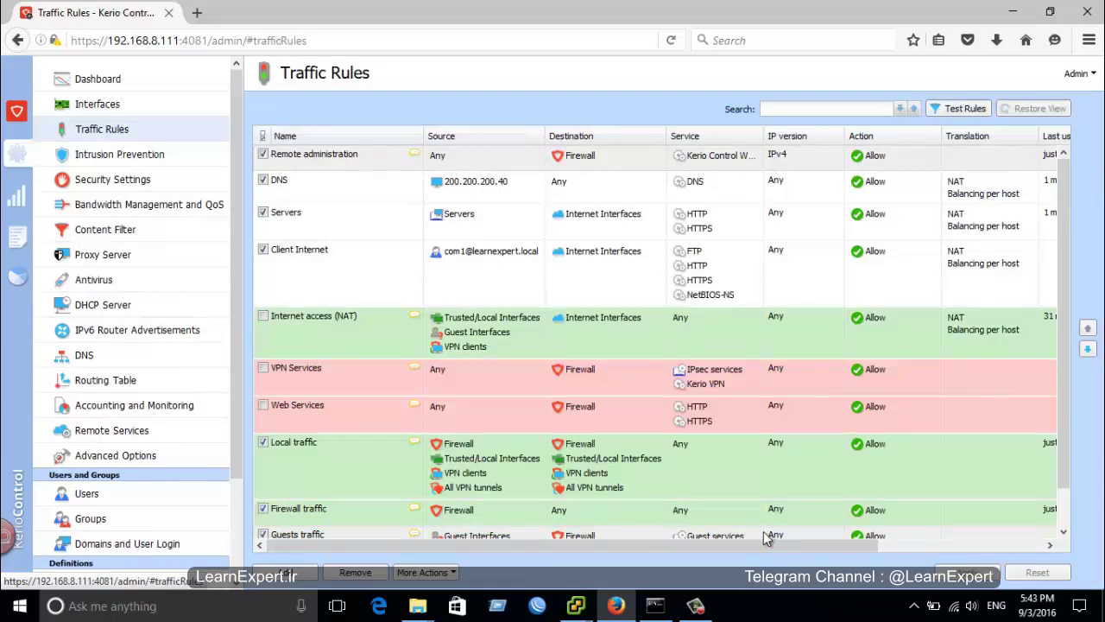
scroll(993, 364, "right", 3)
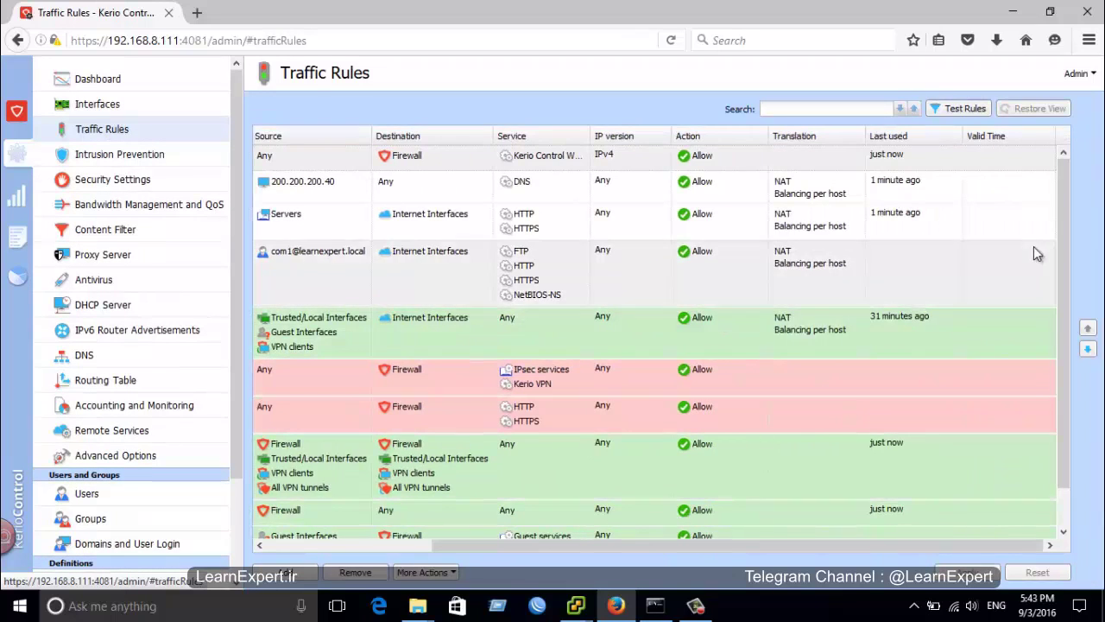
left_click(1037, 252)
left_click(1023, 252)
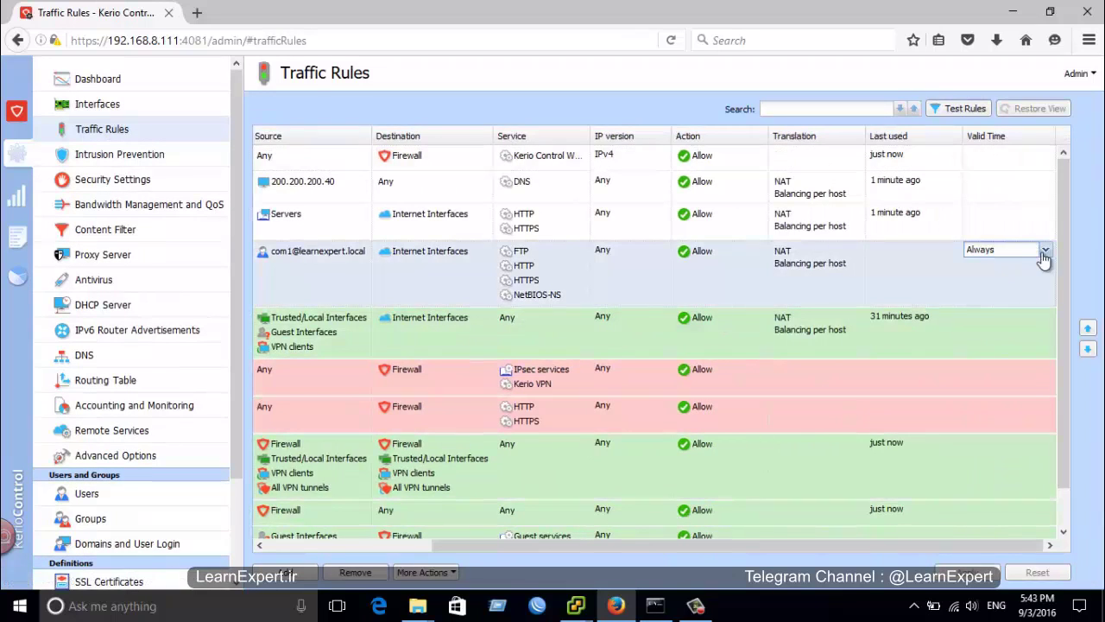
left_click(1044, 251)
left_click(993, 267)
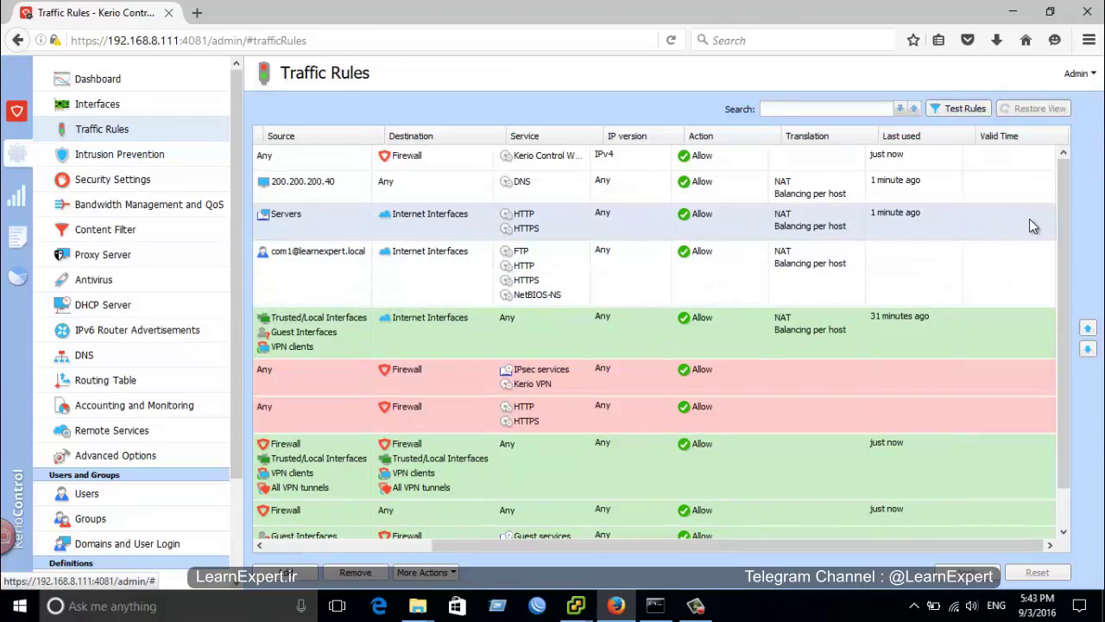
left_click(328, 288)
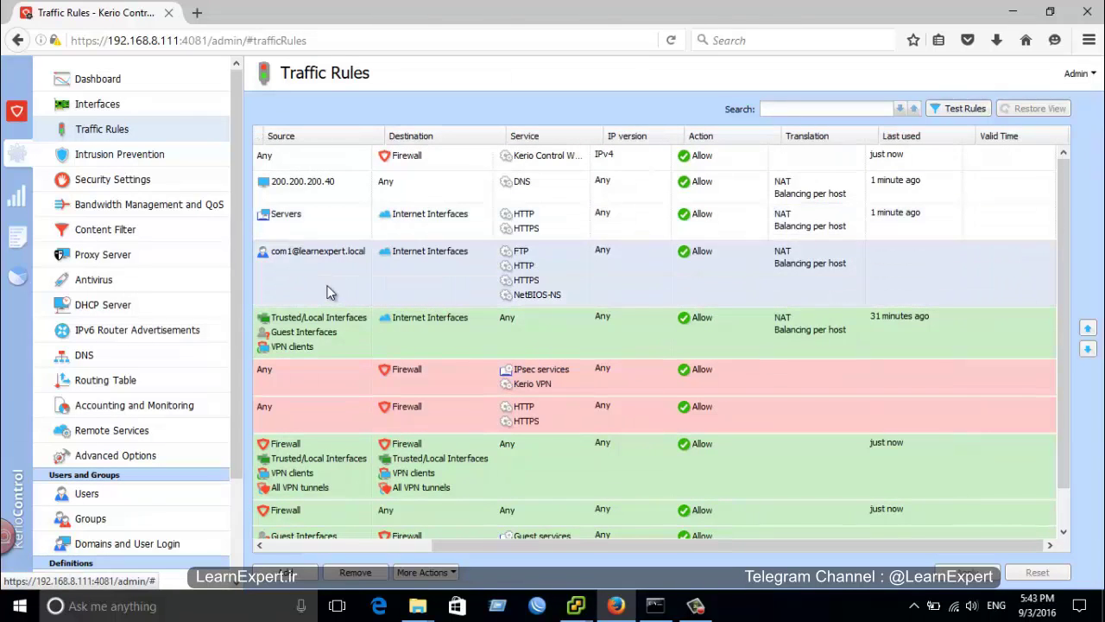
In the domain login settings, always require user authentication for web pages, enable automatic NTLM authentication, and apply
left_click(133, 548)
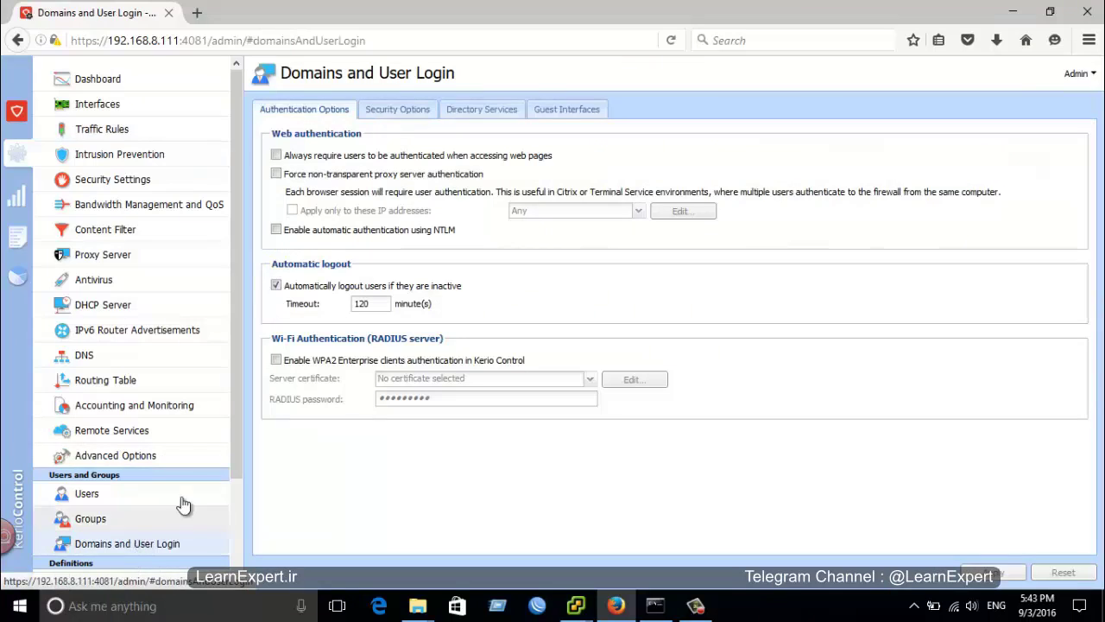
left_click(496, 110)
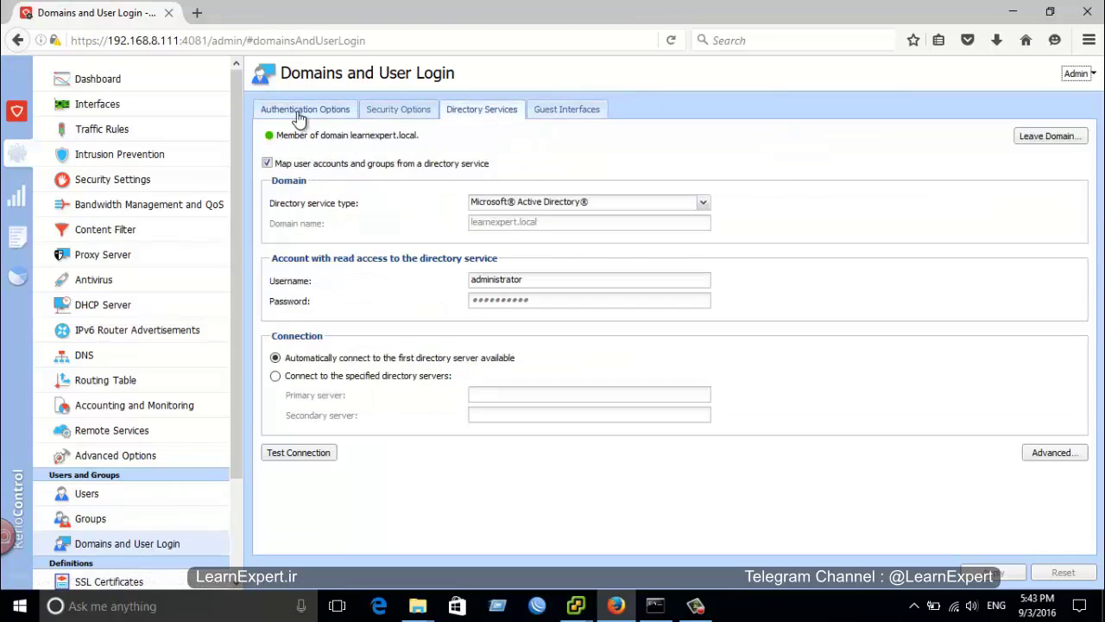
left_click(308, 110)
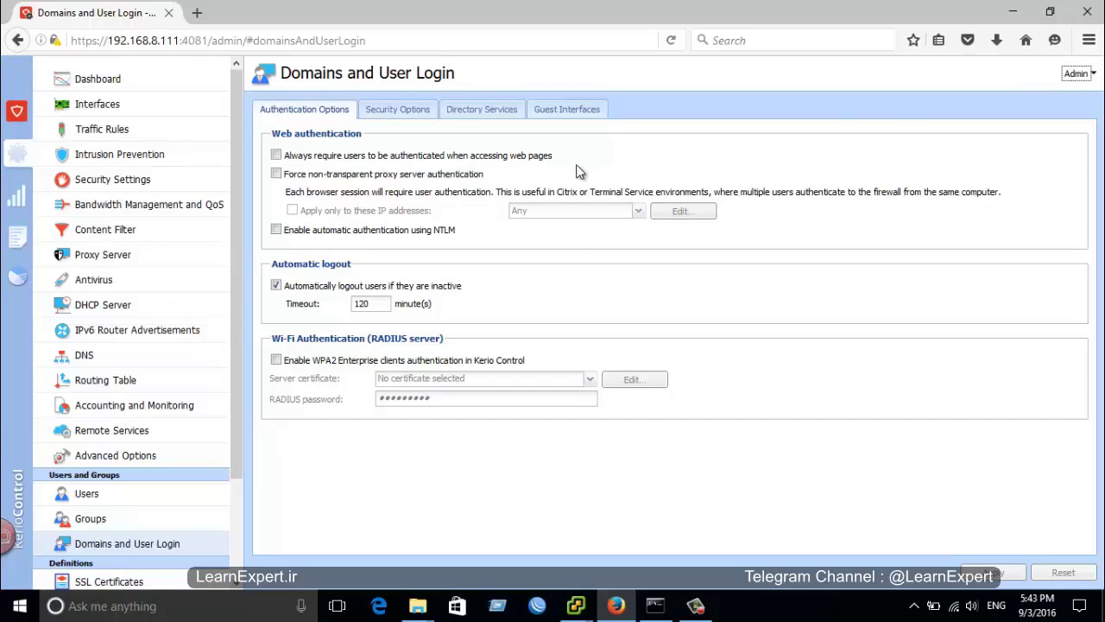
left_click(276, 157)
left_click(986, 574)
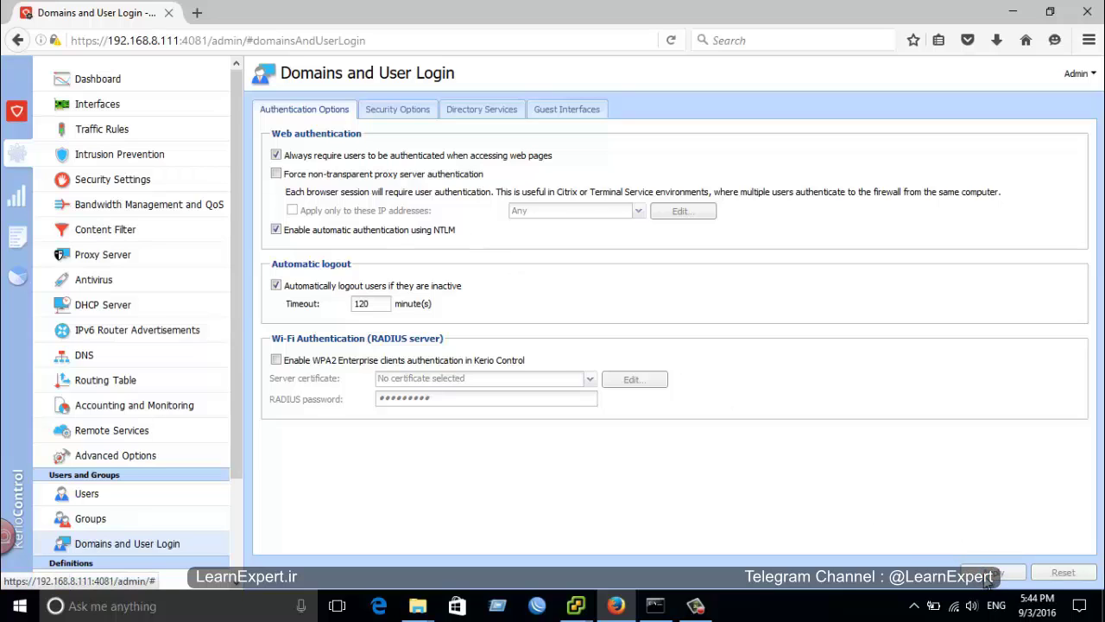
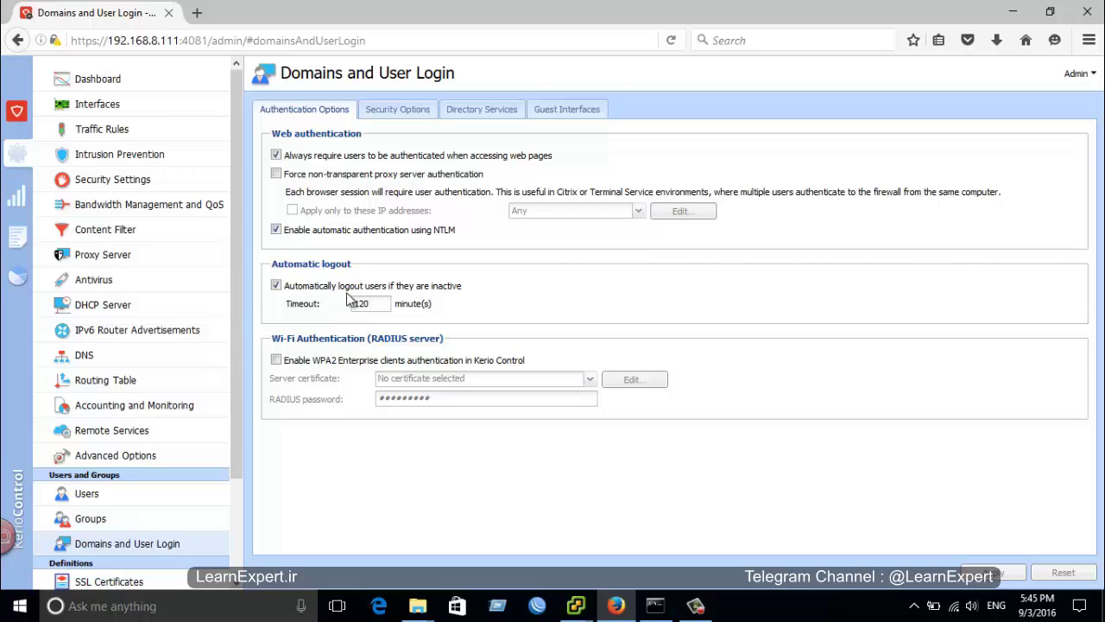
Review the inactivity logout timeout and the Client Internet traffic rule, and return to the authentication options
double_click(374, 300)
left_click(110, 131)
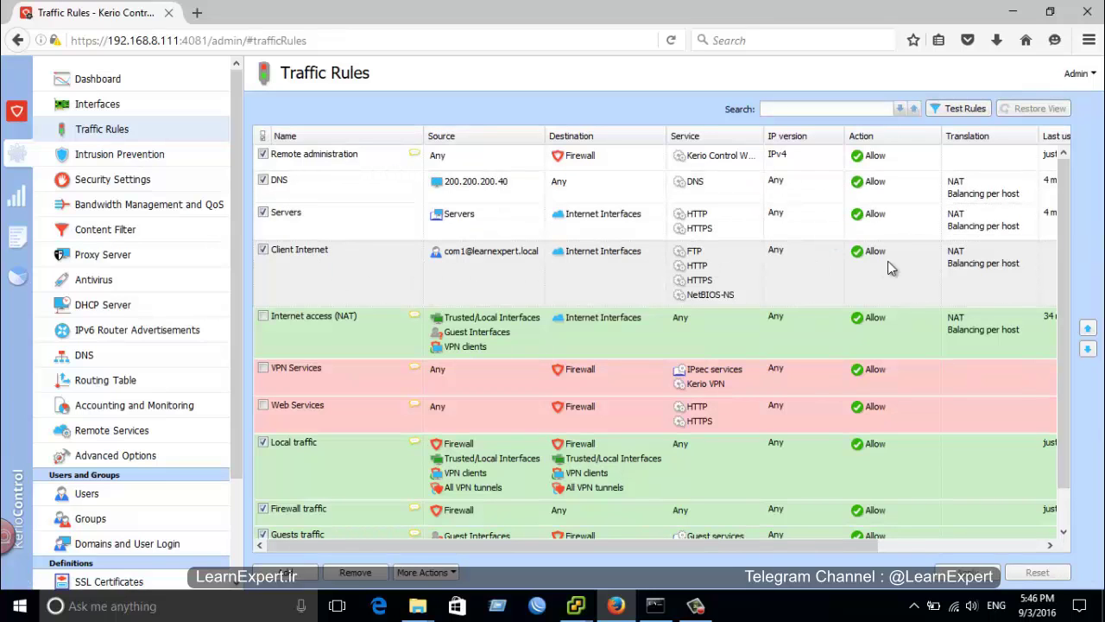
left_click_drag(757, 545, 950, 527)
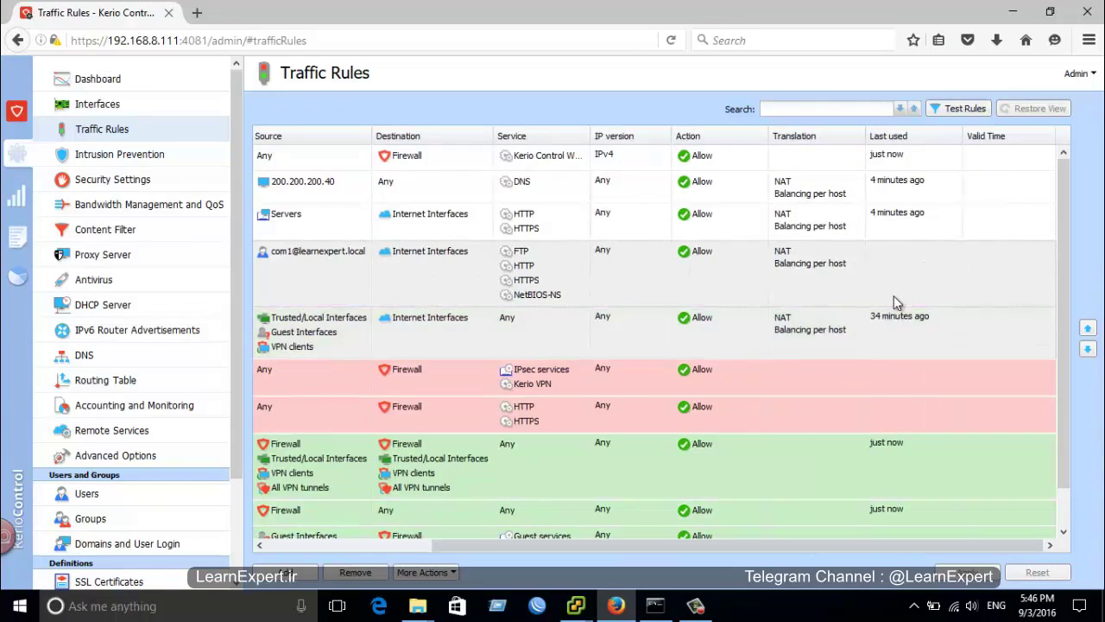
left_click(347, 547)
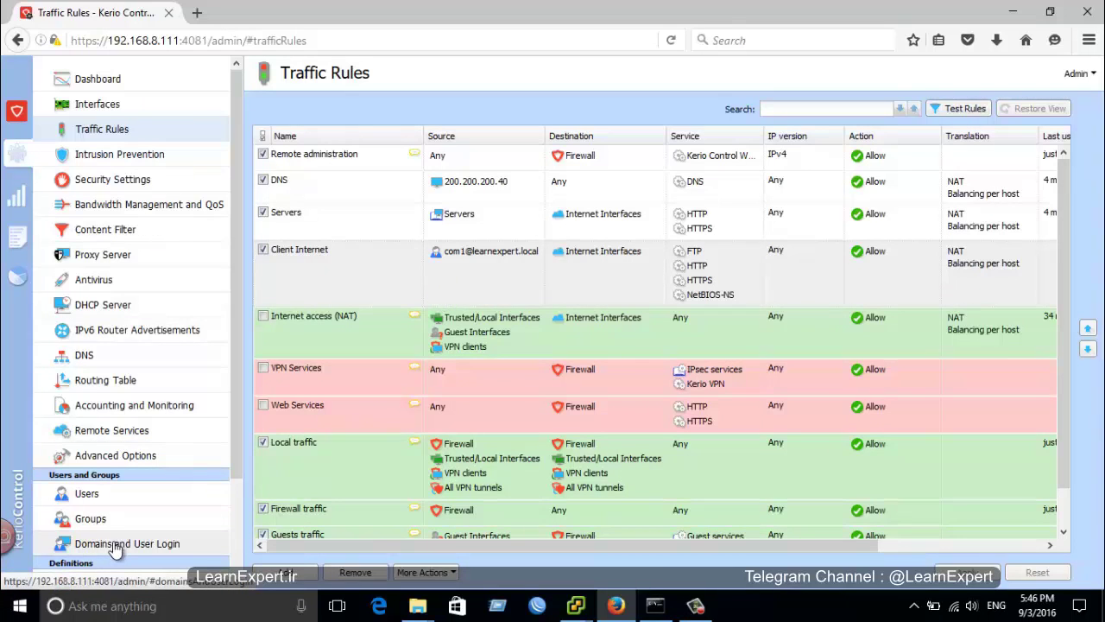
left_click(155, 544)
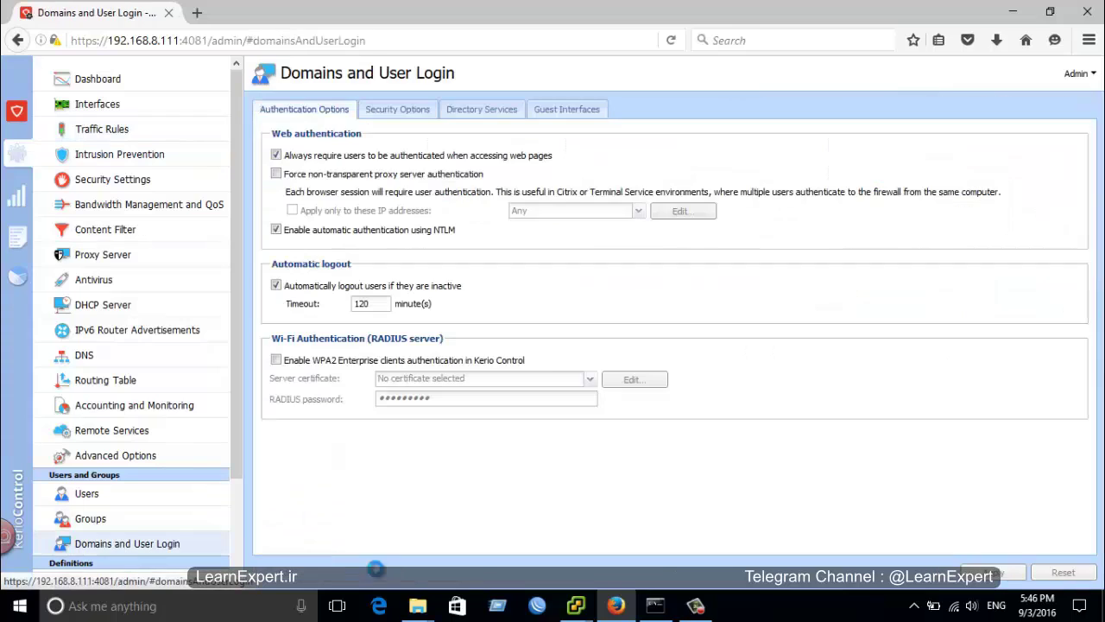
Switch to the COM-1 virtual machine console and load msn.com and, in a new tab, google.com in Internet Explorer
mouse_move(588, 608)
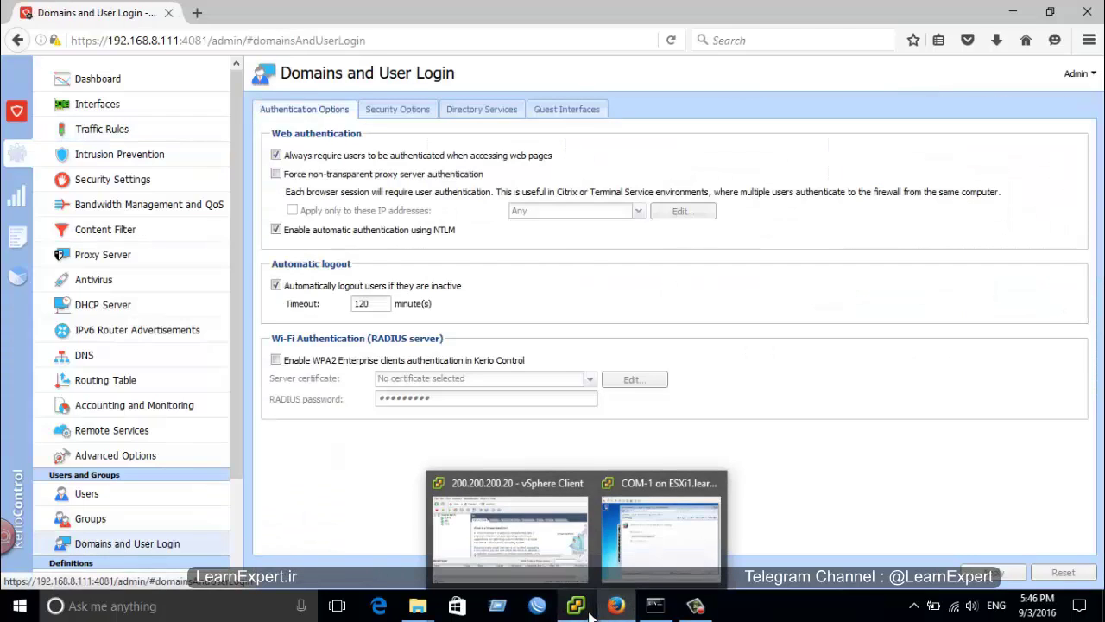
left_click(471, 148)
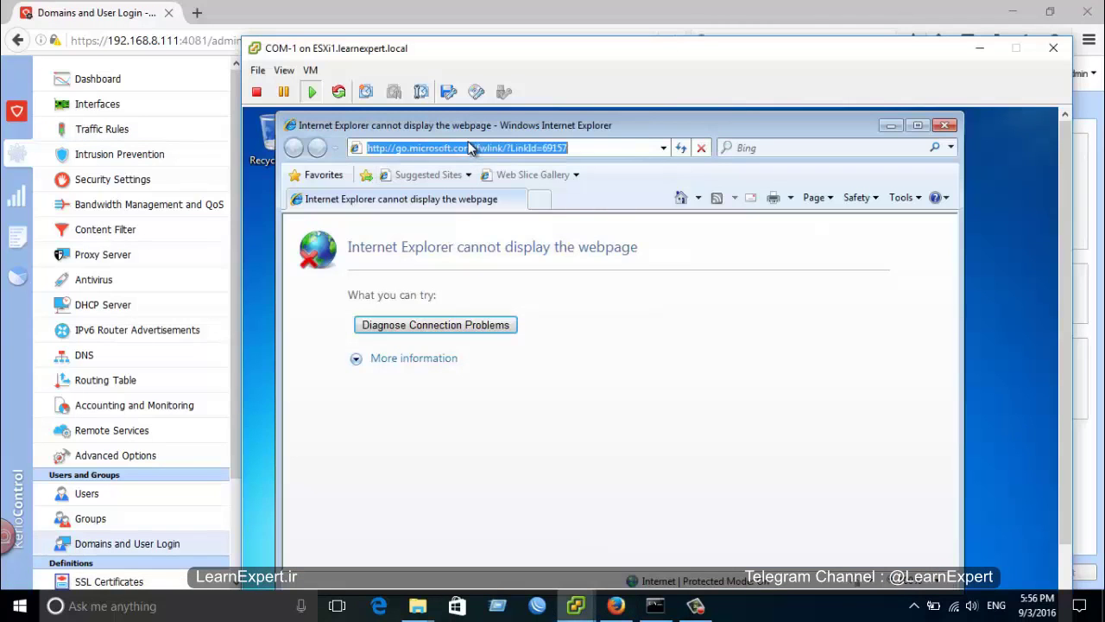
type("msn")
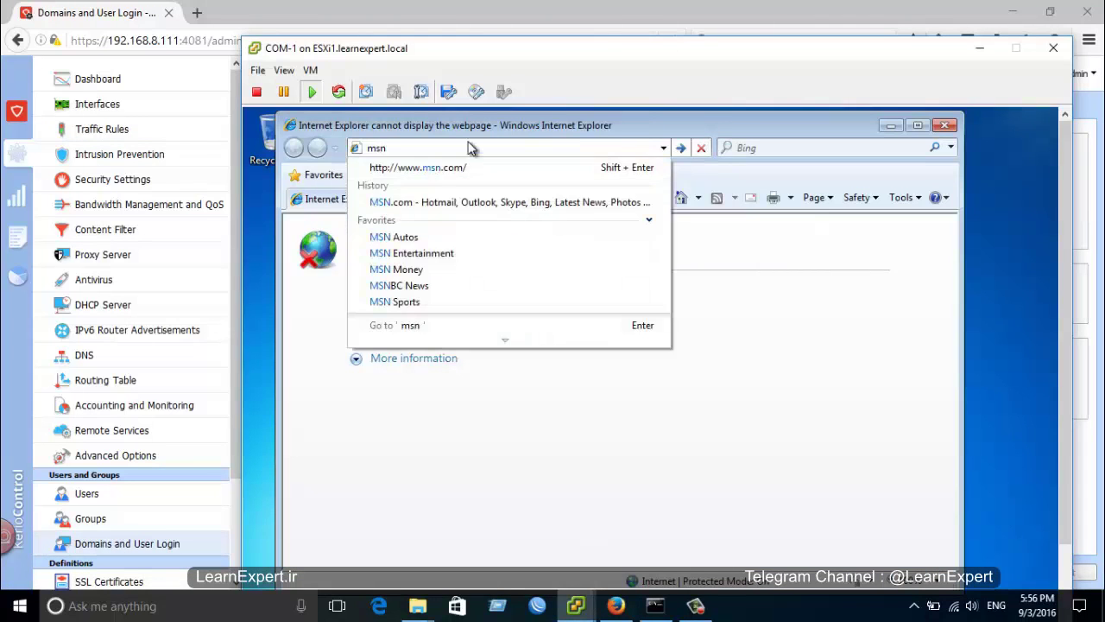
key("ctrl+Return")
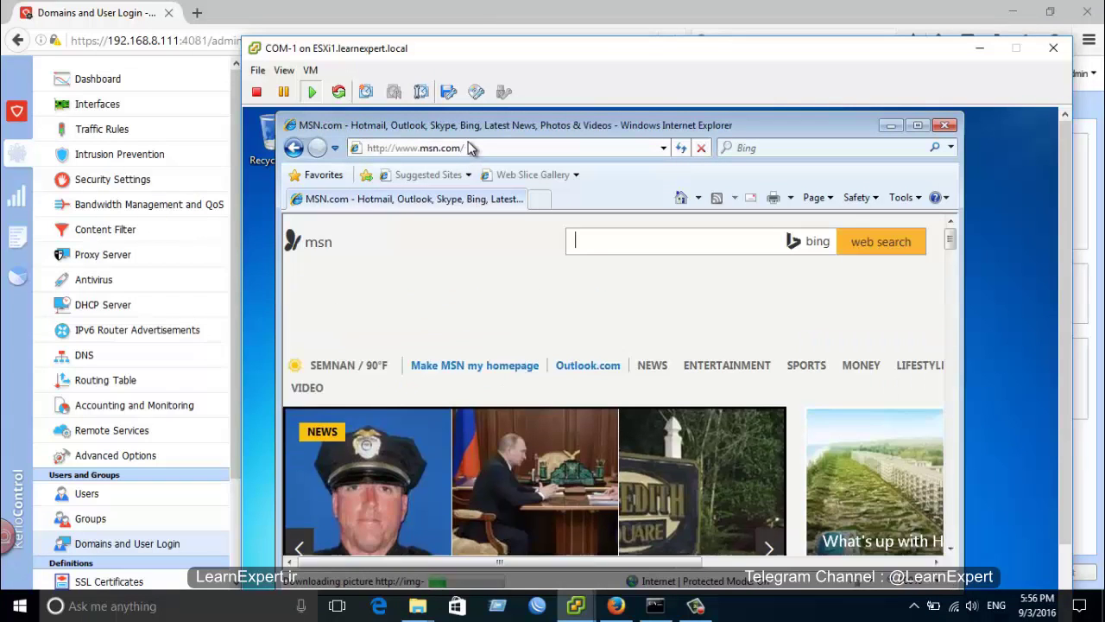
key("ctrl+t")
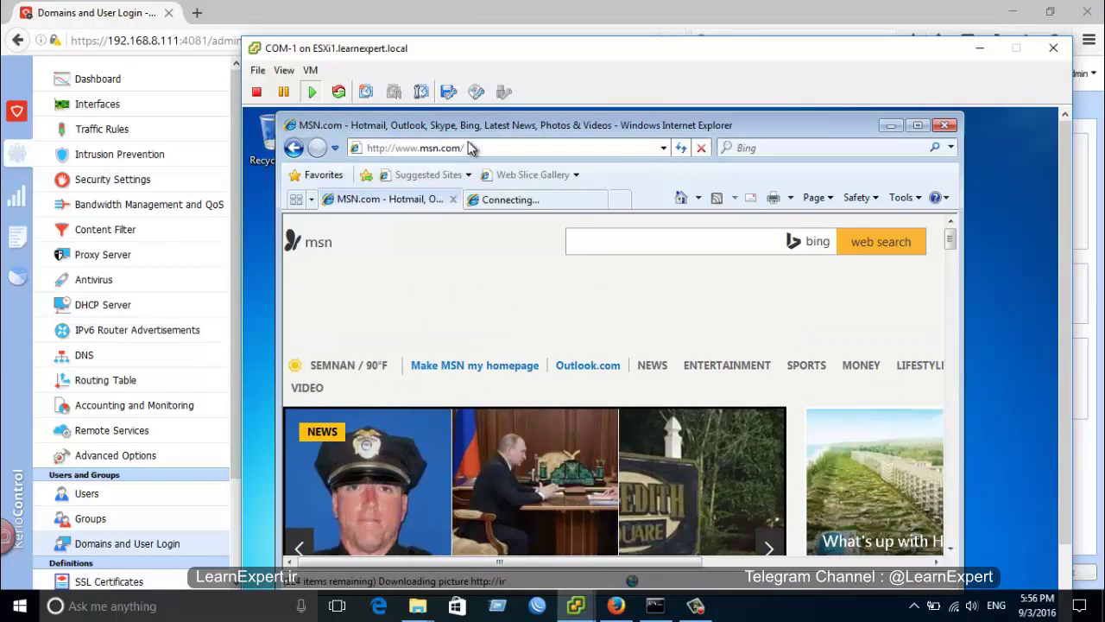
type("google")
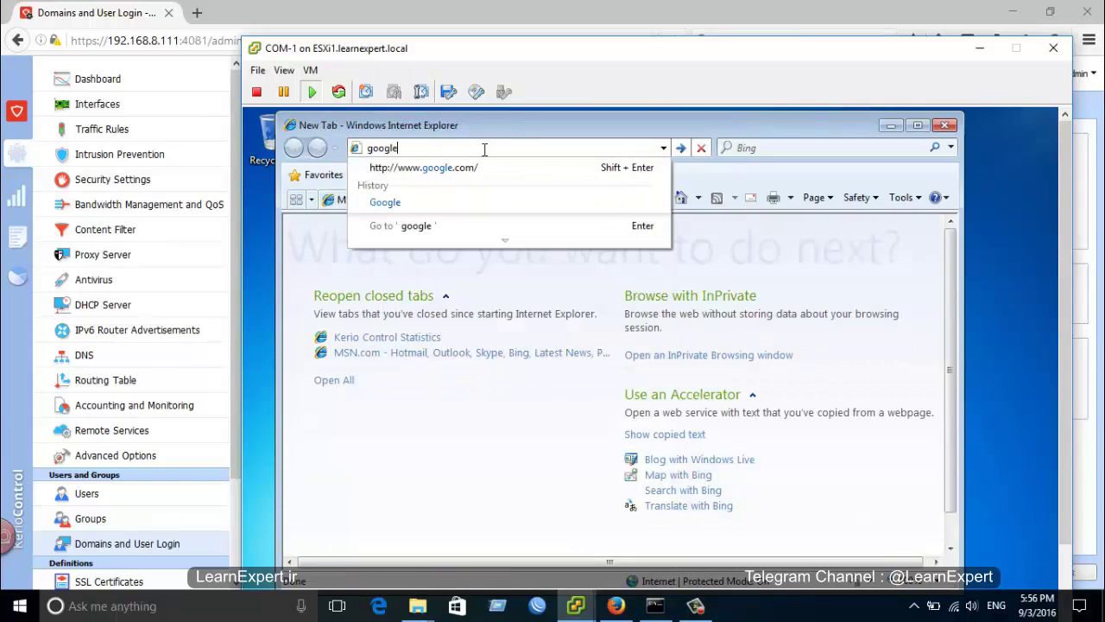
key("ctrl+Return")
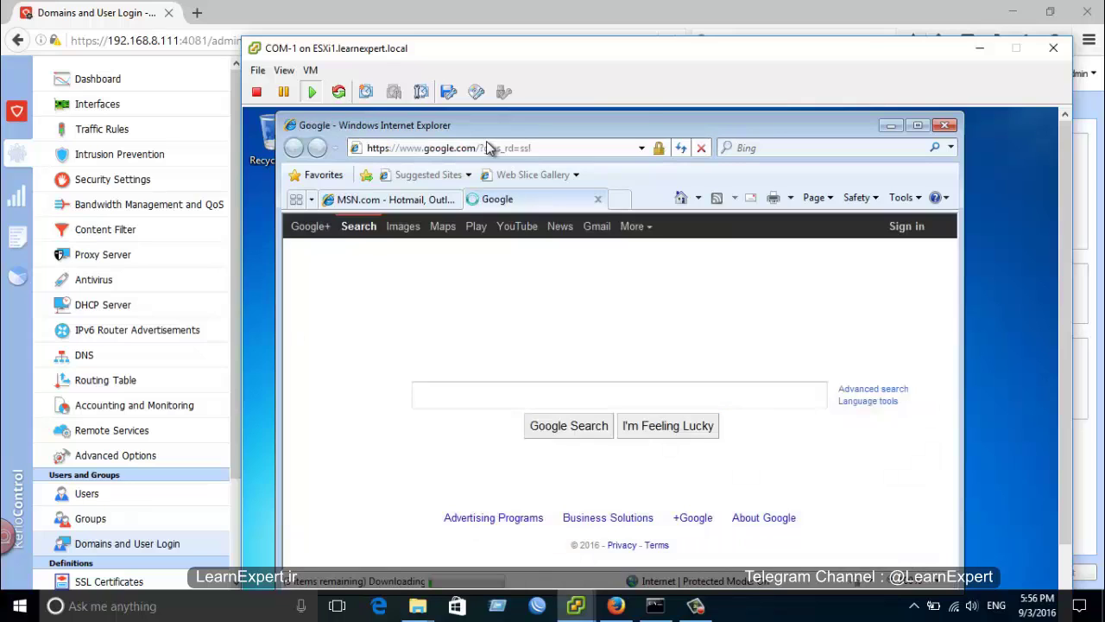
Load learnexpert.ir in a new Internet Explorer tab on the COM-1 client
key("ctrl+t")
type("le")
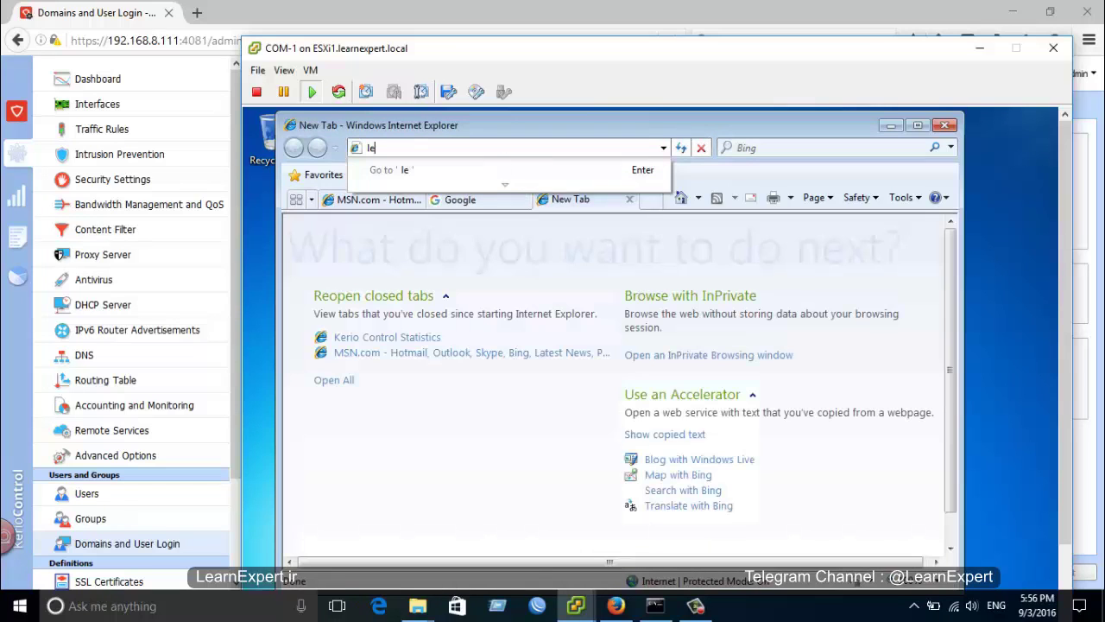
type("arnexpert.ir")
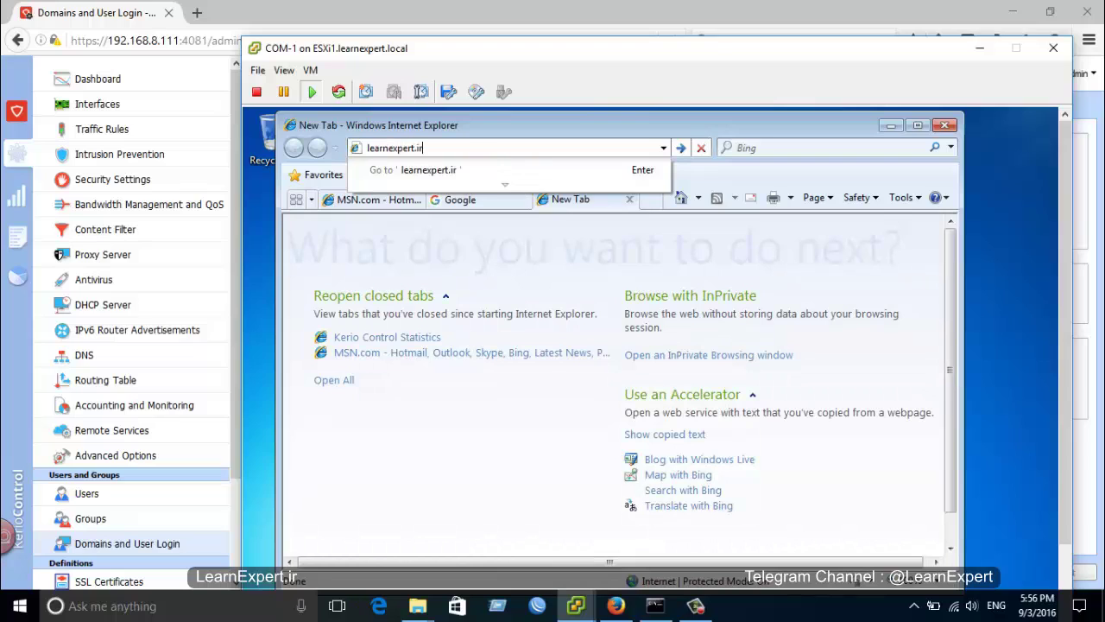
key("Return")
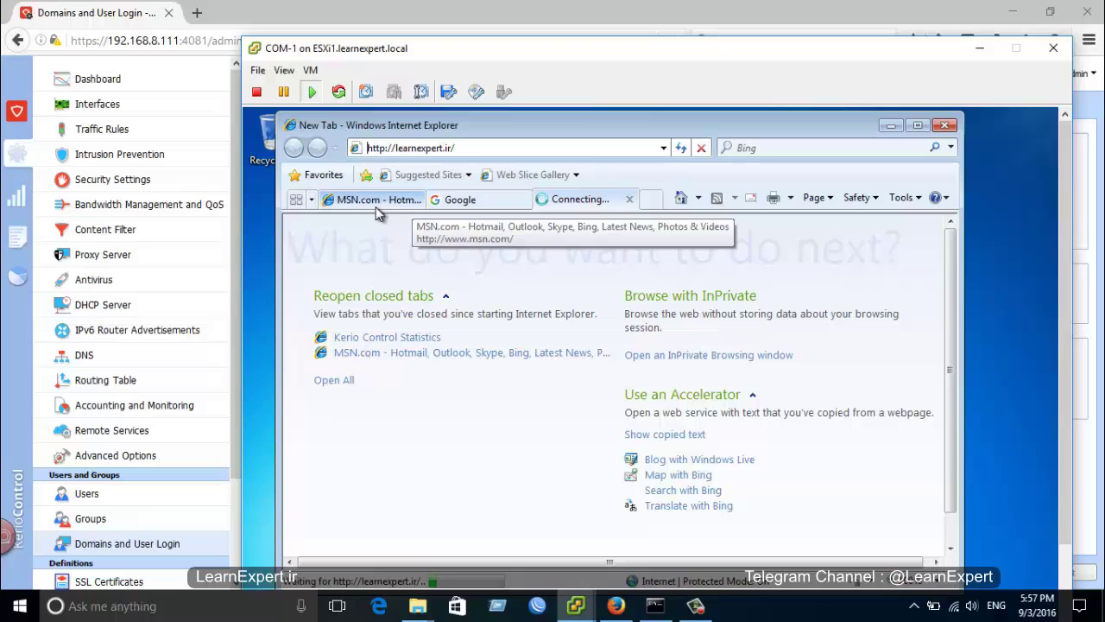
Check the loaded MSN and Google pages and try to open the learnexpert.ir result from the Bing search page
left_click(375, 207)
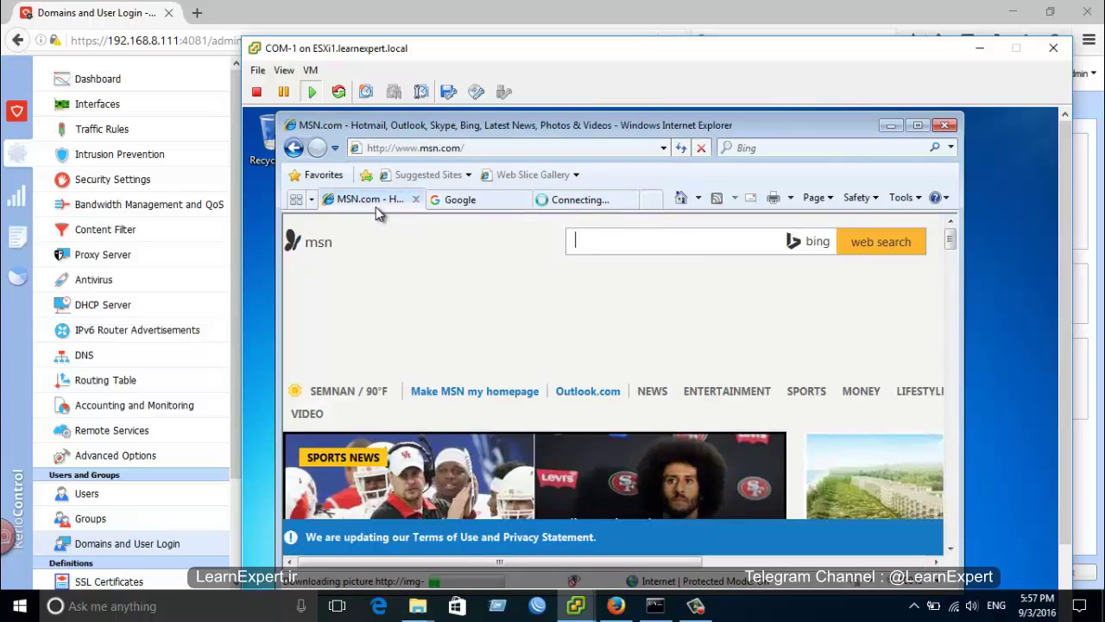
left_click(443, 200)
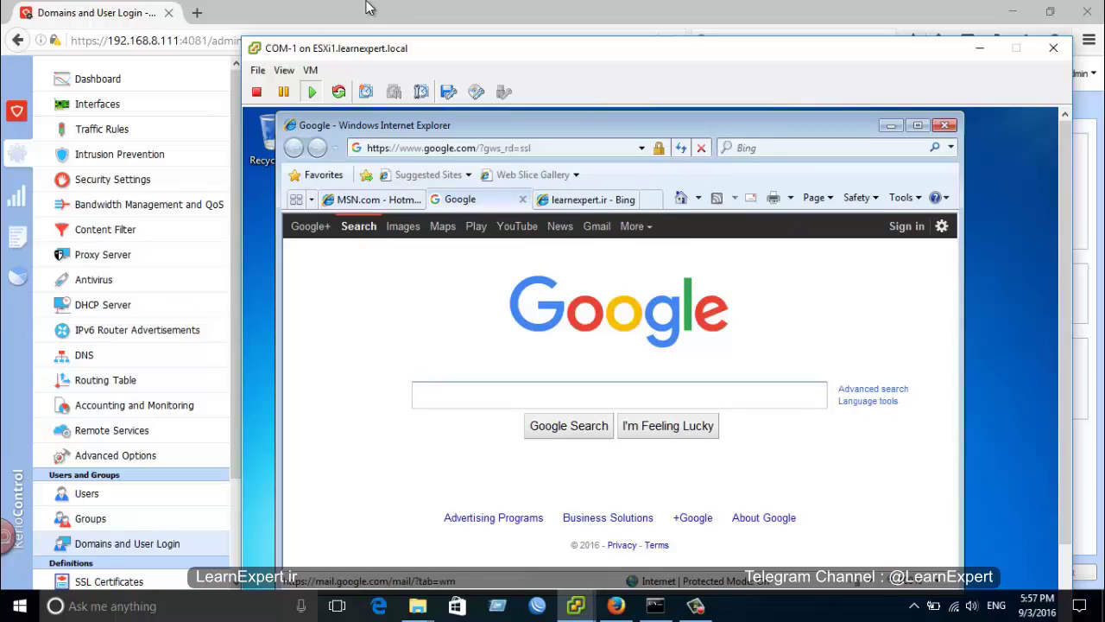
left_click(579, 201)
left_click(441, 369)
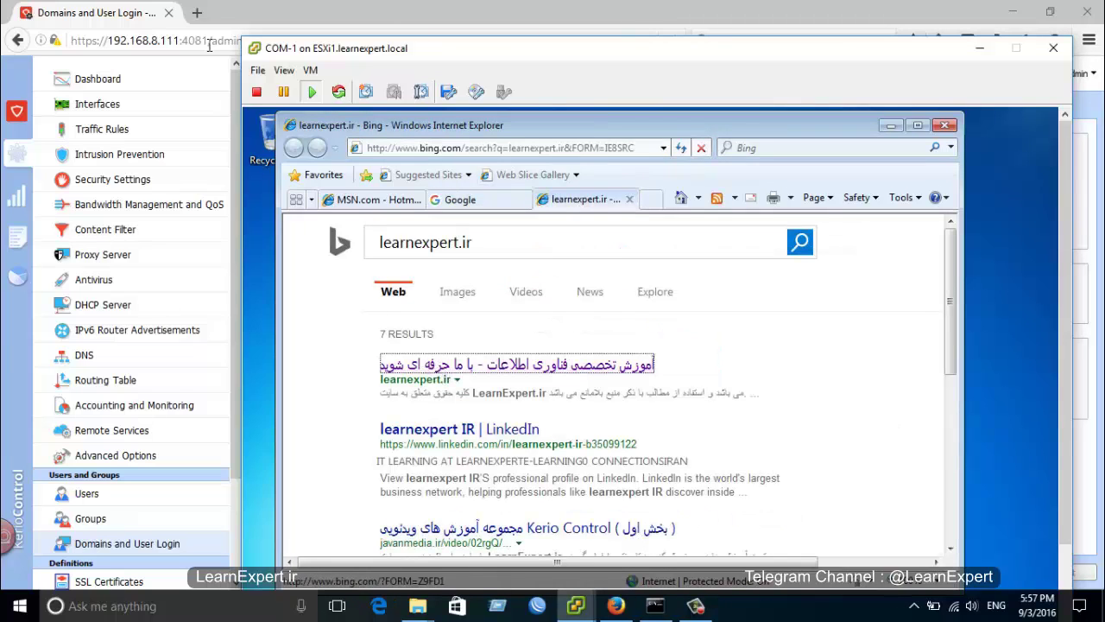
Return from the COM-1 console to the host desktop and launch Internet Explorer there
left_click(334, 9)
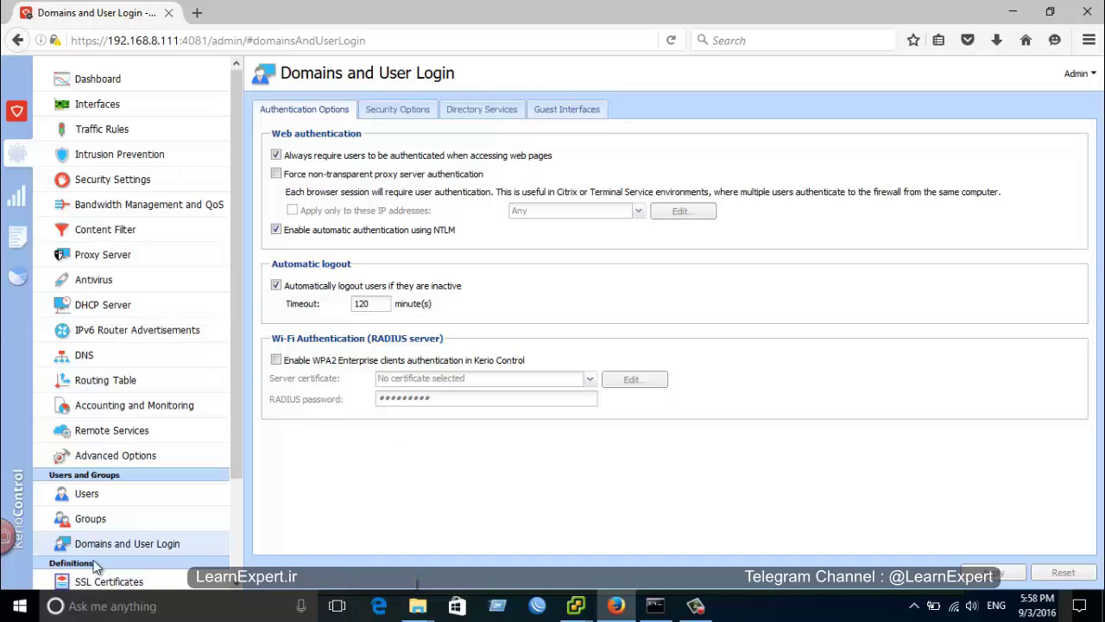
key("super")
type("e")
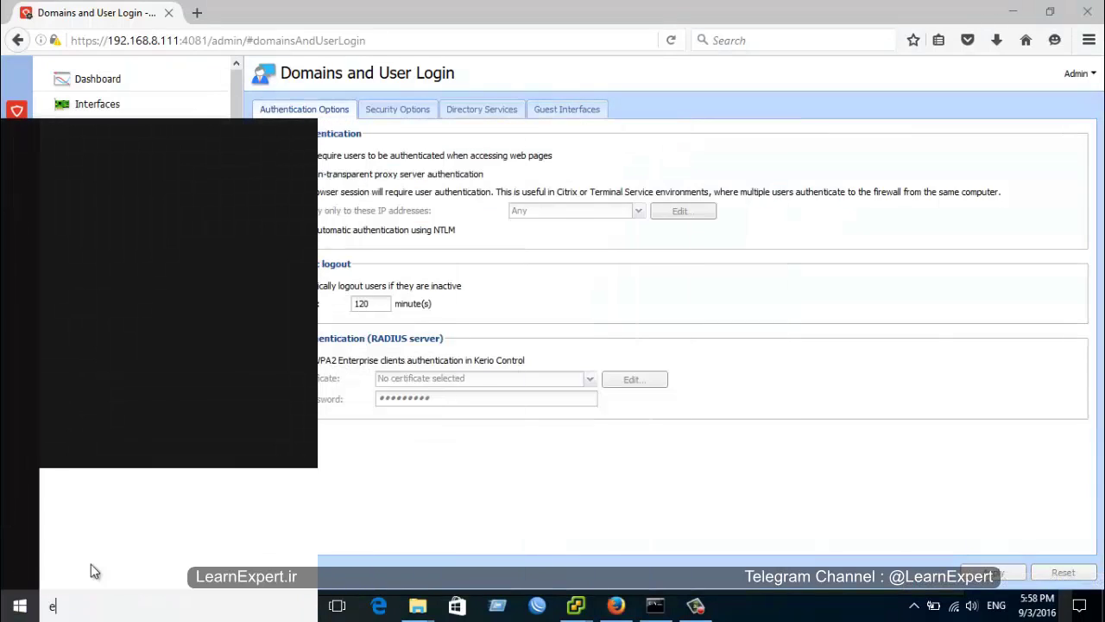
type("xplorer")
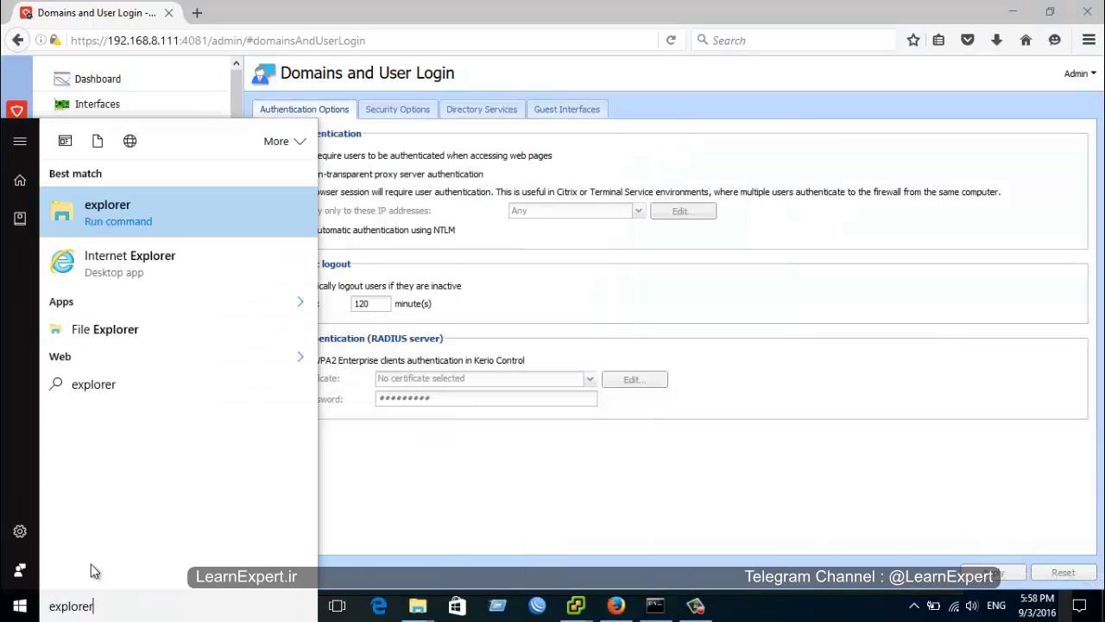
left_click(130, 278)
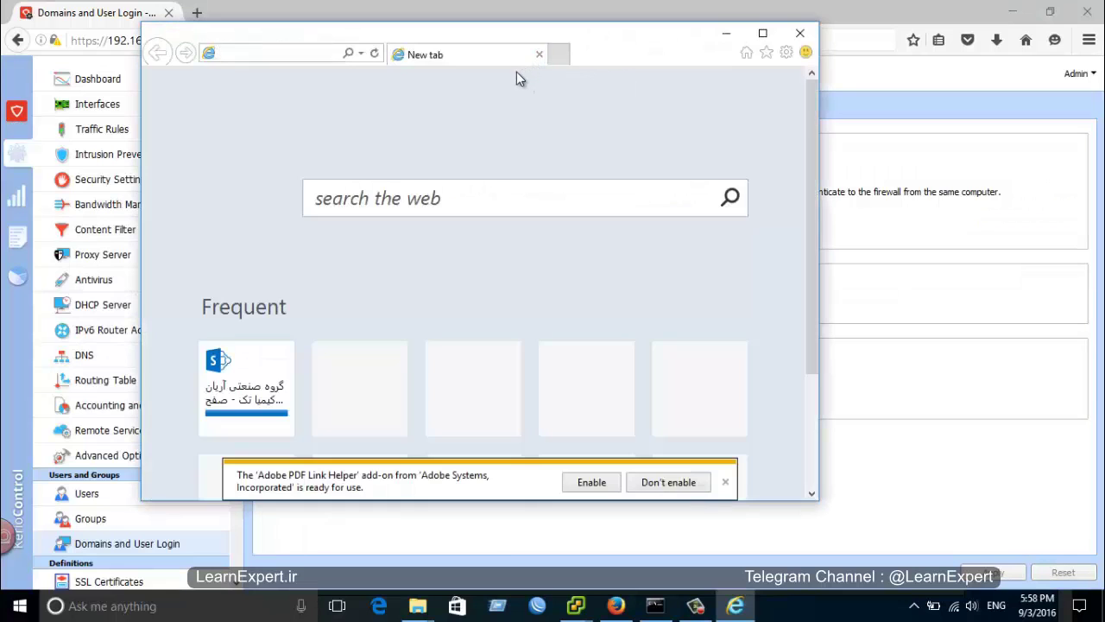
In Internet Options, open the custom security level settings for the Local intranet zone
key("alt+t")
key("o")
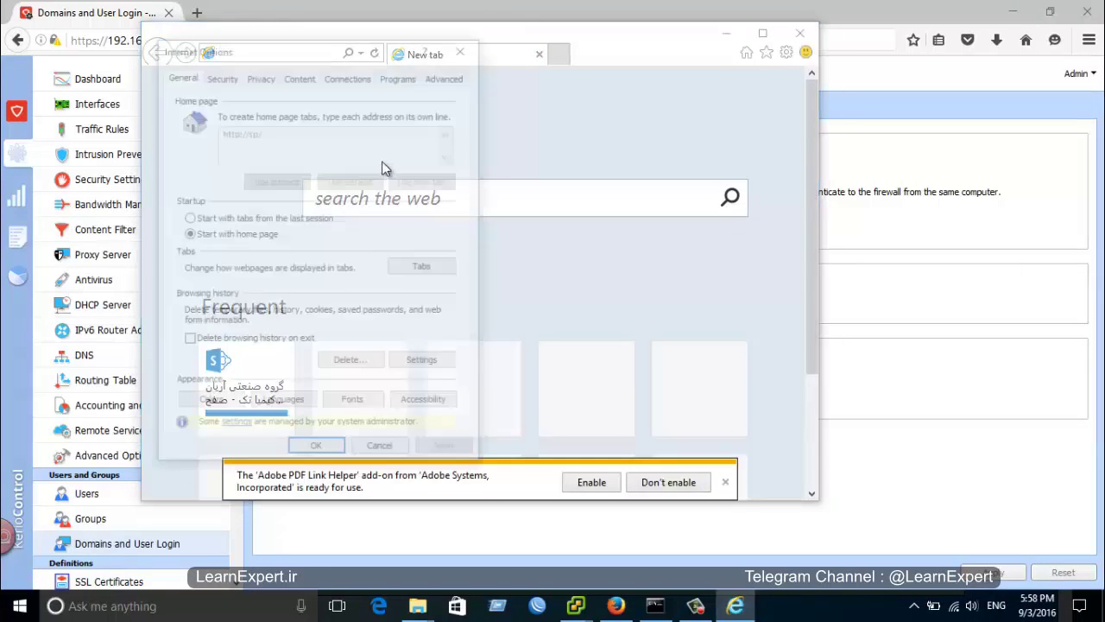
left_click(346, 74)
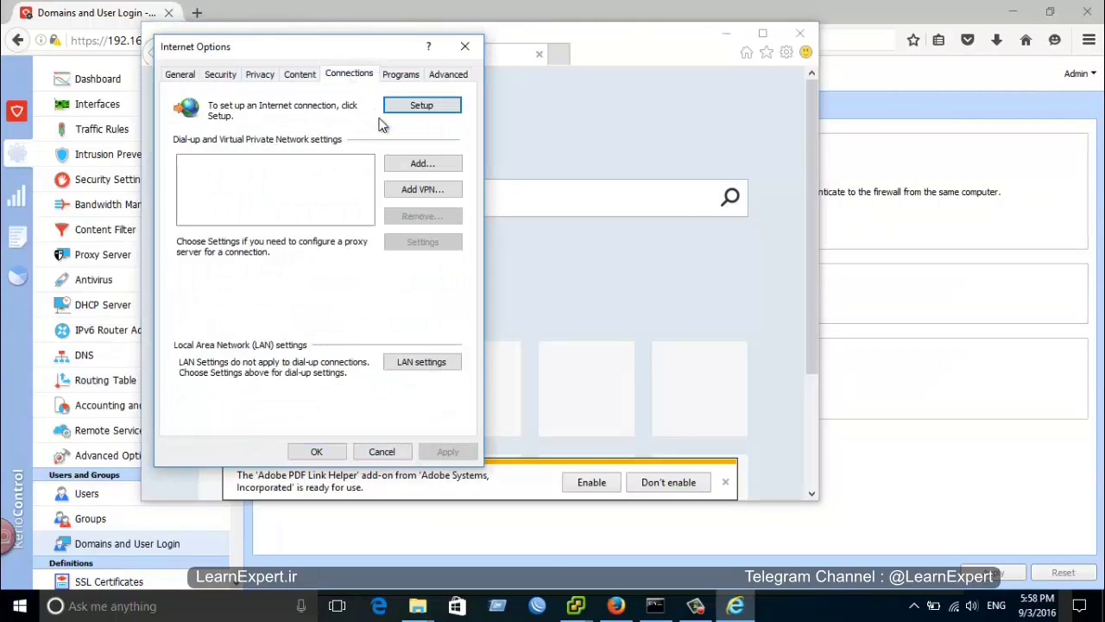
left_click(222, 74)
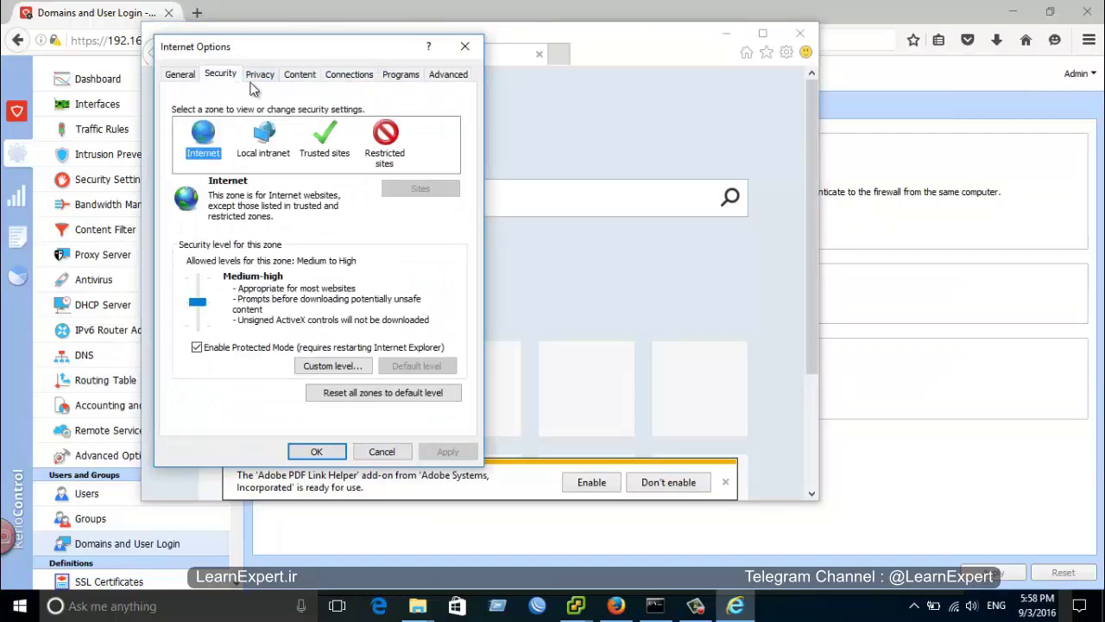
left_click(265, 141)
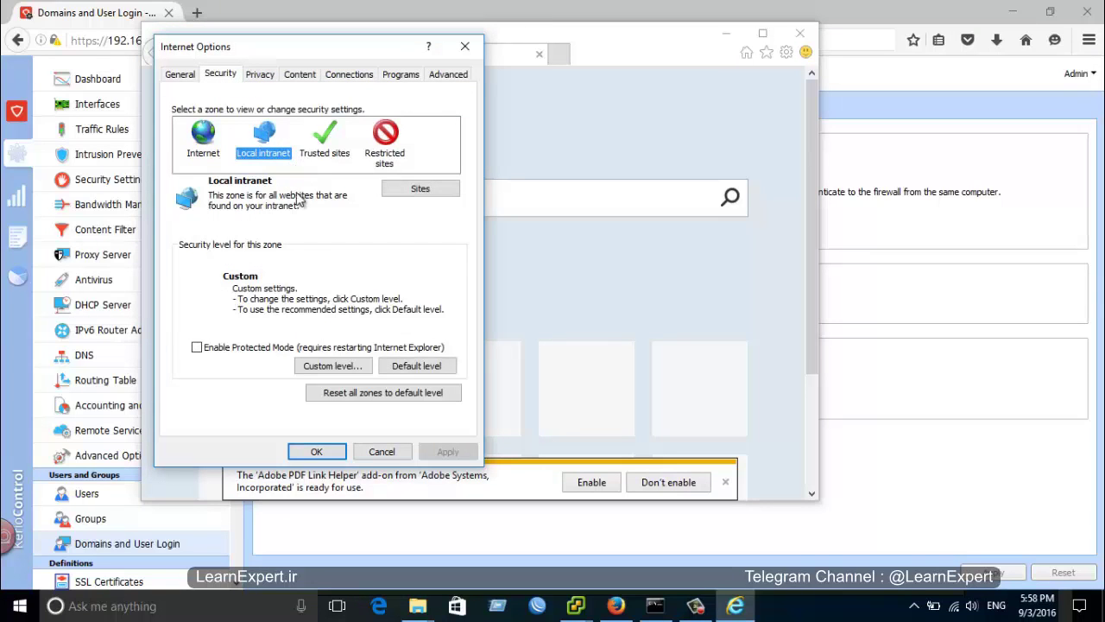
left_click(316, 368)
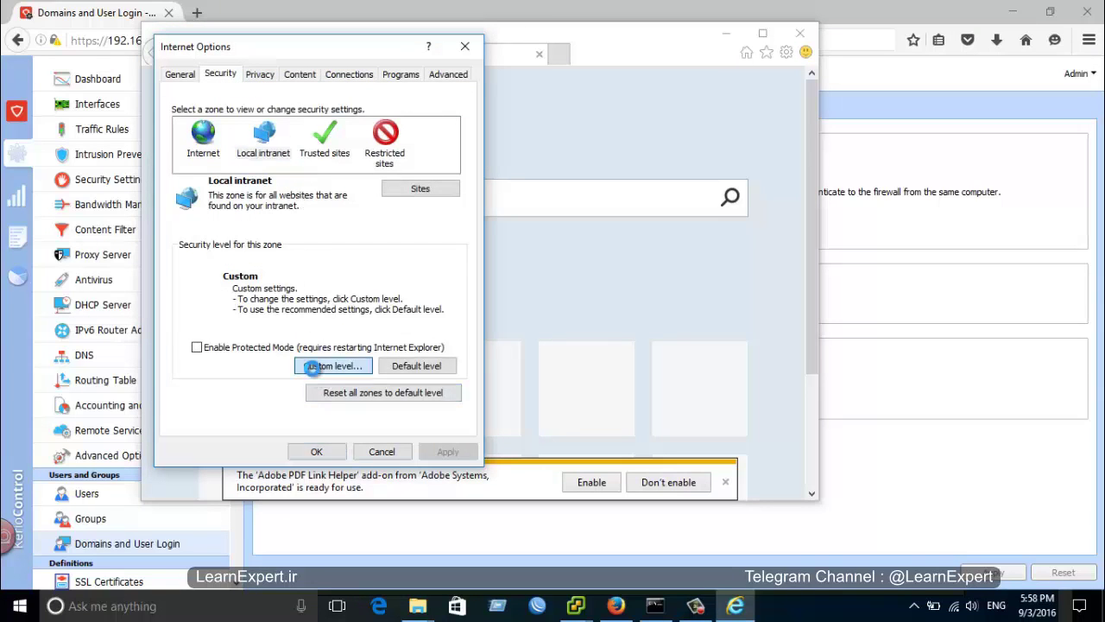
Try the logon option for automatic logon with current user name and password, discard the changes, and minimize Internet Explorer
left_click_drag(462, 134, 462, 293)
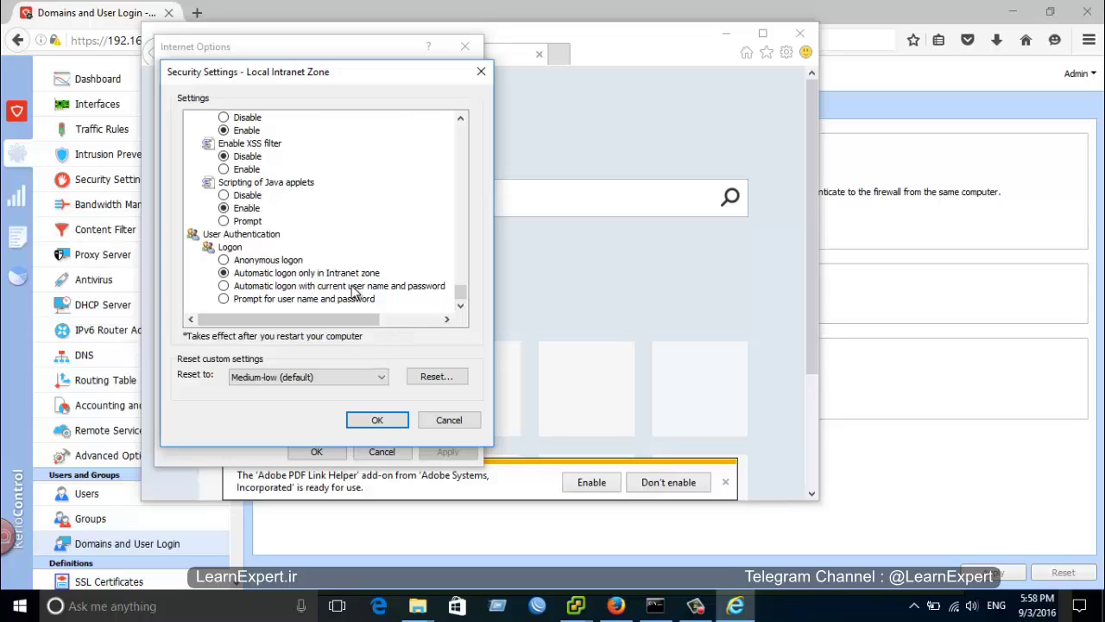
left_click(298, 286)
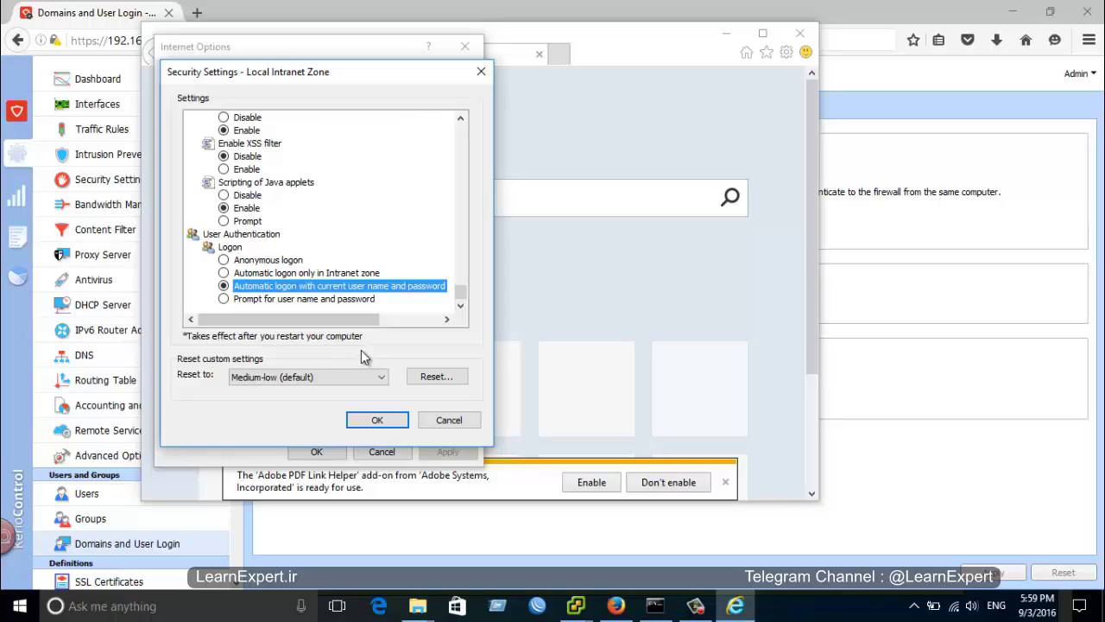
left_click(453, 421)
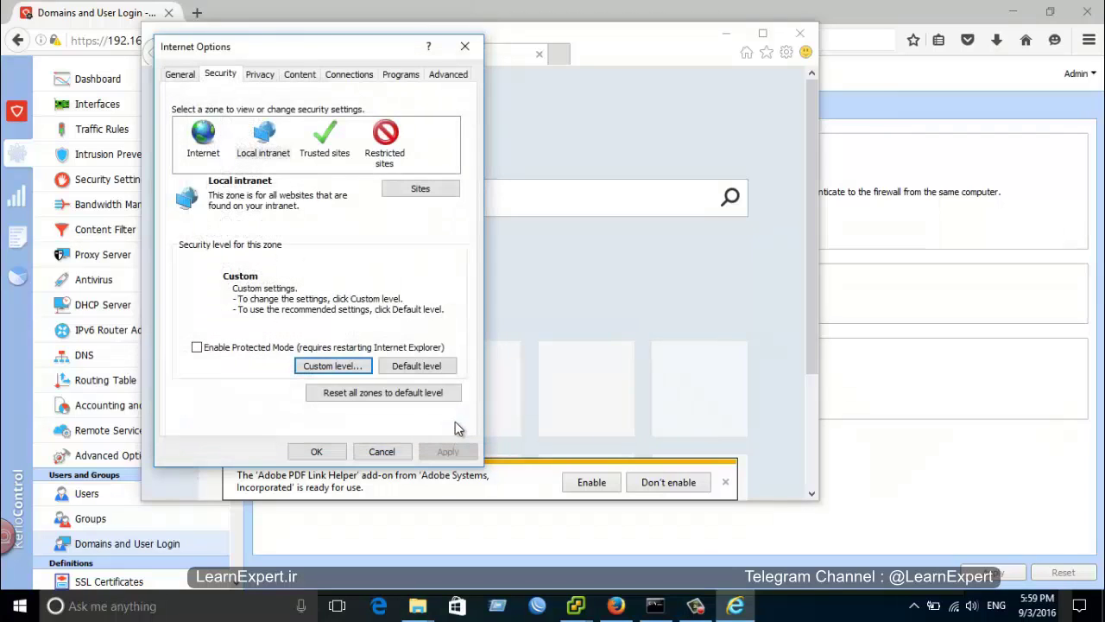
left_click(381, 451)
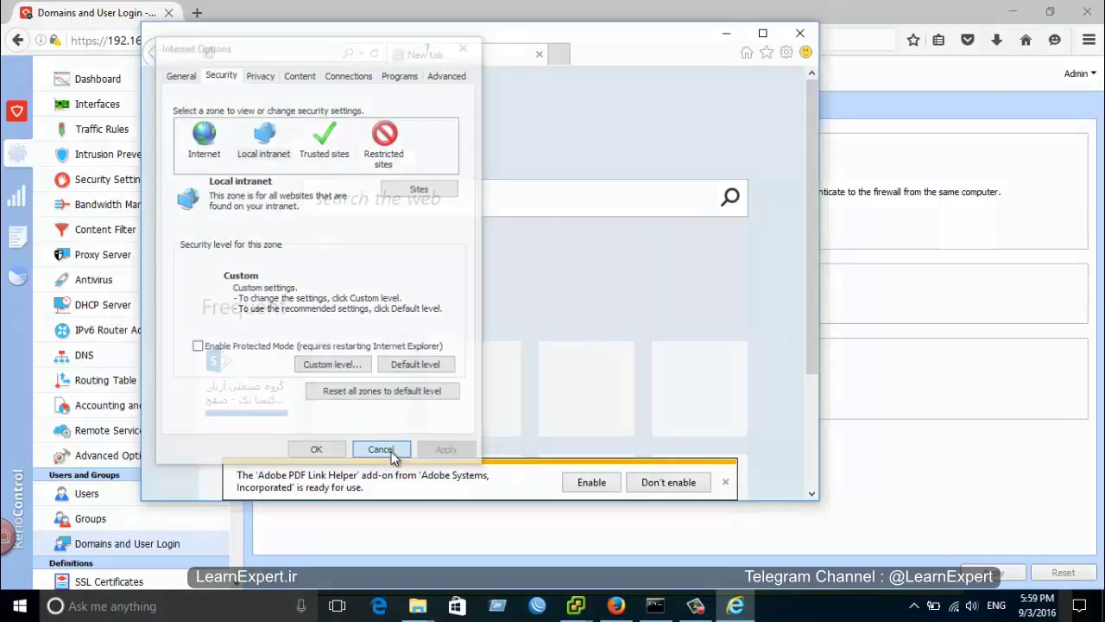
left_click(726, 34)
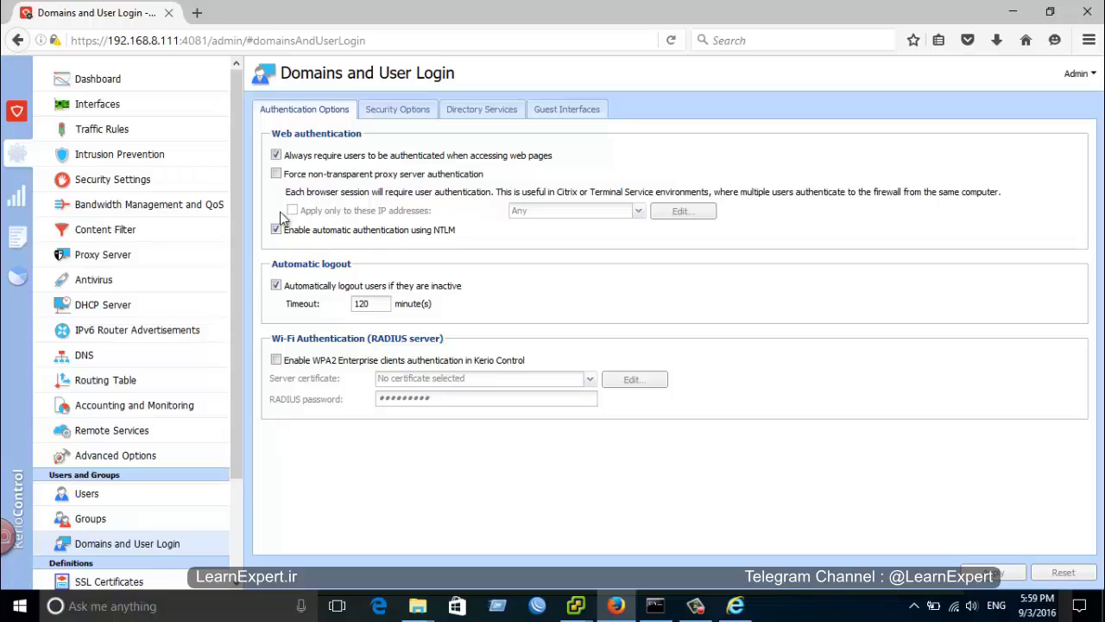
Review the bandwidth management rules and the list of traffic rules in Kerio Control
left_click(146, 214)
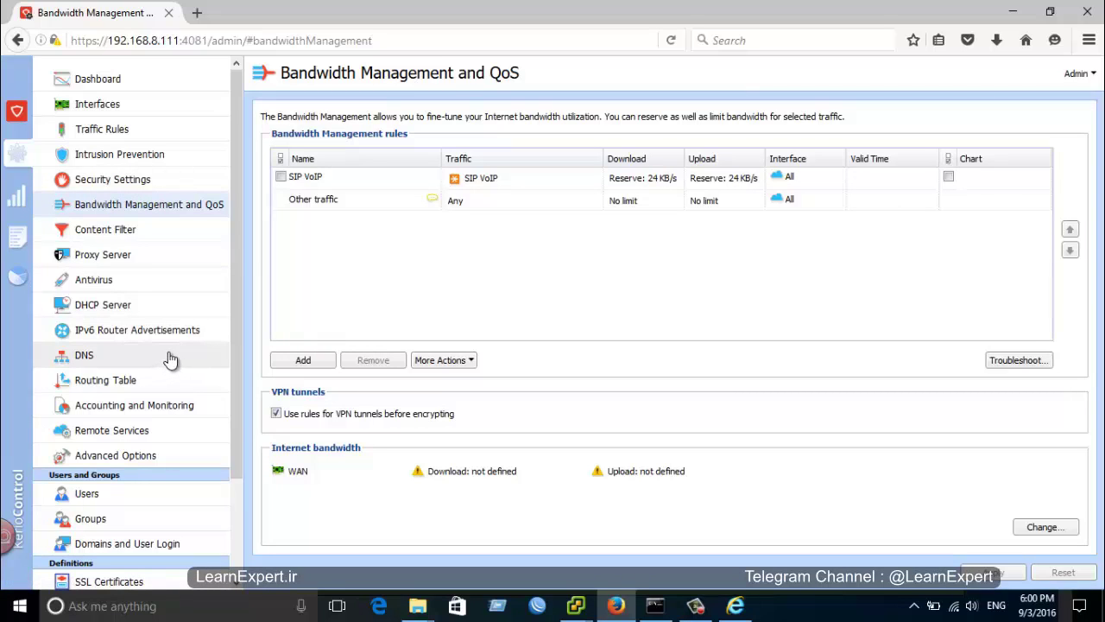
left_click(121, 129)
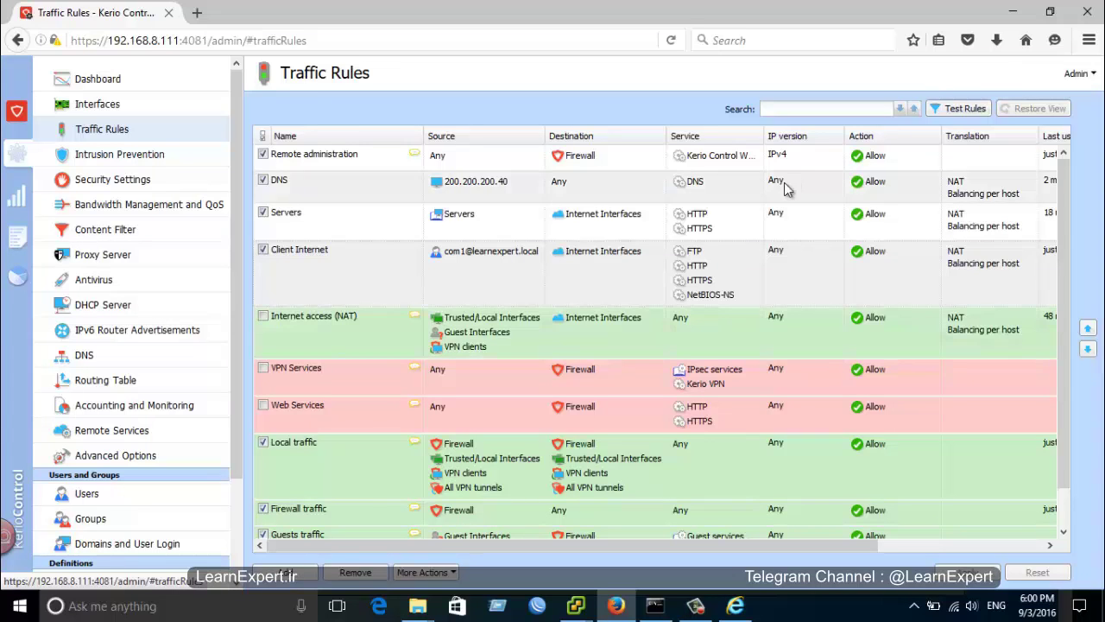
scroll(734, 249, "down", 2)
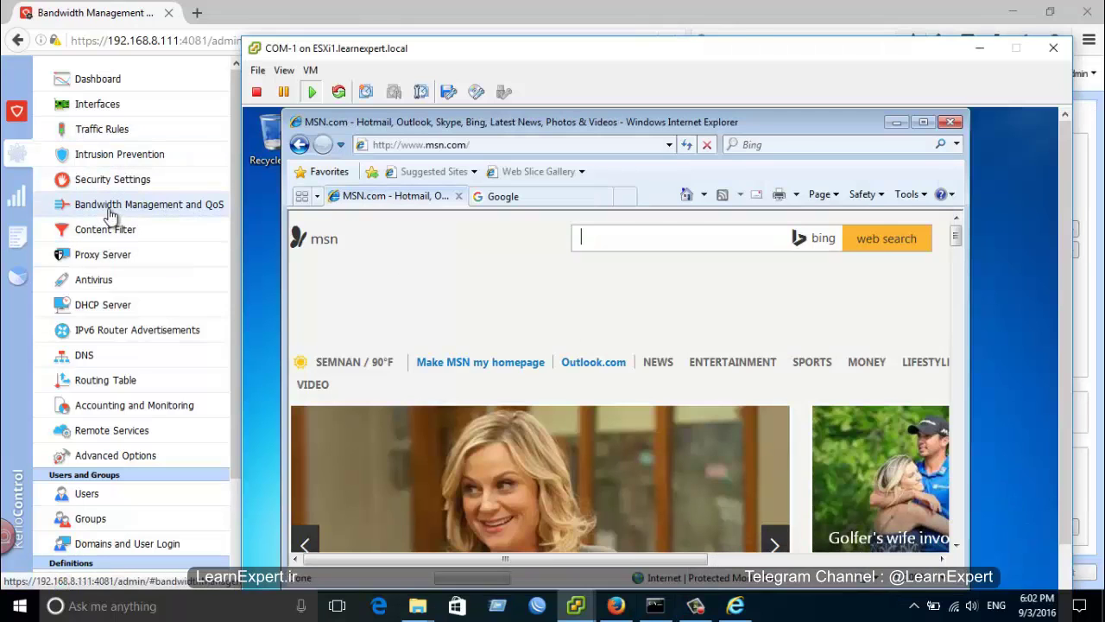
In Bandwidth Management and QoS, set the WAN link bandwidth to 8 Mbit/s download and 8 Mbit/s upload, and apply
left_click(112, 212)
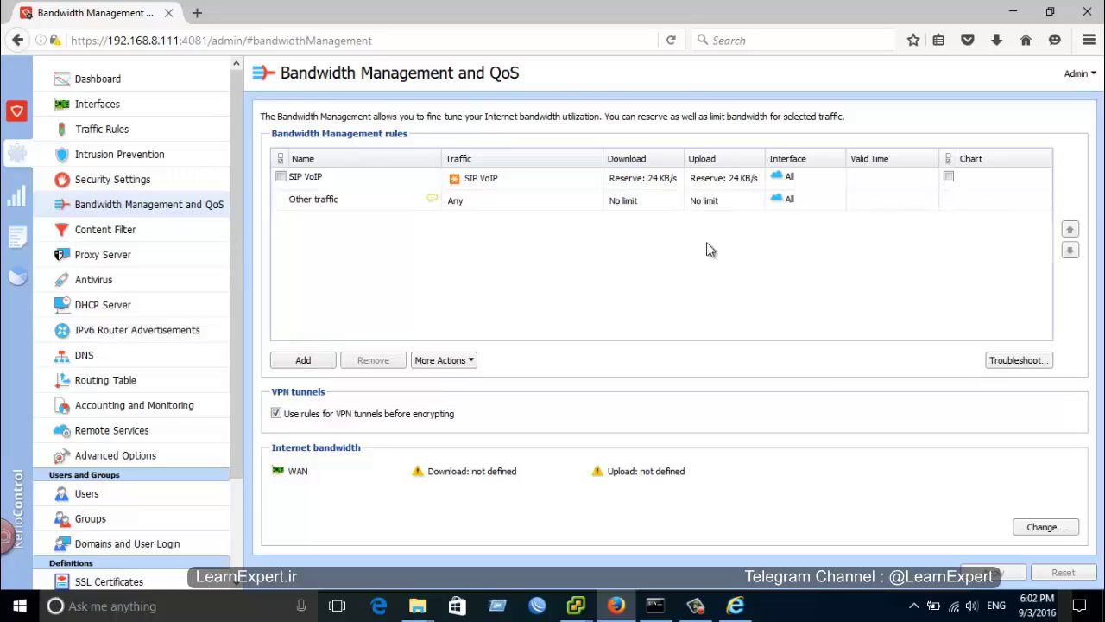
left_click(1046, 526)
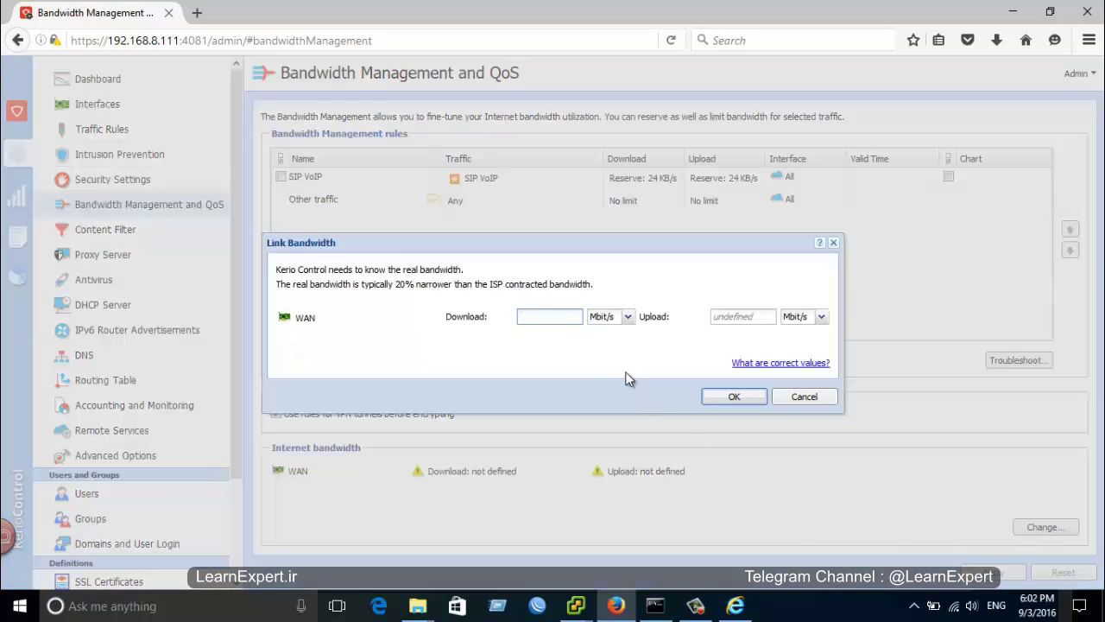
type("8")
left_click(744, 318)
type("8")
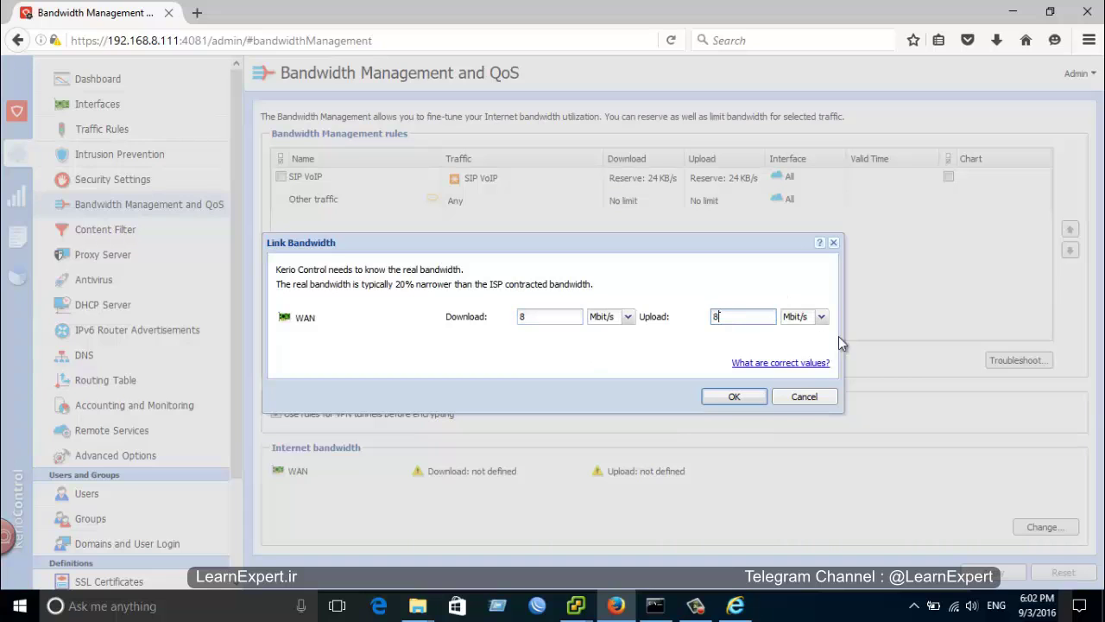
left_click(734, 396)
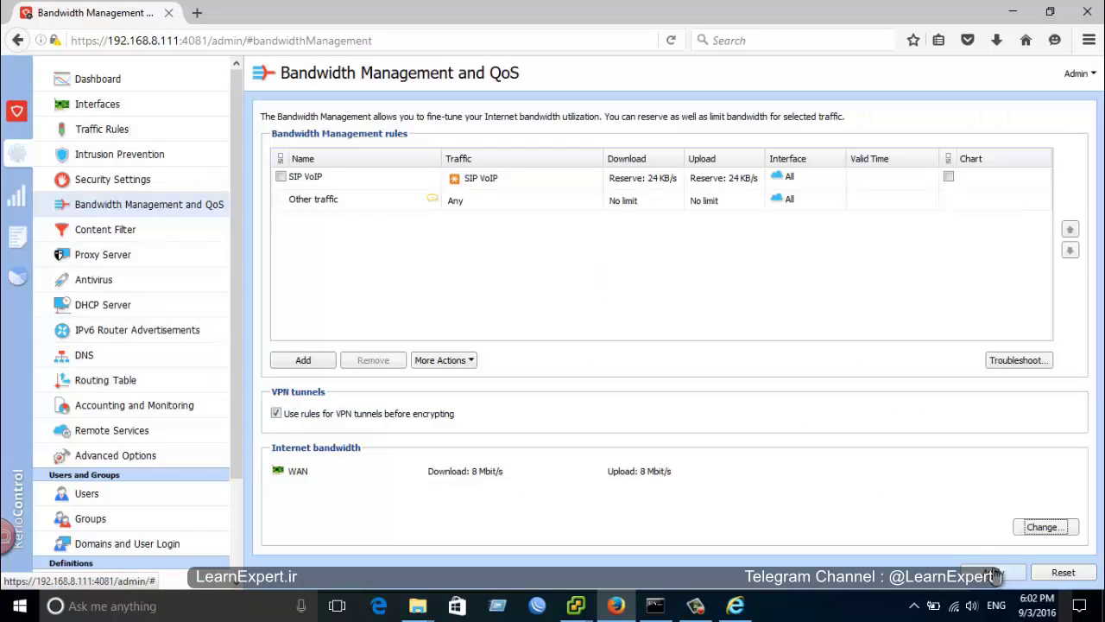
left_click(995, 572)
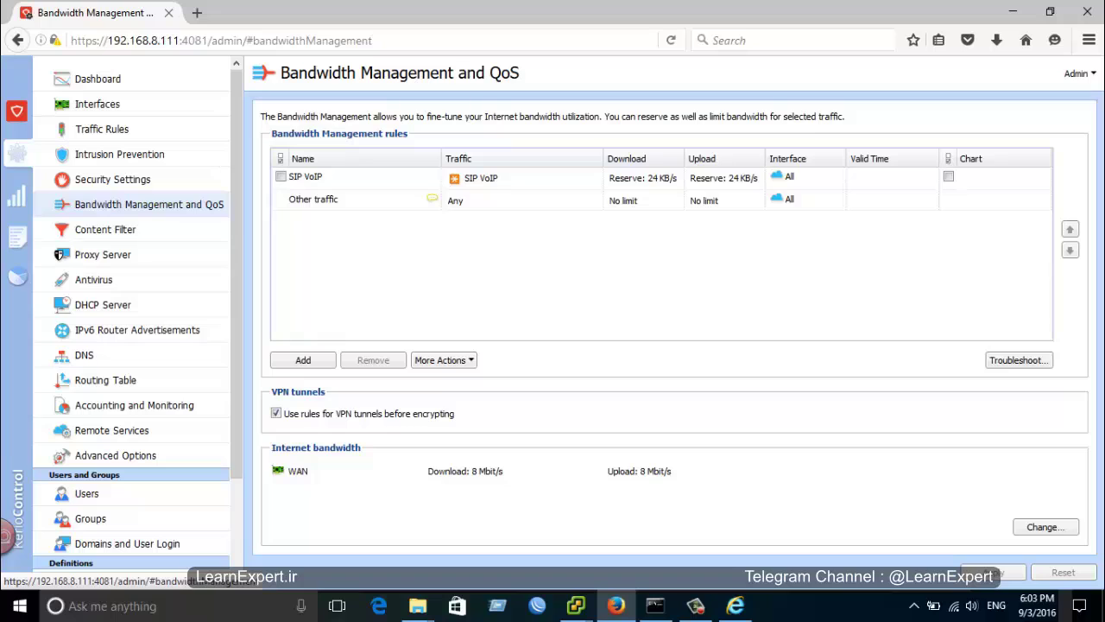
Add a bandwidth management rule named Herasat
left_click(303, 361)
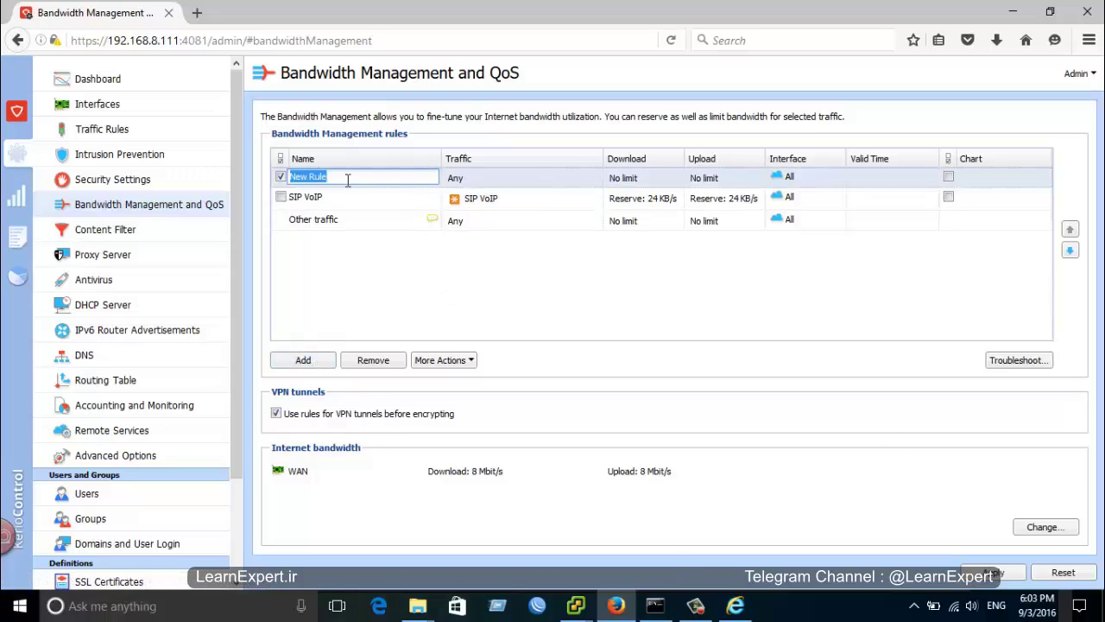
type("H")
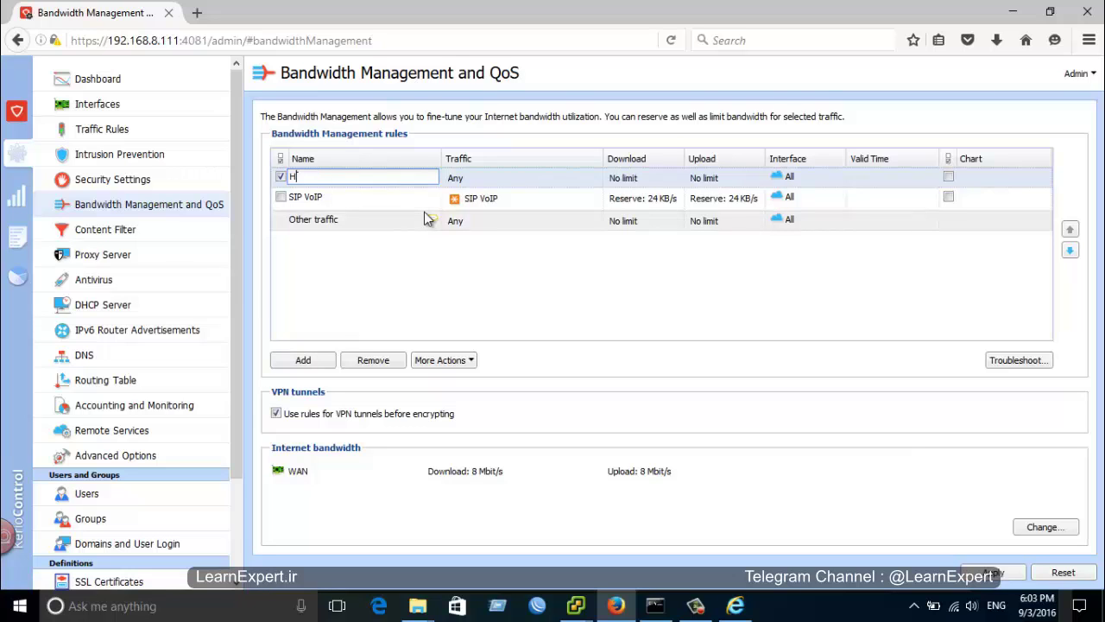
type("erasat")
Add the user com1 from the learnexpert.local domain to the Herasat rule's traffic conditions
left_click(486, 179)
double_click(486, 179)
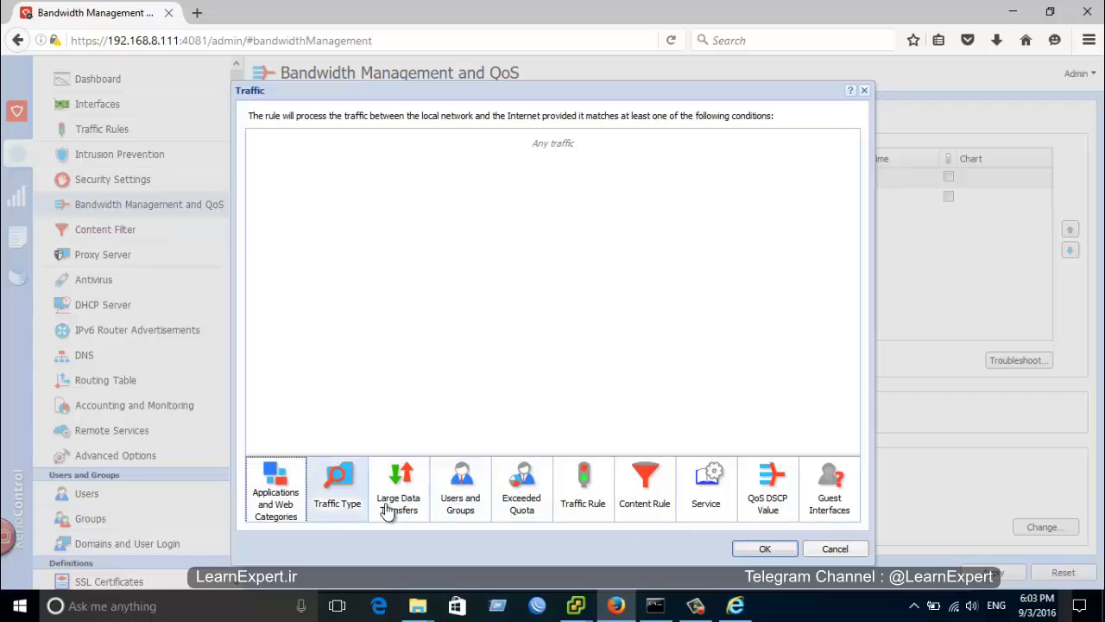
left_click(464, 505)
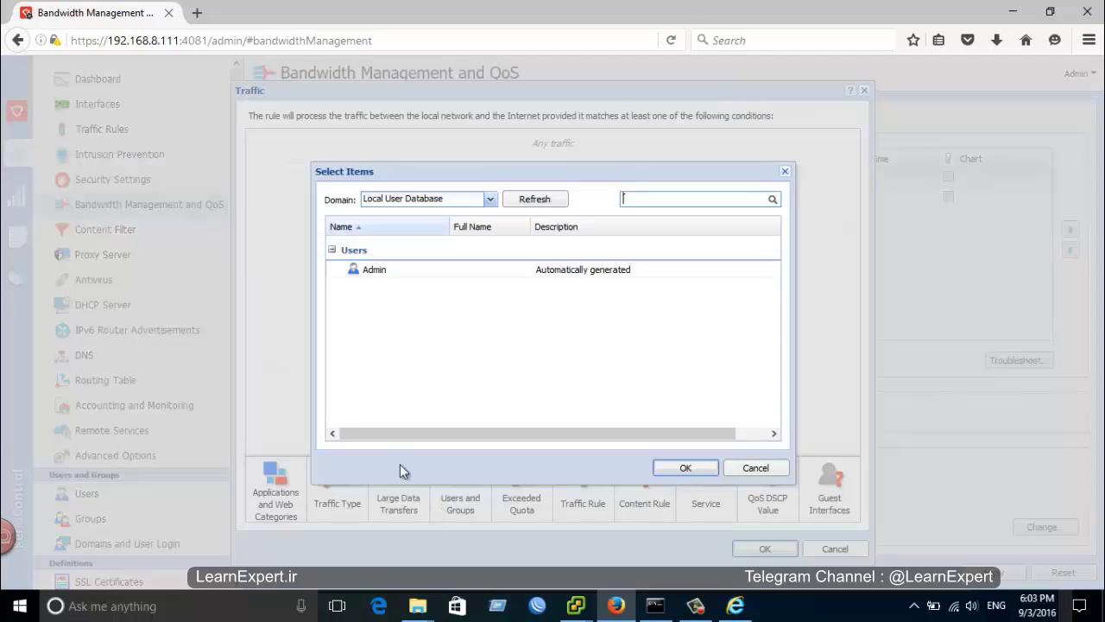
left_click(490, 199)
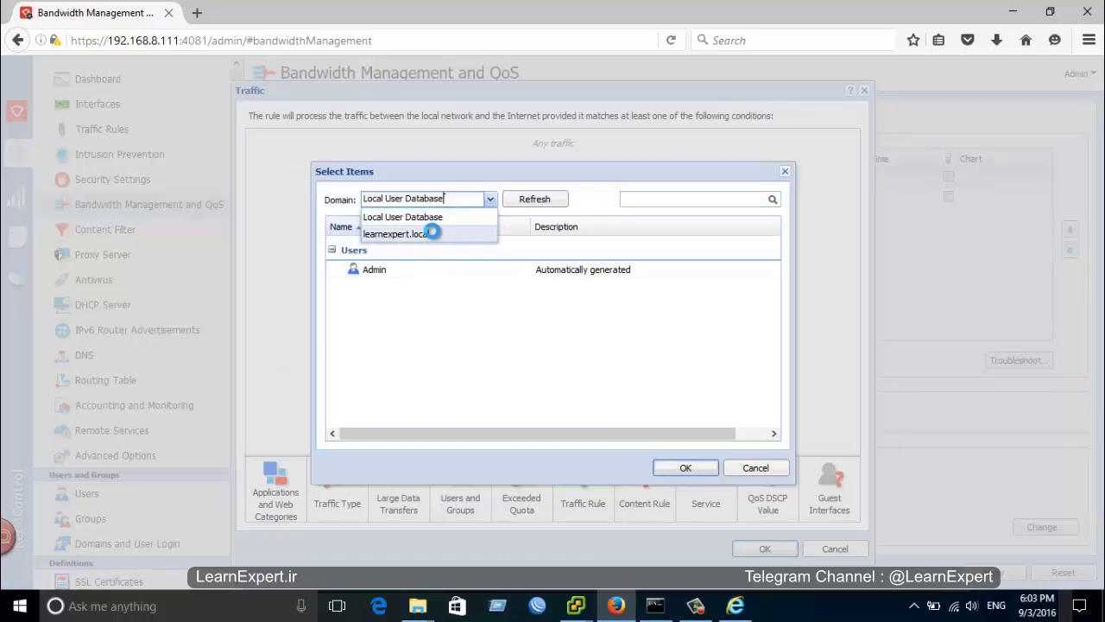
left_click(432, 229)
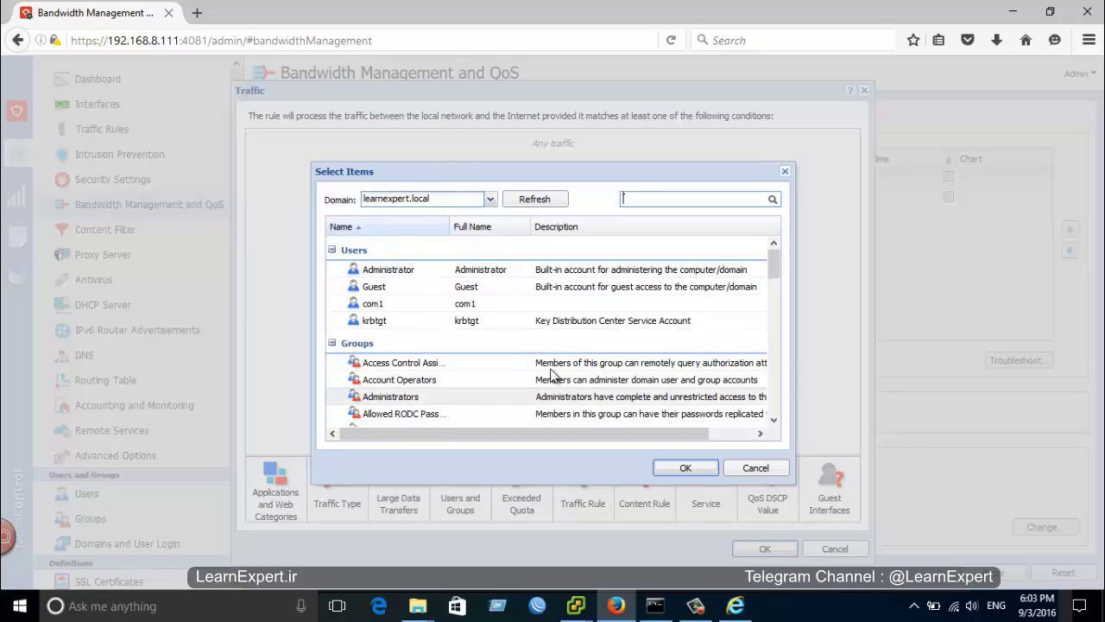
double_click(379, 302)
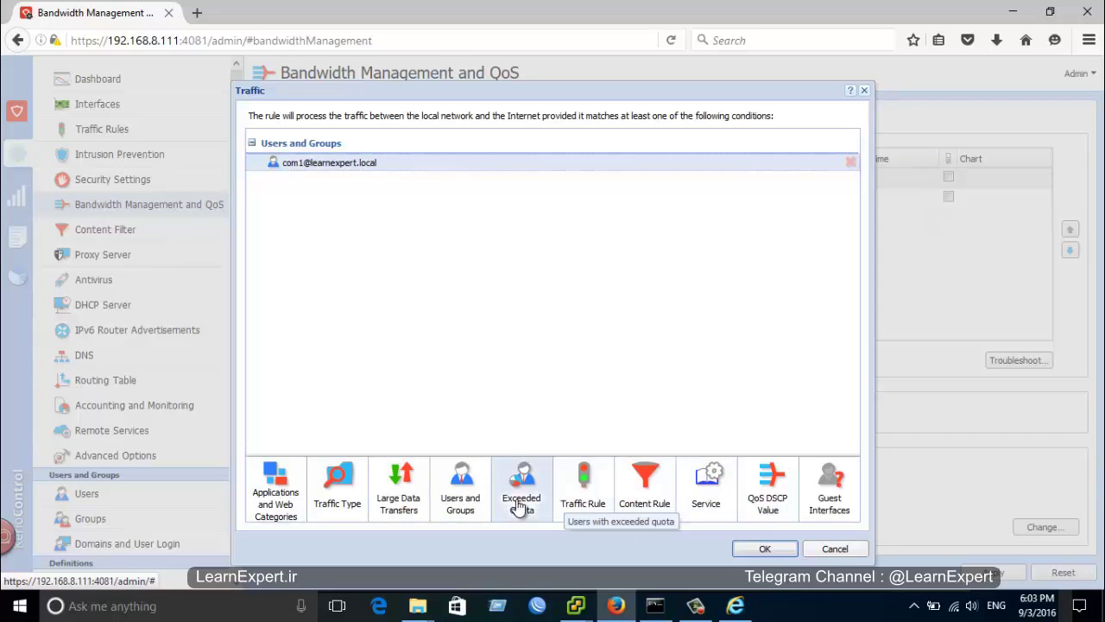
Confirm the com1 traffic condition and limit the Herasat rule's download bandwidth to at most 1 Mbit/s
left_click(765, 549)
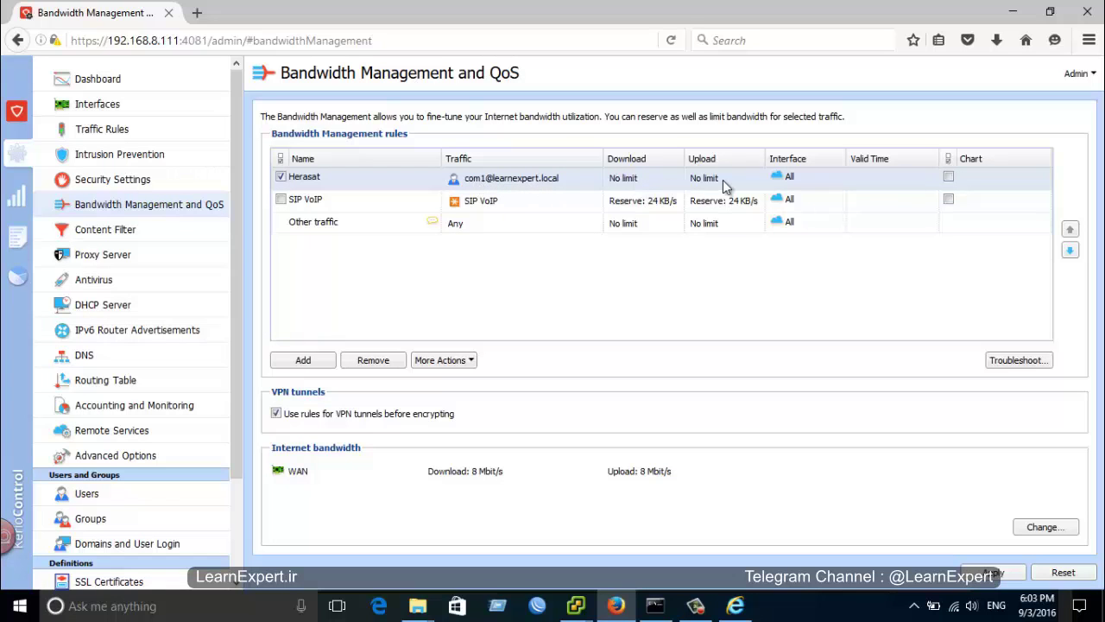
double_click(619, 188)
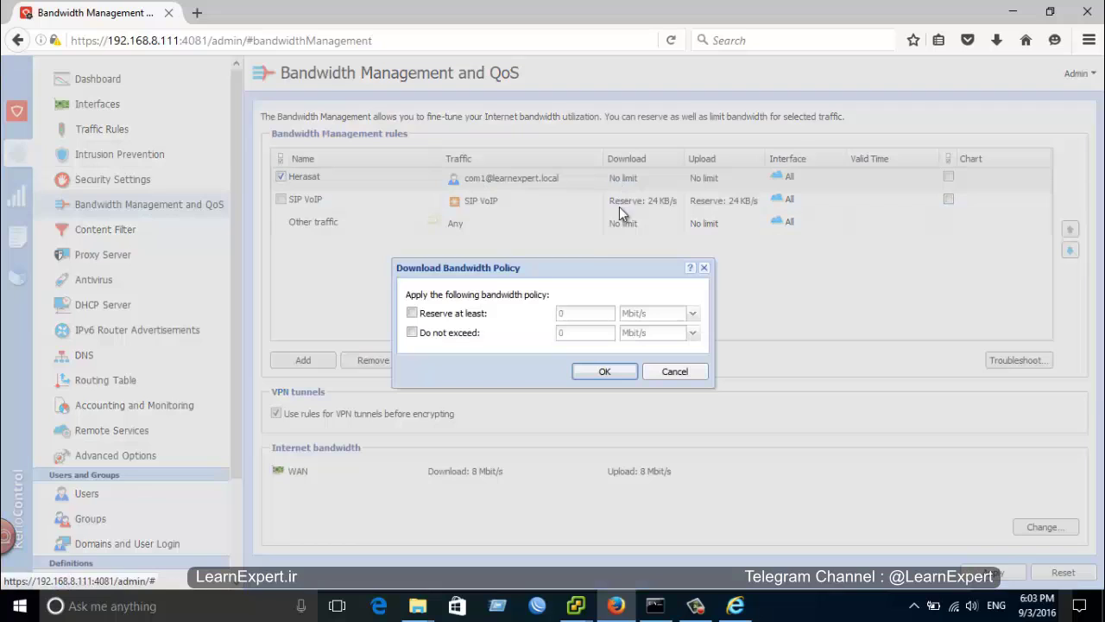
left_click(446, 314)
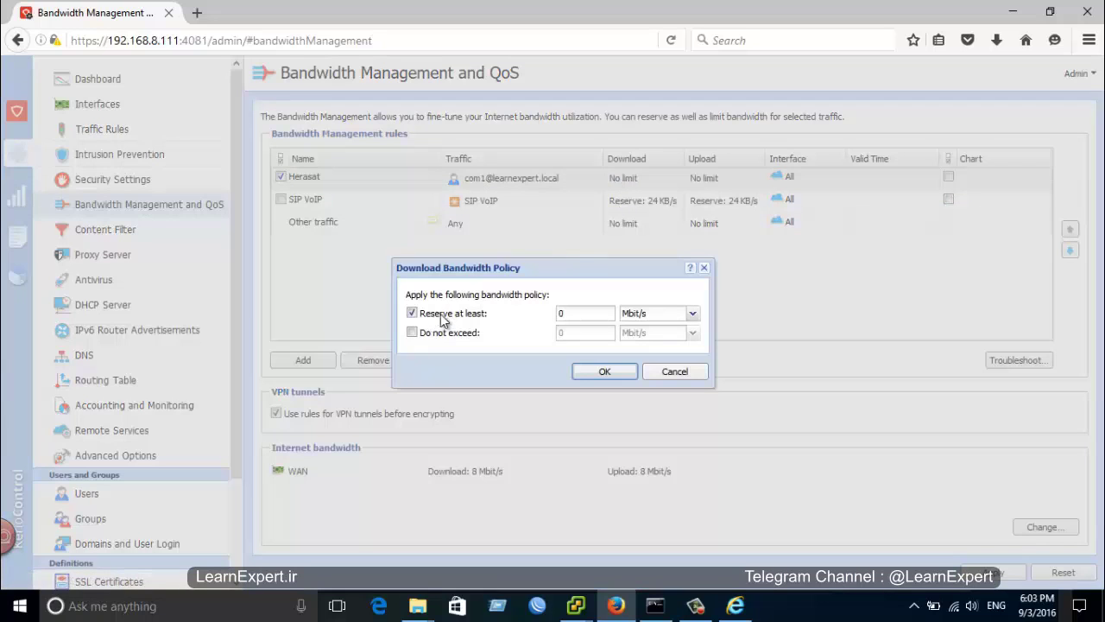
left_click(441, 315)
left_click(423, 333)
key("Tab")
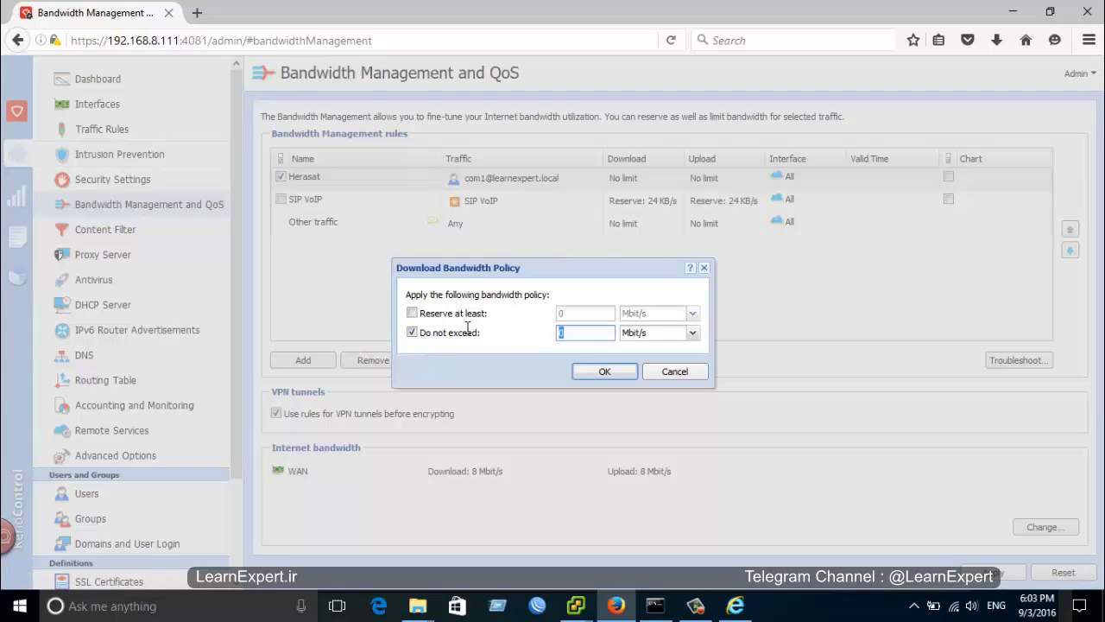
type("1")
left_click(614, 372)
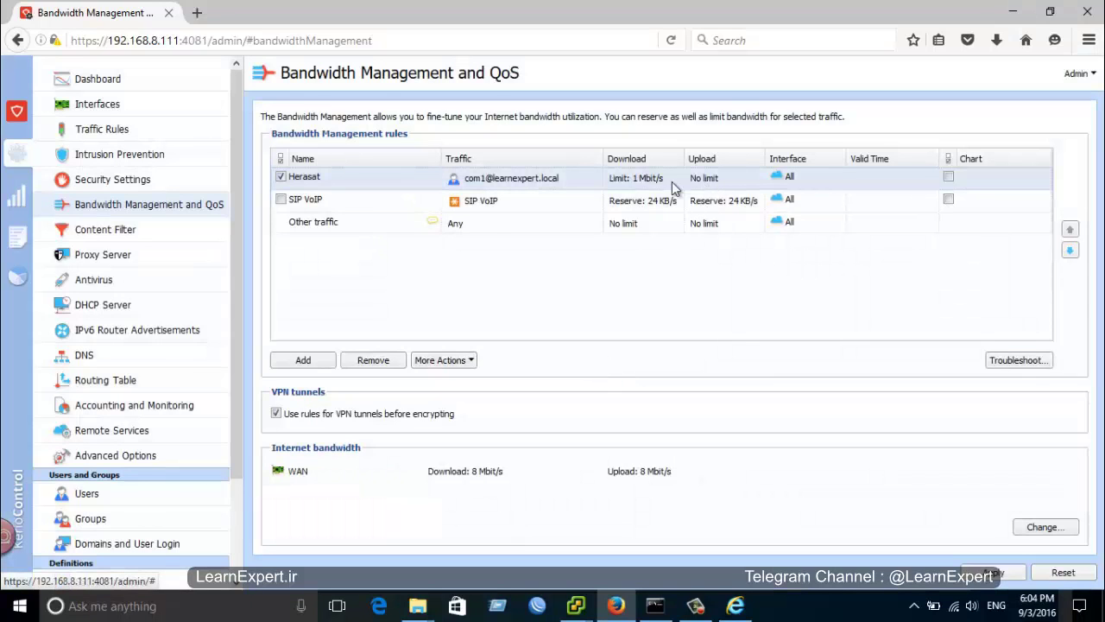
Limit the Herasat rule's upload bandwidth to at most 1 Mbit/s
double_click(706, 179)
left_click(411, 332)
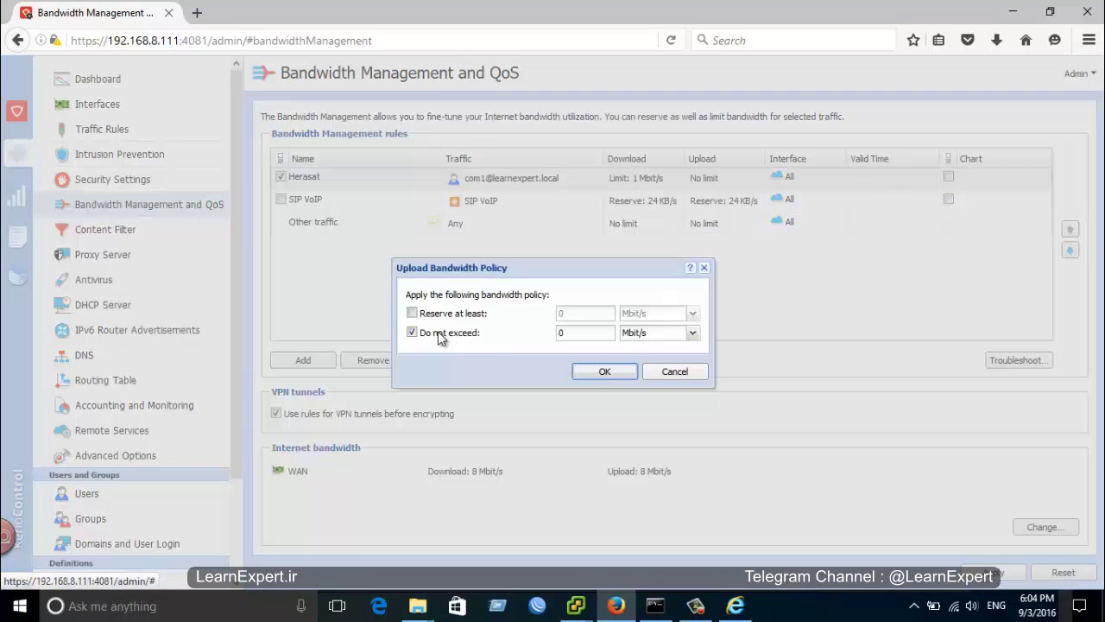
double_click(594, 333)
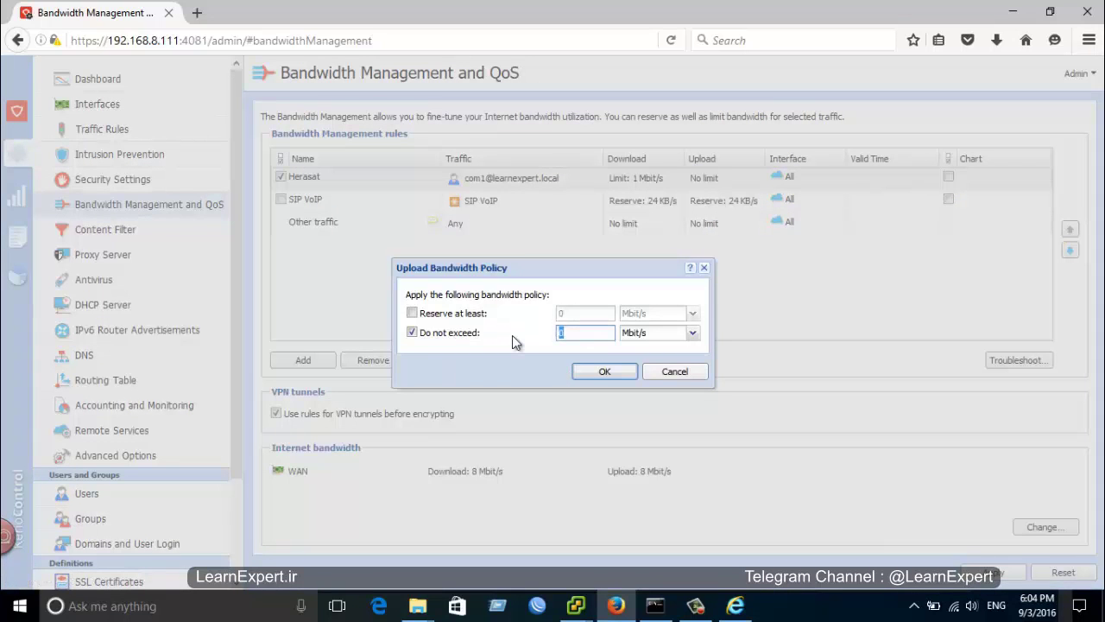
type("1")
left_click(598, 372)
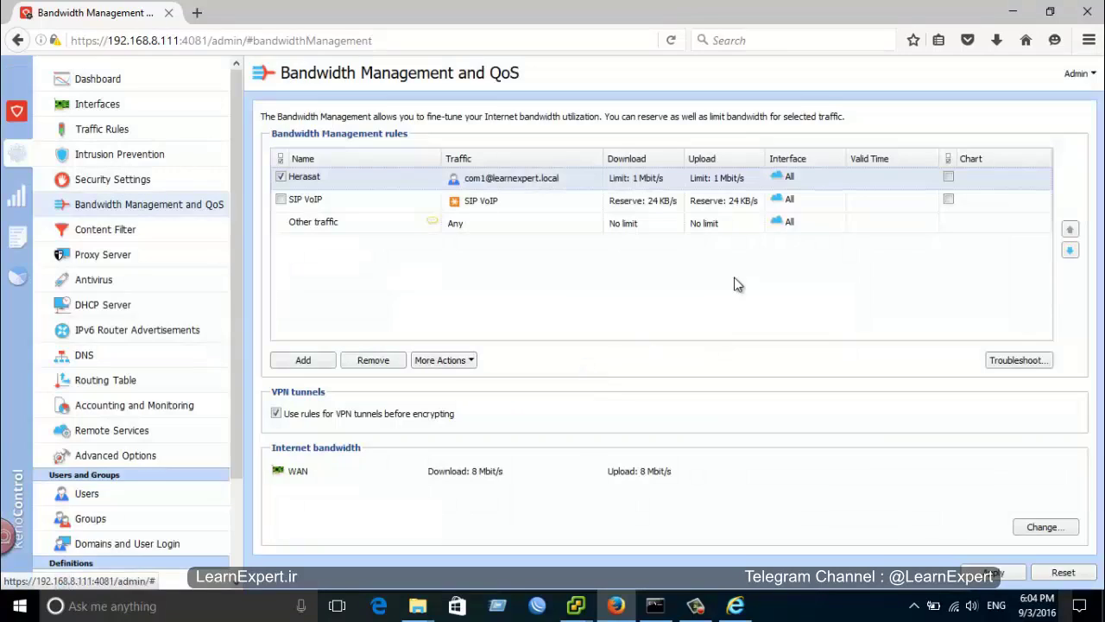
Restrict the Herasat rule's bandwidth policy to the WAN interface only
double_click(786, 185)
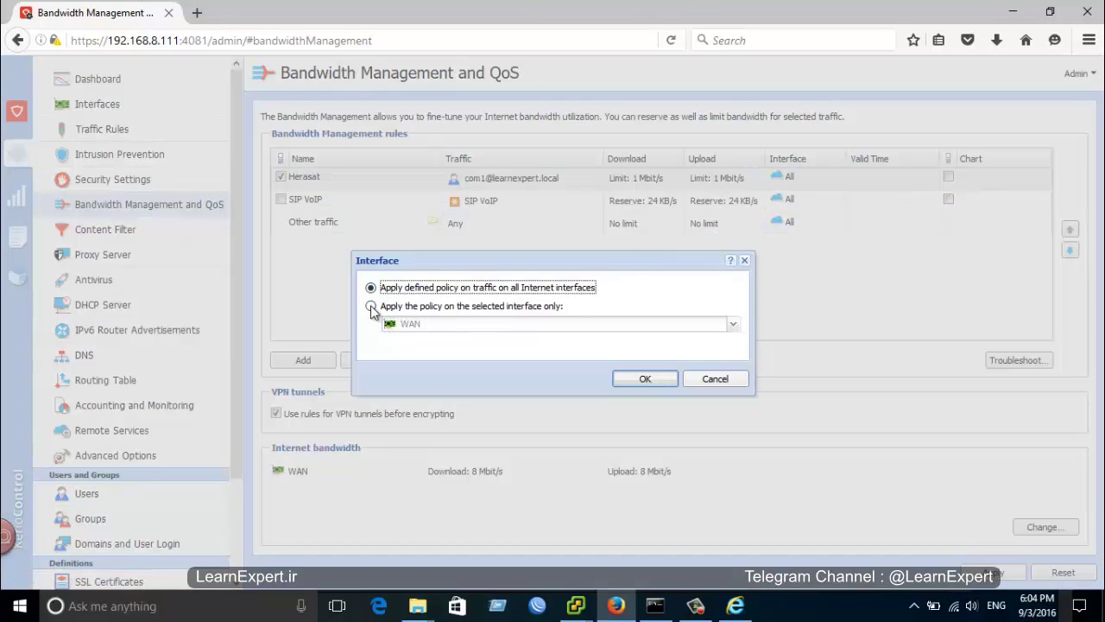
left_click(372, 306)
left_click(494, 326)
left_click(495, 328)
left_click(421, 346)
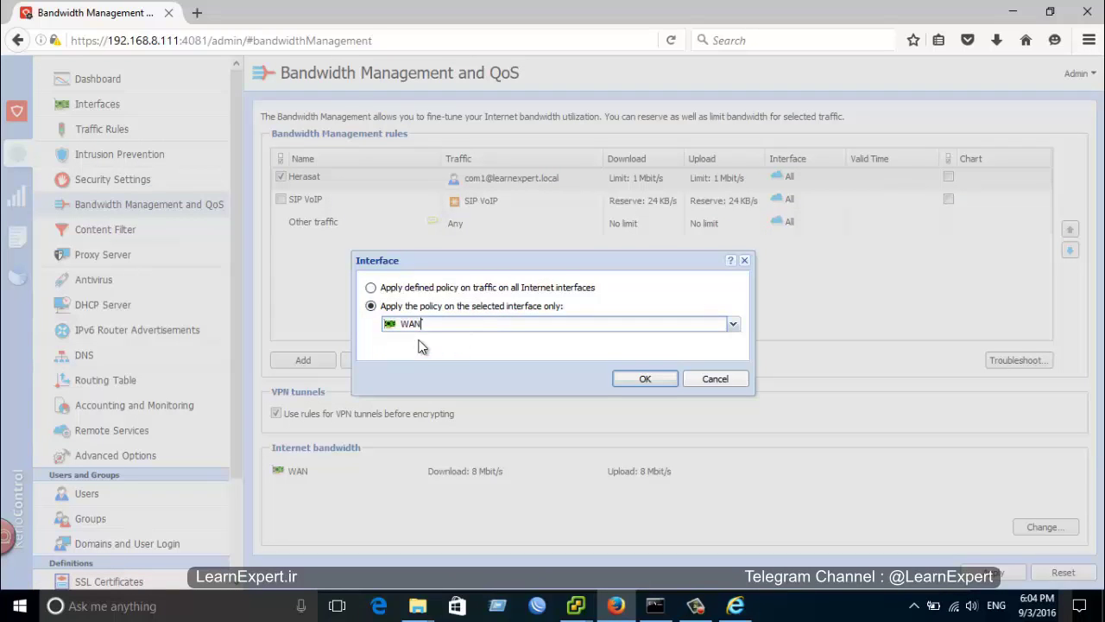
left_click_drag(435, 326, 342, 327)
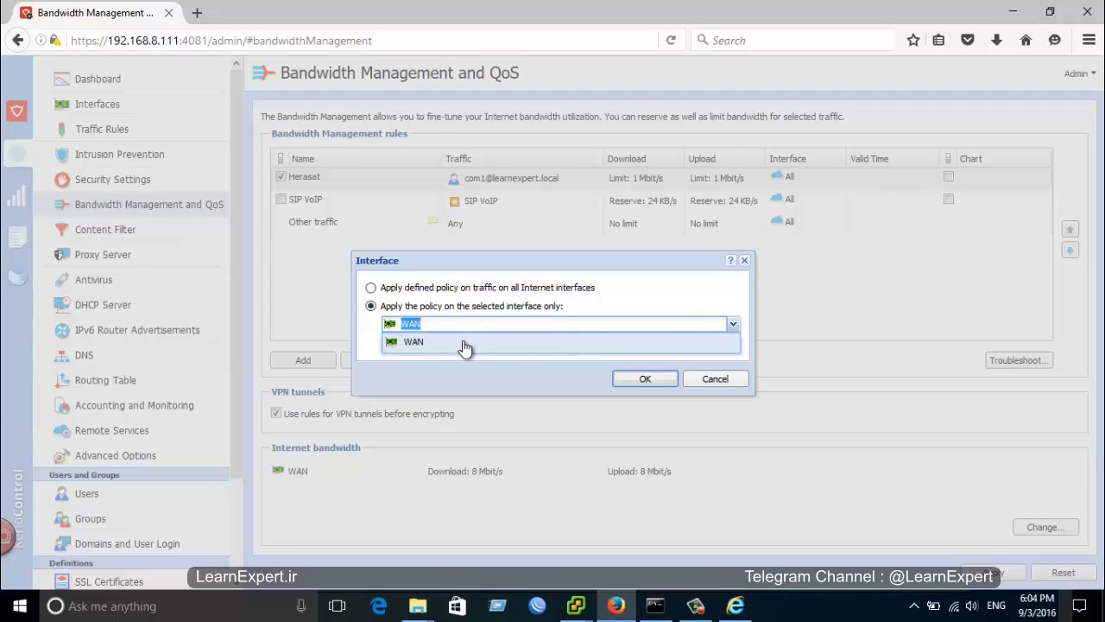
left_click(513, 374)
left_click(623, 378)
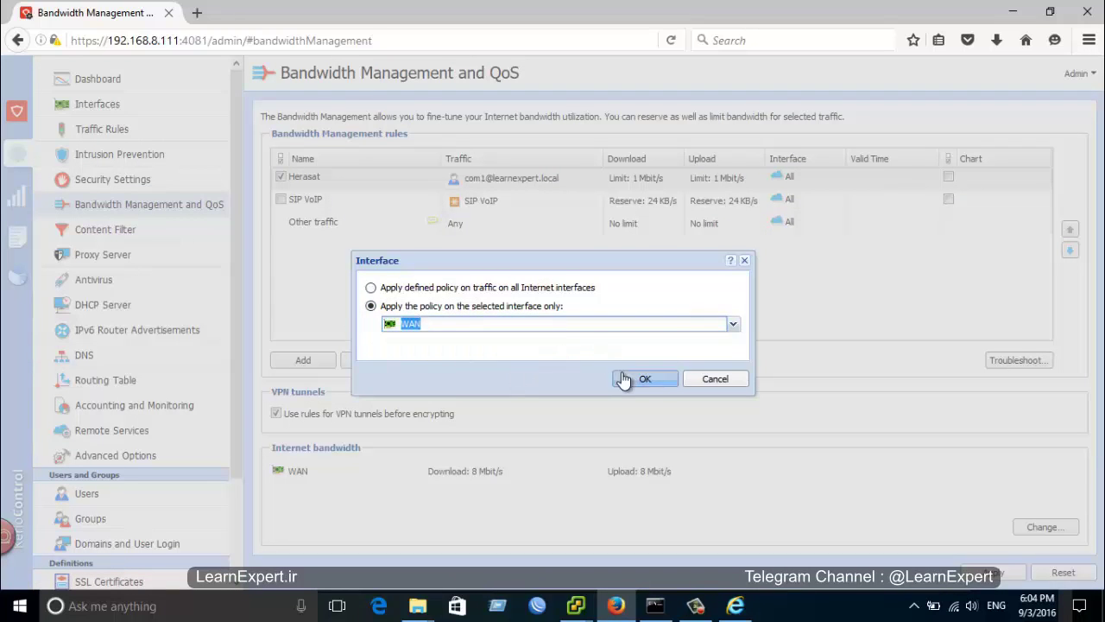
Enable the chart for the Herasat rule and apply the bandwidth management changes
left_click(880, 180)
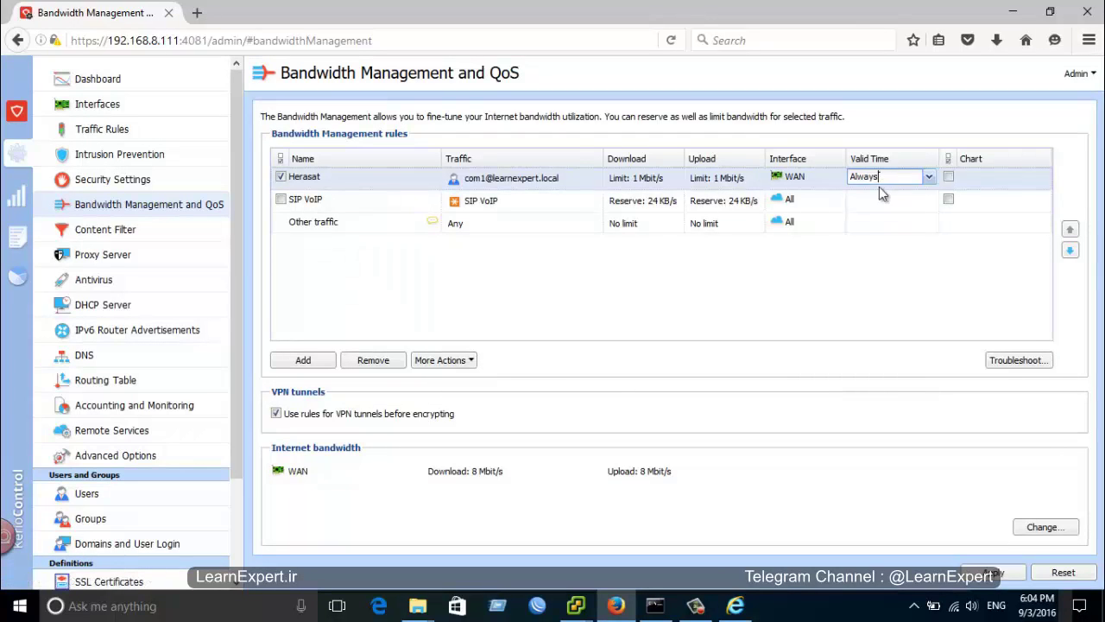
left_click(950, 181)
left_click(949, 178)
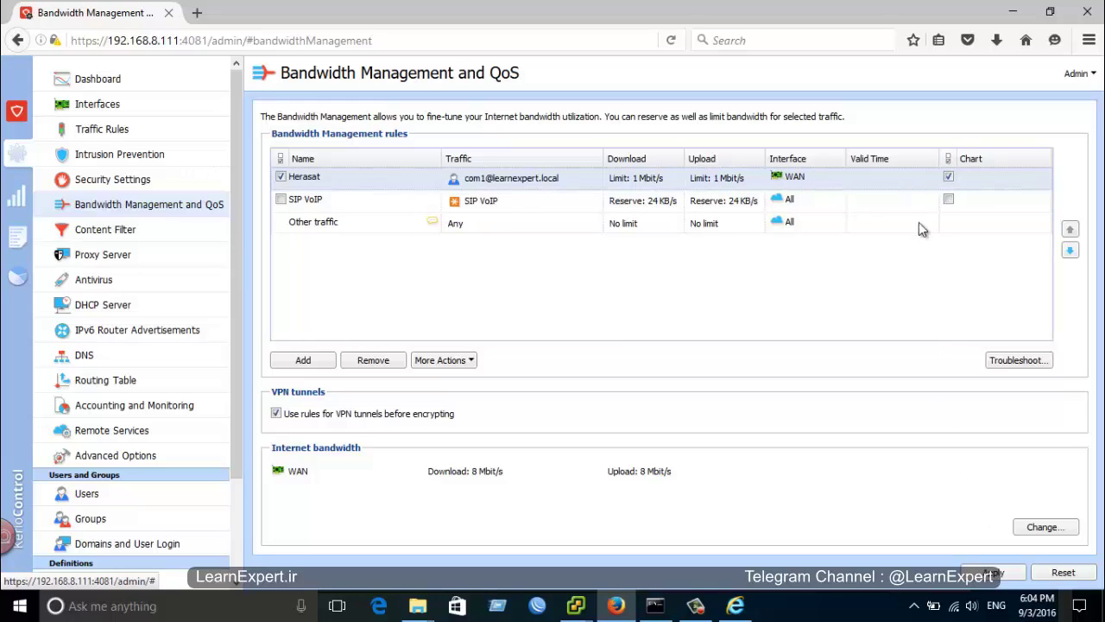
left_click(993, 574)
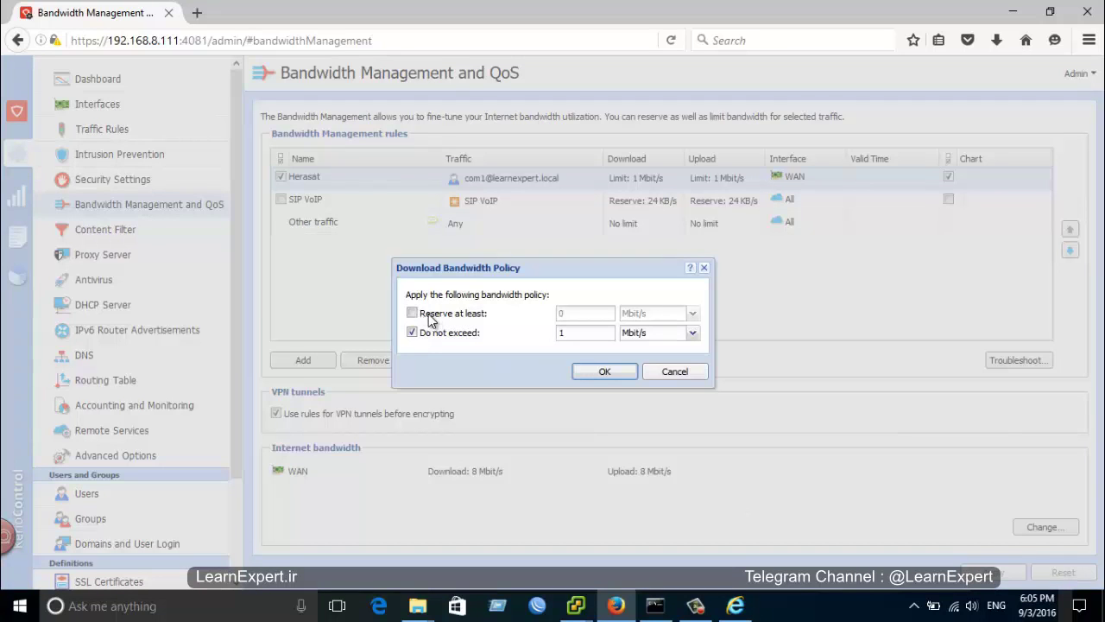
left_click(476, 319)
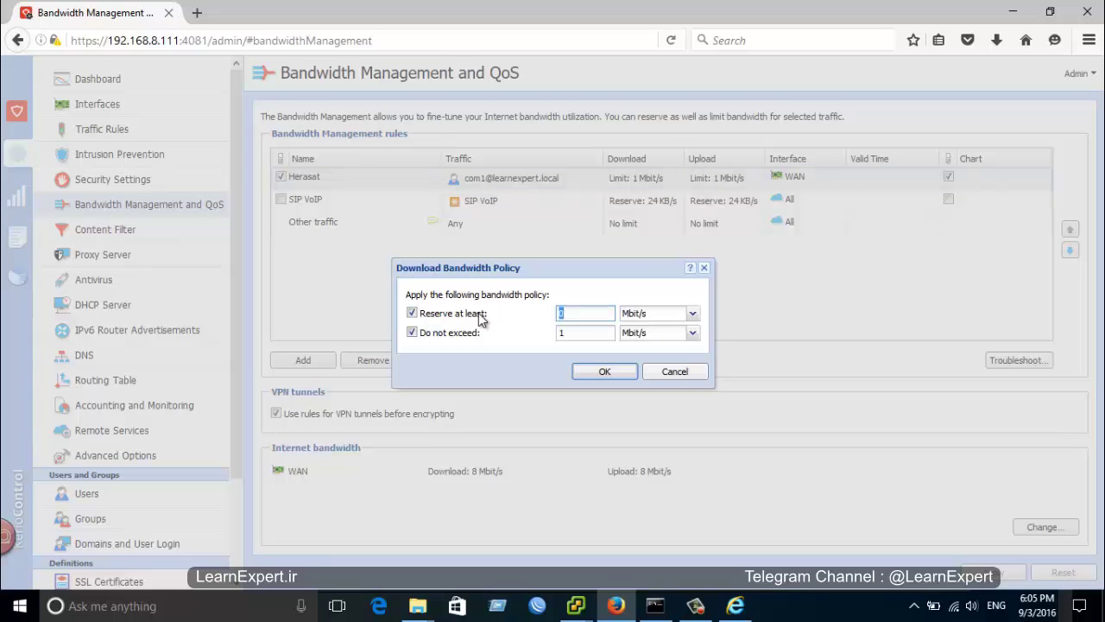
type("1")
double_click(551, 316)
left_click(580, 335)
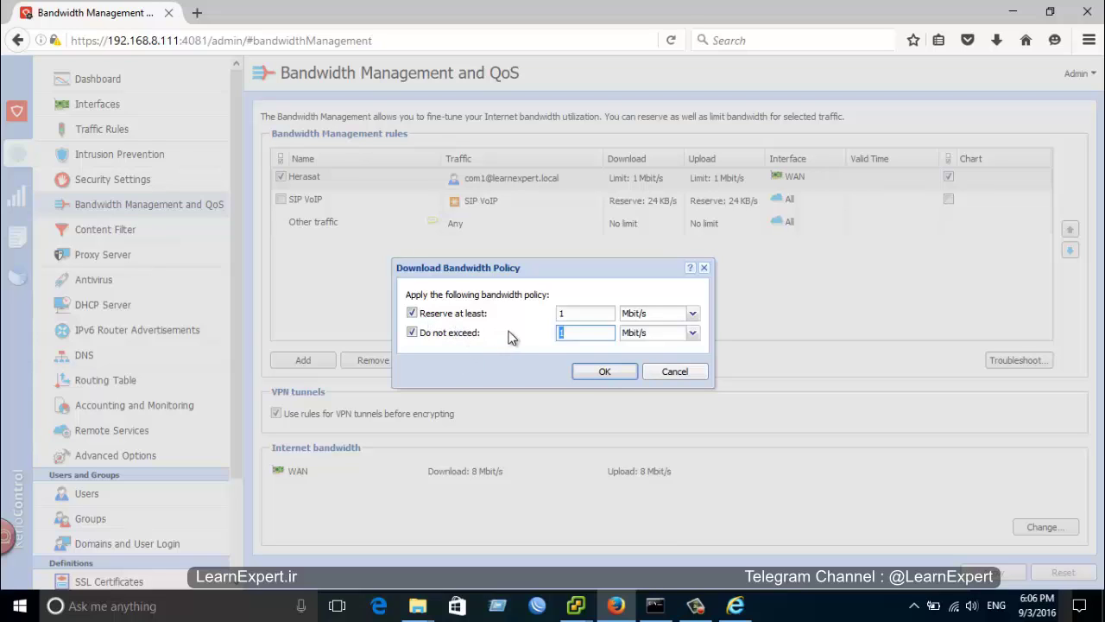
left_click(414, 316)
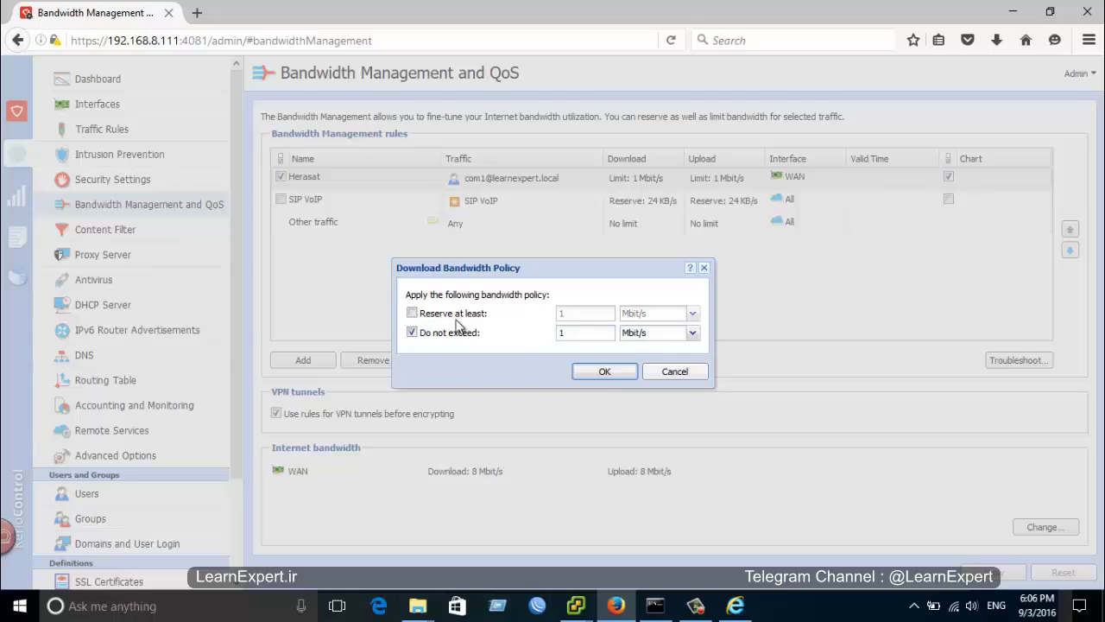
double_click(571, 332)
left_click(413, 312)
left_click(592, 316)
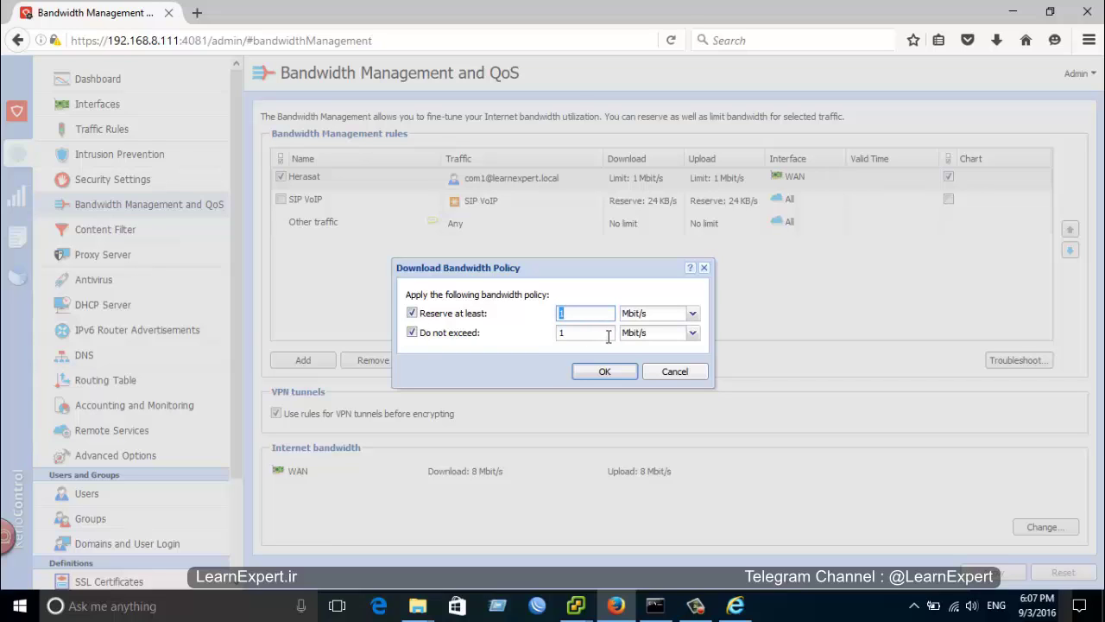
left_click(561, 334)
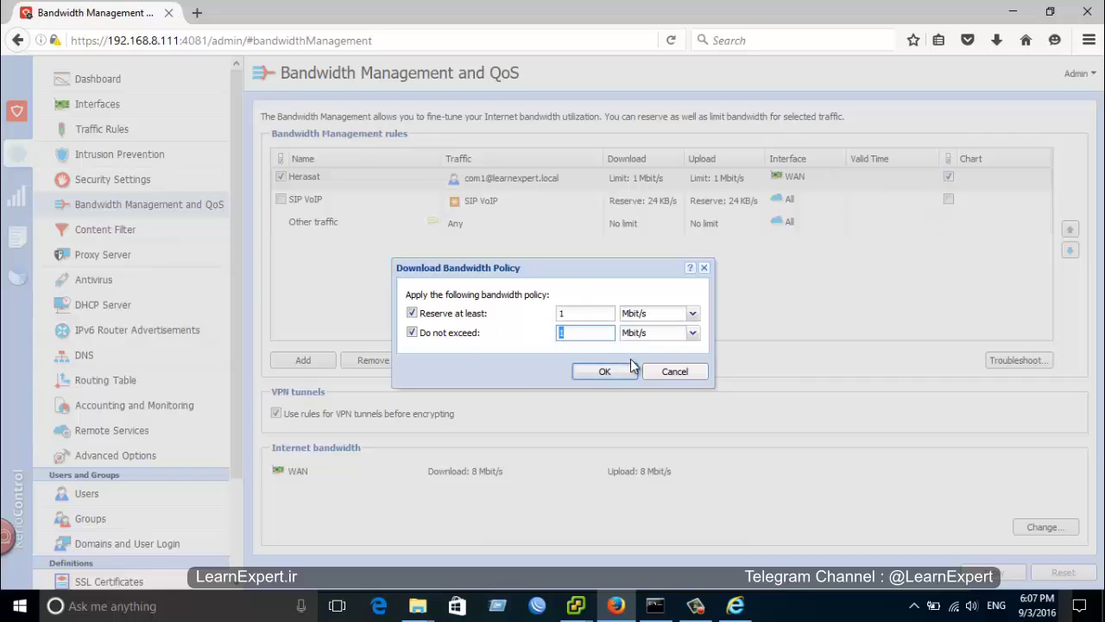
left_click(681, 375)
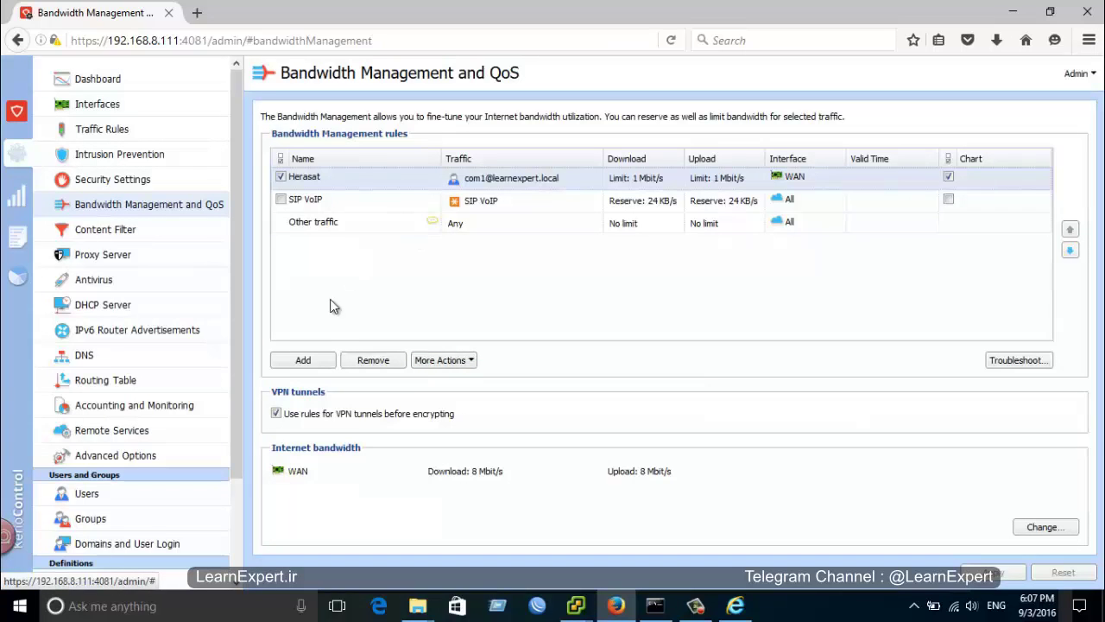
Open the com1 user account of the learnexpert.local domain and give it a separate configuration instead of the domain template
left_click(85, 497)
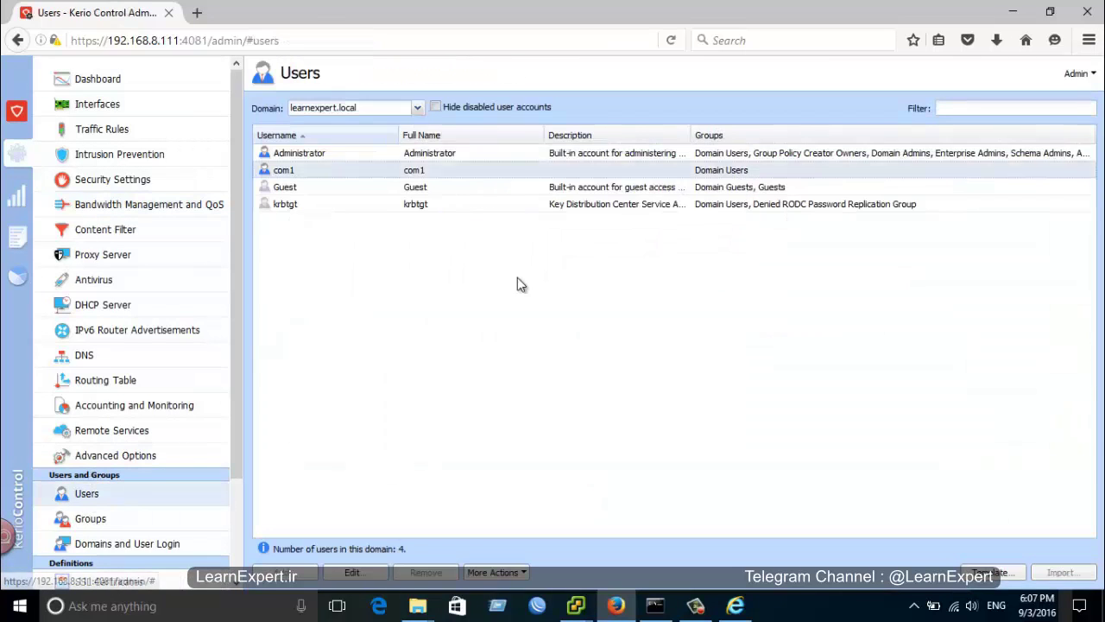
double_click(285, 173)
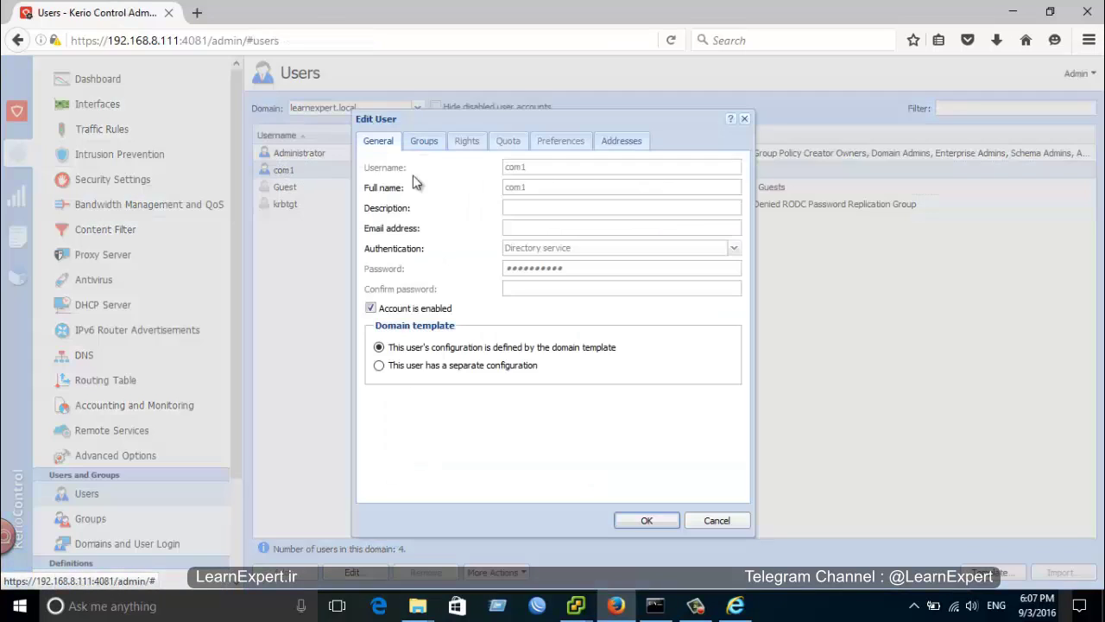
left_click(399, 366)
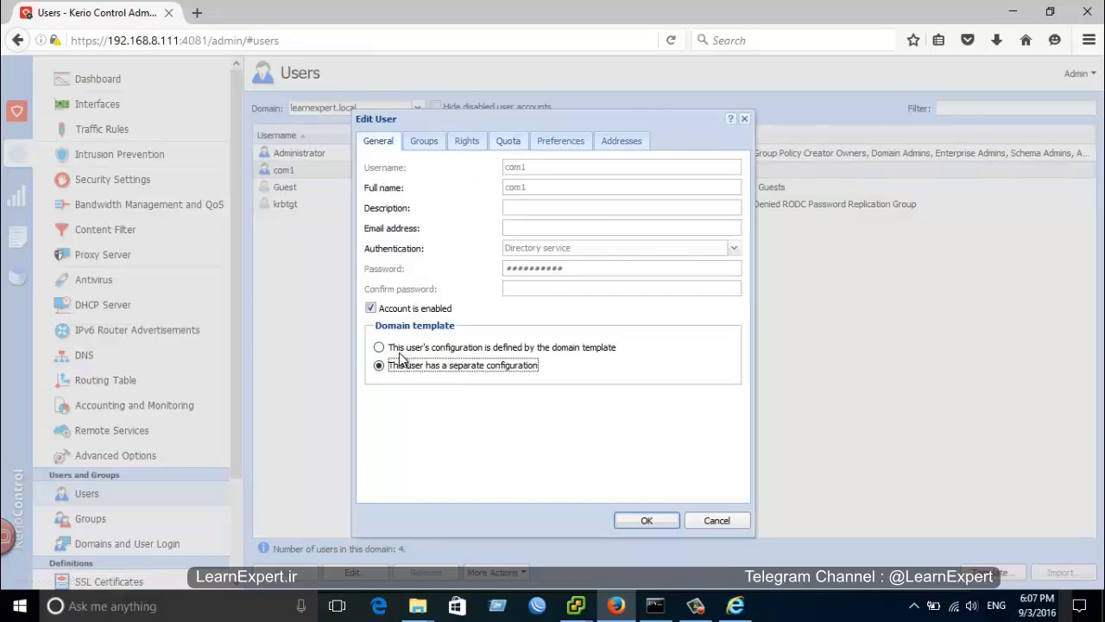
left_click(404, 348)
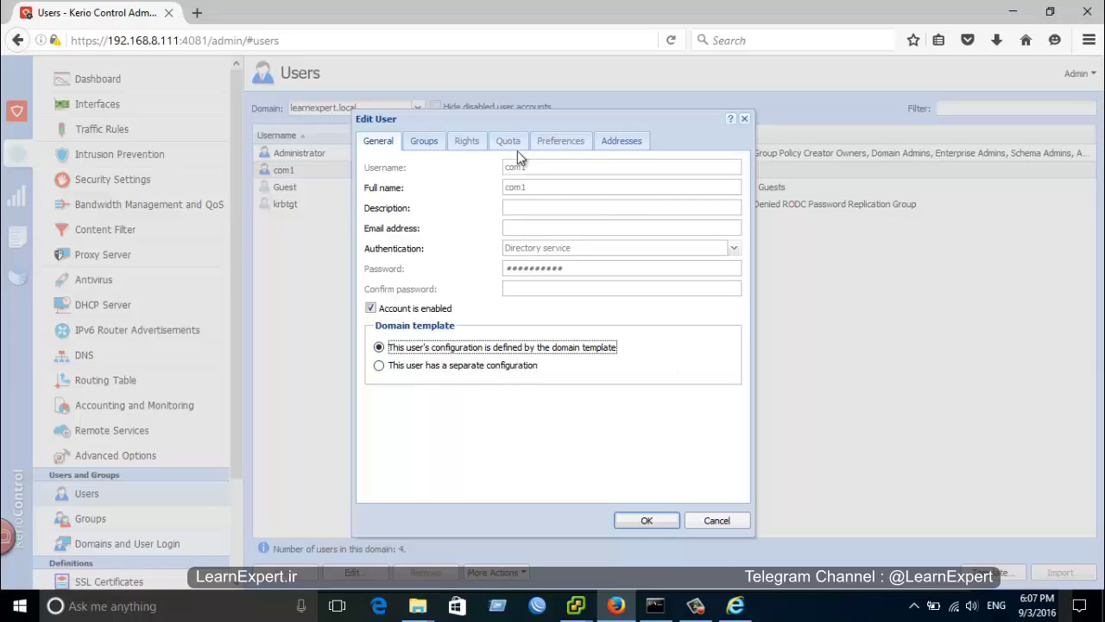
left_click(420, 366)
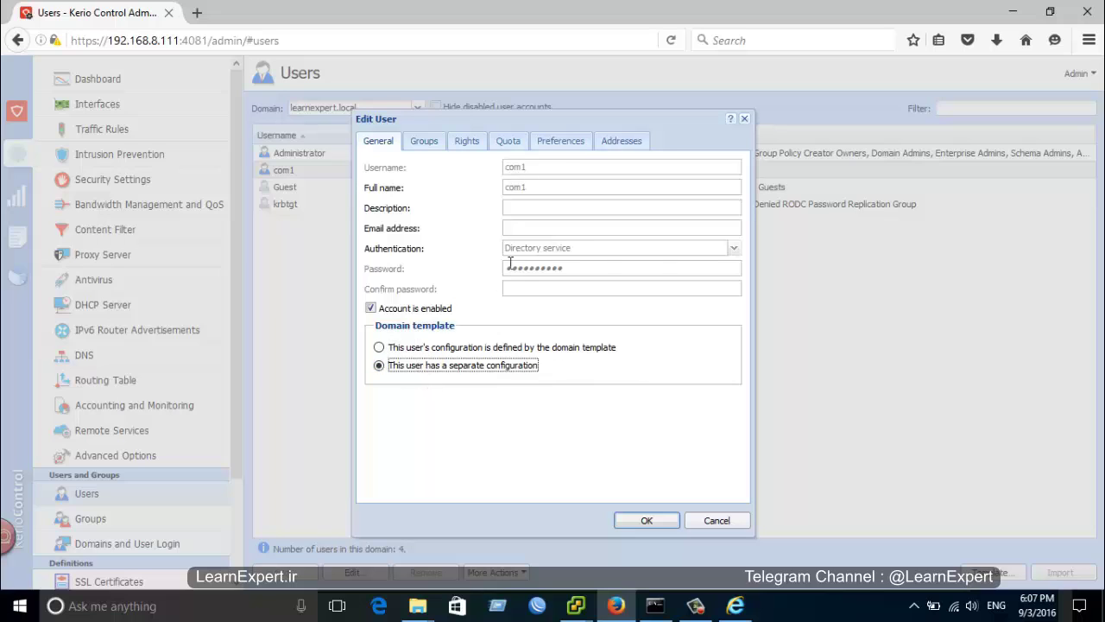
Enable a daily transfer quota of 50 MB for all of com1's traffic and save the account
left_click(506, 143)
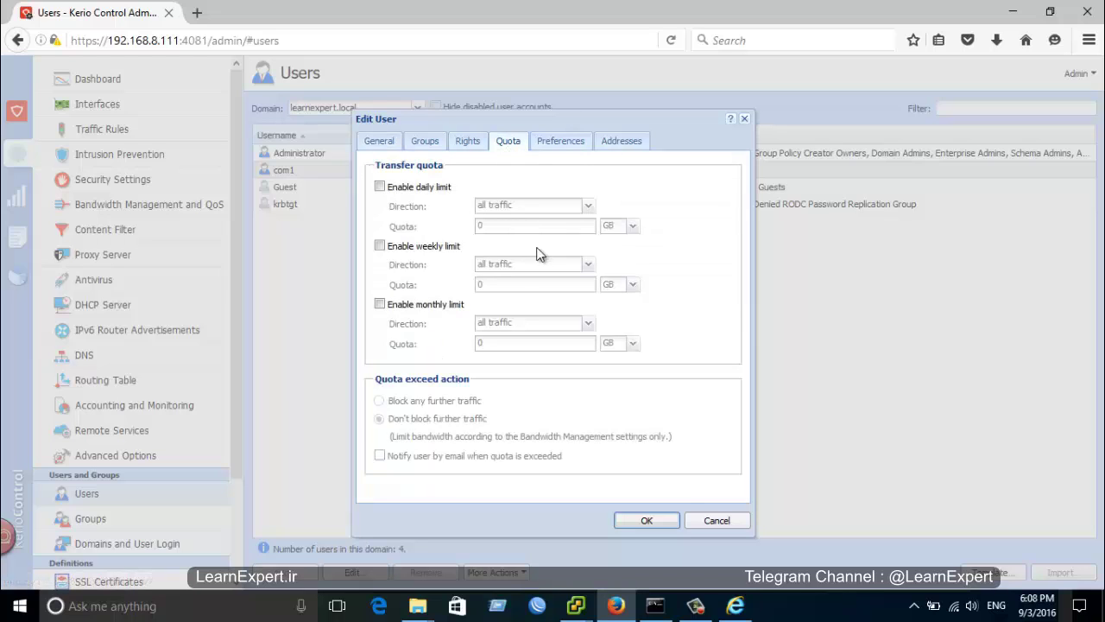
left_click(385, 188)
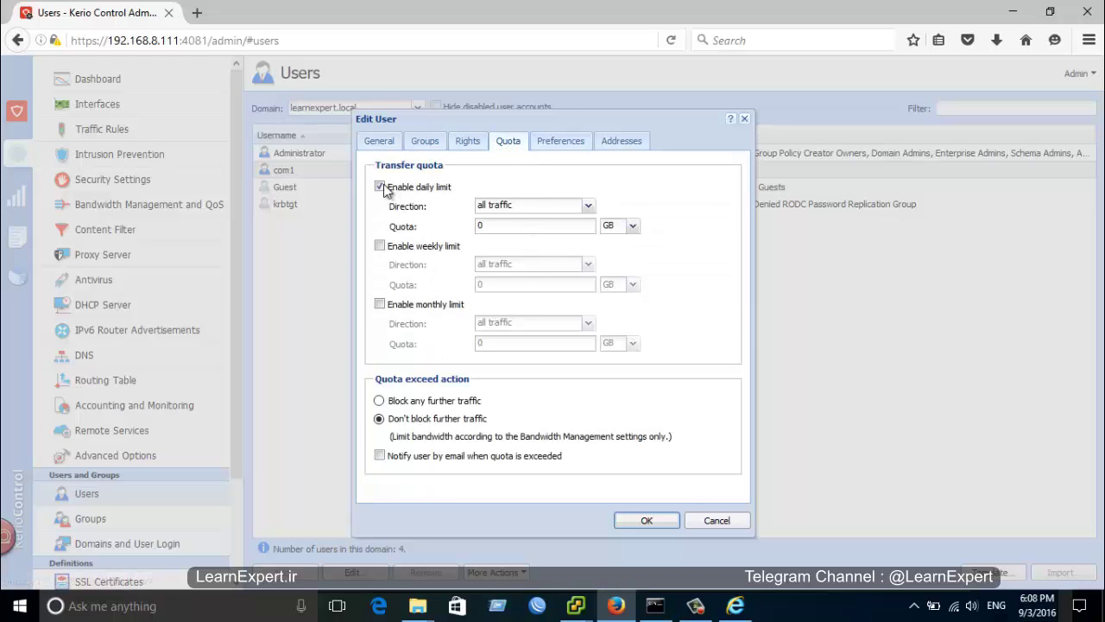
double_click(557, 226)
left_click(529, 206)
left_click(518, 222)
double_click(520, 225)
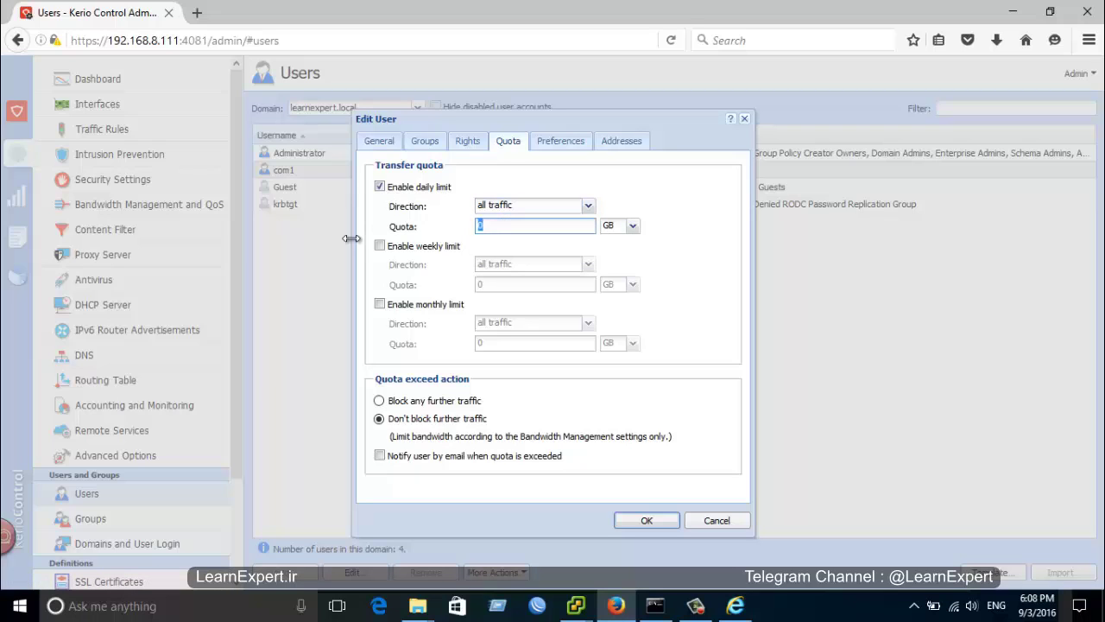
type("50")
left_click(632, 226)
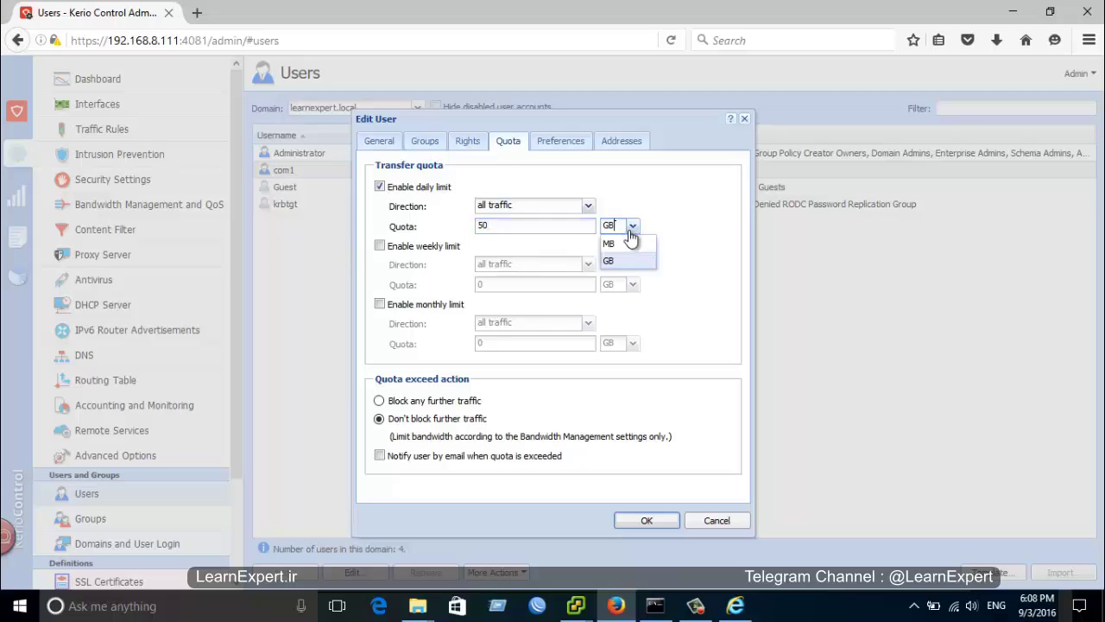
left_click(619, 246)
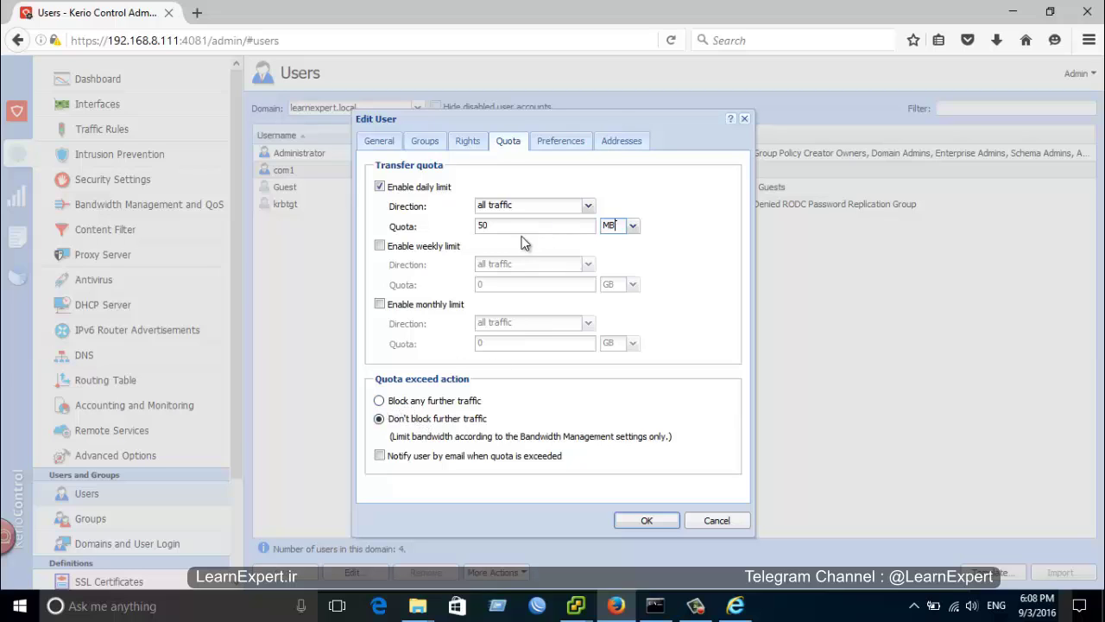
left_click(639, 524)
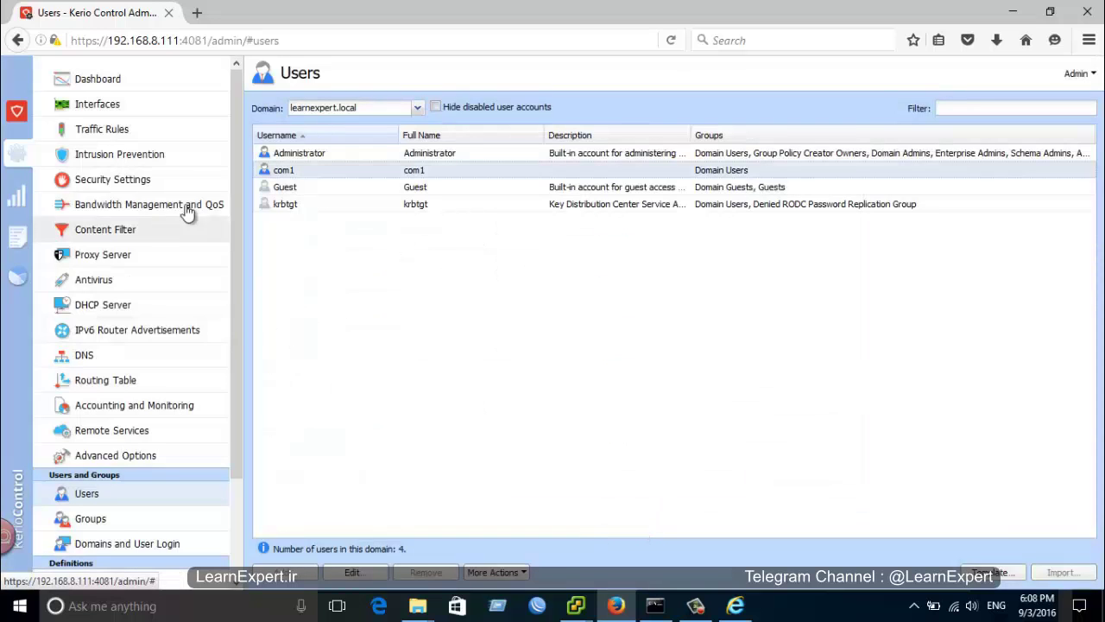
Add a new bandwidth management rule named Exceeded above the Herasat rule
left_click(124, 207)
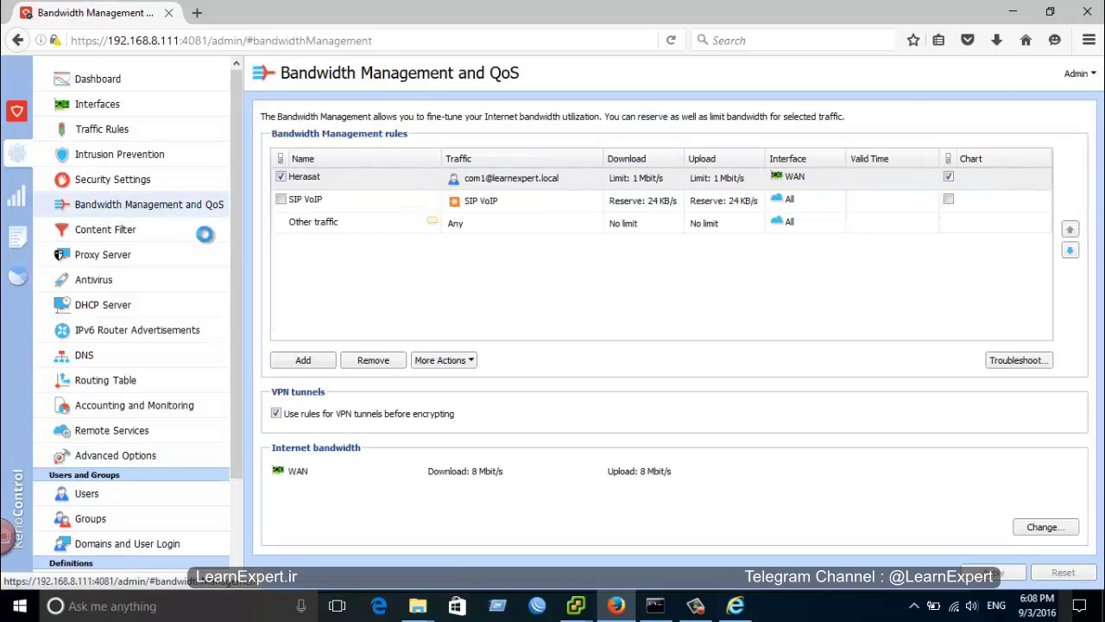
left_click(303, 360)
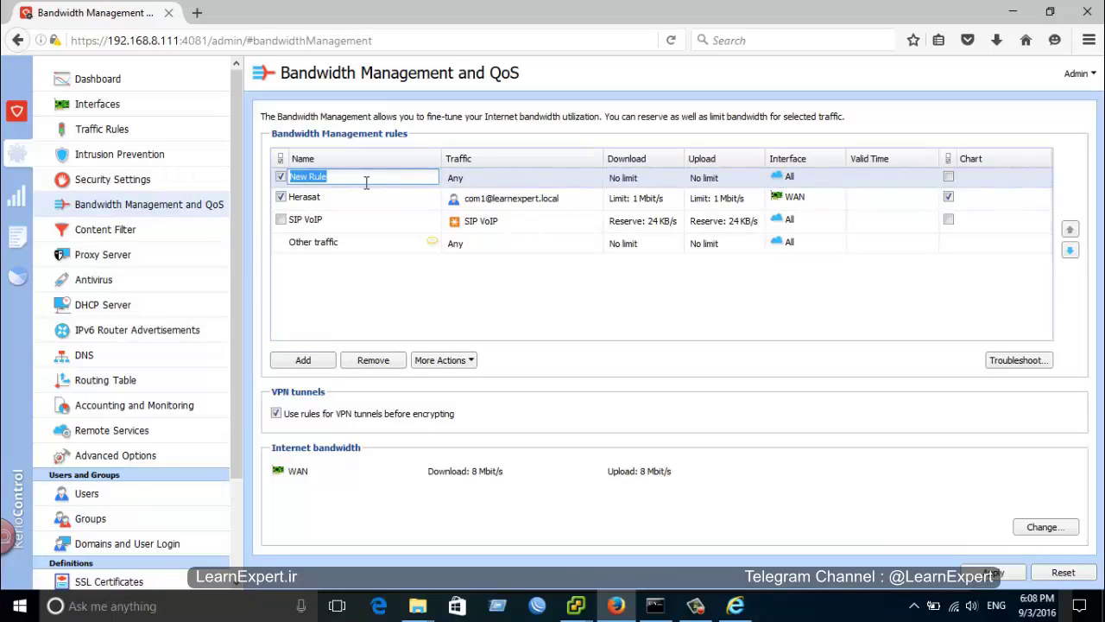
type("Q")
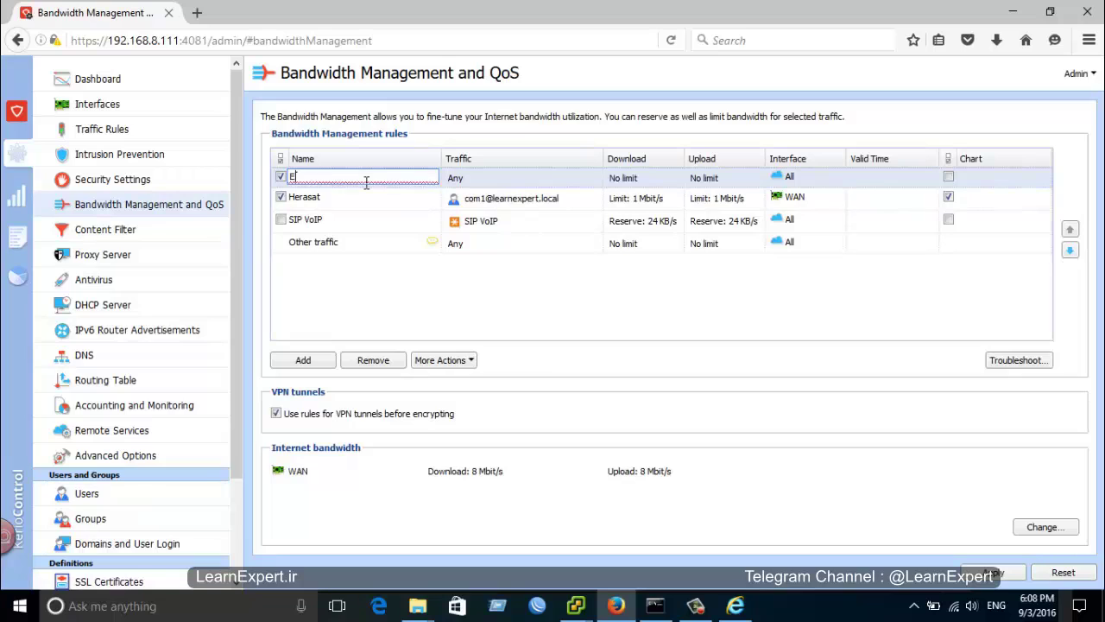
type("Exceeded")
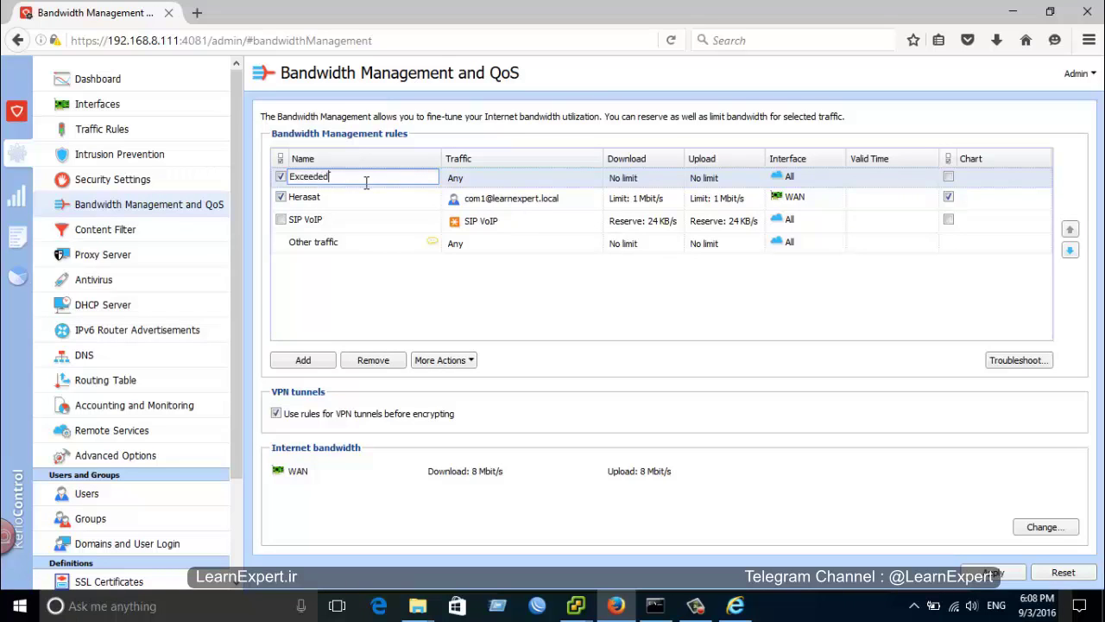
left_click(499, 176)
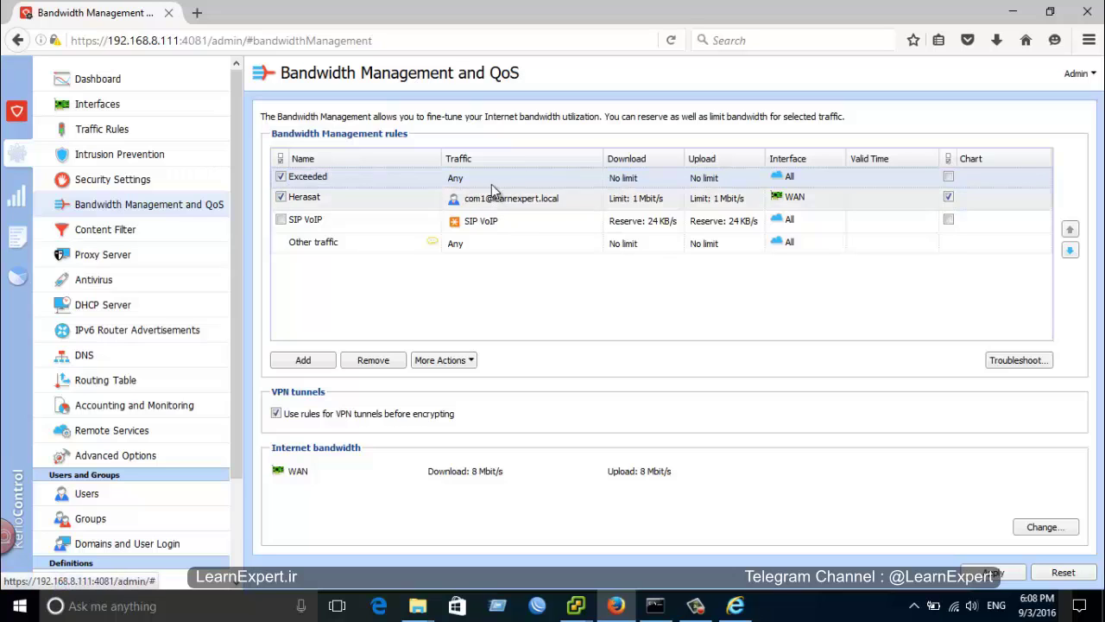
Set the Exceeded rule's traffic condition to users with an exceeded quota
double_click(489, 178)
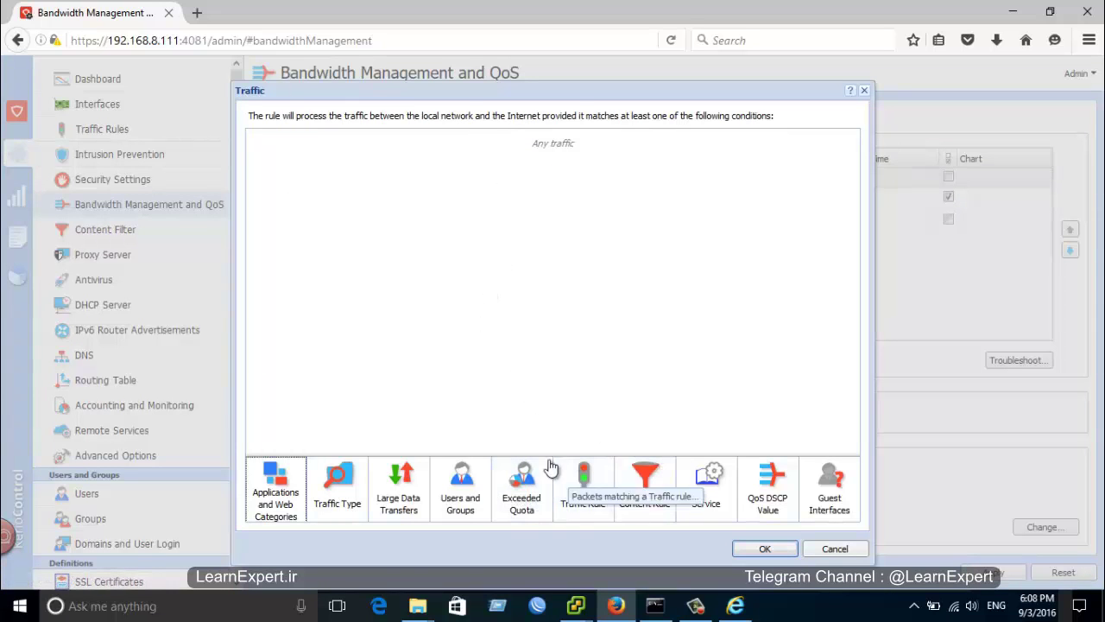
left_click(525, 513)
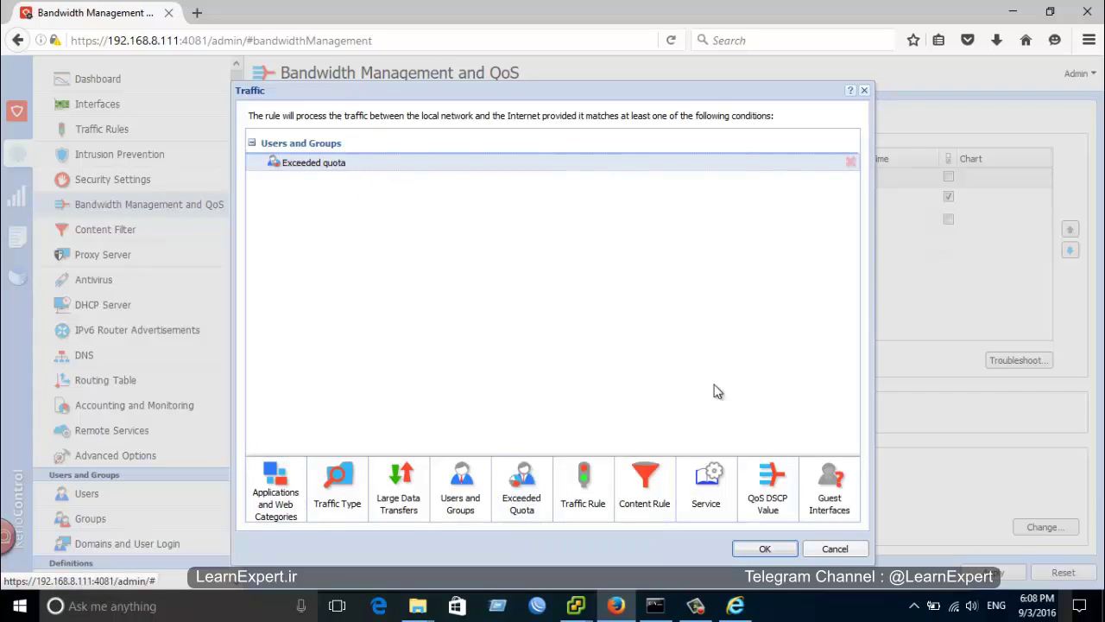
left_click(761, 550)
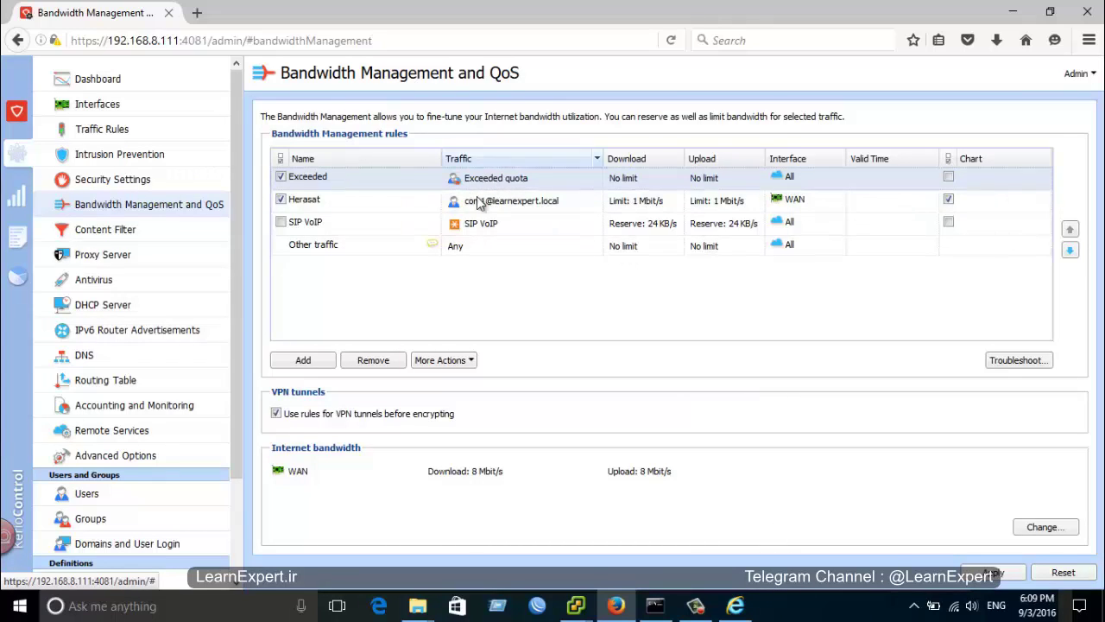
Enable both a reservation and a maximum in the Exceeded rule's download policy, and set the reservation to 1 Kbit/s
double_click(624, 179)
left_click(449, 316)
left_click(441, 337)
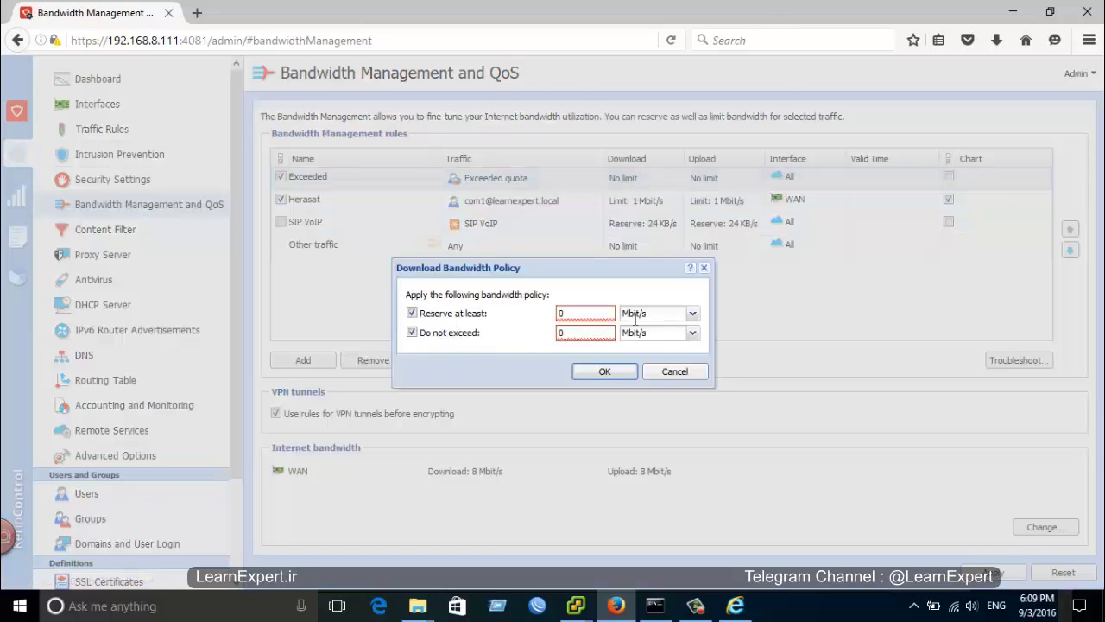
double_click(572, 313)
left_click(692, 316)
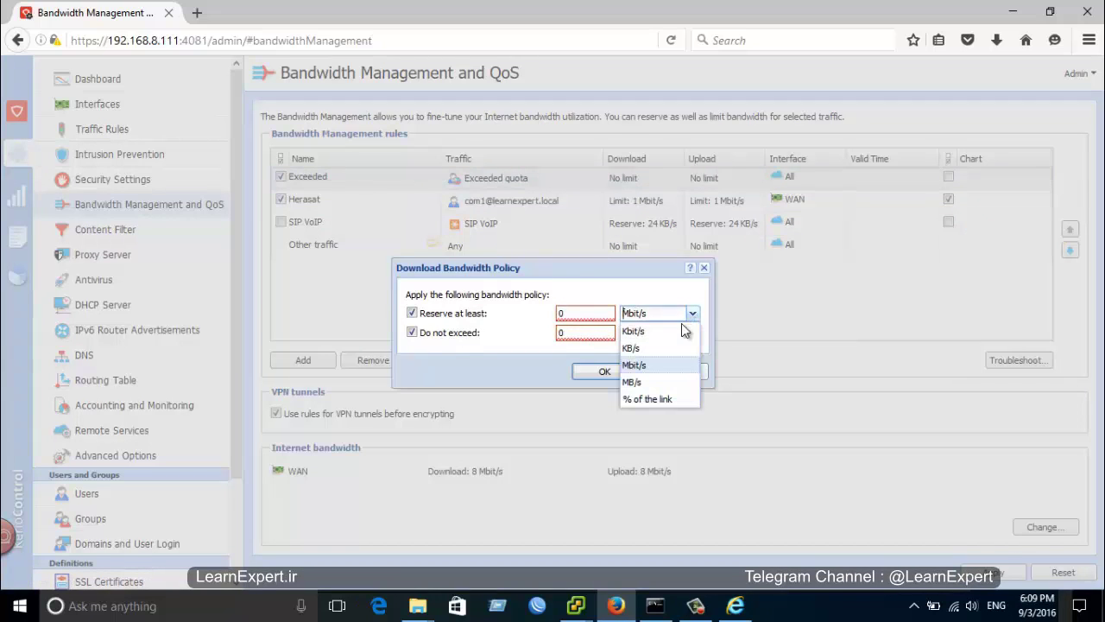
left_click(635, 331)
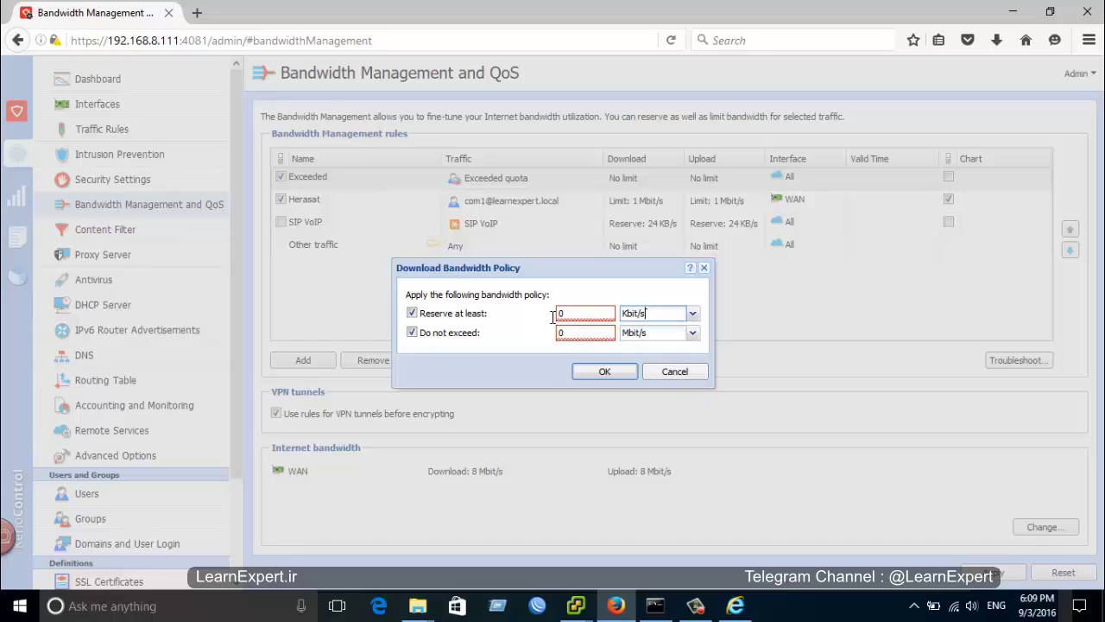
double_click(560, 313)
type("1")
Set the Exceeded rule's download maximum to 1 Kbit/s, disable the reservation and confirm the policy
left_click(640, 333)
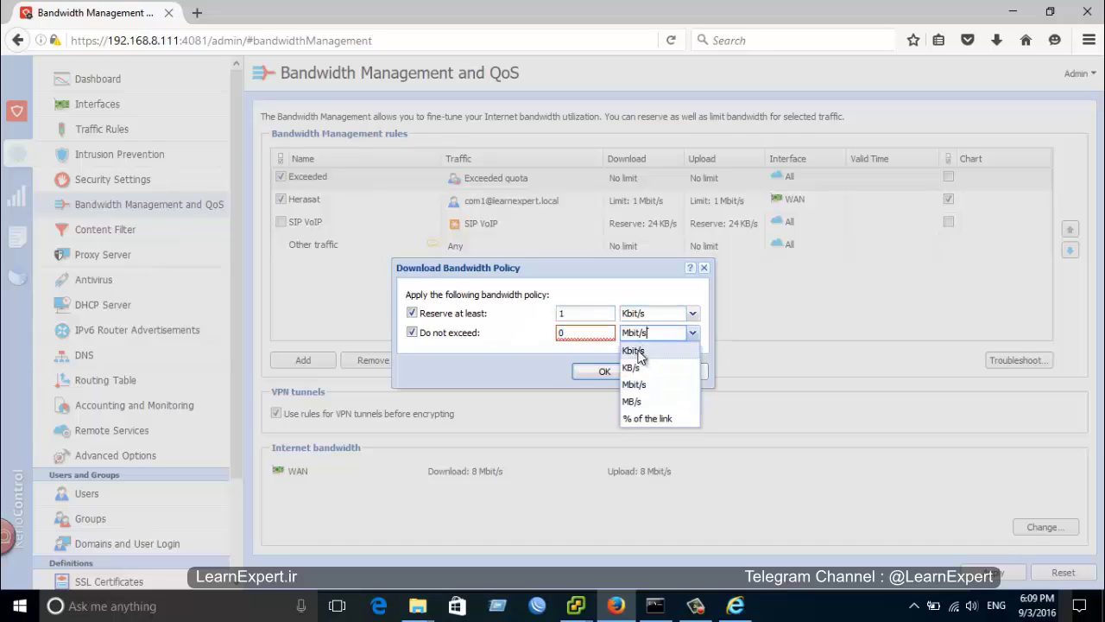
left_click(635, 351)
double_click(561, 332)
type("1")
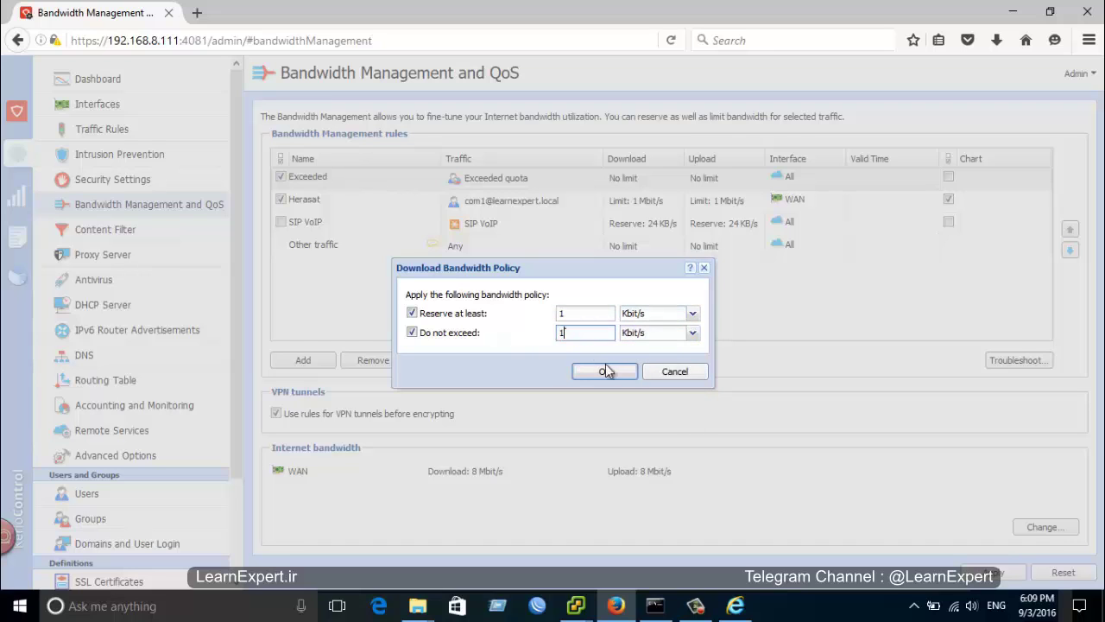
left_click(423, 313)
left_click(613, 376)
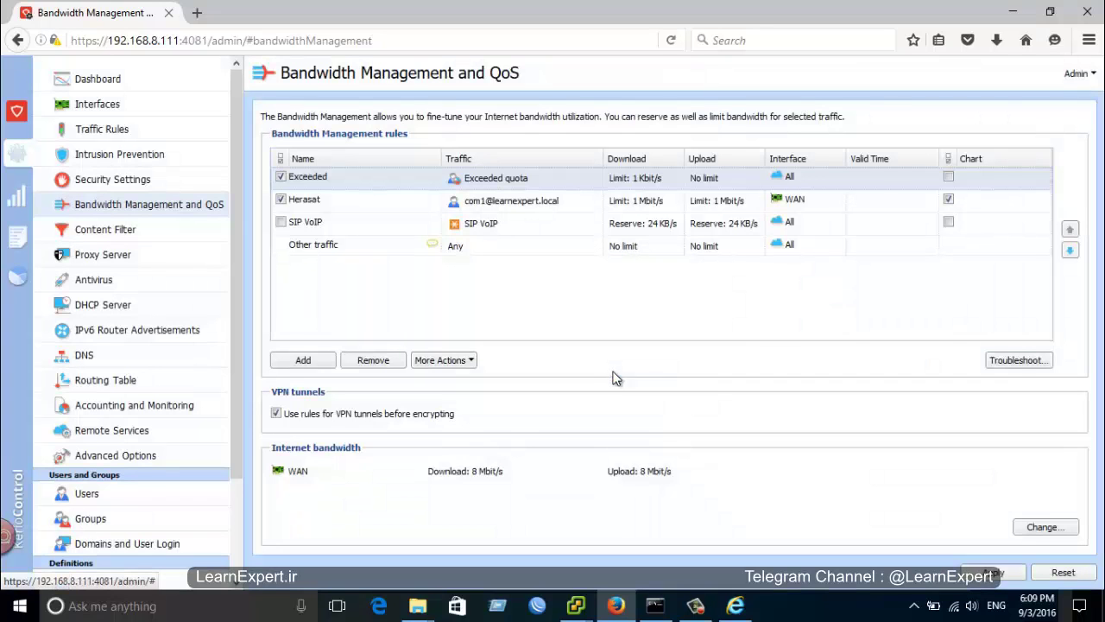
Limit the Exceeded rule's upload bandwidth to at most 1 Kbit/s
double_click(708, 181)
left_click(412, 333)
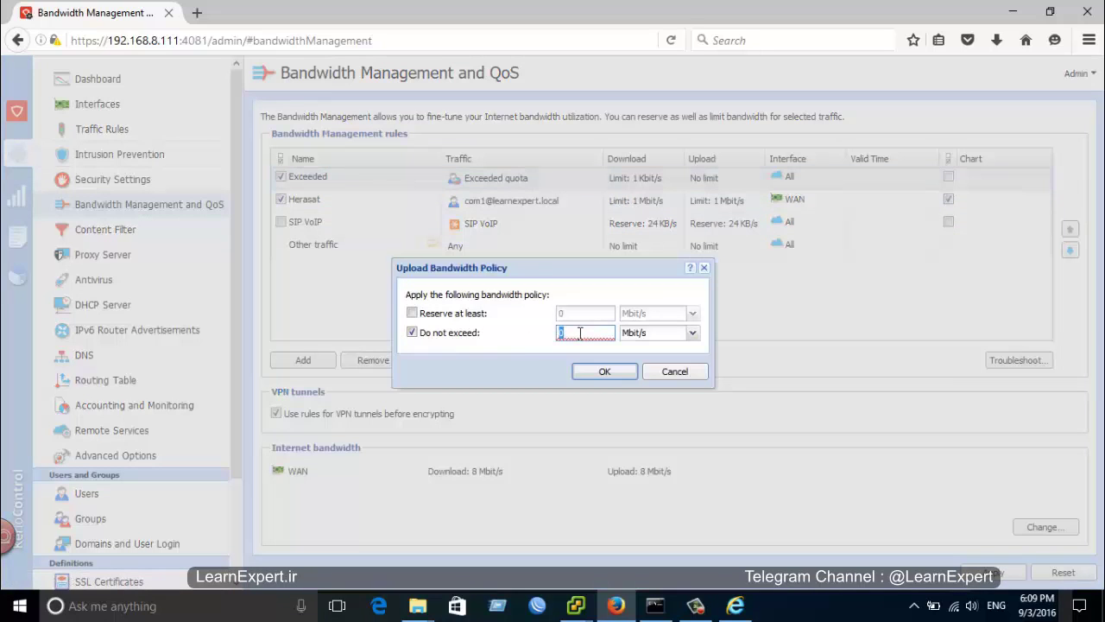
type("1")
left_click(692, 332)
left_click(639, 352)
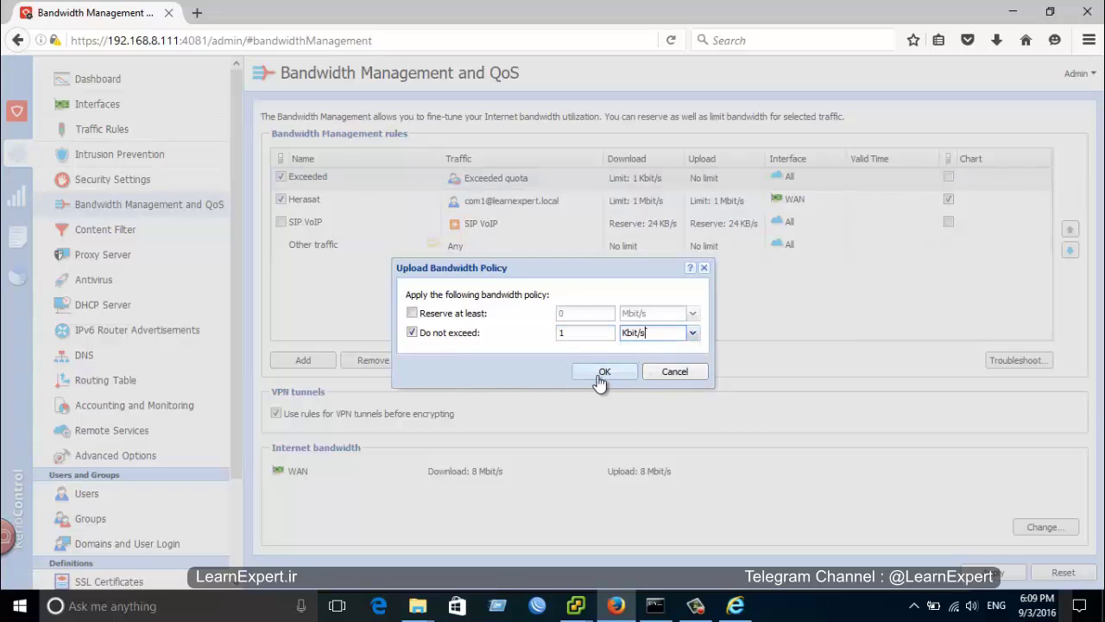
left_click(601, 373)
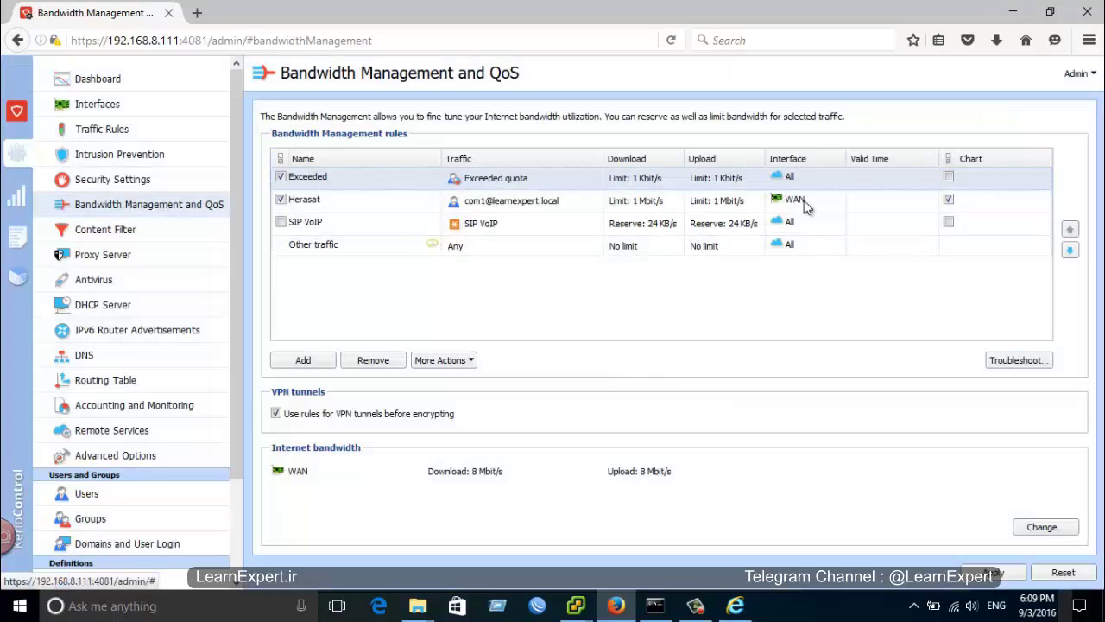
Restrict the Exceeded rule's policy to the WAN interface only and apply the bandwidth management changes
double_click(795, 177)
left_click(386, 307)
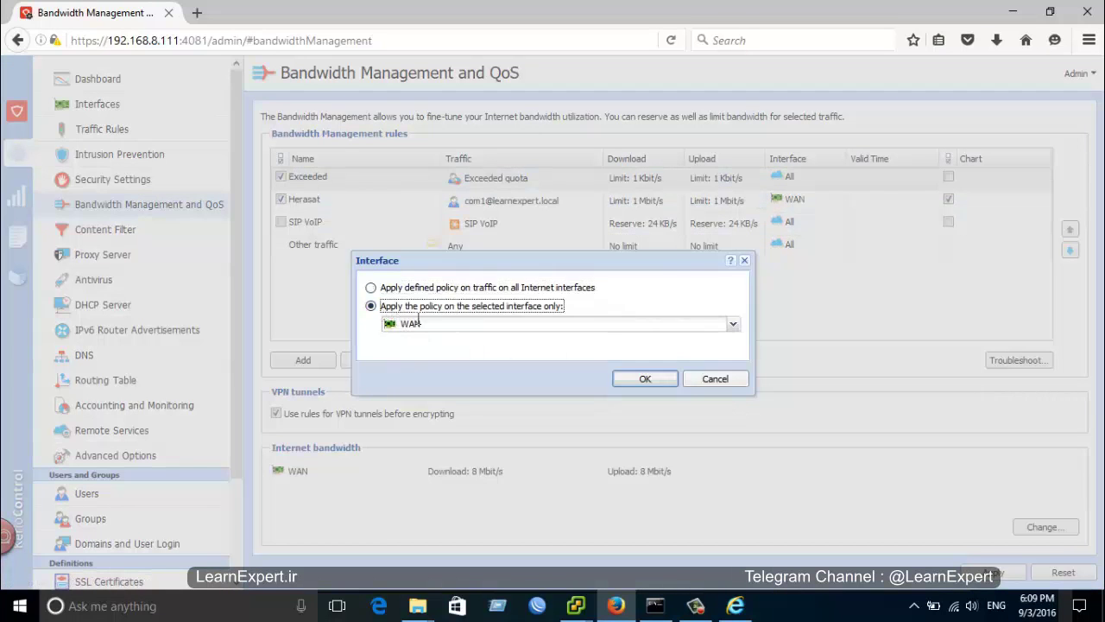
left_click(420, 323)
left_click(639, 380)
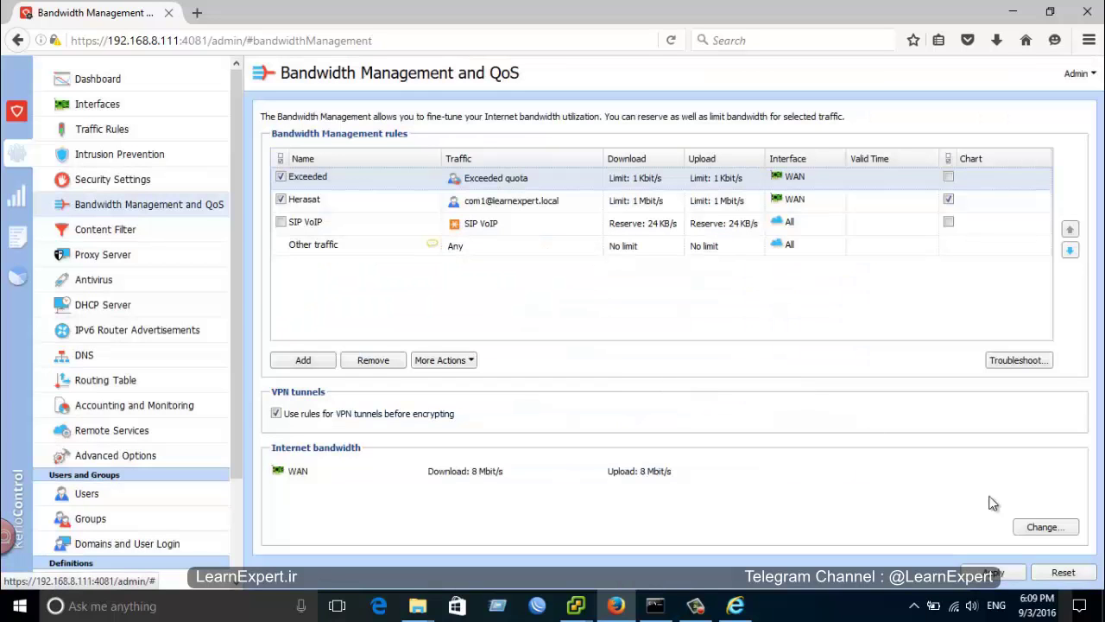
left_click(993, 573)
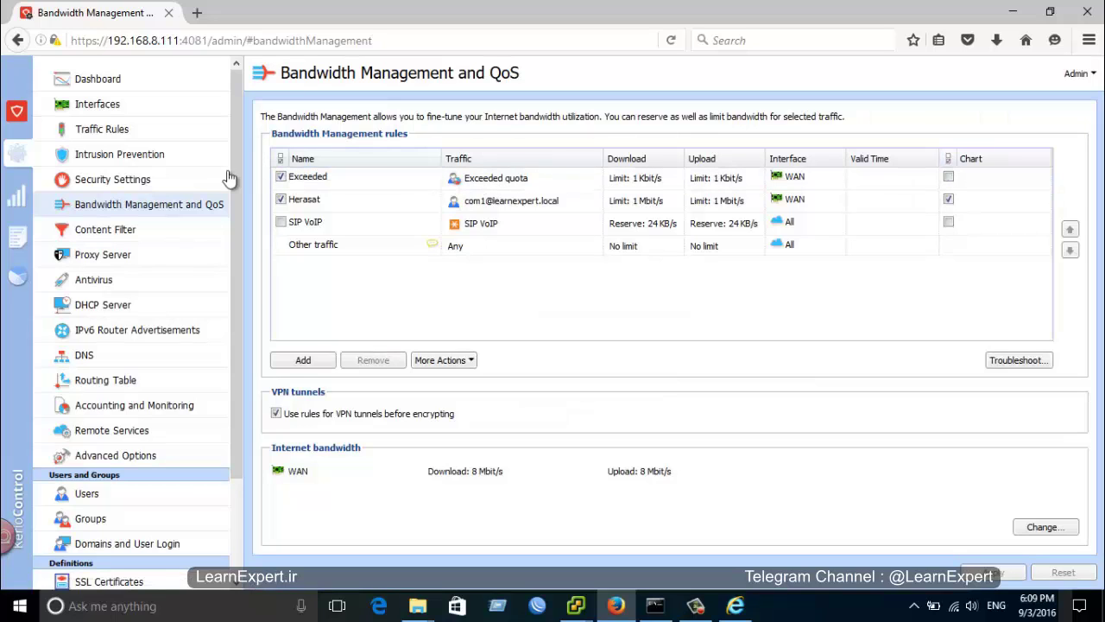
Add a new content filter rule and move it above the Kerio sites rule
left_click(122, 232)
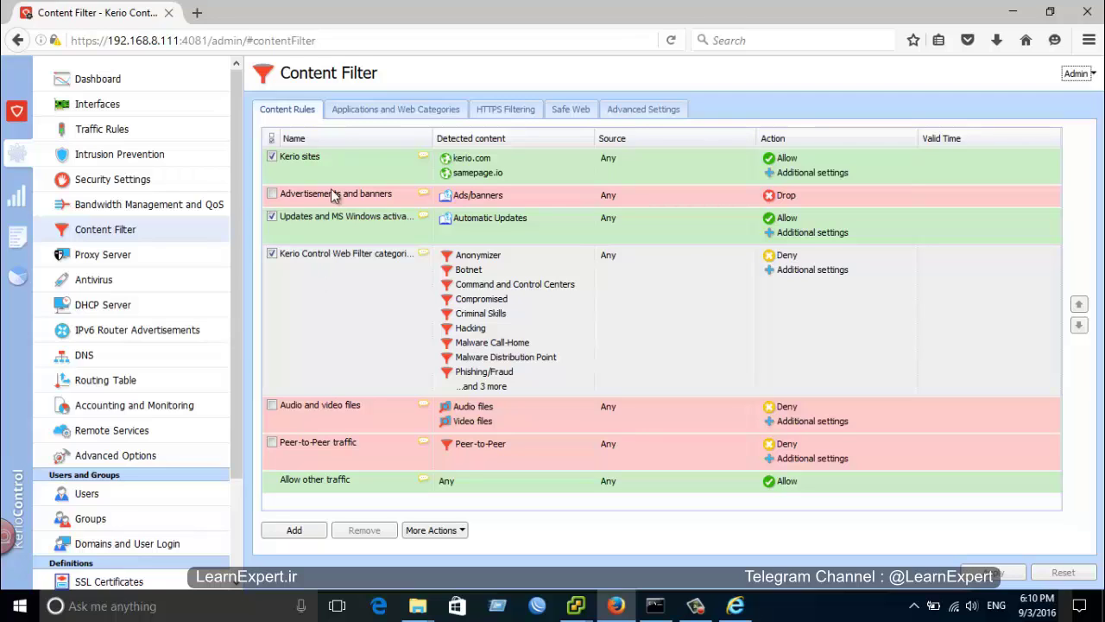
left_click(359, 169)
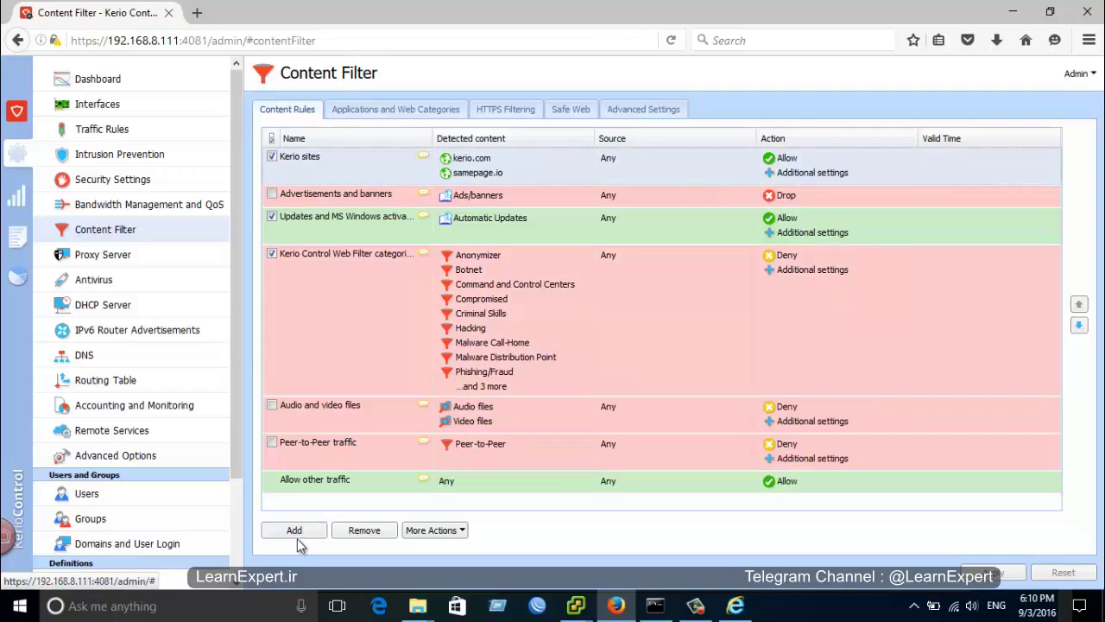
left_click(294, 530)
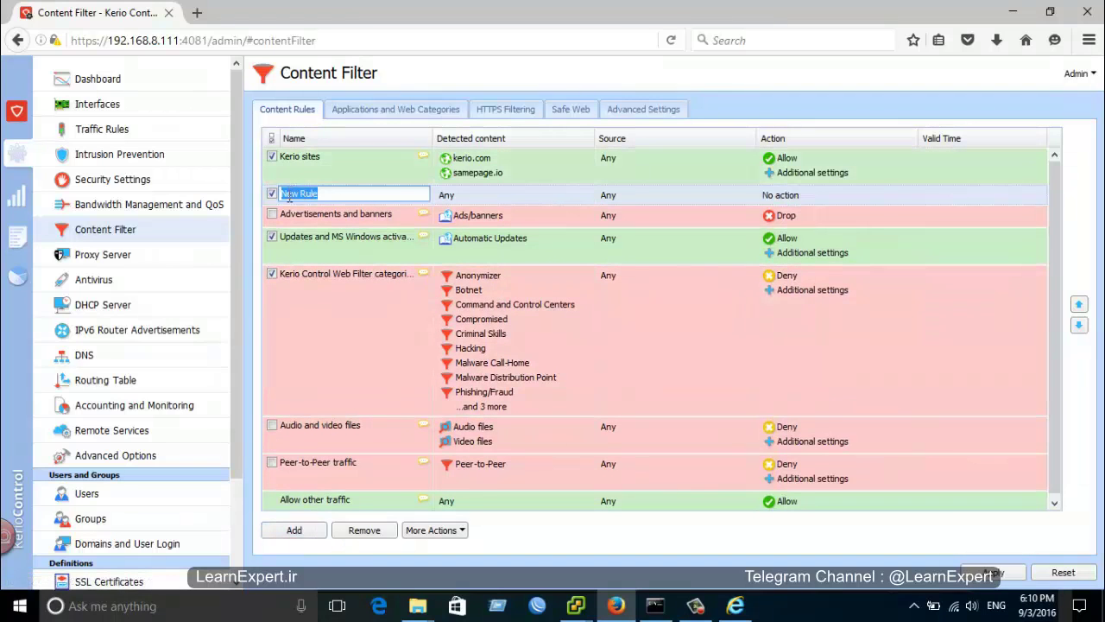
left_click_drag(456, 197, 468, 158)
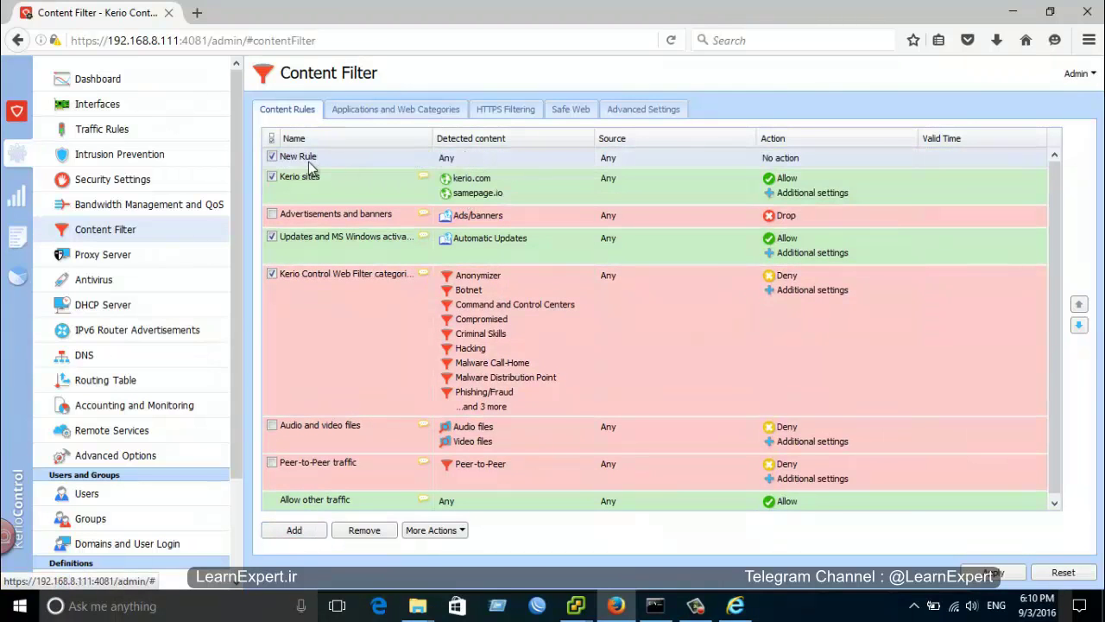
double_click(309, 157)
Start a URL condition for the new content rule's detected content with the site pattern *varzesh3*
double_click(480, 161)
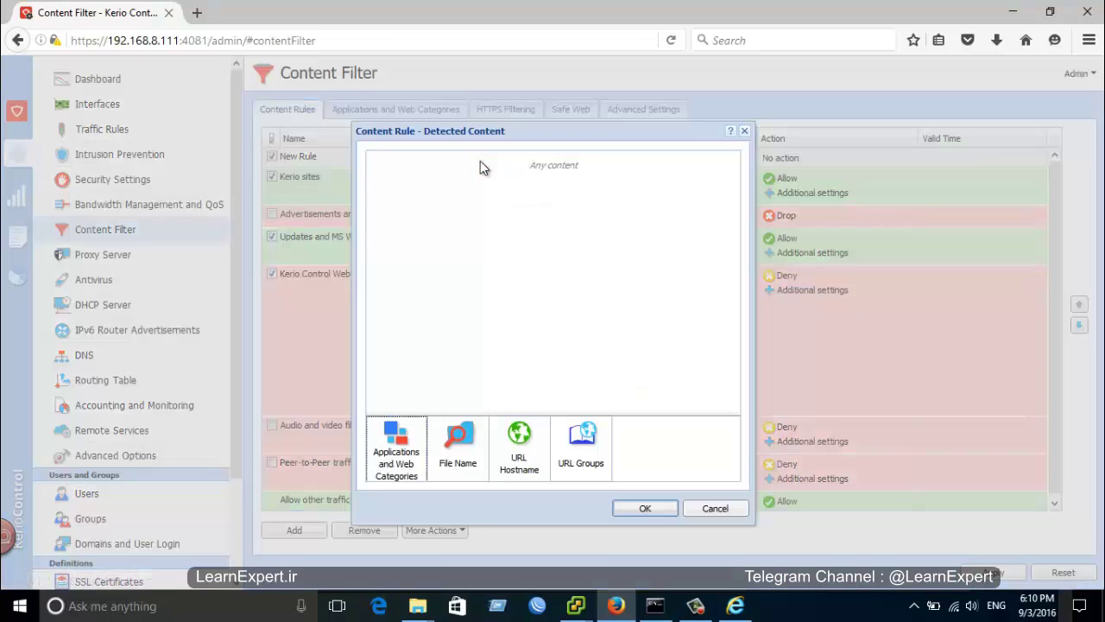
left_click(527, 442)
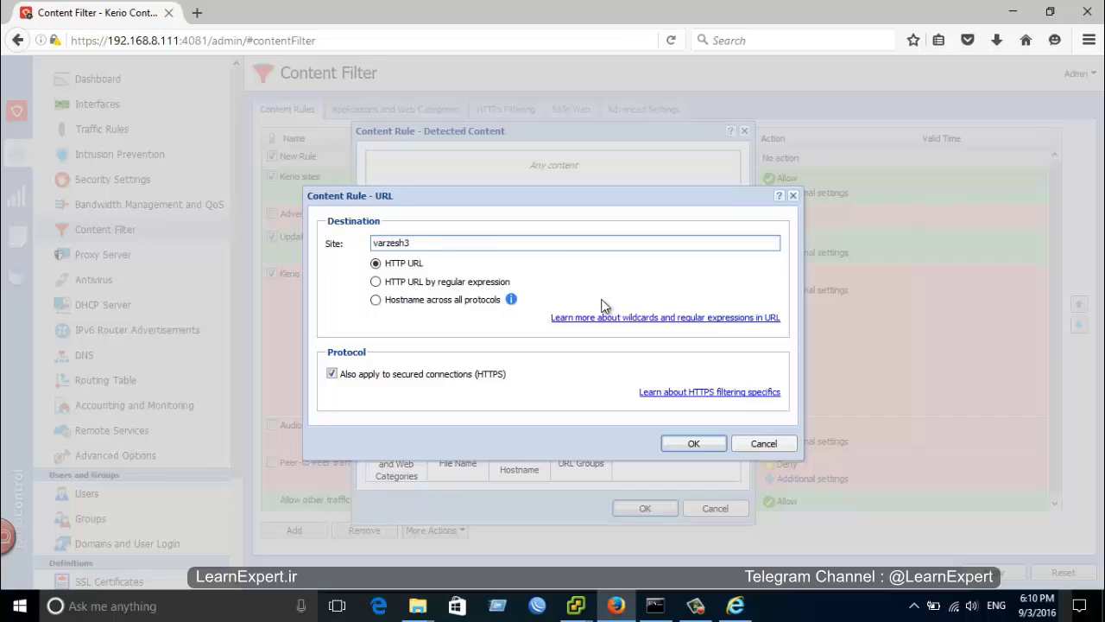
type("*")
key("Home")
type("*")
Change the URL condition's site pattern to *movie* and confirm the rule's detected content
left_click_drag(374, 243, 463, 259)
left_click_drag(373, 244, 420, 248)
left_click_drag(449, 243, 348, 248)
double_click(397, 246)
type("movie")
left_click(690, 444)
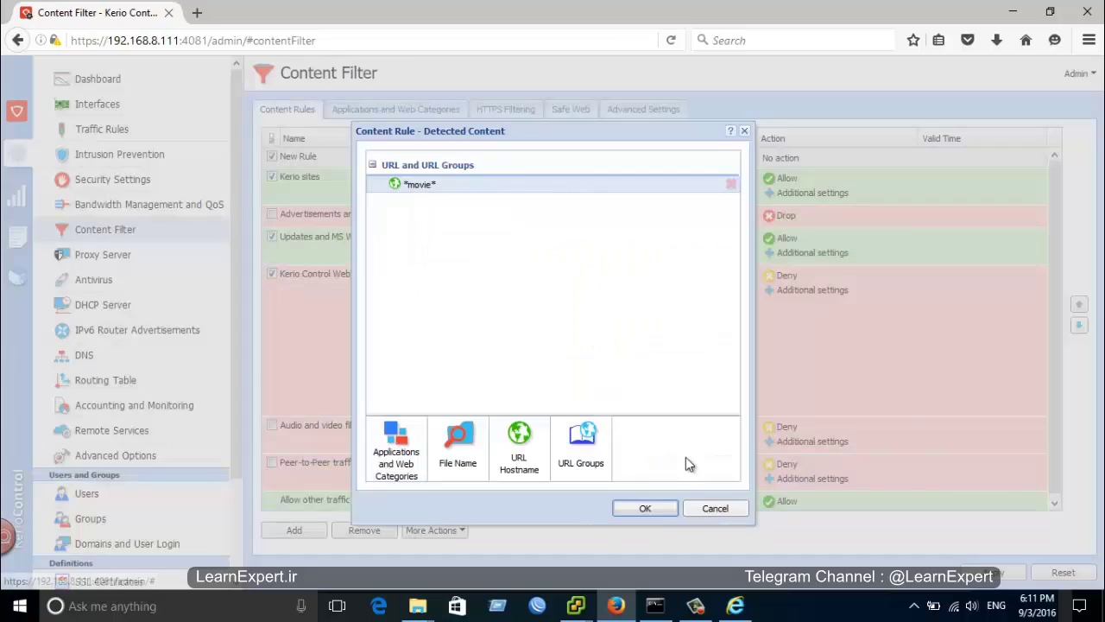
left_click(649, 510)
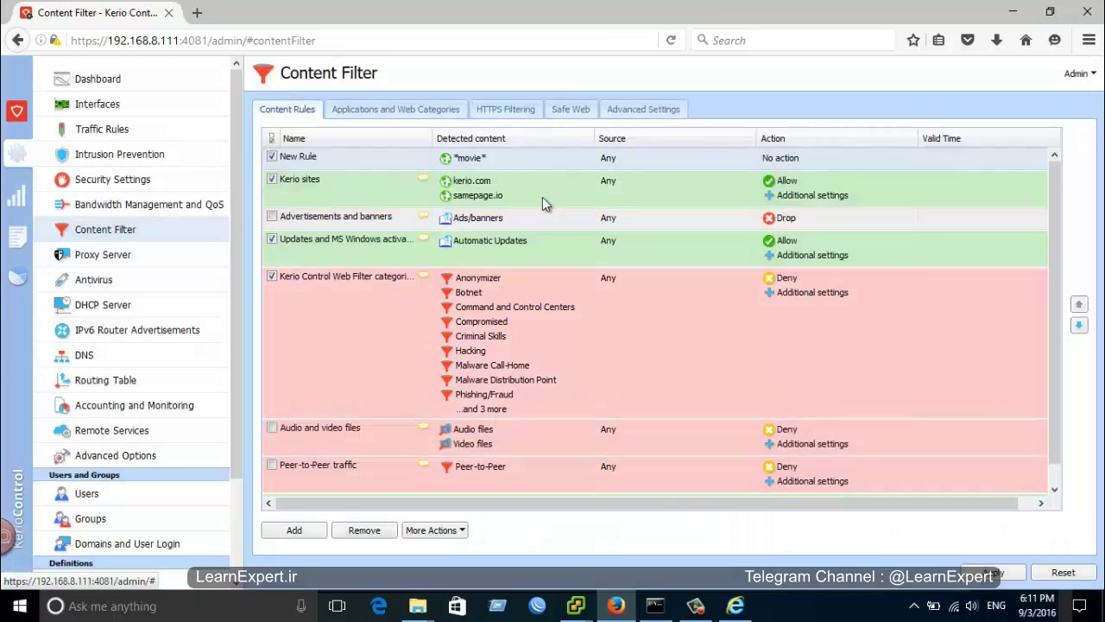
Set the source of the *movie* content rule to user com1 of the learnexpert.local domain
left_click(629, 164)
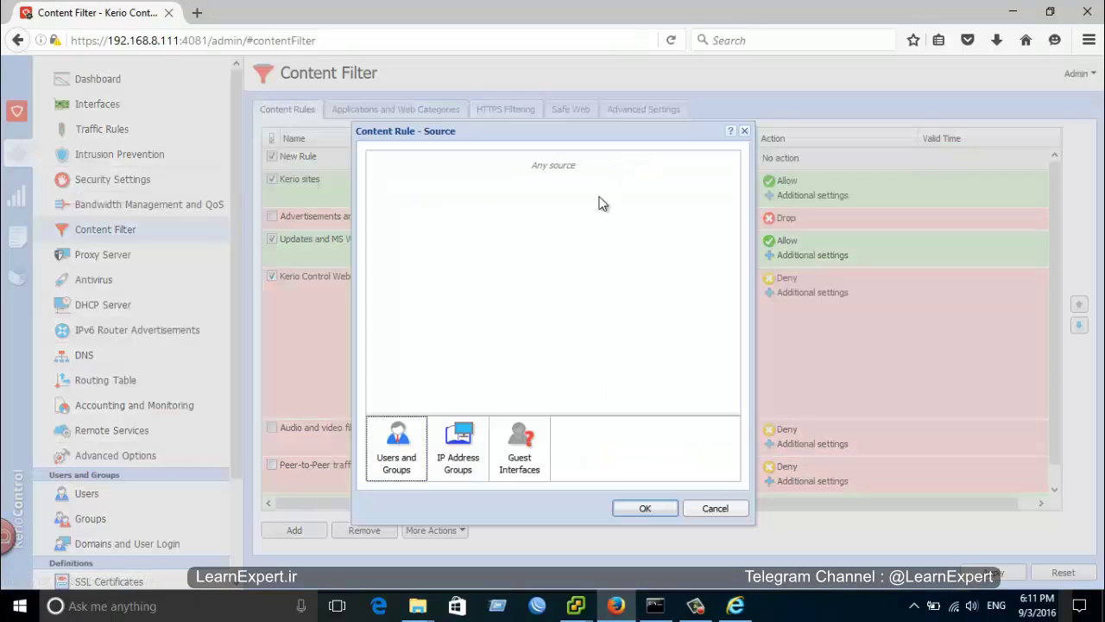
left_click(401, 445)
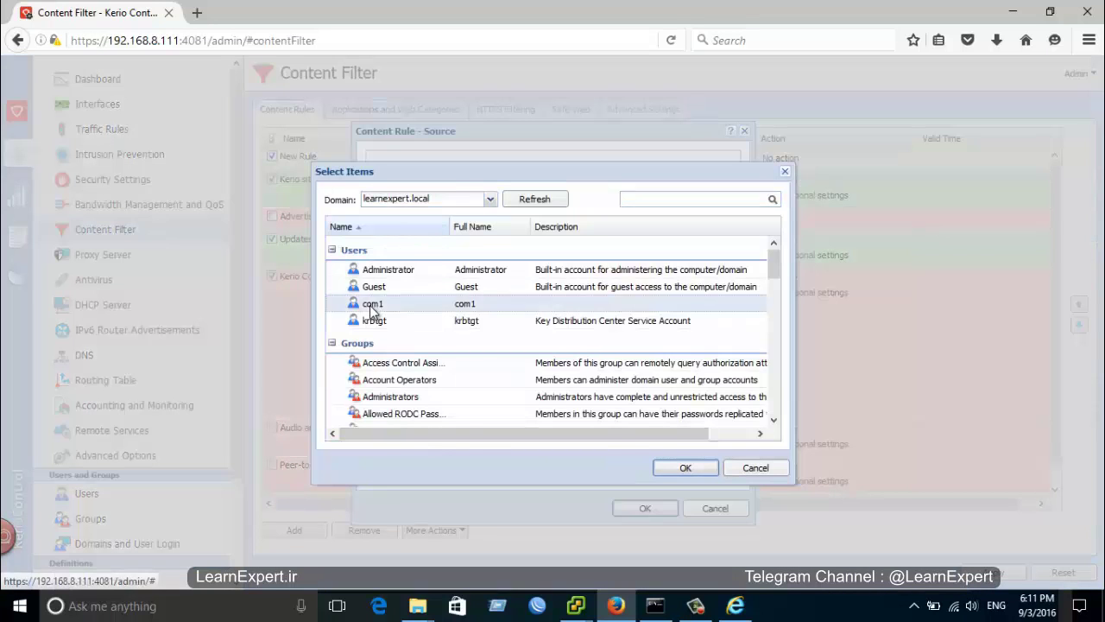
double_click(371, 309)
left_click(627, 511)
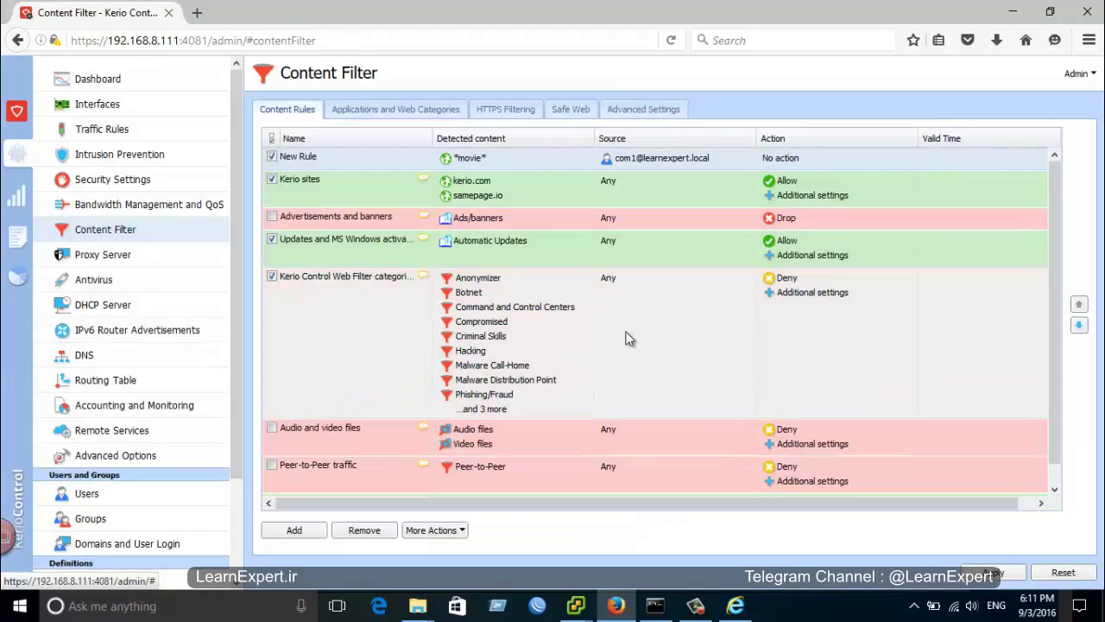
Set the *movie* content rule's action to Drop with traffic logging enabled
double_click(776, 189)
left_click(505, 167)
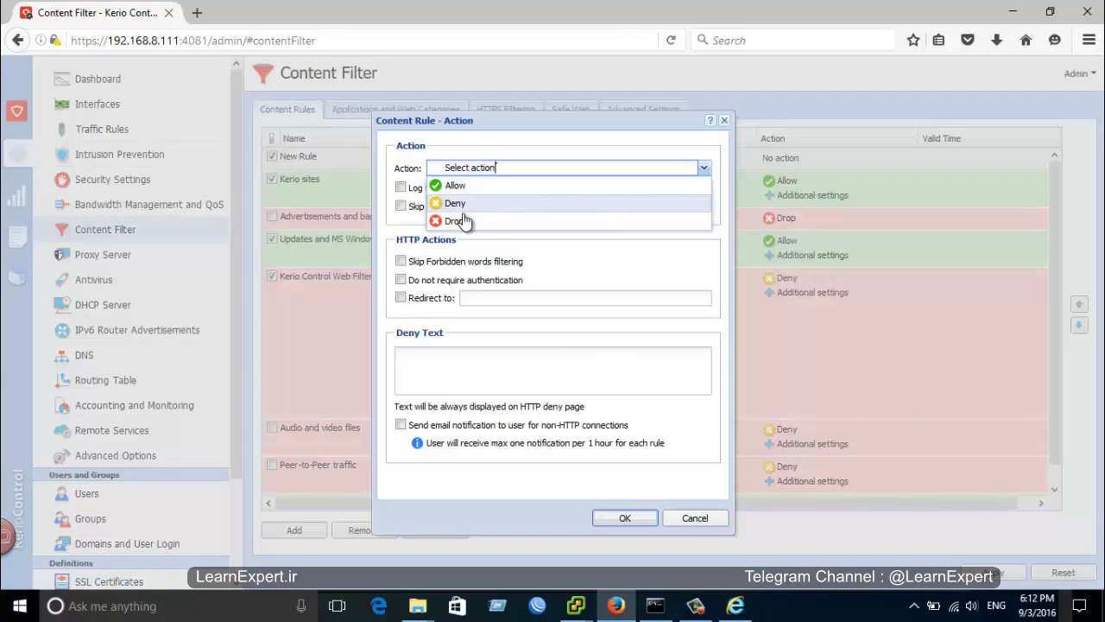
left_click(462, 221)
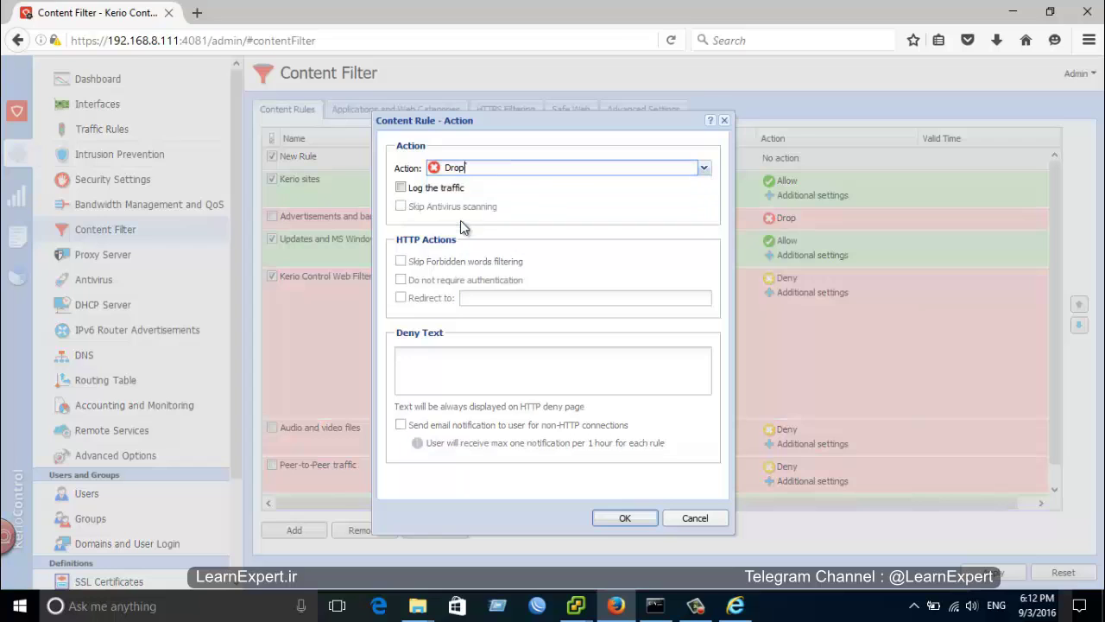
left_click(400, 189)
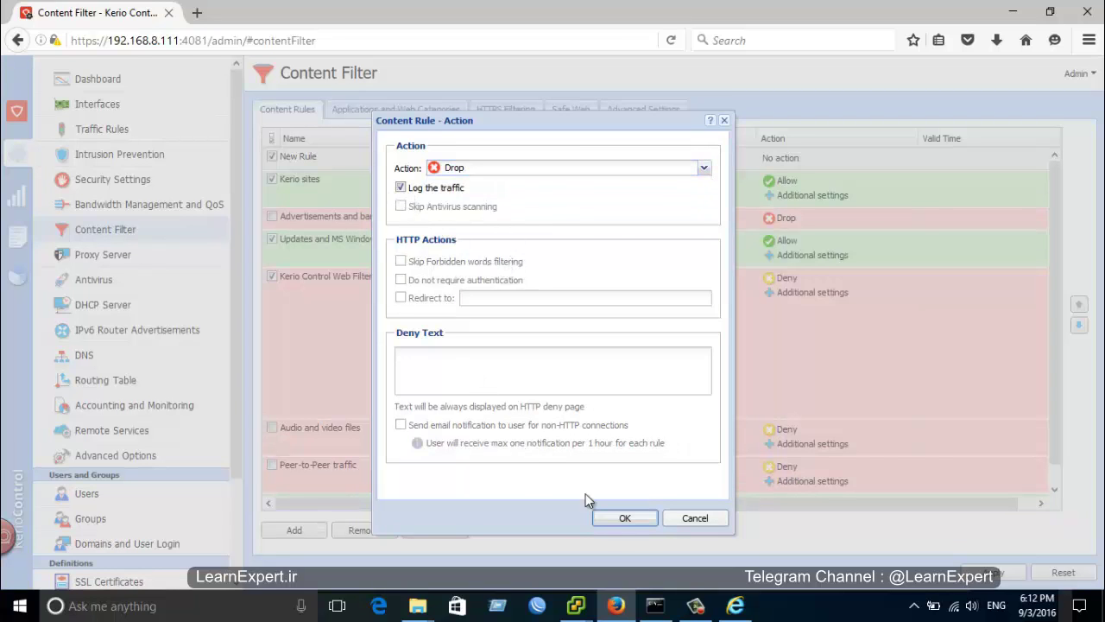
left_click(651, 523)
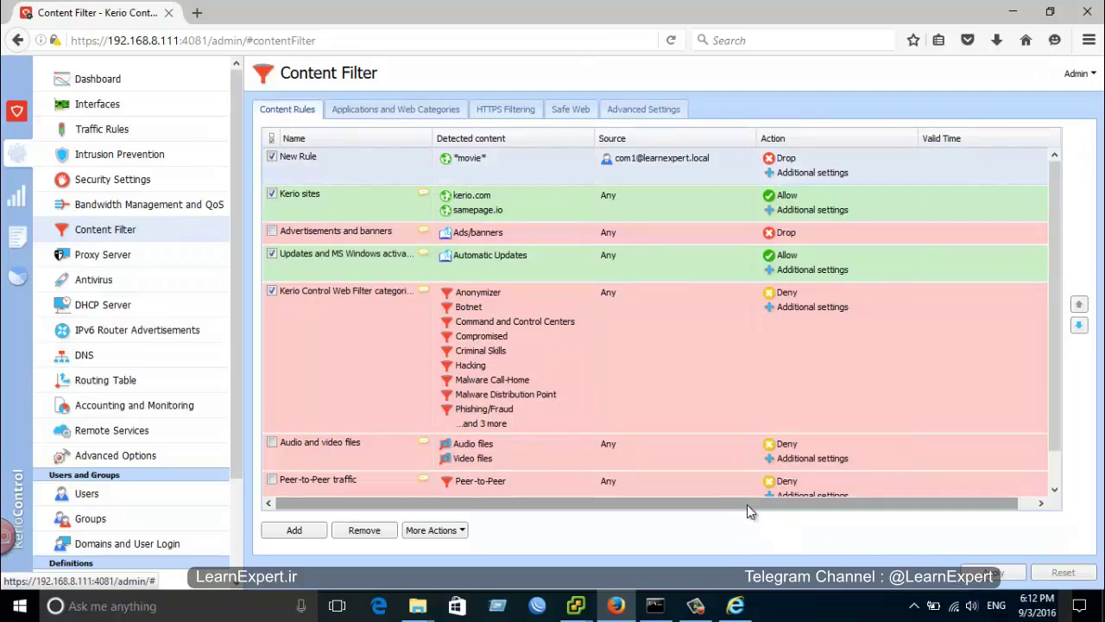
Change the *movie* content rule's action to Deny with a redirect to learnexpert.ir
double_click(799, 169)
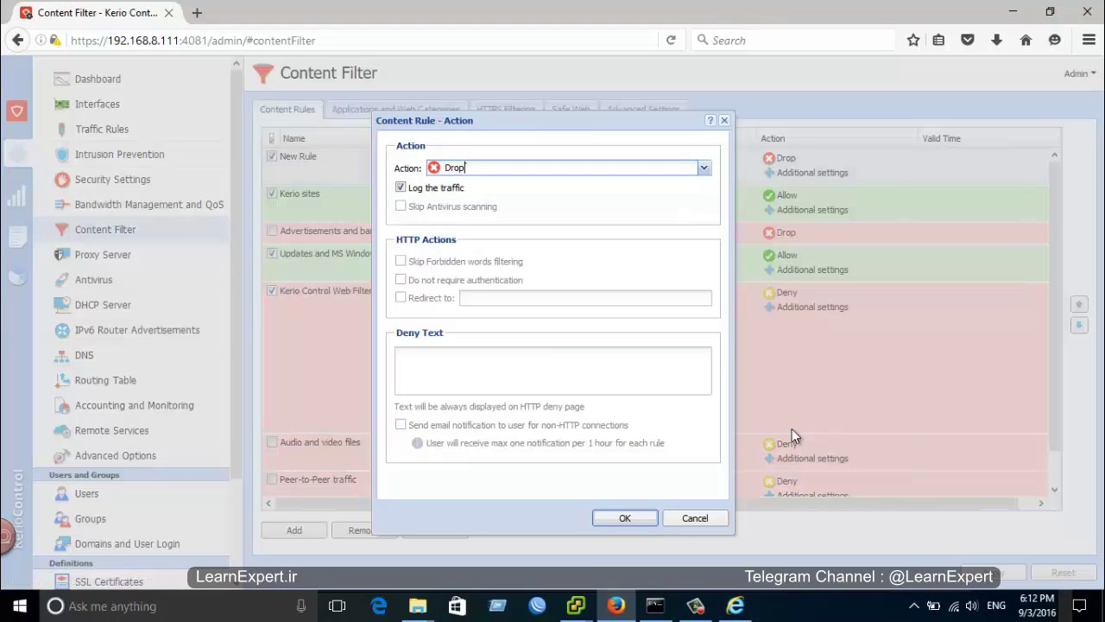
left_click(525, 167)
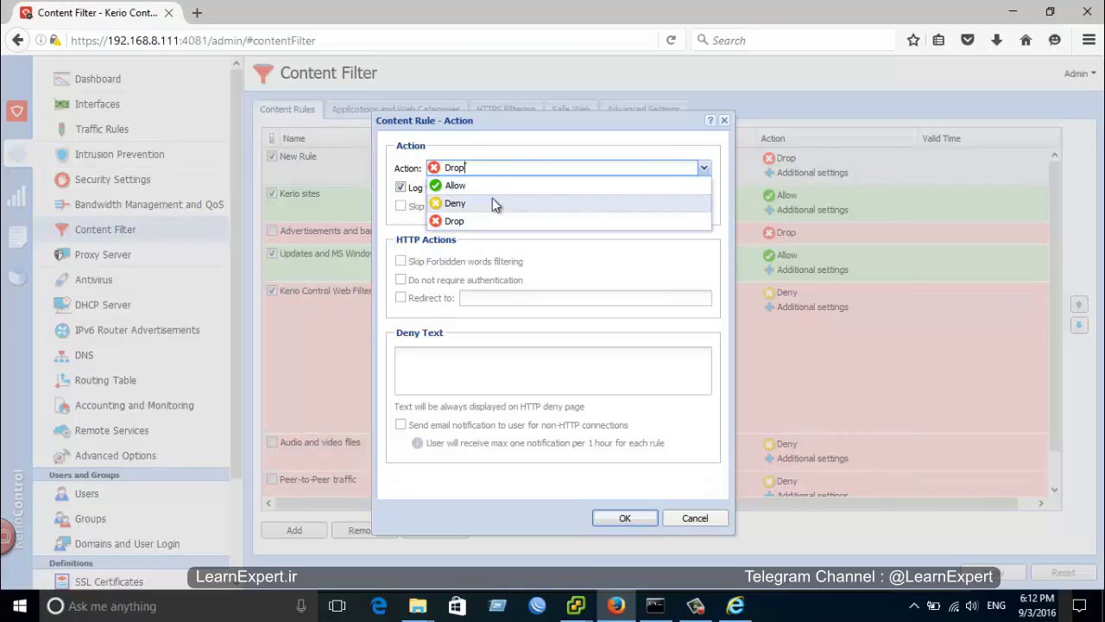
left_click(494, 203)
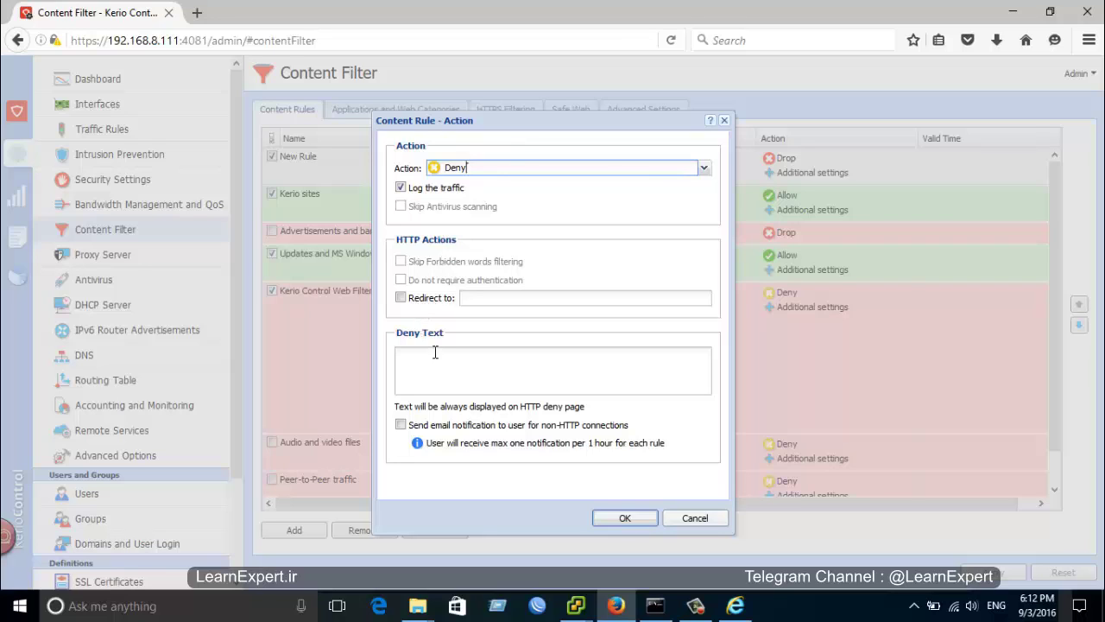
left_click(401, 298)
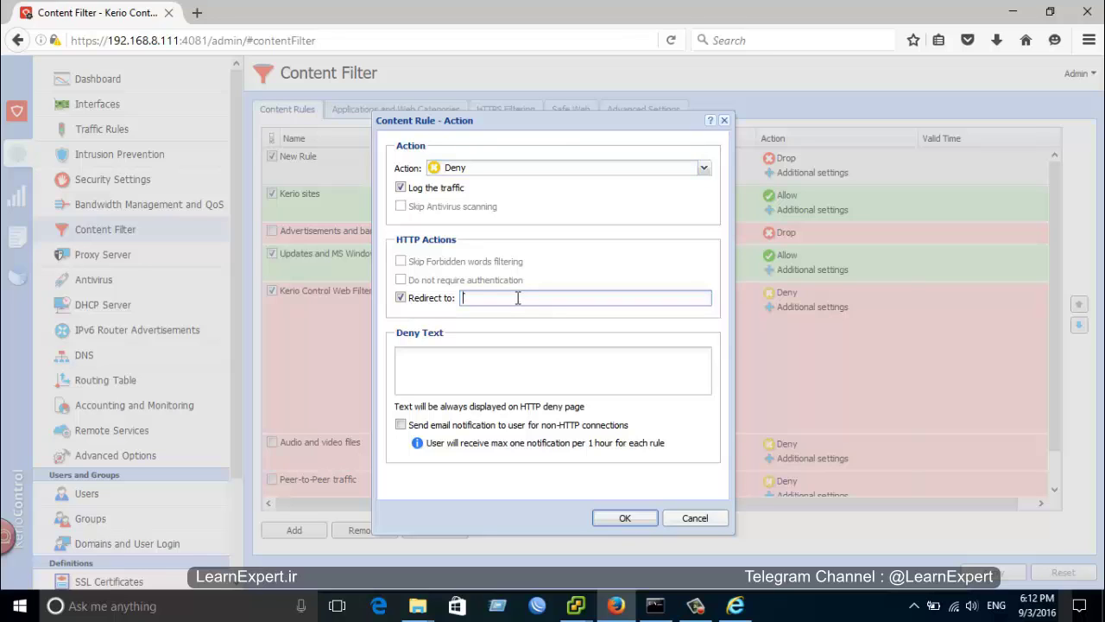
type("learnexpert.ir")
Enter the Persian deny text دسترسی به این سایت برای شما مجاز نمی باشد, review the action choices, and cancel the rule's action changes
left_click(483, 361)
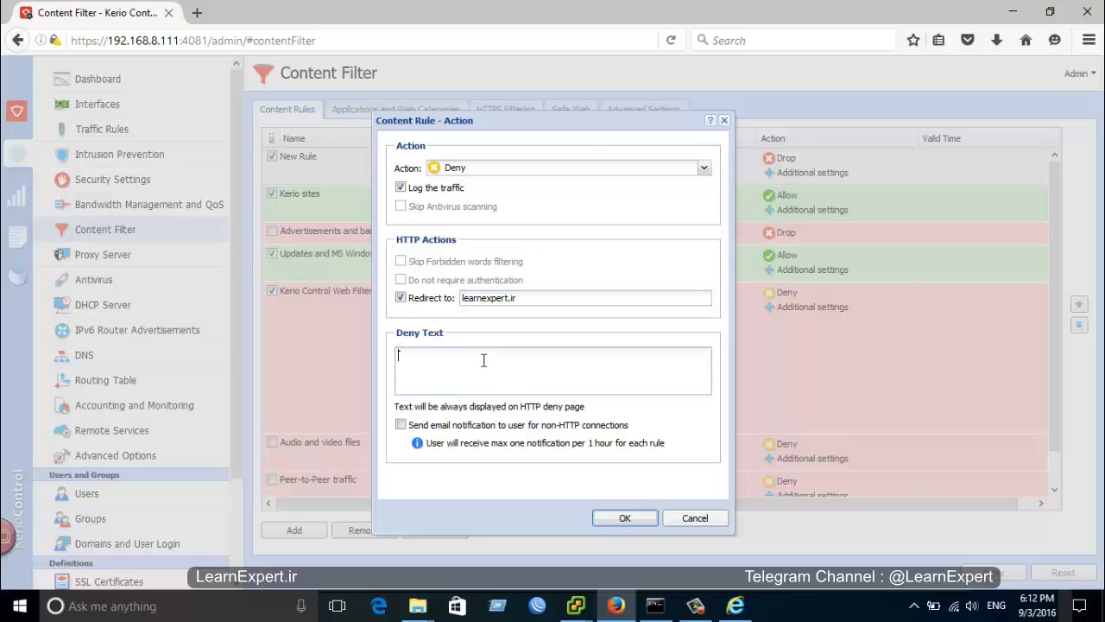
key("alt+shift")
type("دسرس")
key("BackSpace")
key("BackSpace")
type("ترسی به این سایت برای شما مجاز")
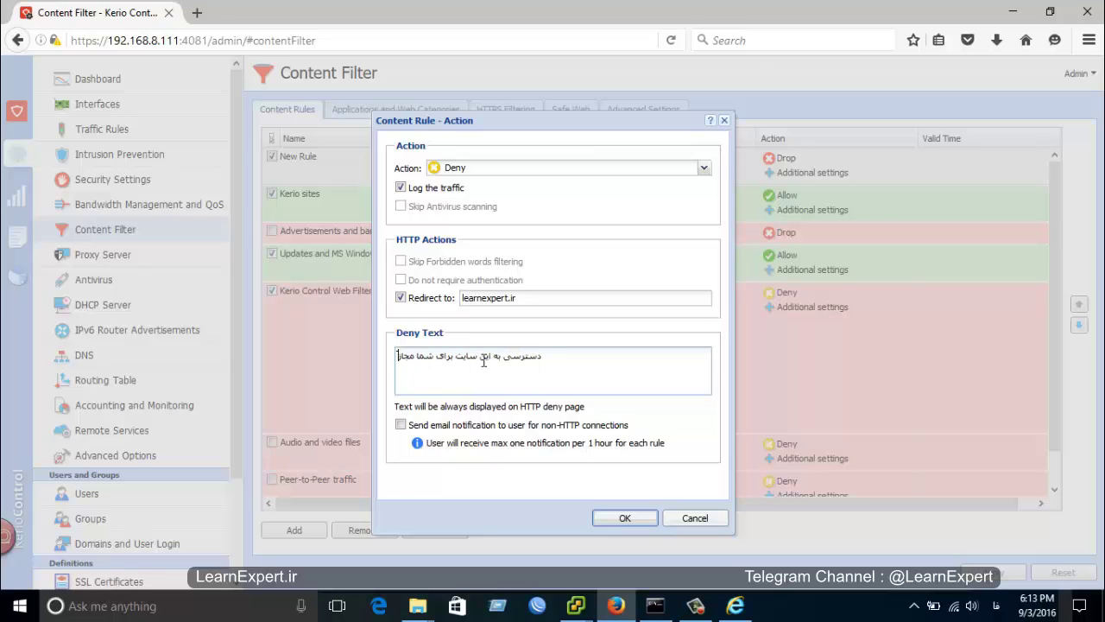
type(" نمی باشد")
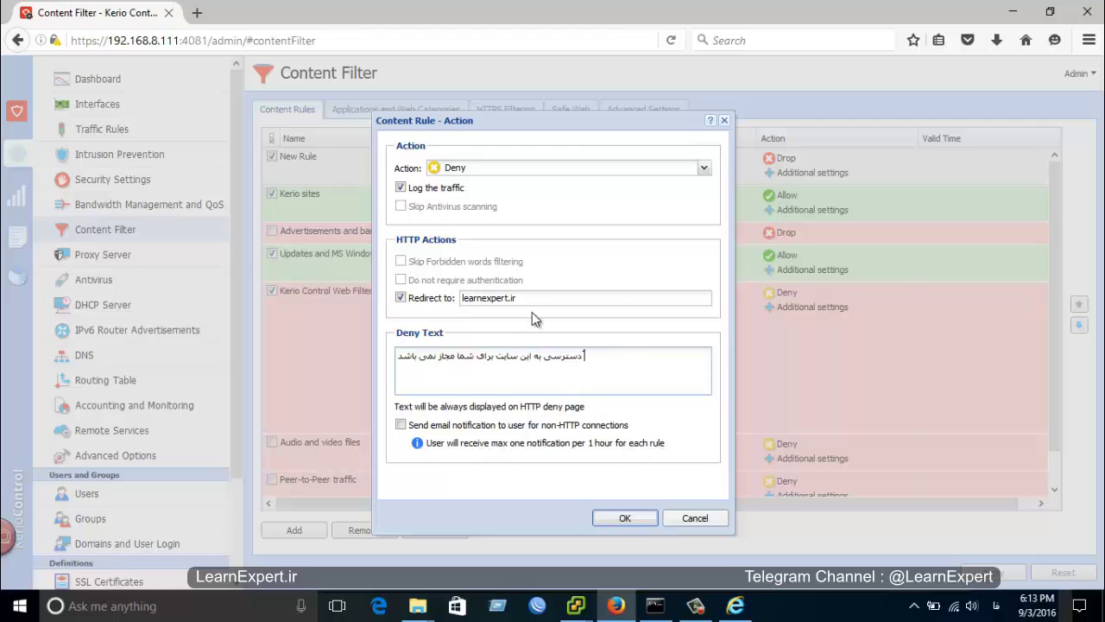
left_click(467, 169)
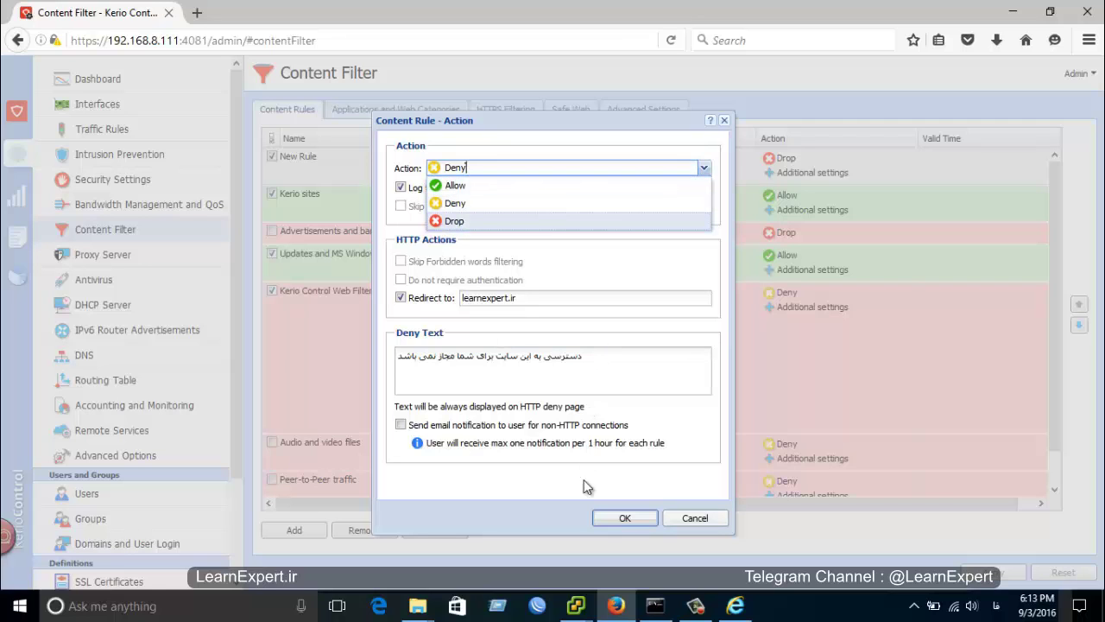
left_click(688, 521)
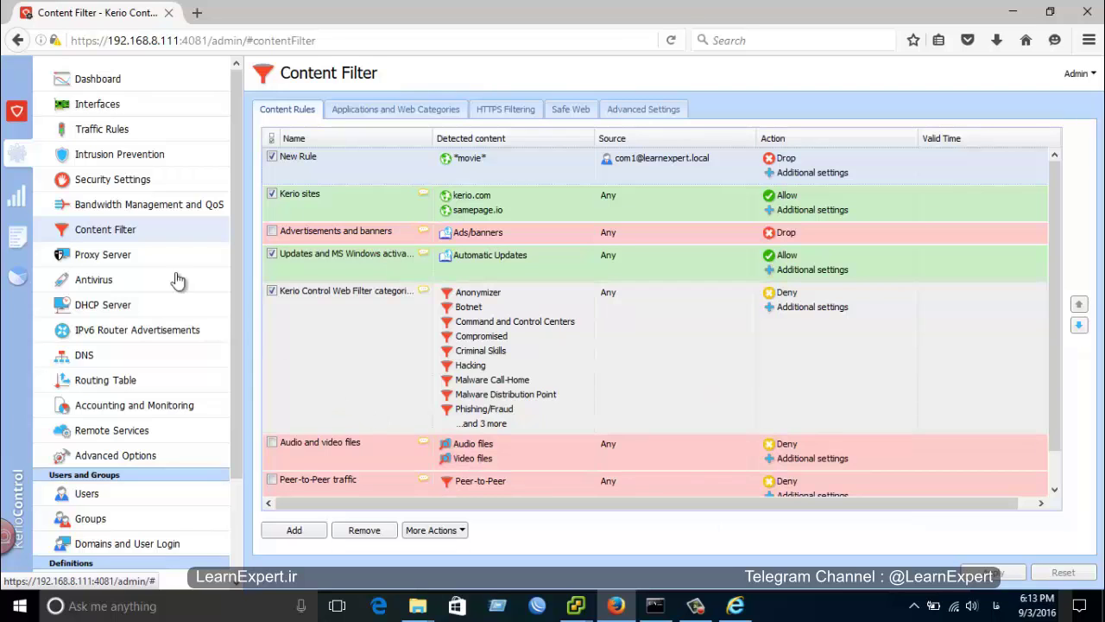
Review the bandwidth management rules and active hosts, and the content filter's web category and HTTPS filtering settings
left_click(114, 210)
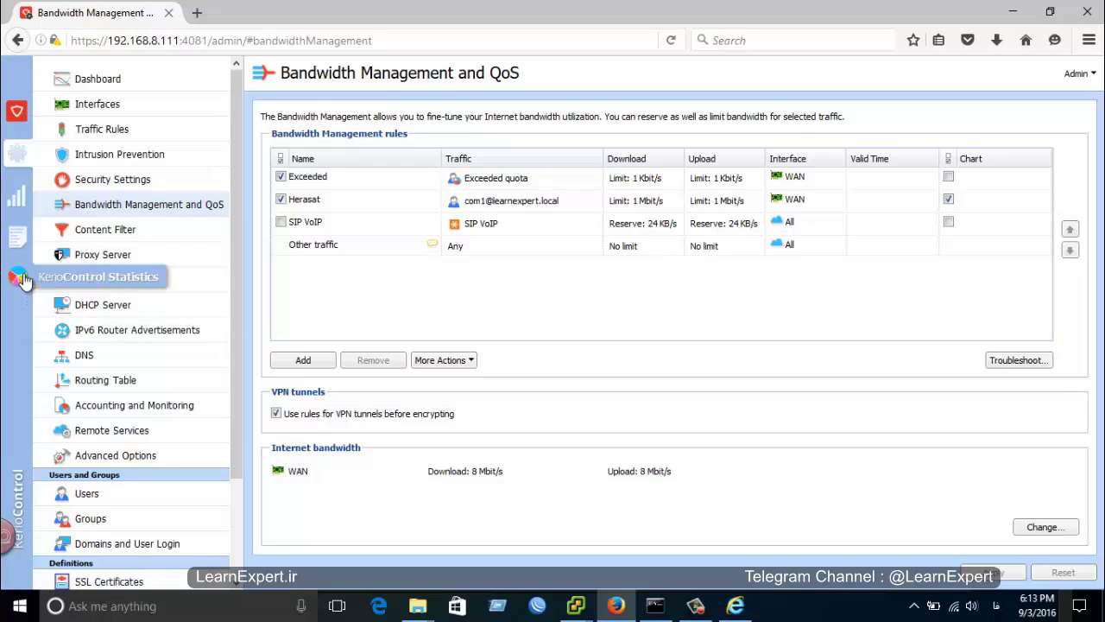
left_click(21, 214)
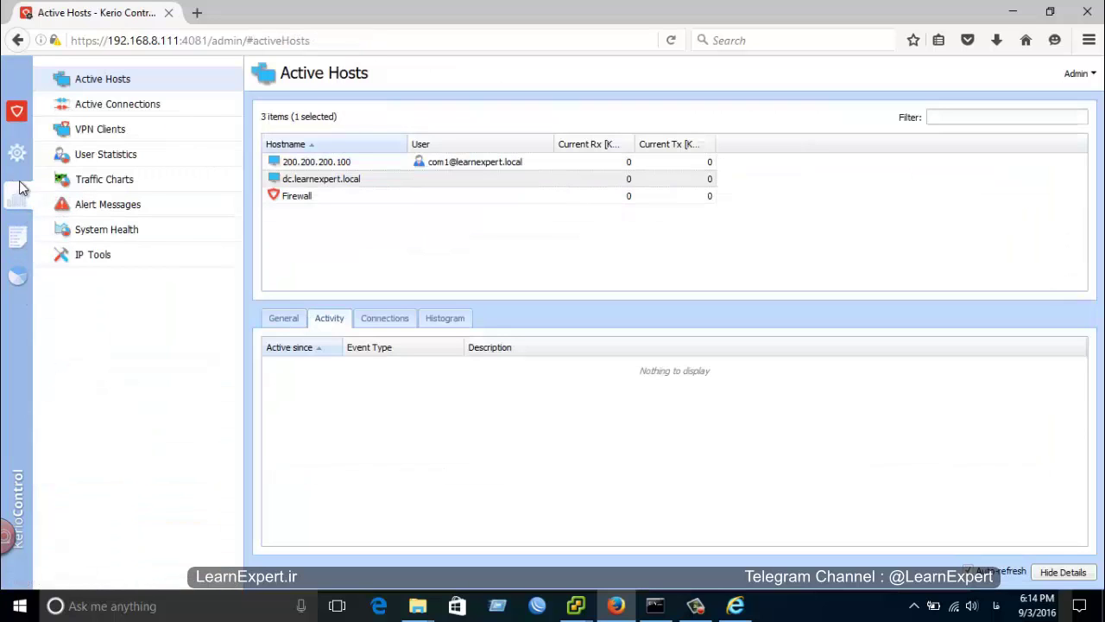
left_click(17, 153)
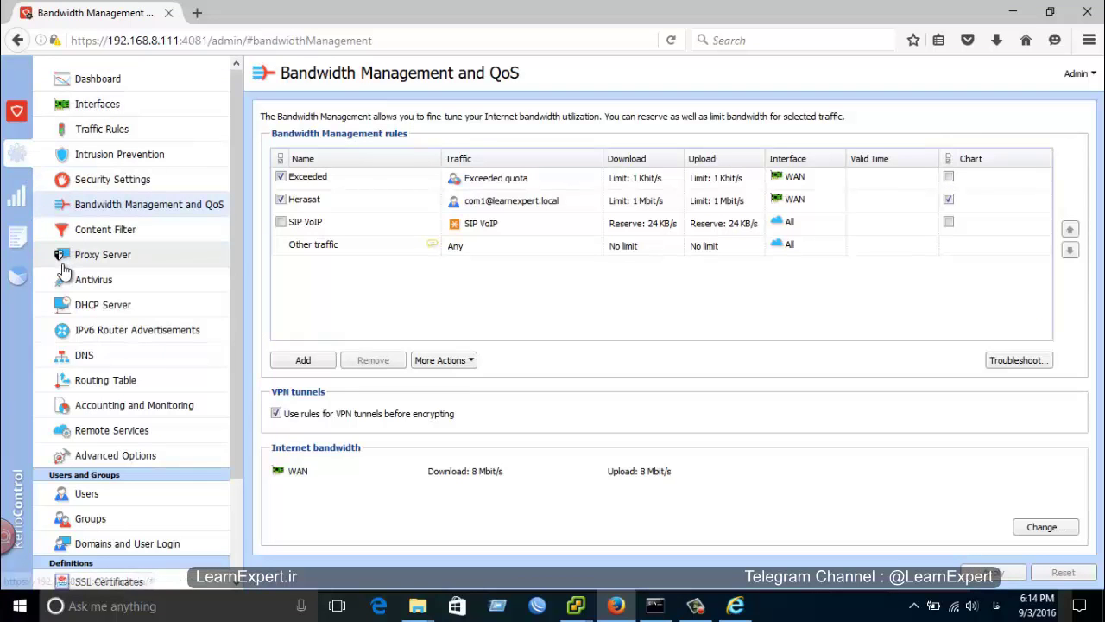
left_click(107, 235)
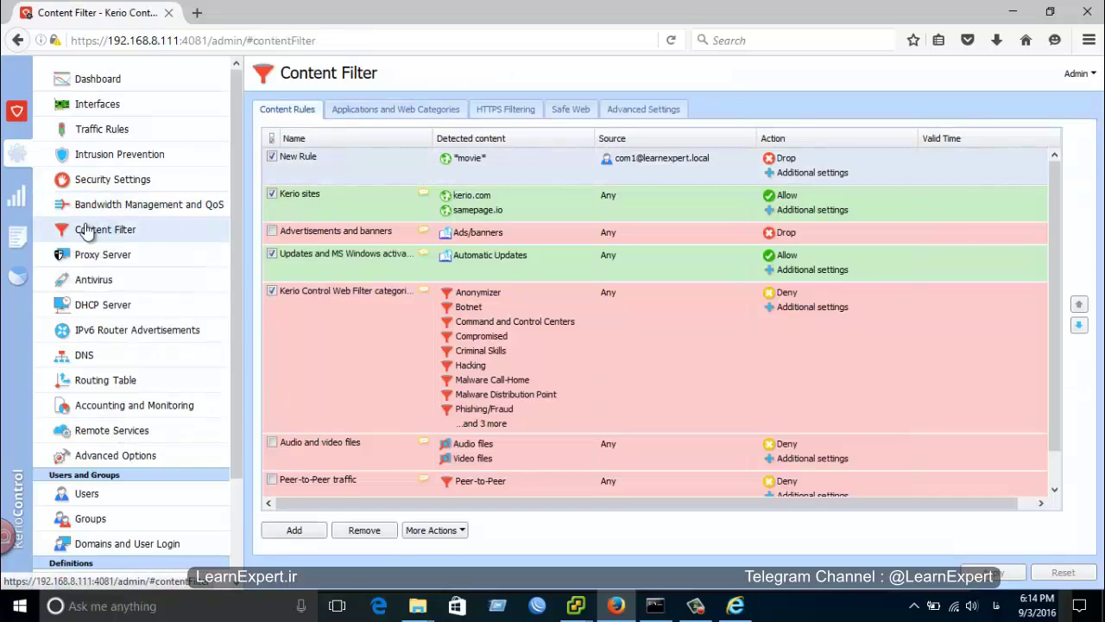
left_click(419, 115)
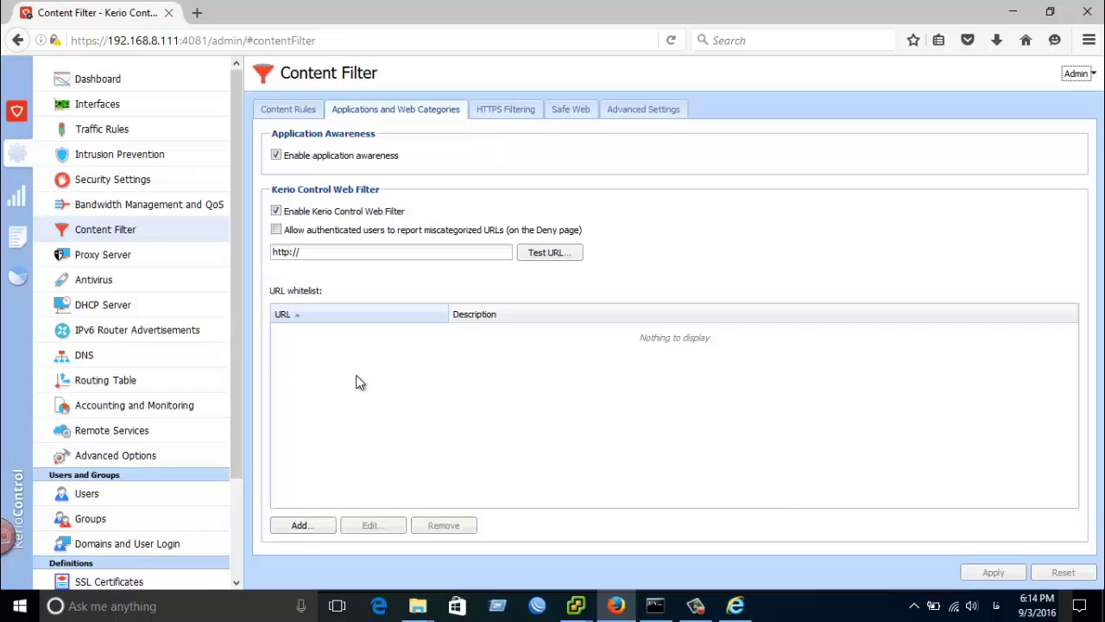
left_click(519, 113)
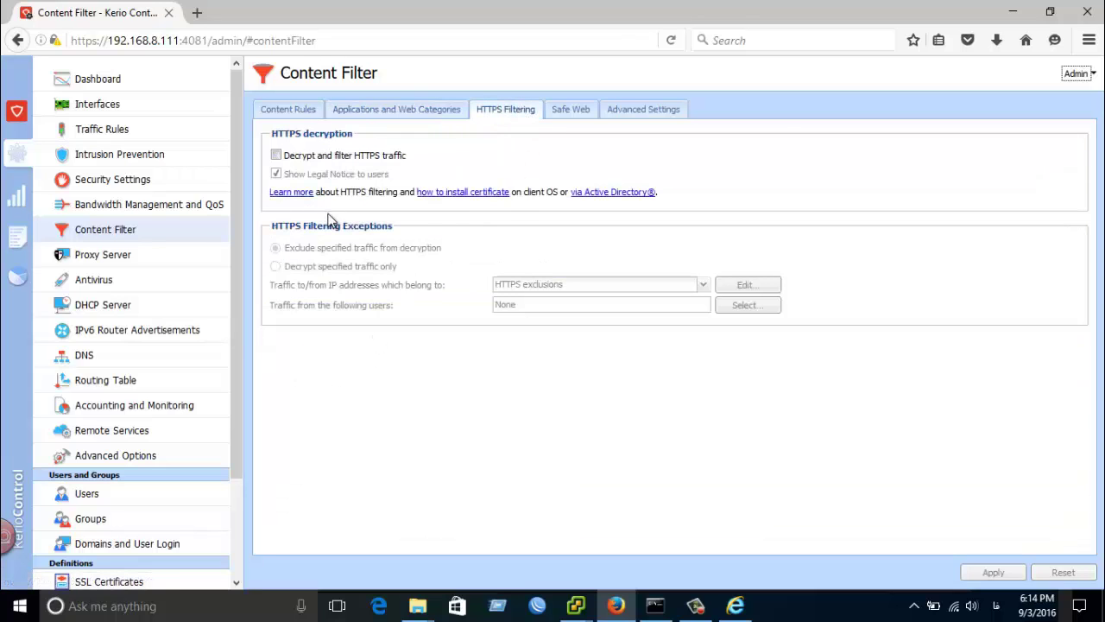
Enable forbidden words filtering in the Safe Web settings and expand the Warez/Cracks word group
left_click(569, 112)
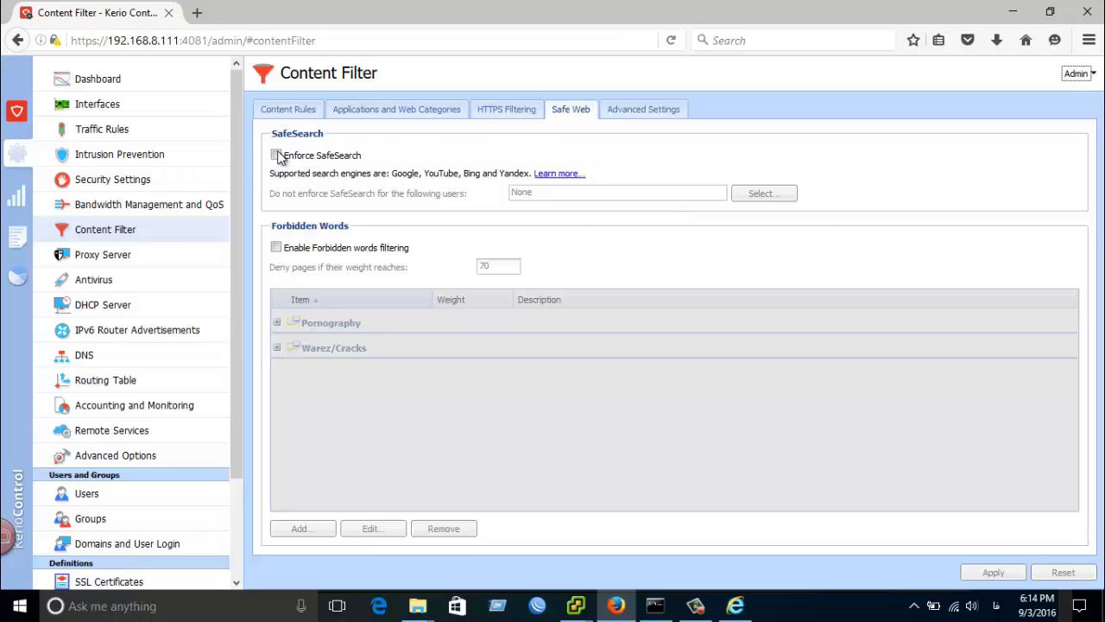
left_click(276, 250)
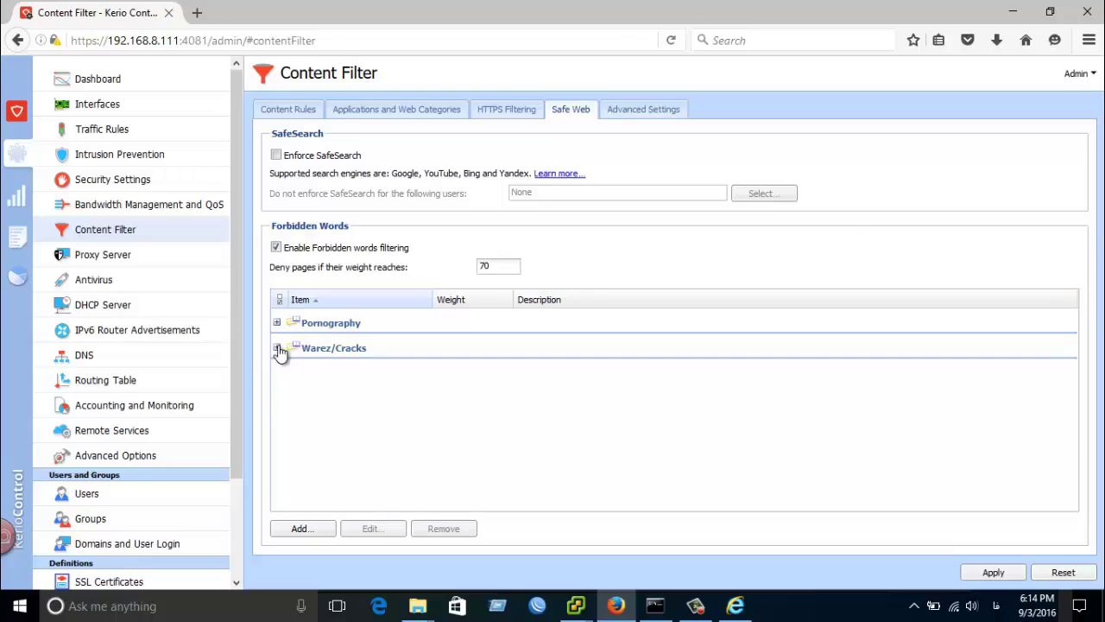
left_click(277, 348)
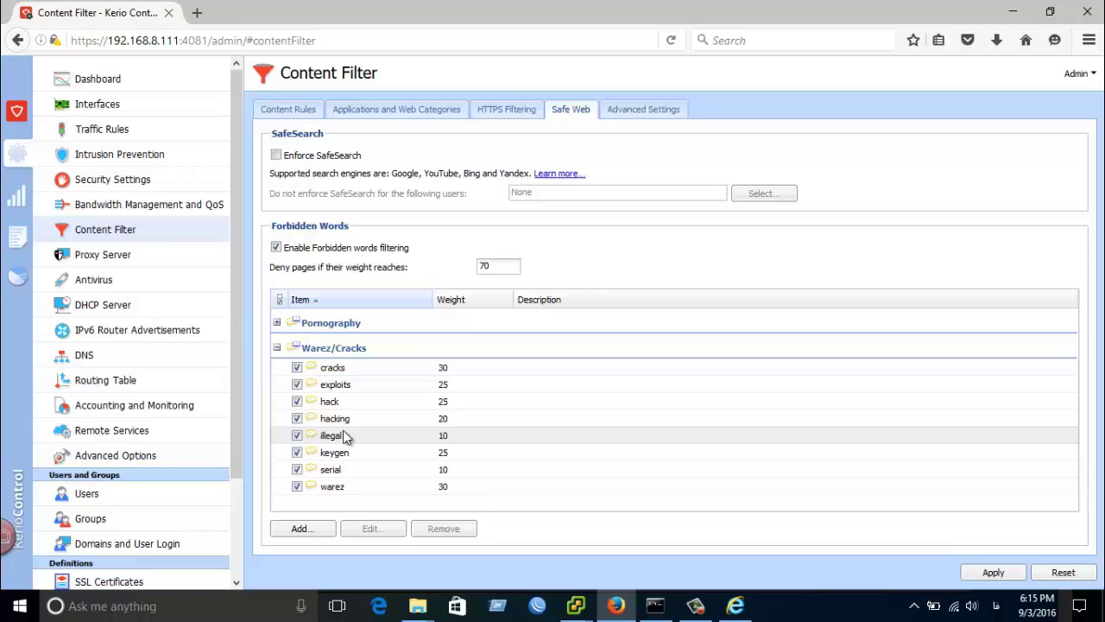
Add the forbidden keyword mp3 with weight 5 and description music to a newly created group named New Group
left_click(304, 528)
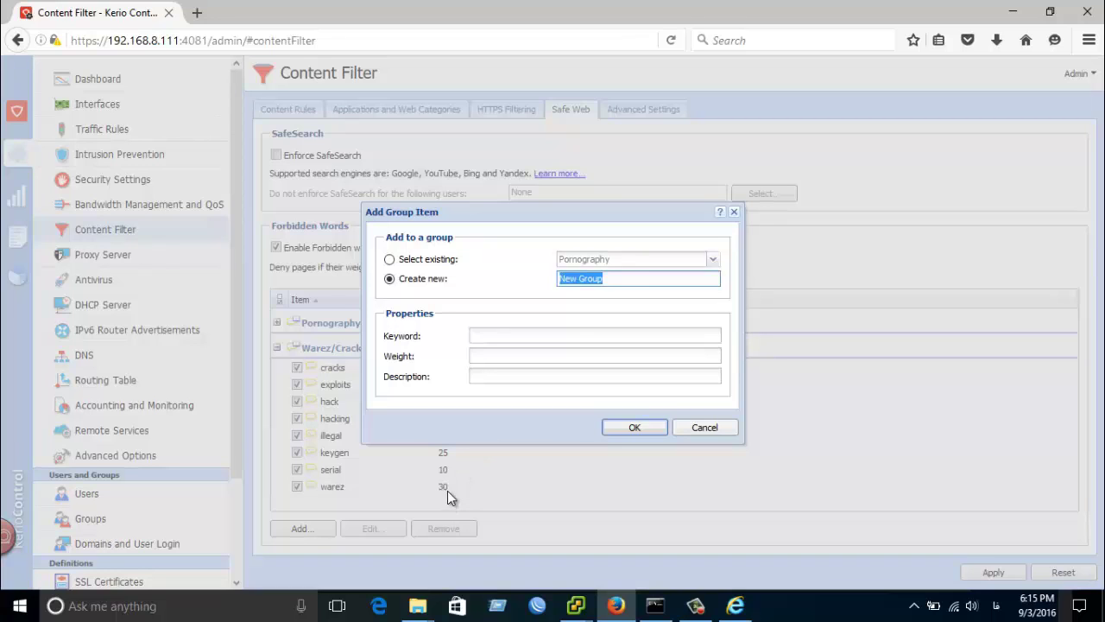
left_click(478, 336)
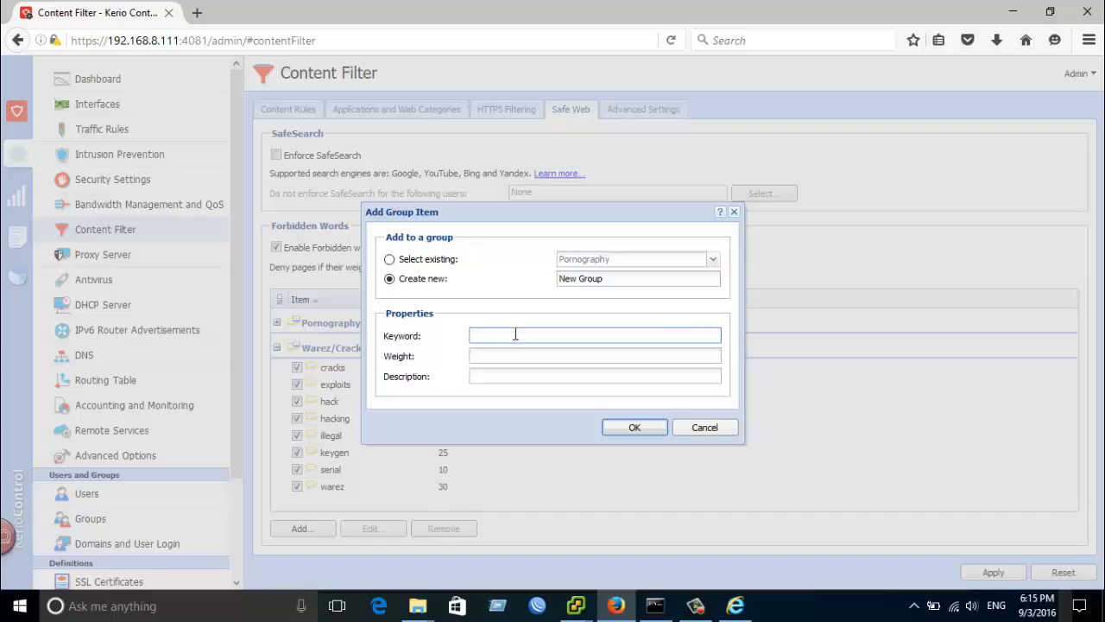
key("alt+shift")
type("mp")
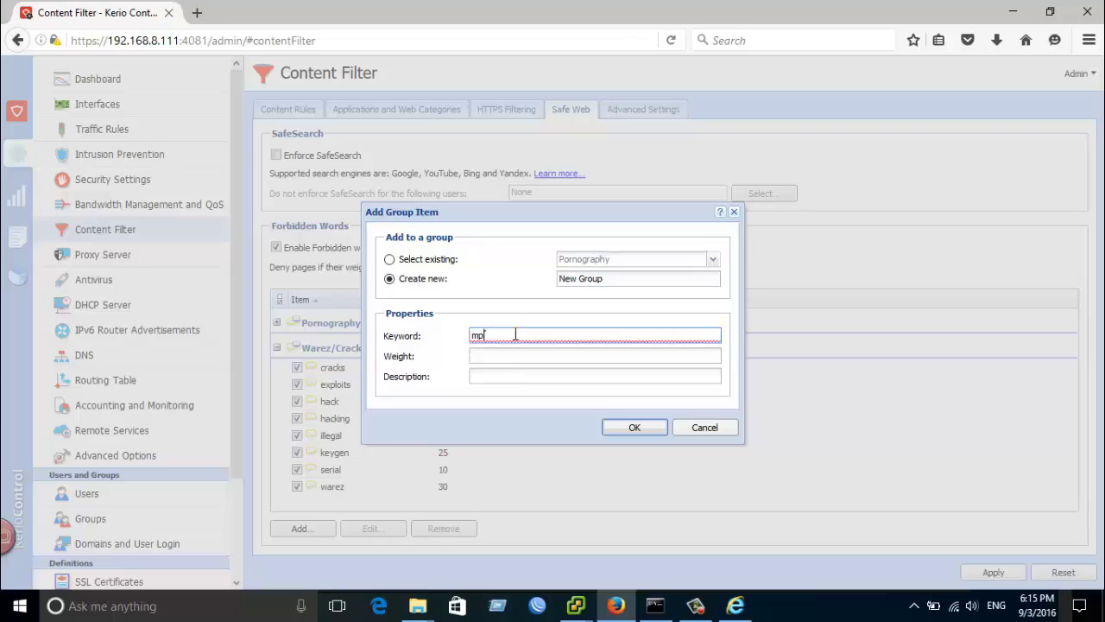
type("3")
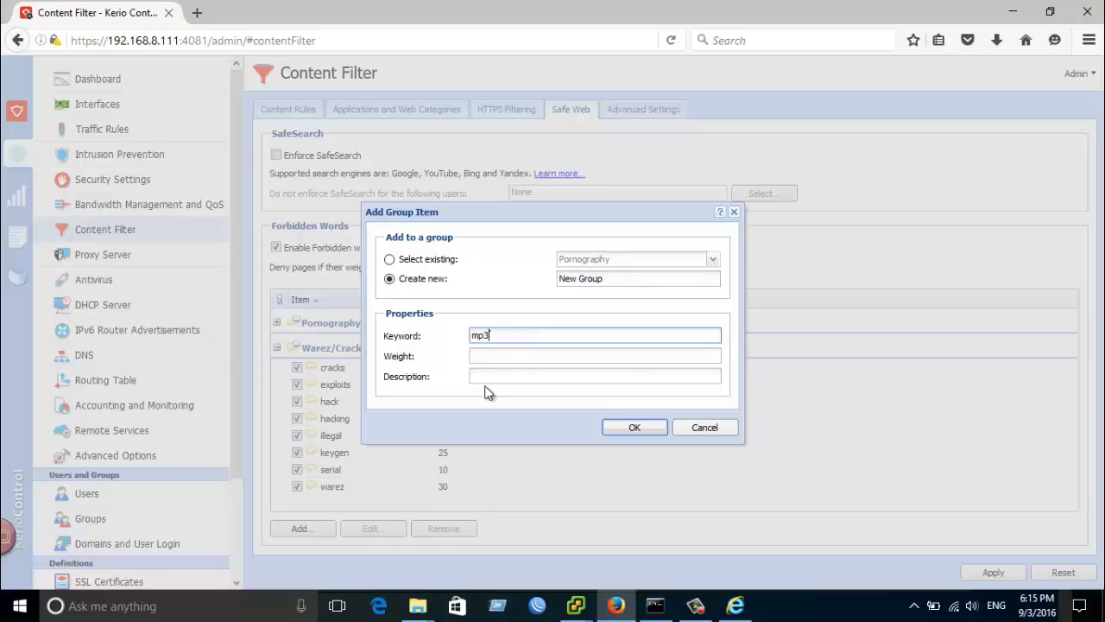
left_click(498, 361)
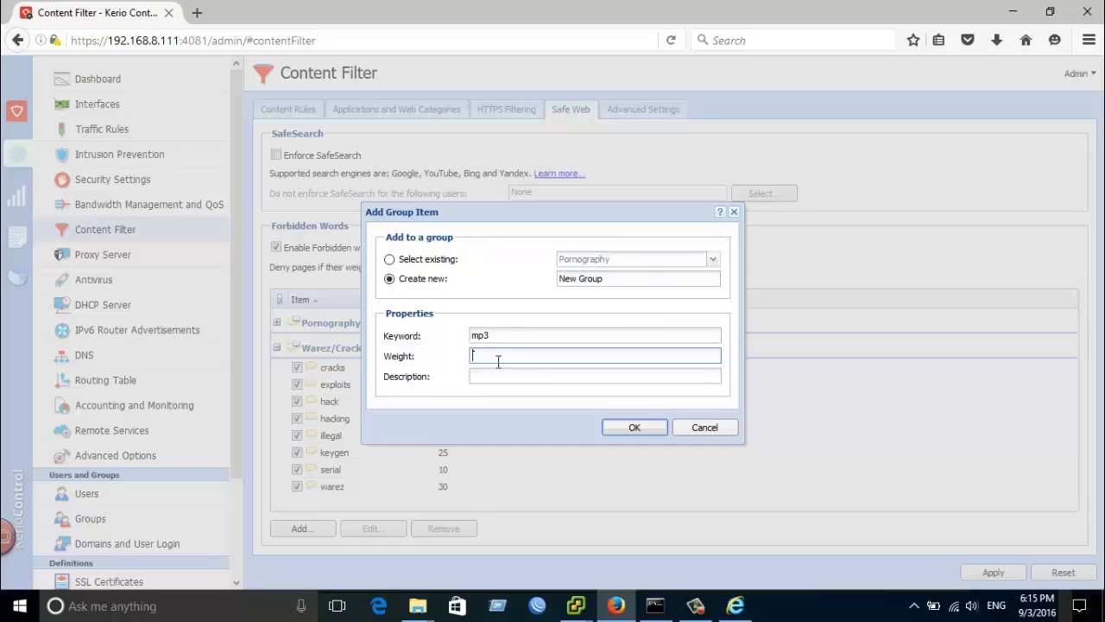
type("5")
left_click(503, 376)
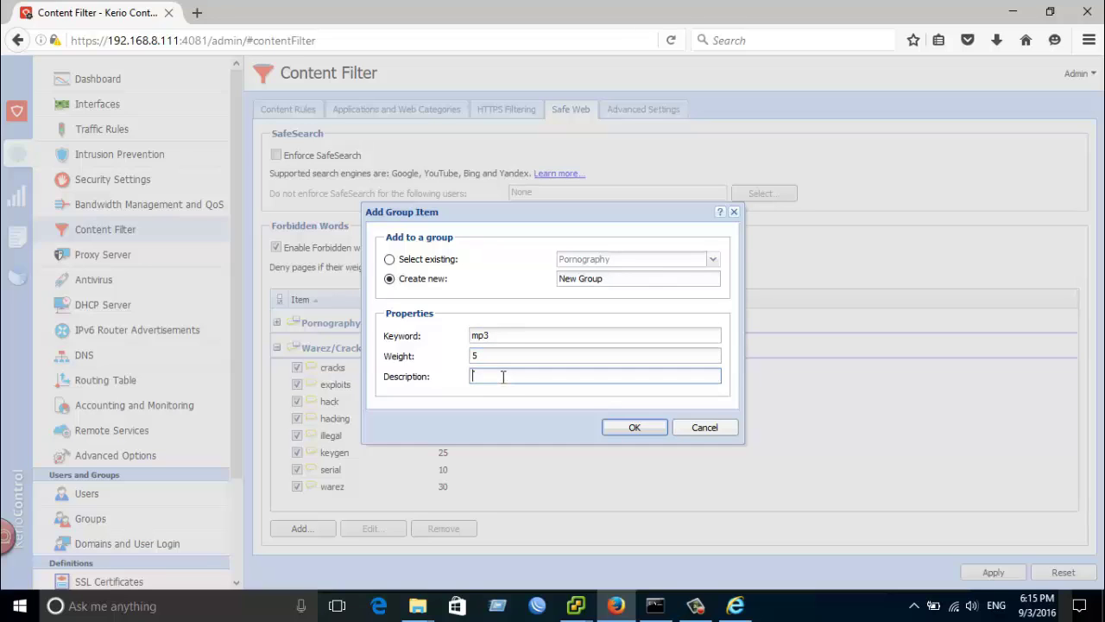
type("music")
left_click(625, 279)
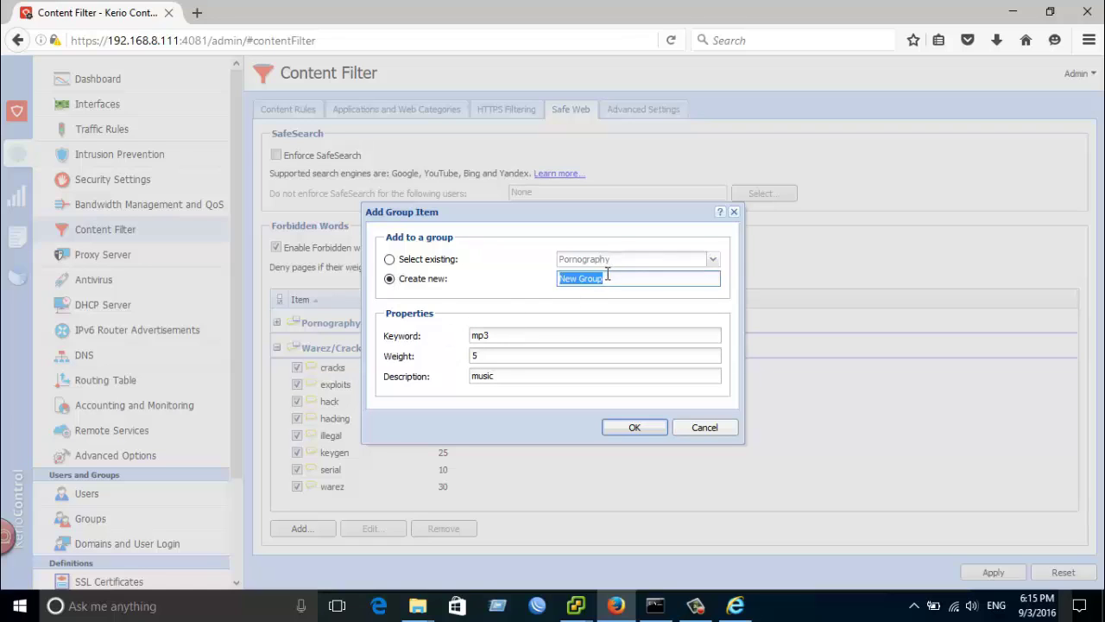
left_click(635, 428)
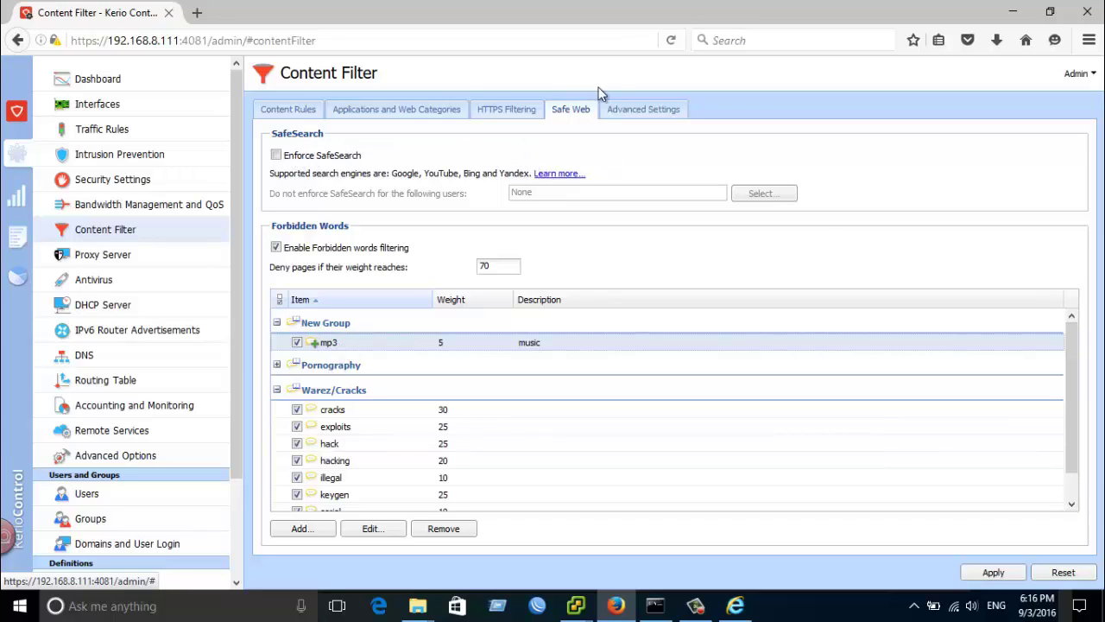
Leave the content filter without saving the forbidden words changes and open the traffic rules
left_click(641, 110)
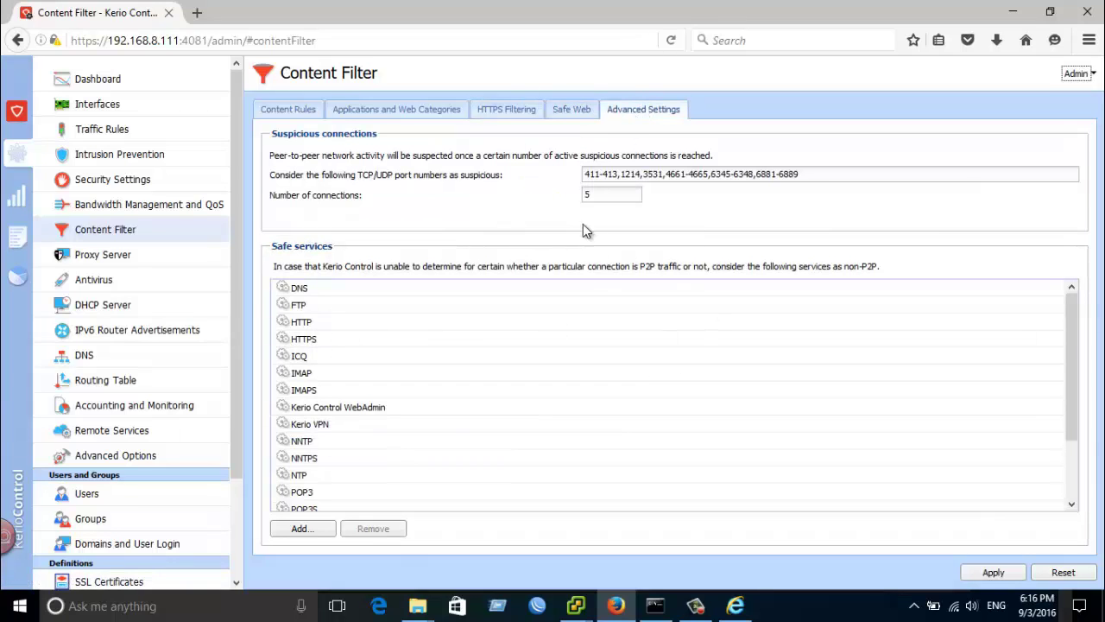
left_click(577, 112)
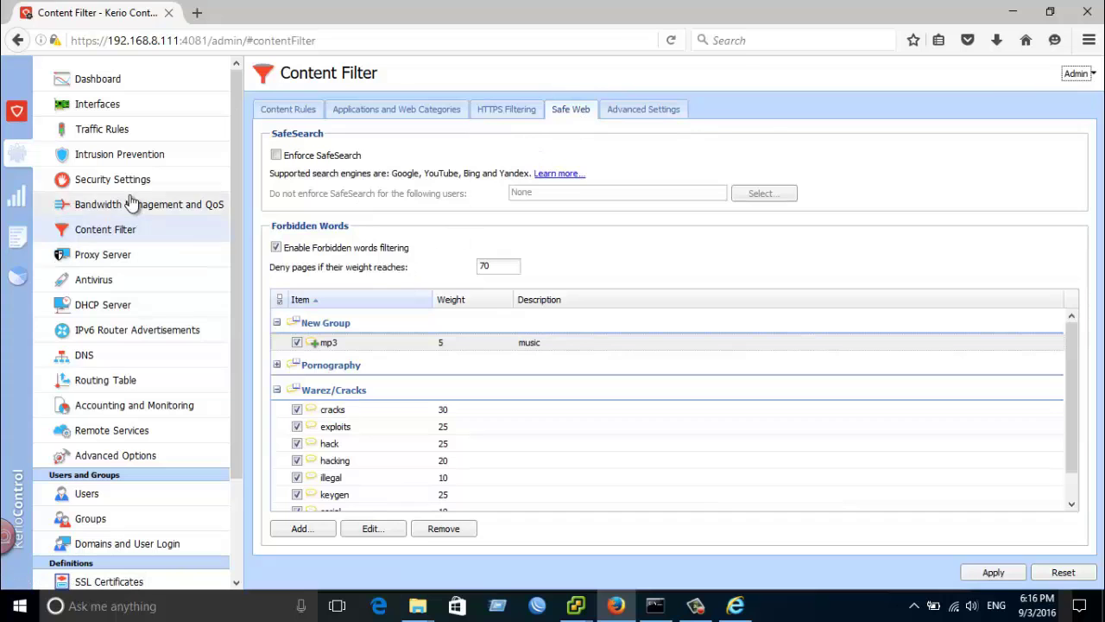
left_click(125, 162)
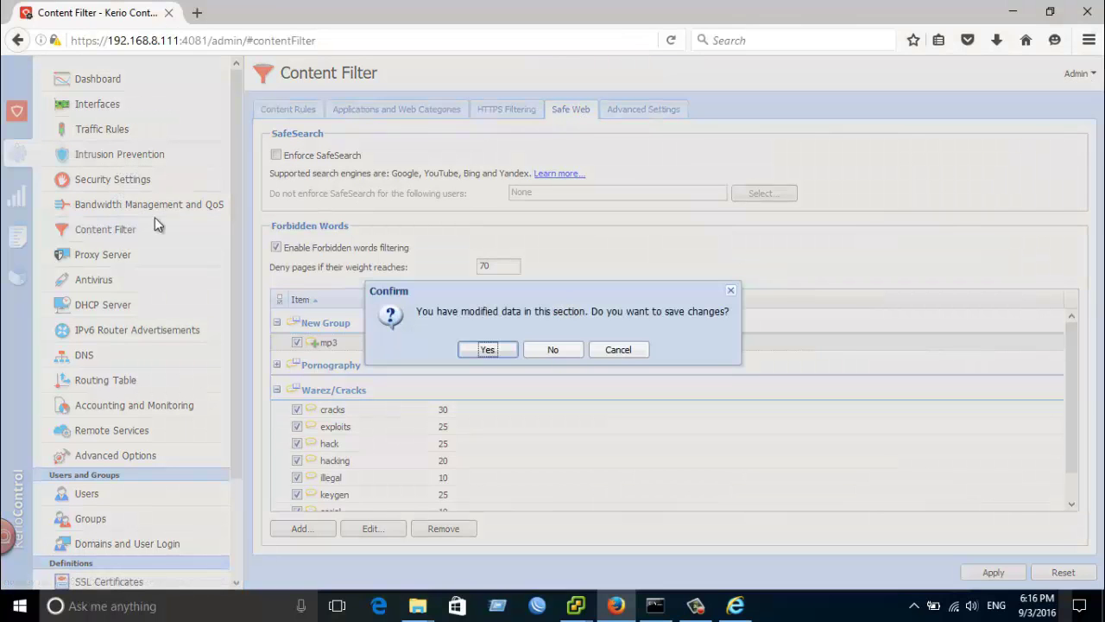
left_click(553, 348)
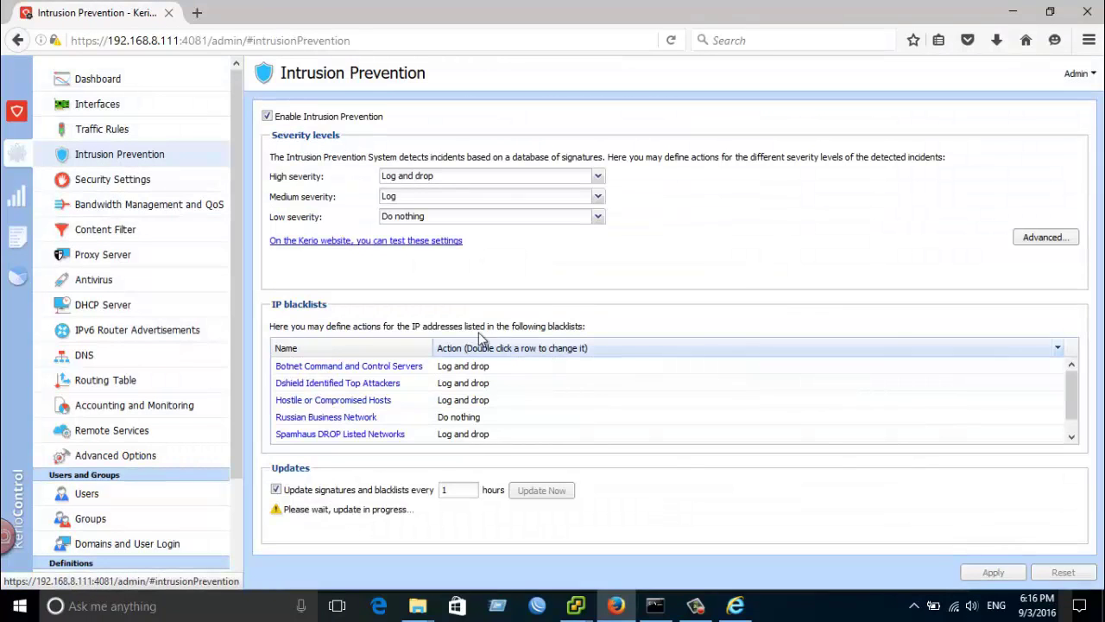
left_click(97, 130)
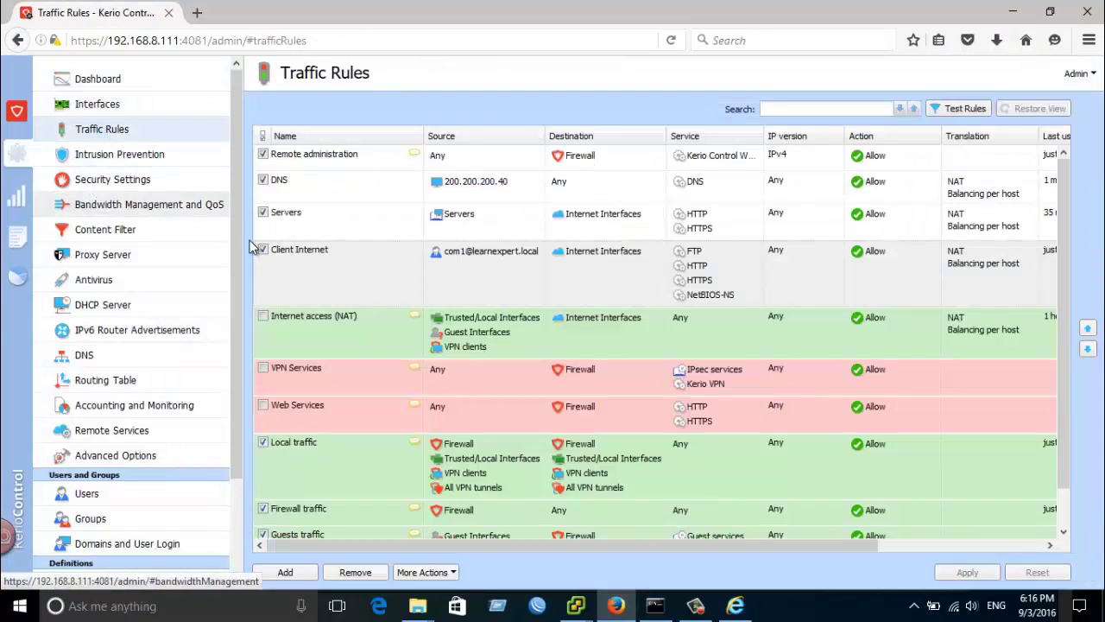